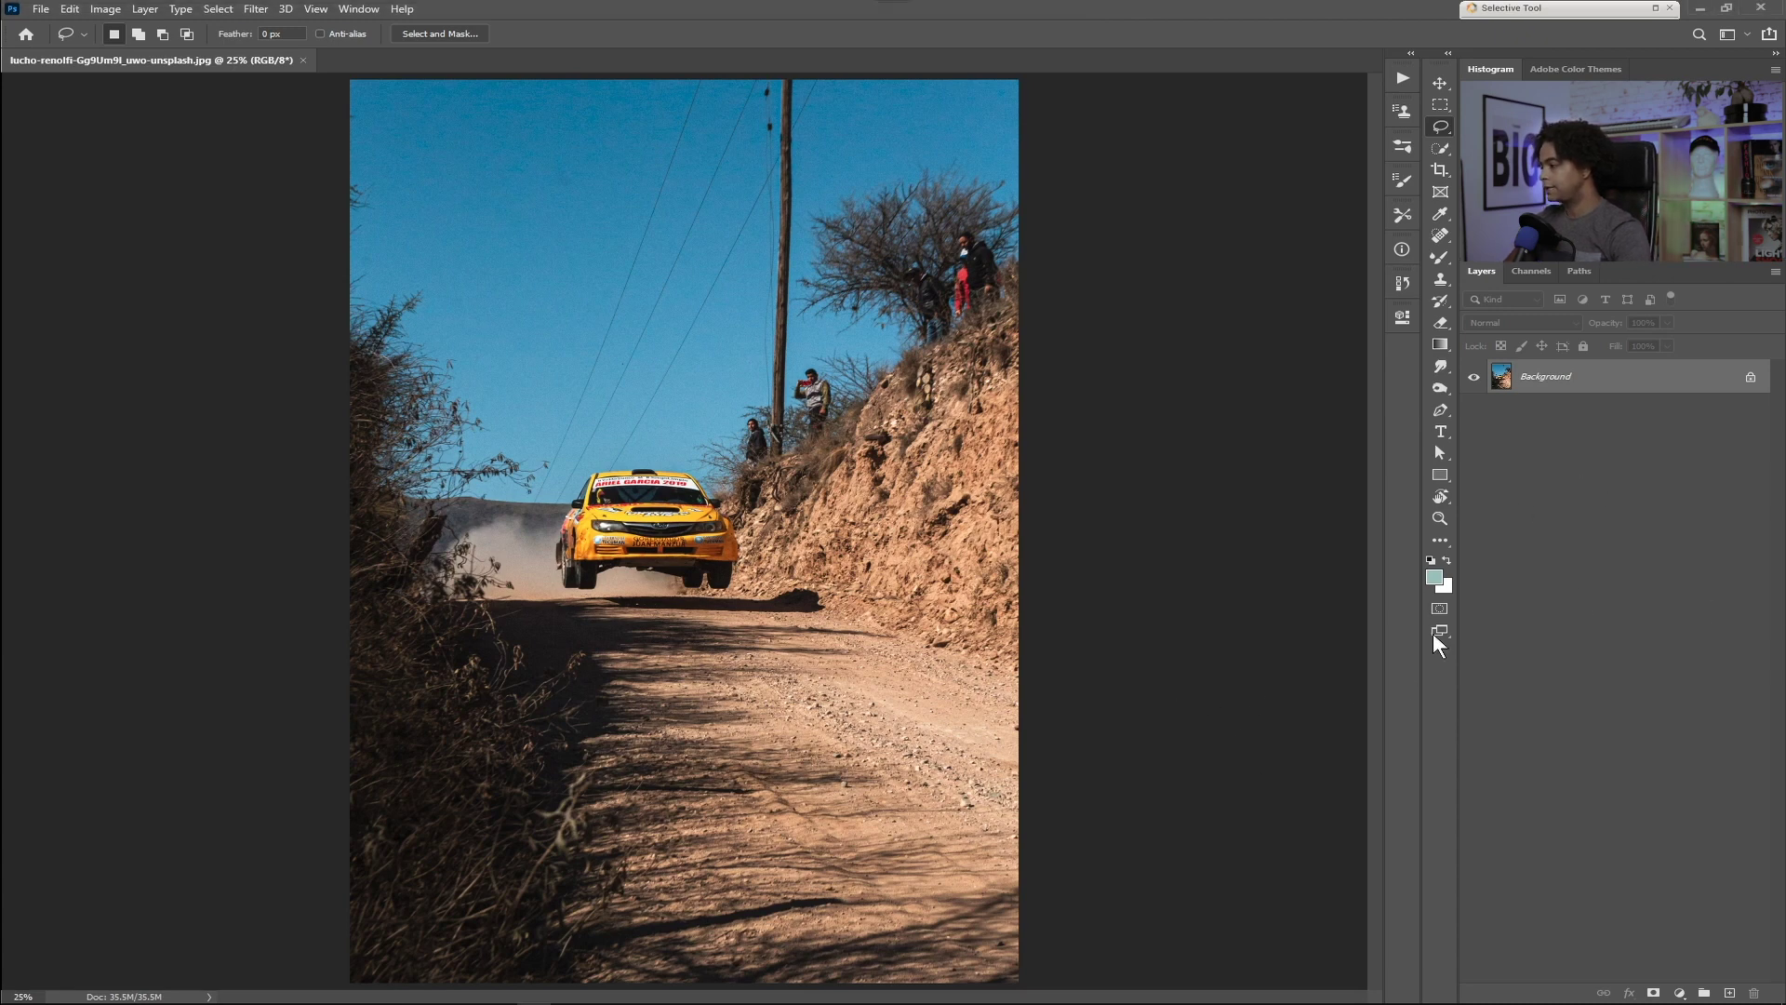
- Duplicate the Background layer and rename the copy as Base
key("ctrl+j")
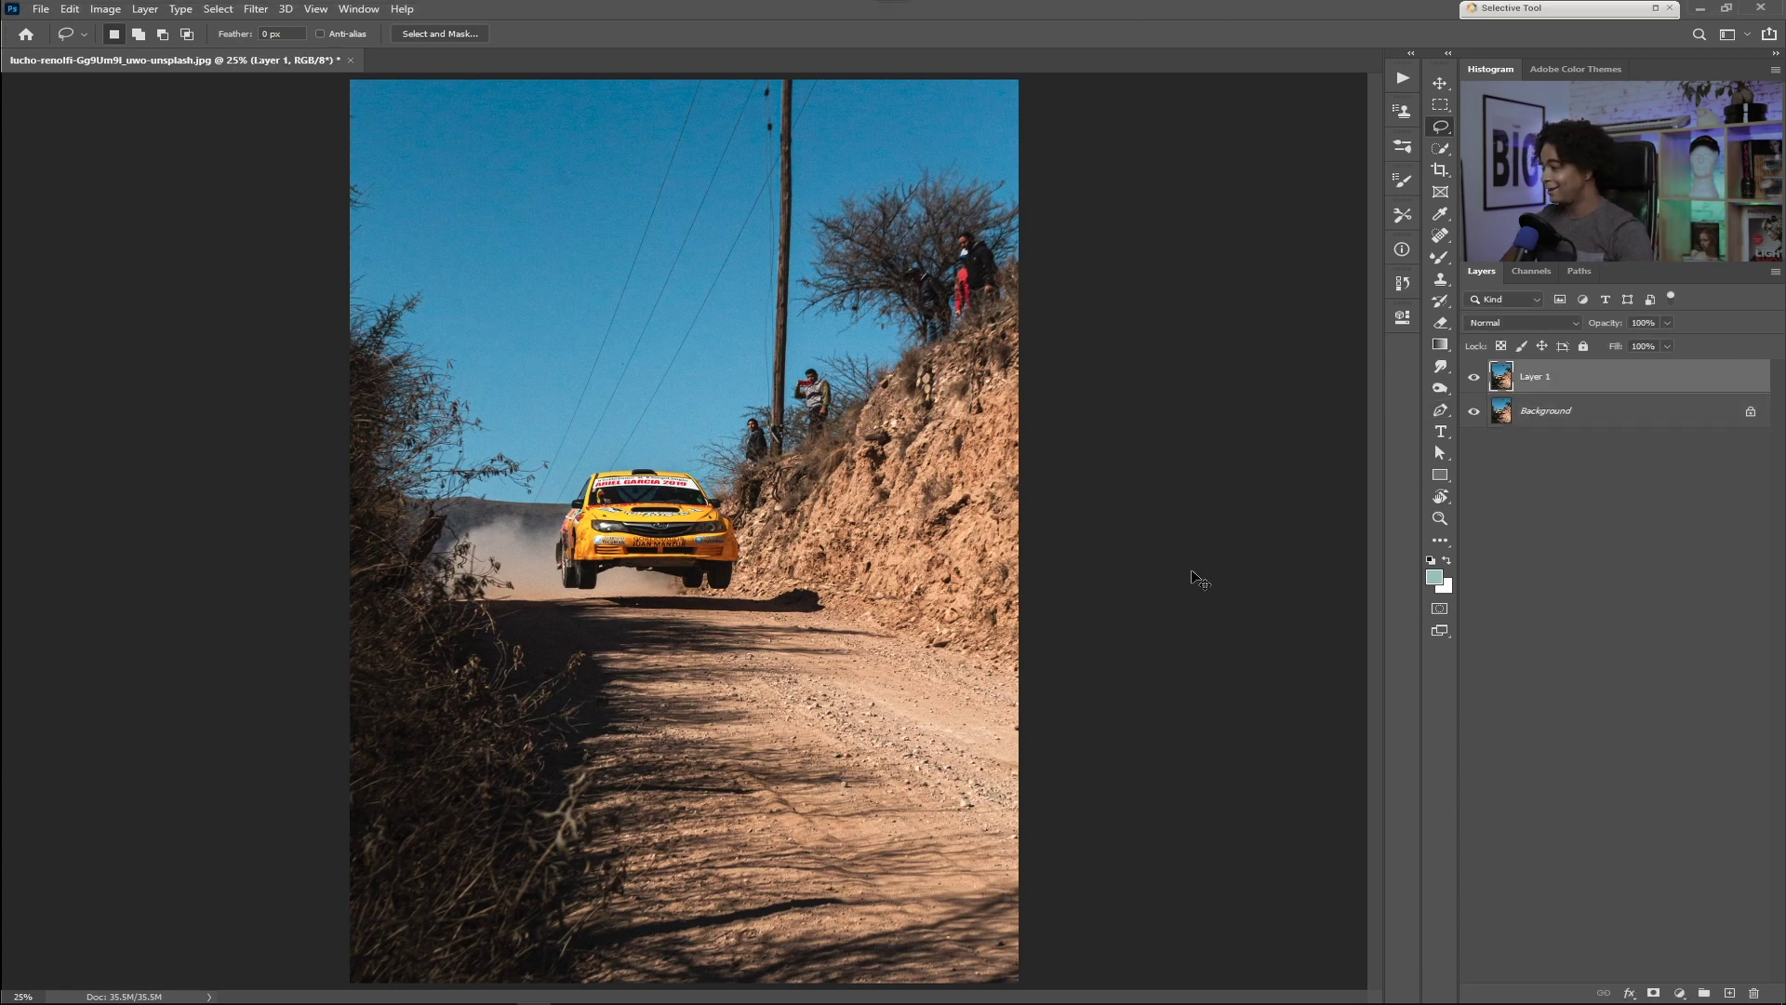
double_click(1537, 377)
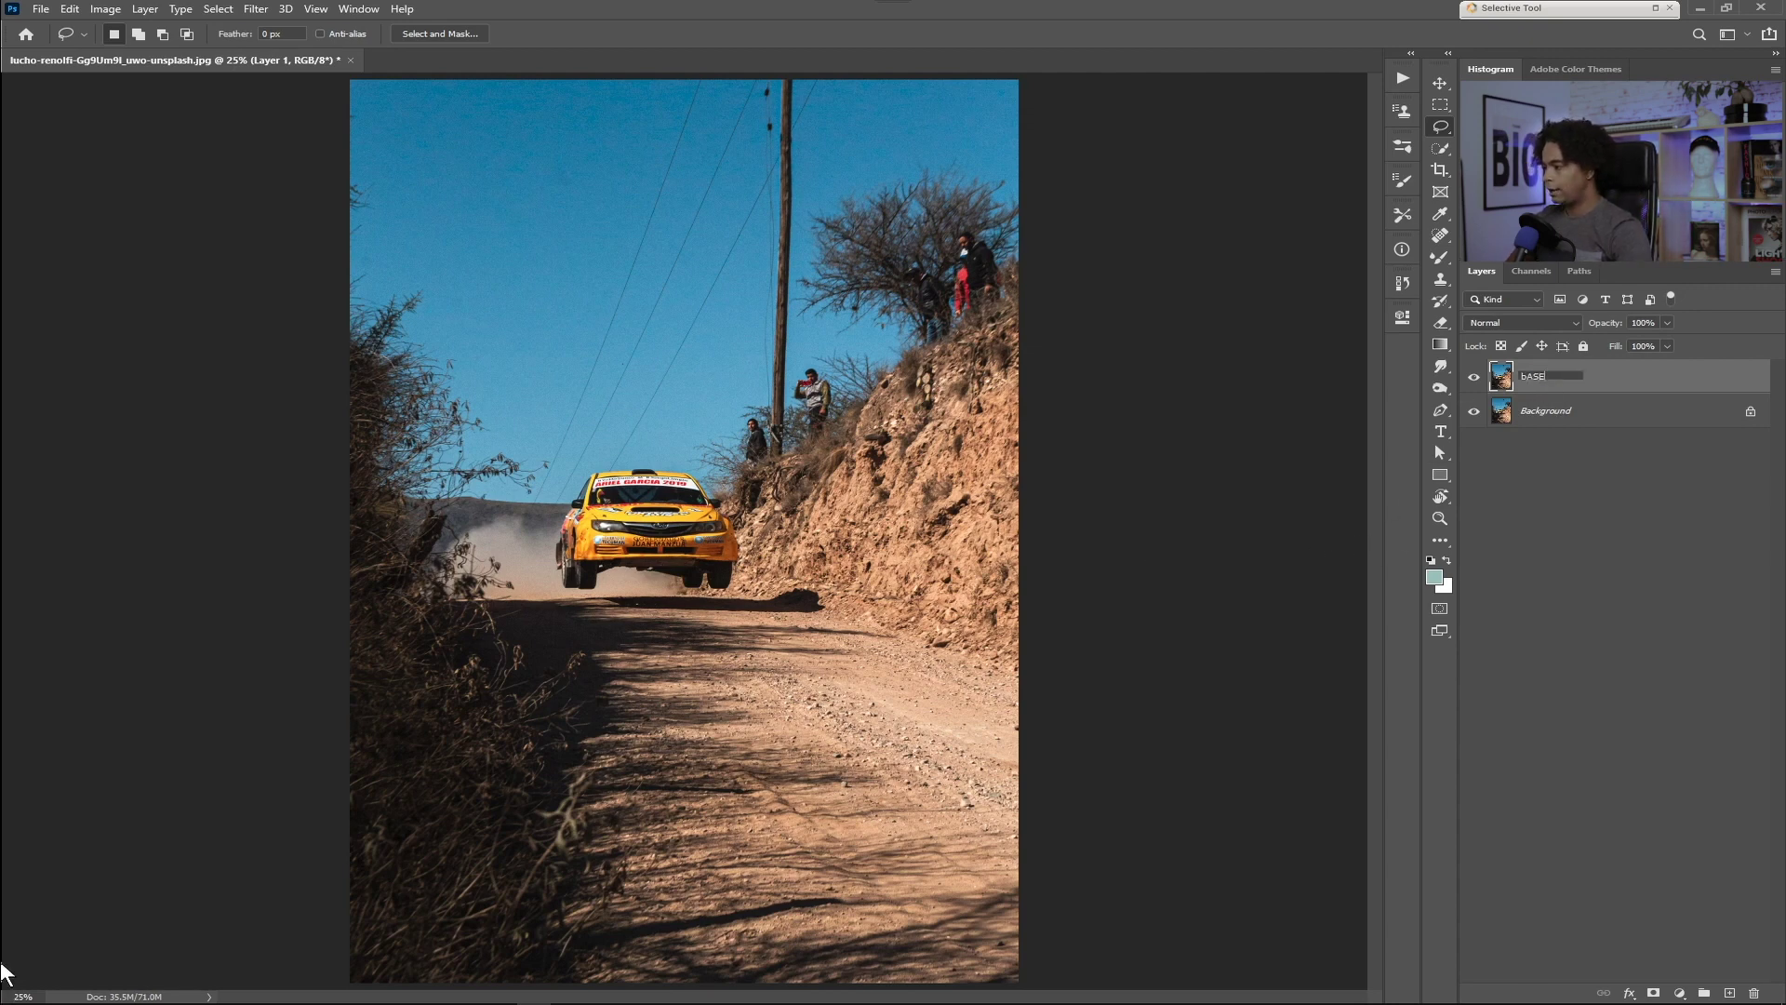
type("bAS")
key("BackSpace")
key("BackSpace")
key("BackSpace")
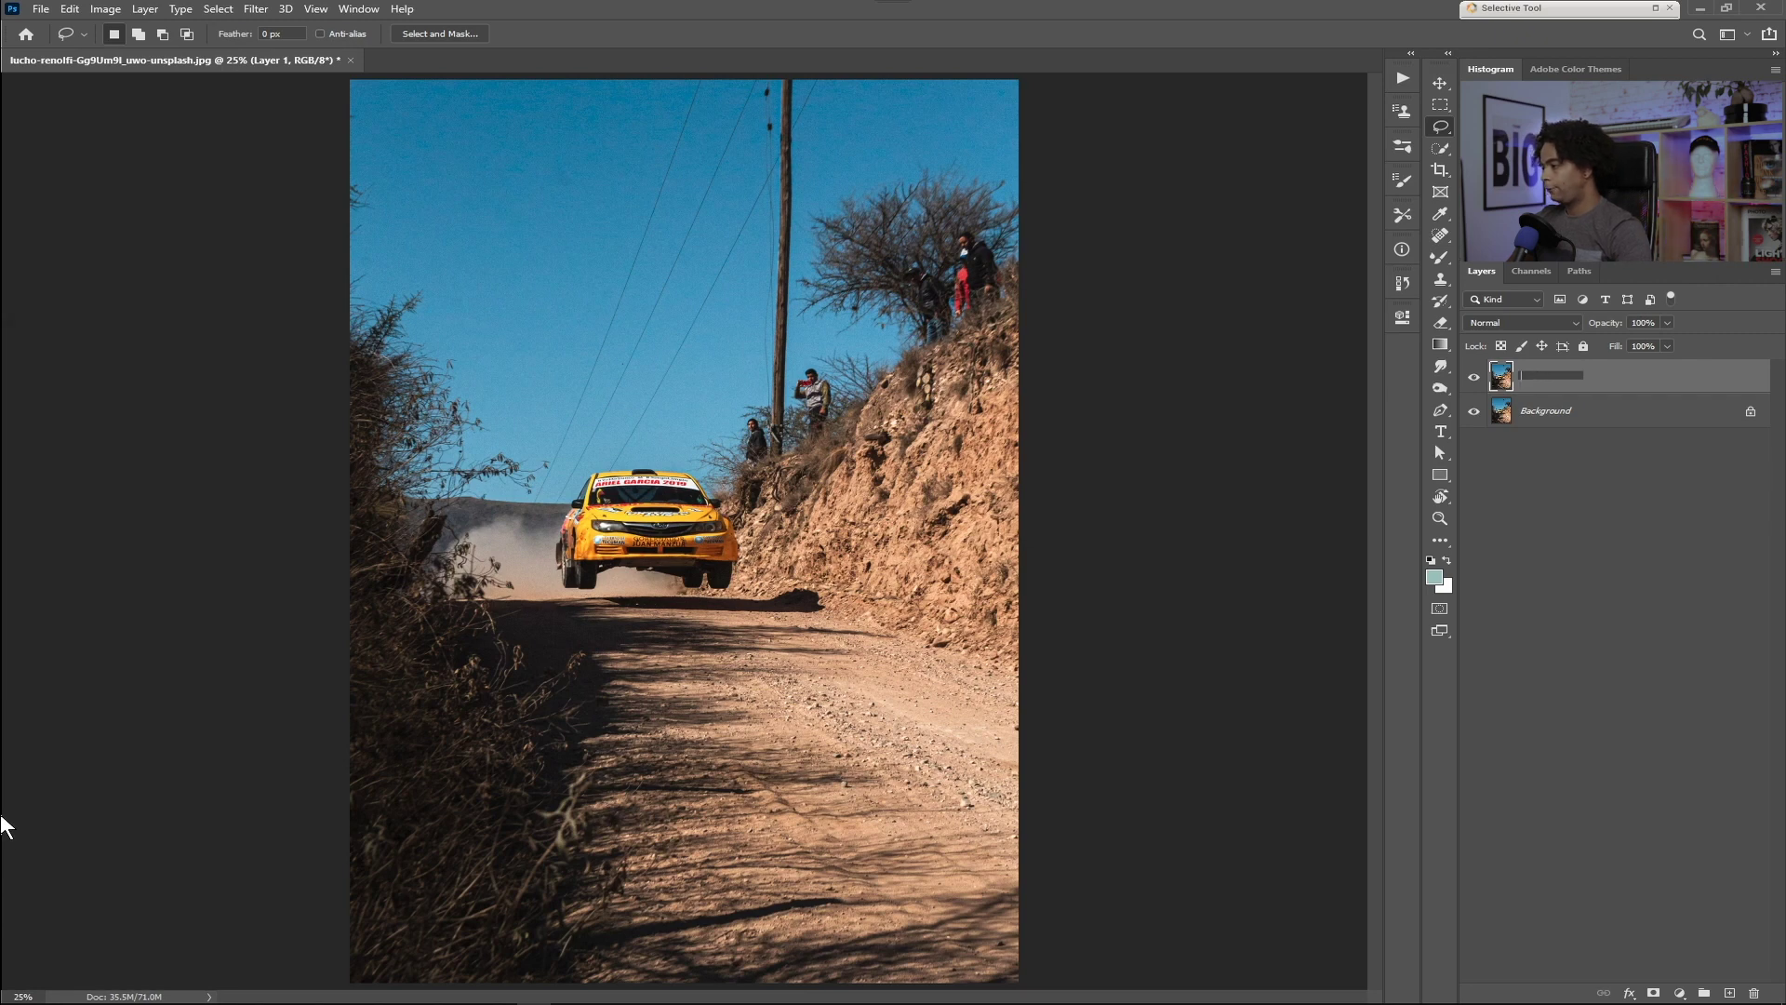
type("Base")
key("Return")
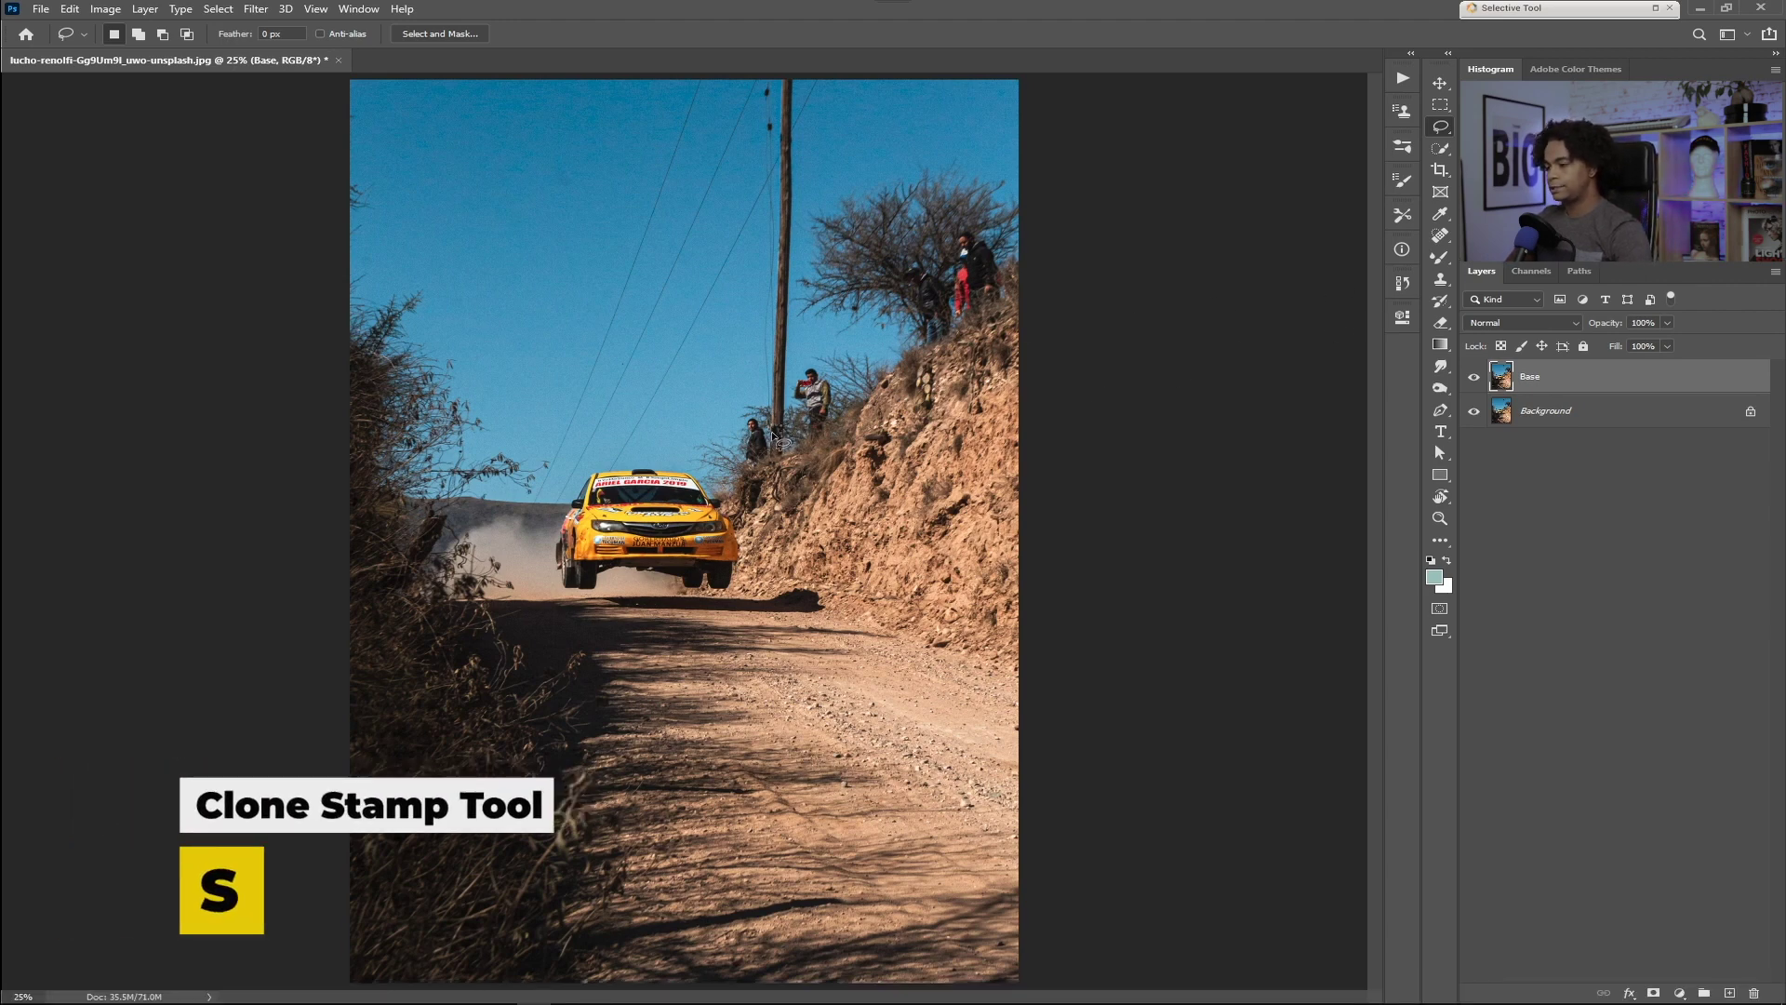
- Activate the Clone Stamp tool with its blending mode at Normal
key("s")
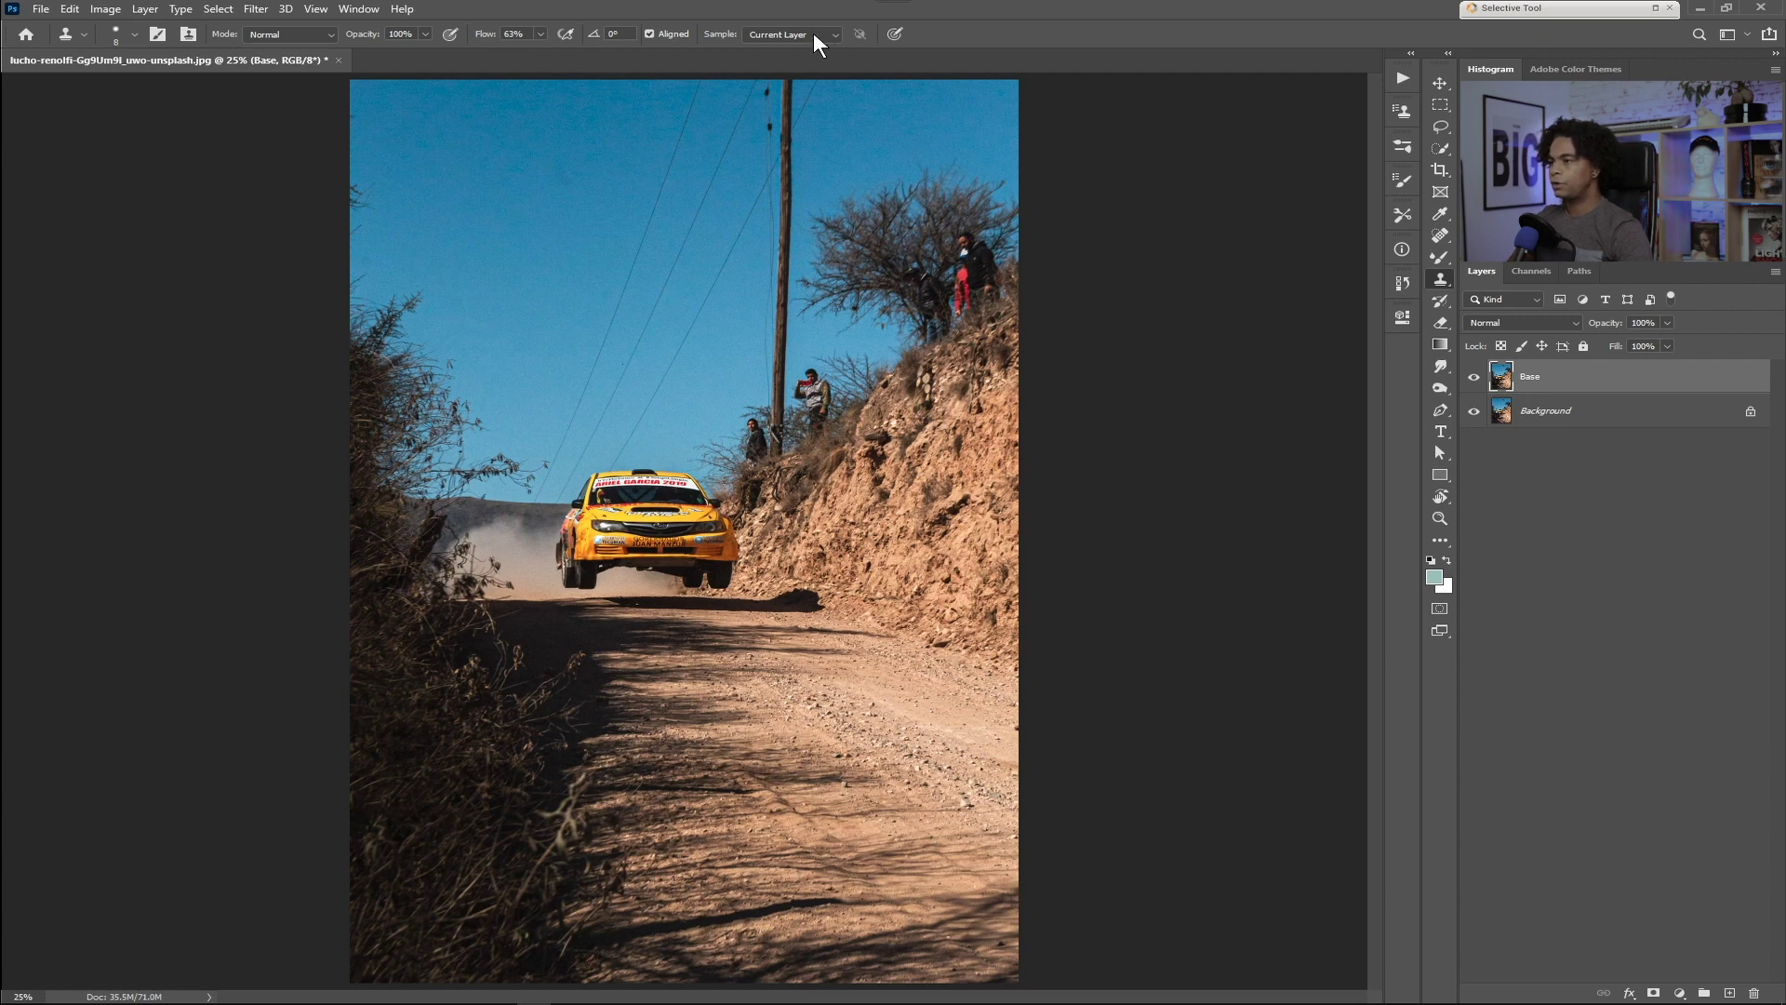
left_click(326, 36)
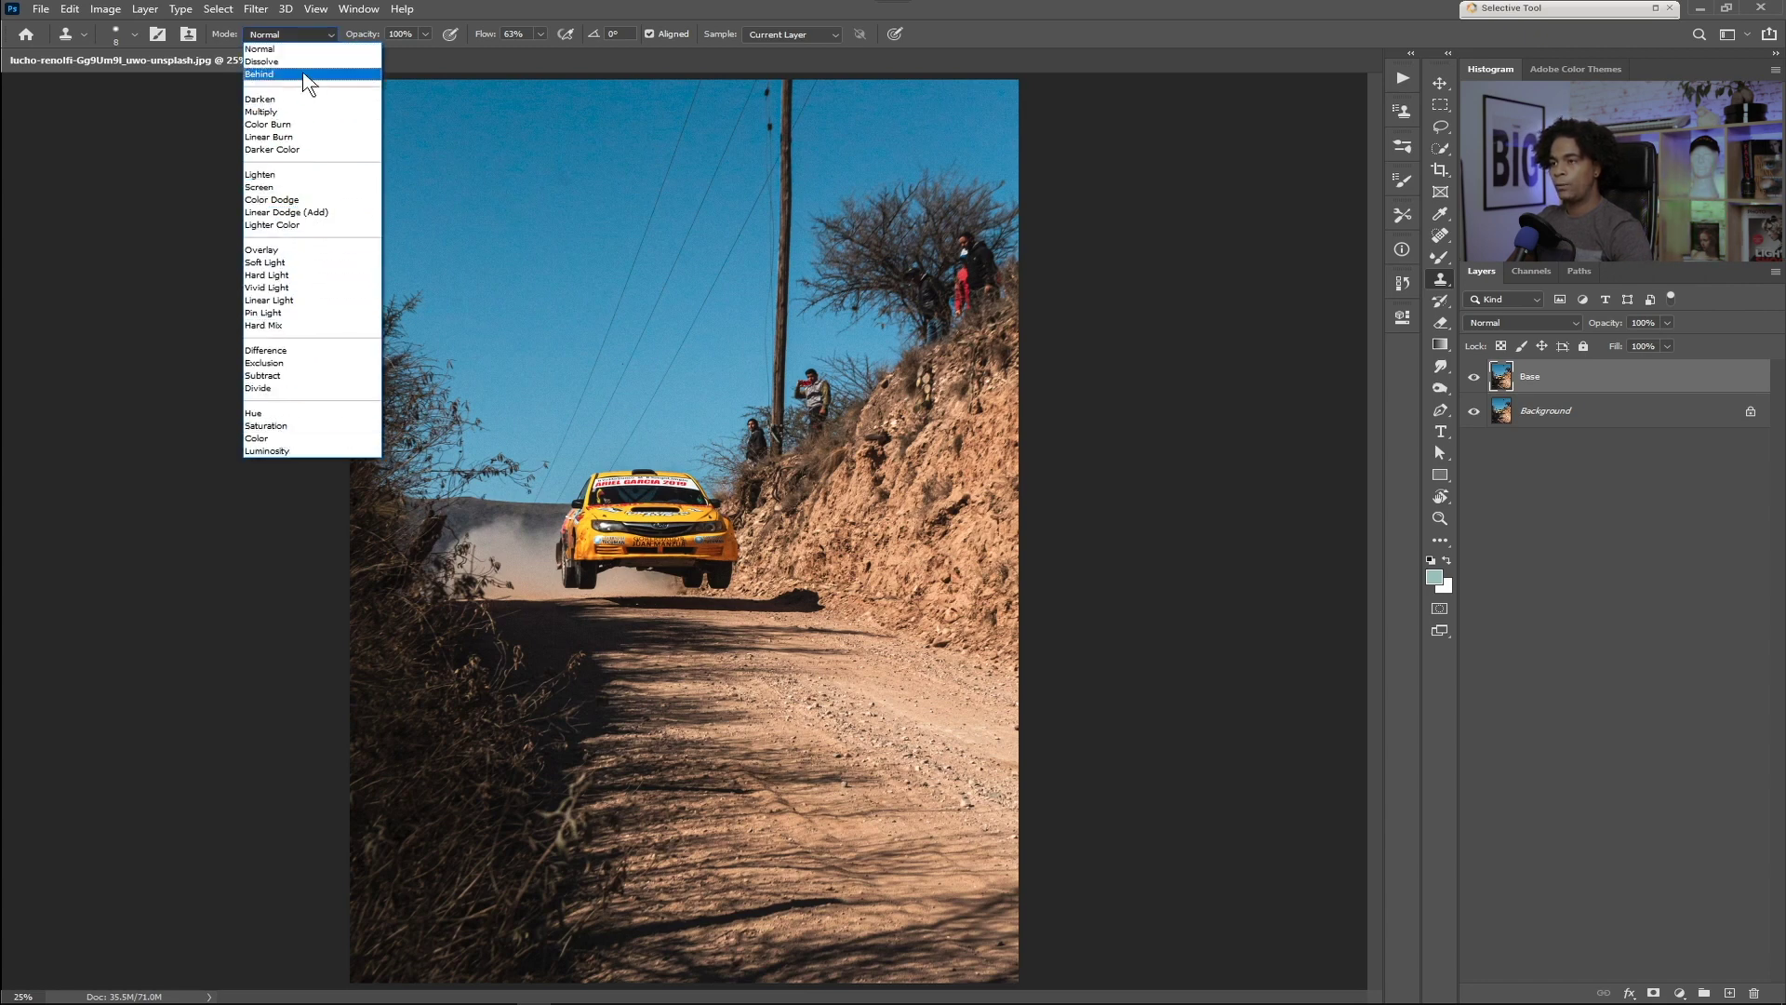
left_click(280, 49)
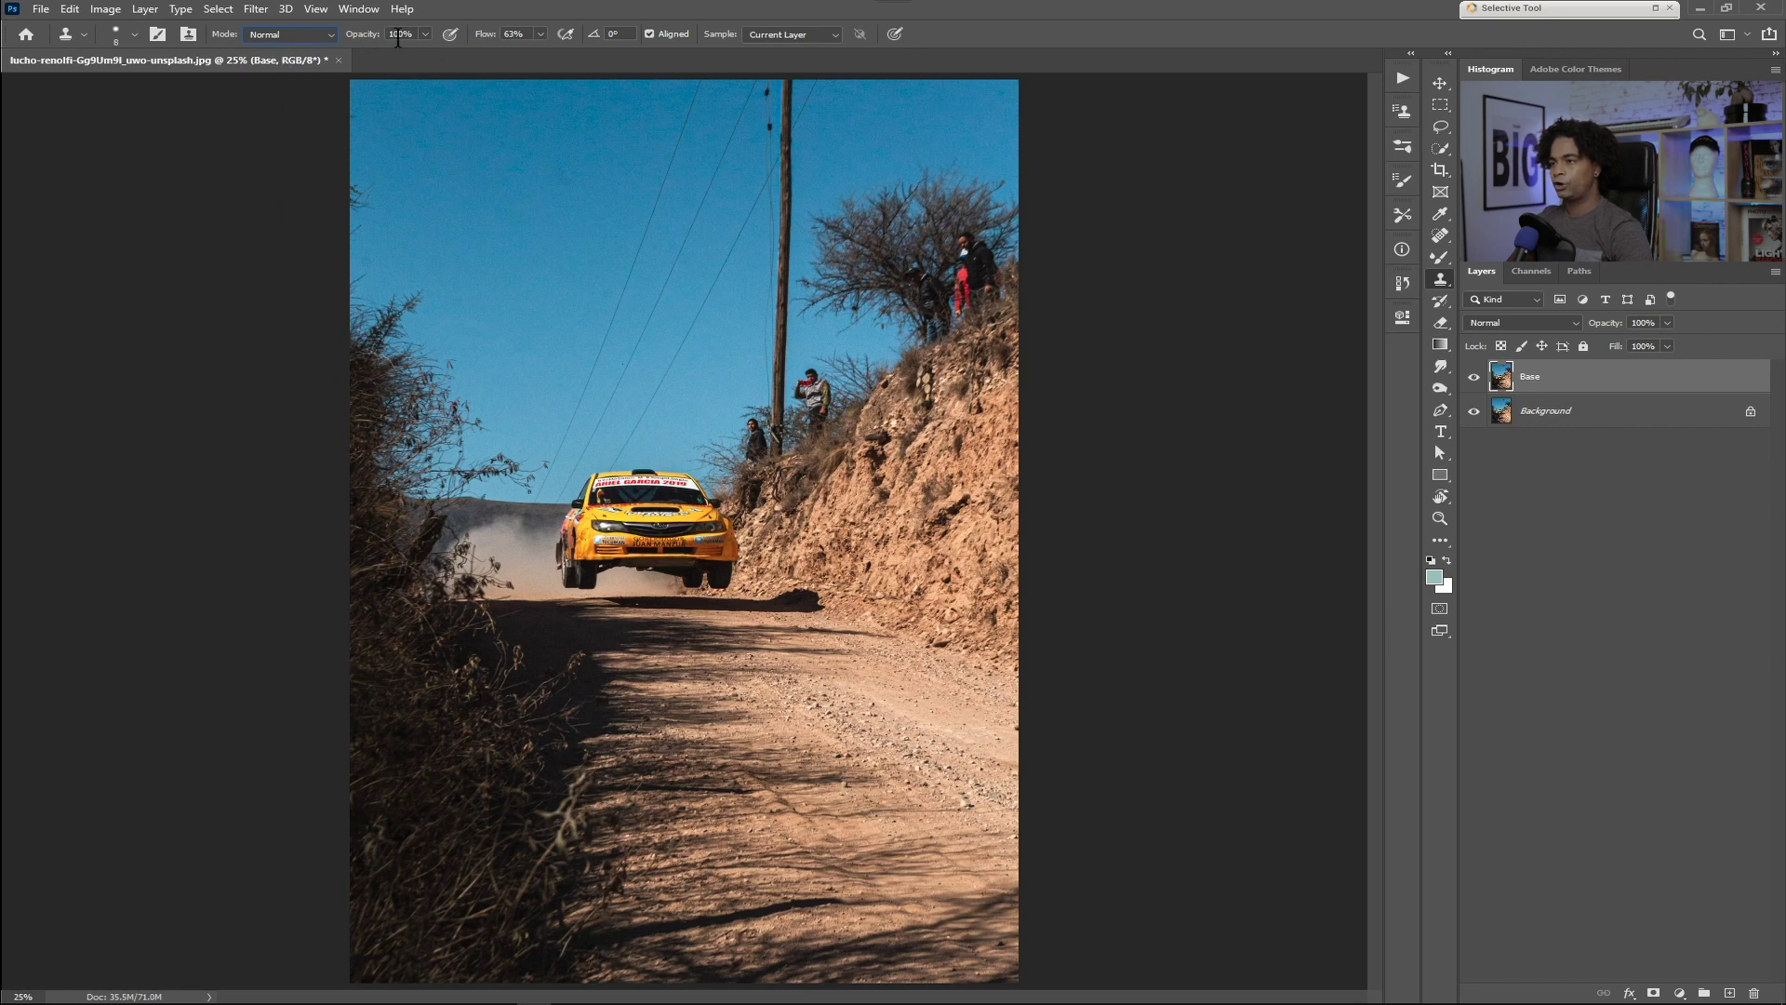
- Try cloning clear sky over the middle of the leftmost power line with Aligned on, and undo the stroke
left_click_drag(618, 267, 634, 266)
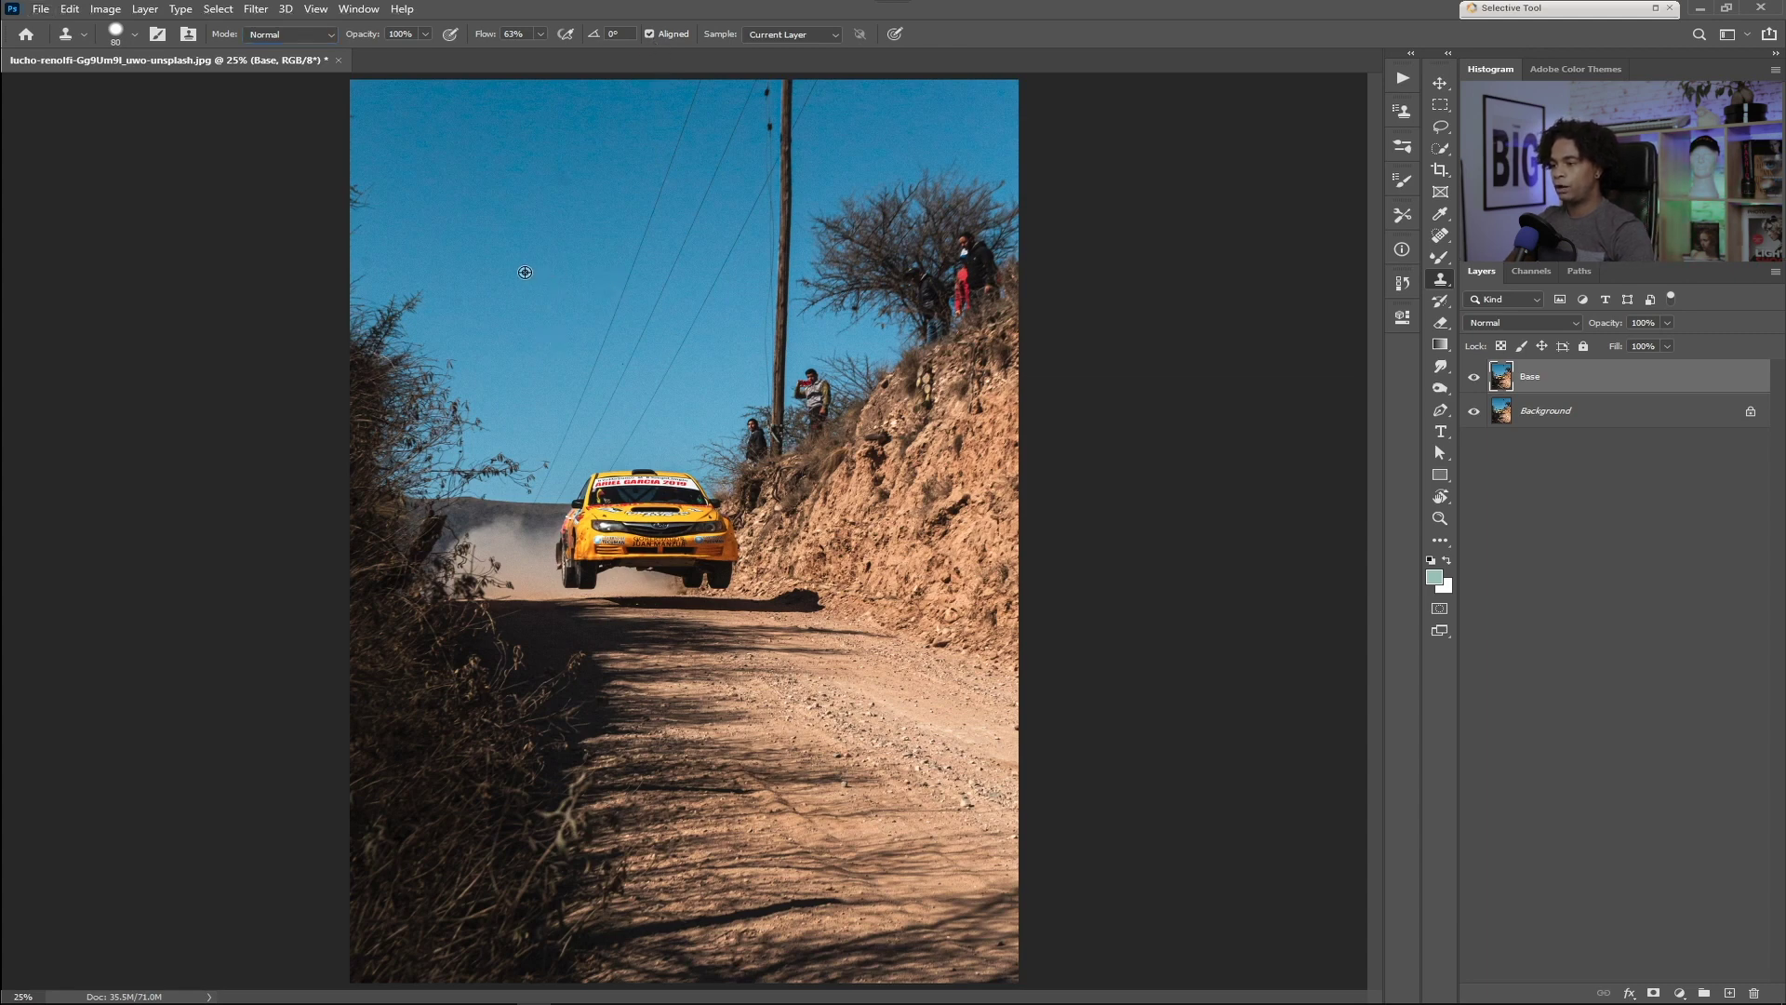
left_click_drag(594, 354, 645, 233)
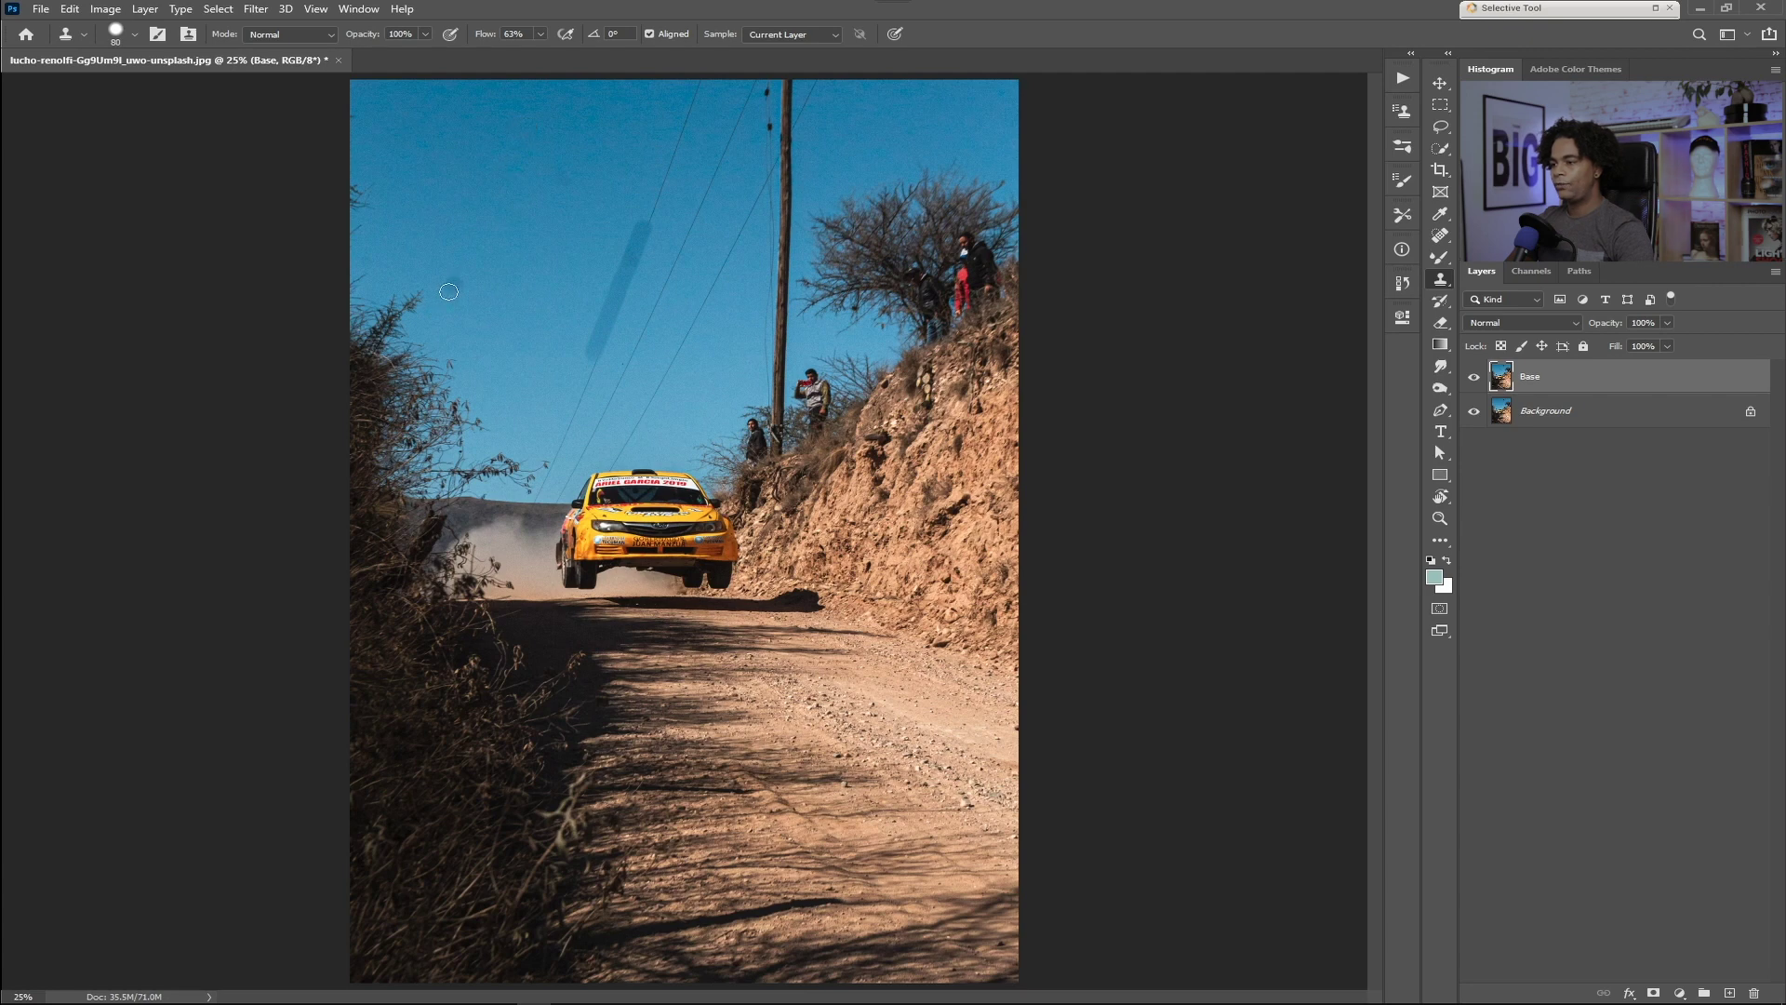
key("ctrl+z")
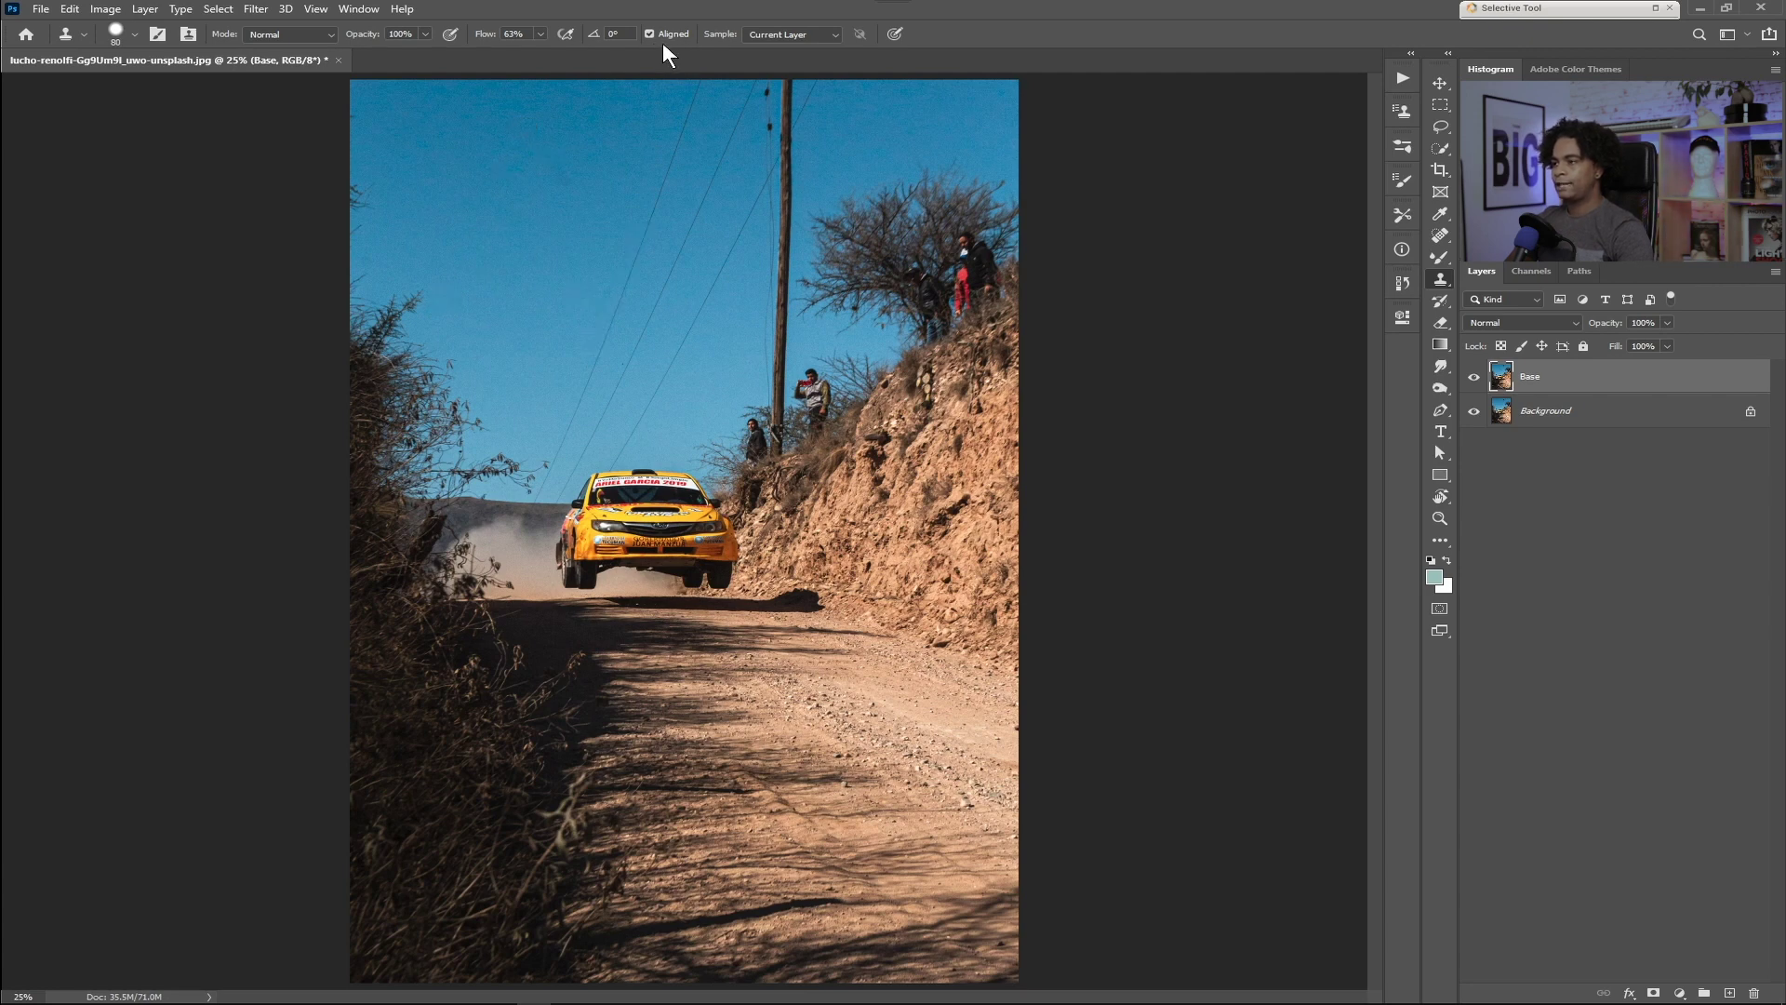
- Try cloning sky over the leftmost power line with Aligned off, undo the stroke and turn Aligned back on
left_click(649, 35)
left_click_drag(617, 305, 668, 191)
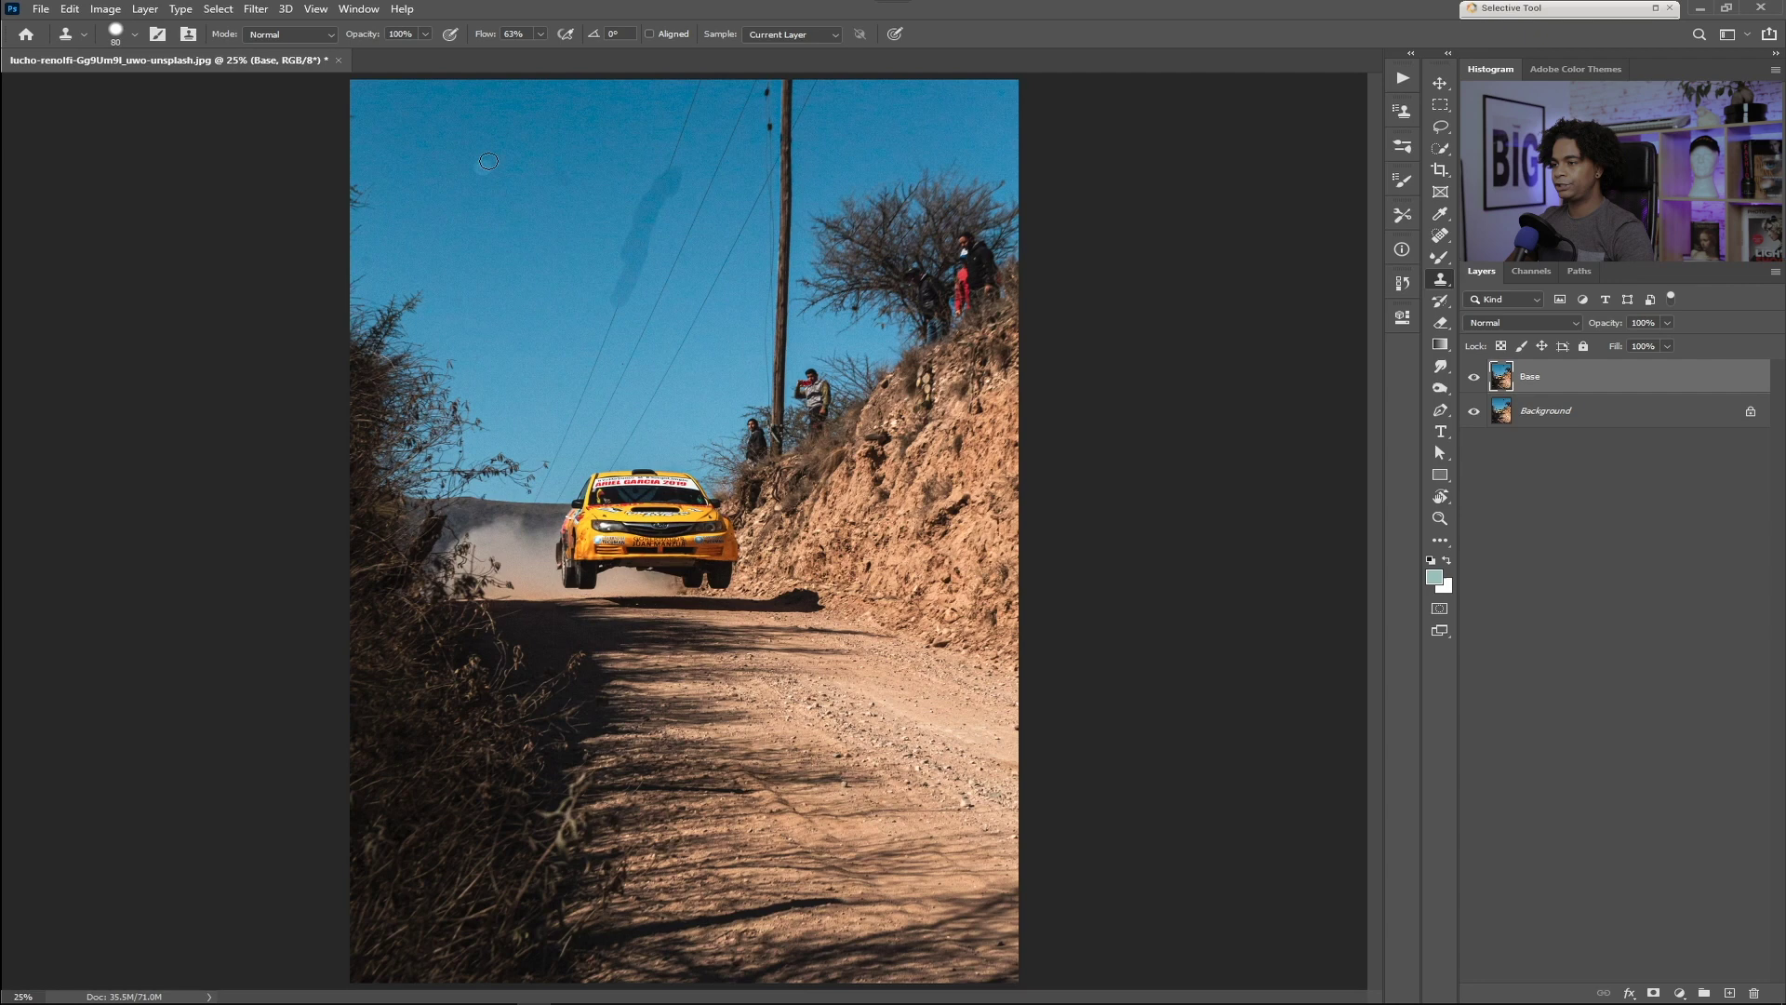
key("ctrl+z")
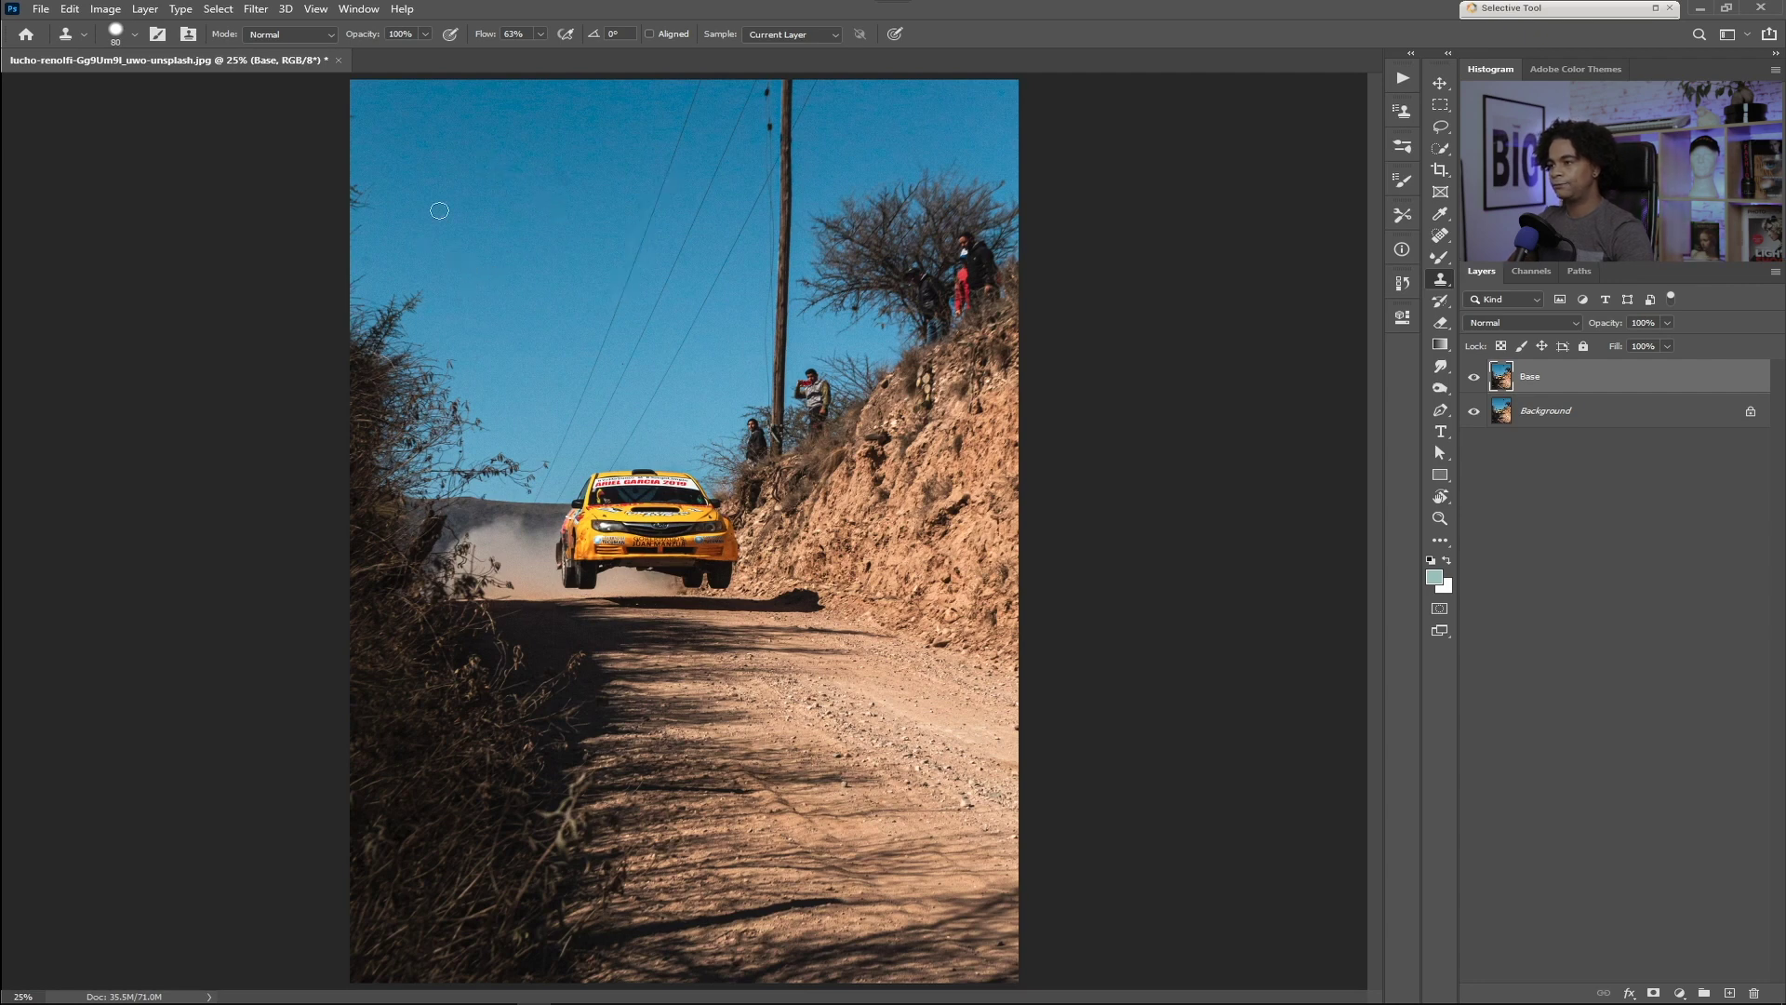
left_click(649, 33)
left_click(640, 279)
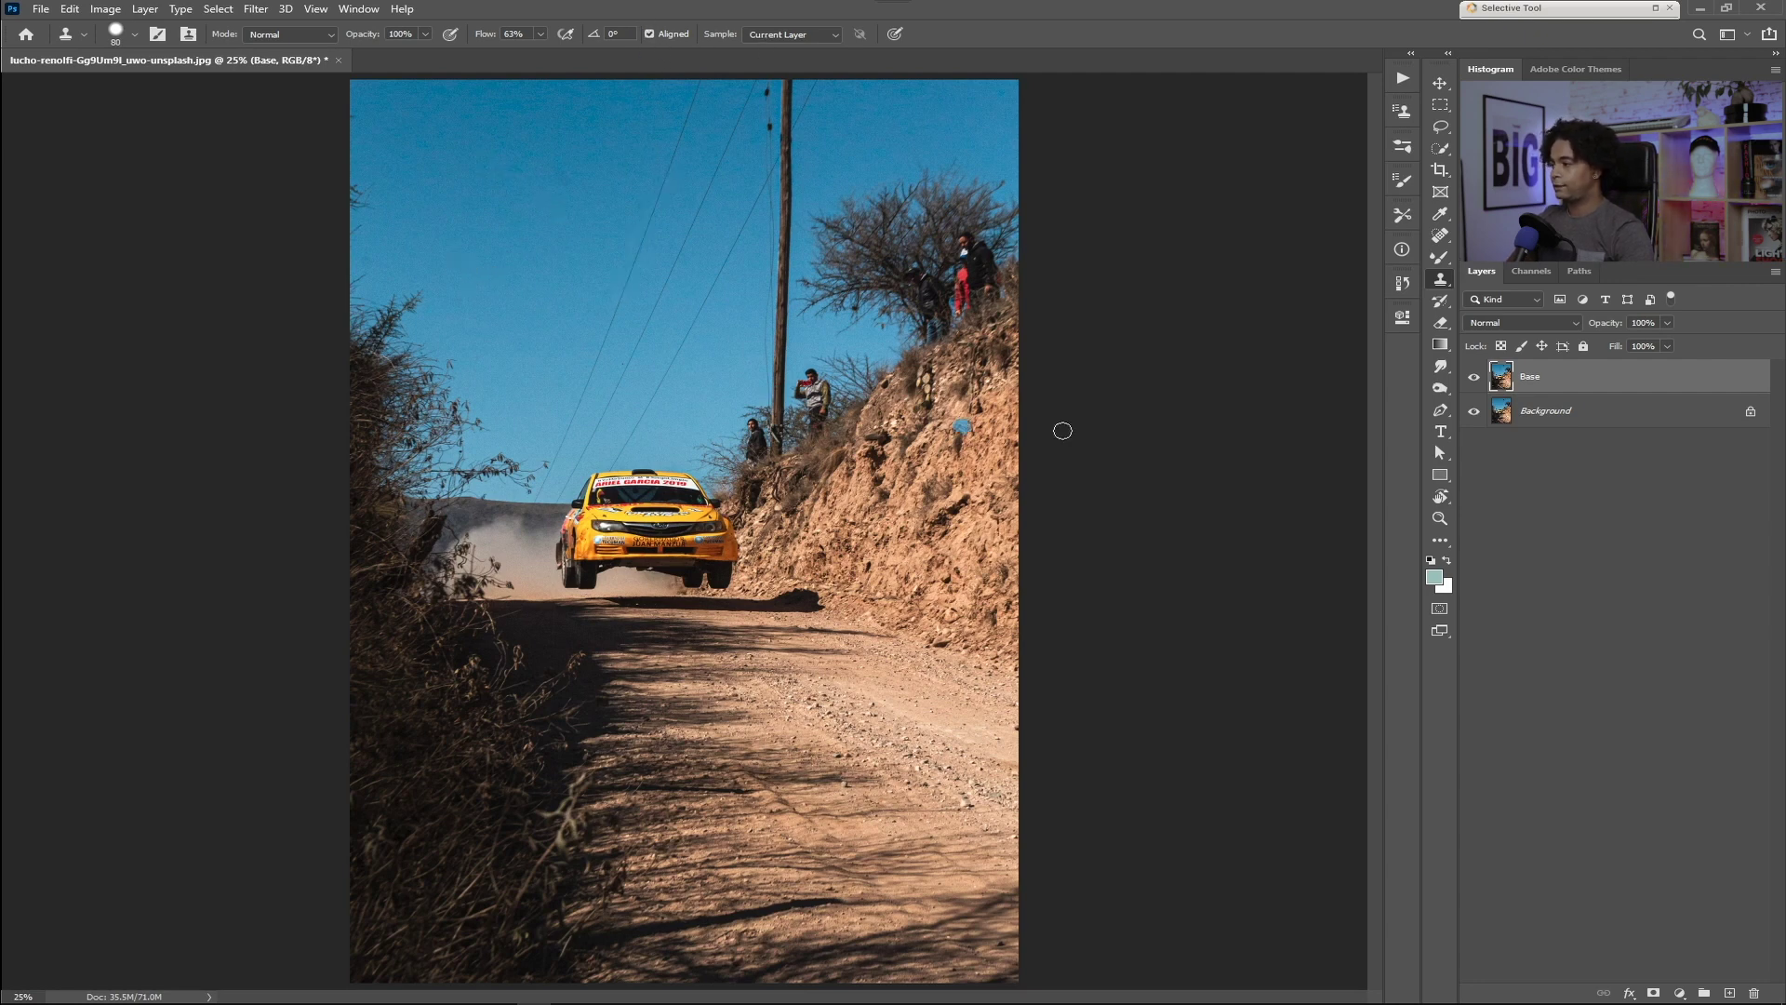
left_click(809, 35)
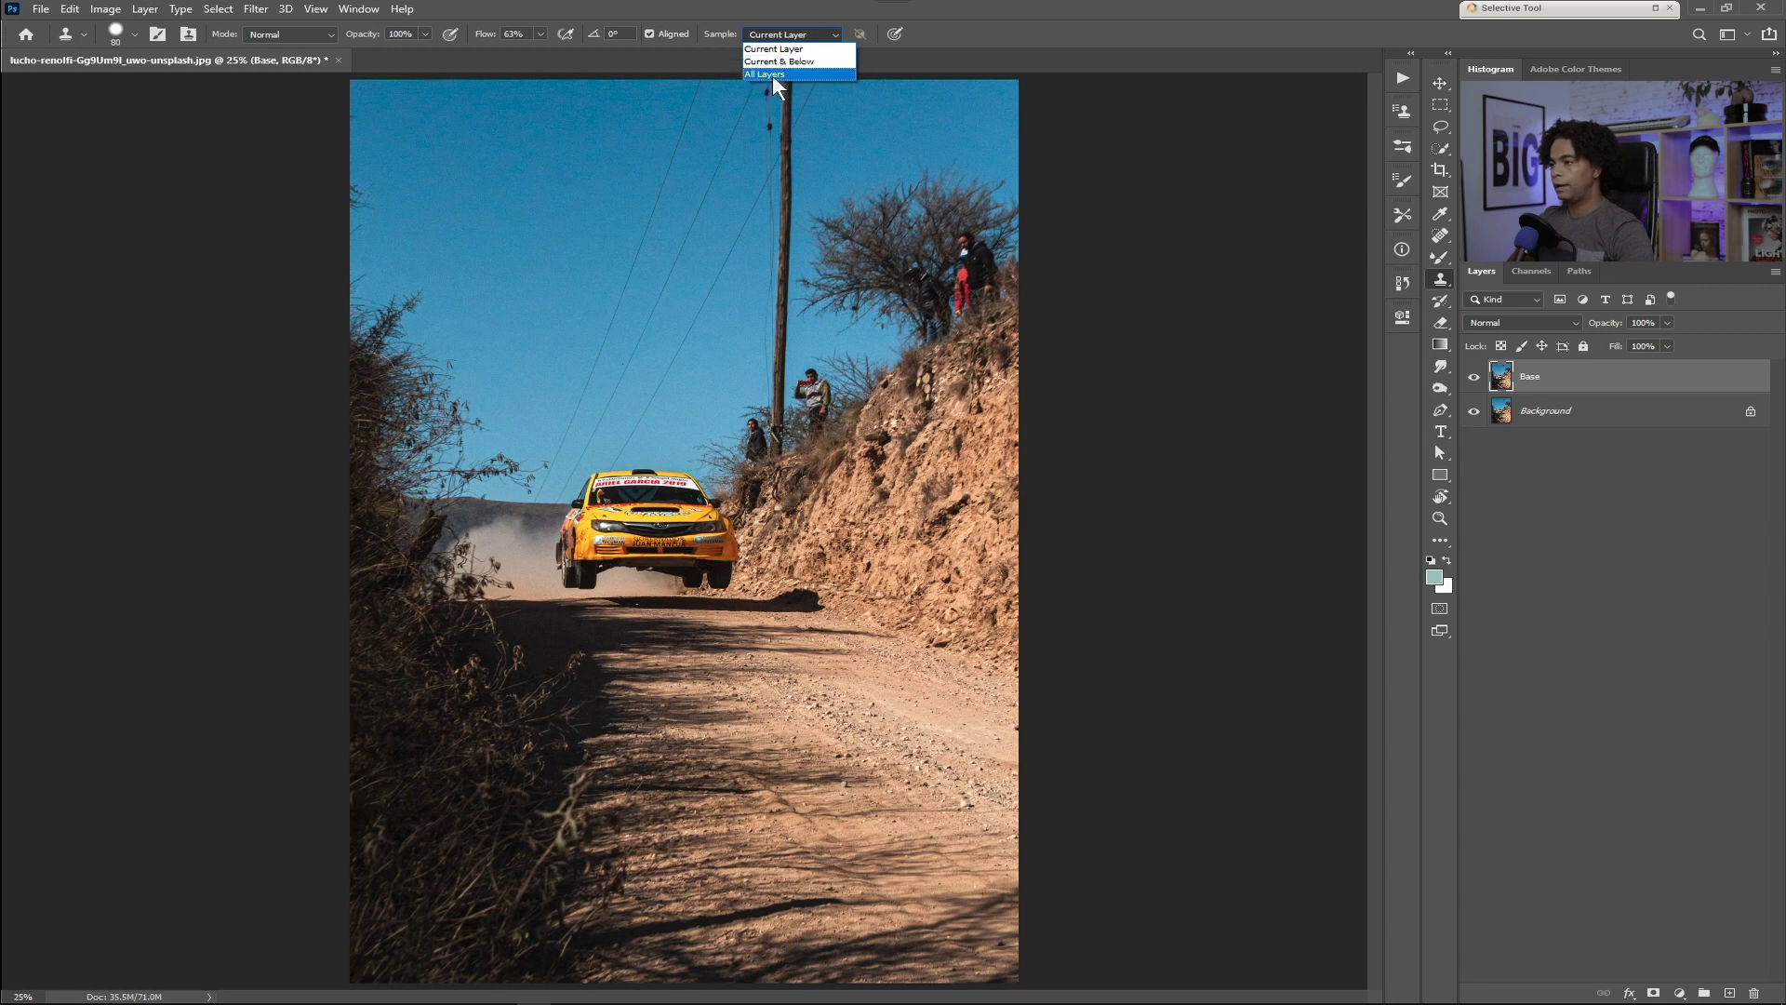
left_click(818, 34)
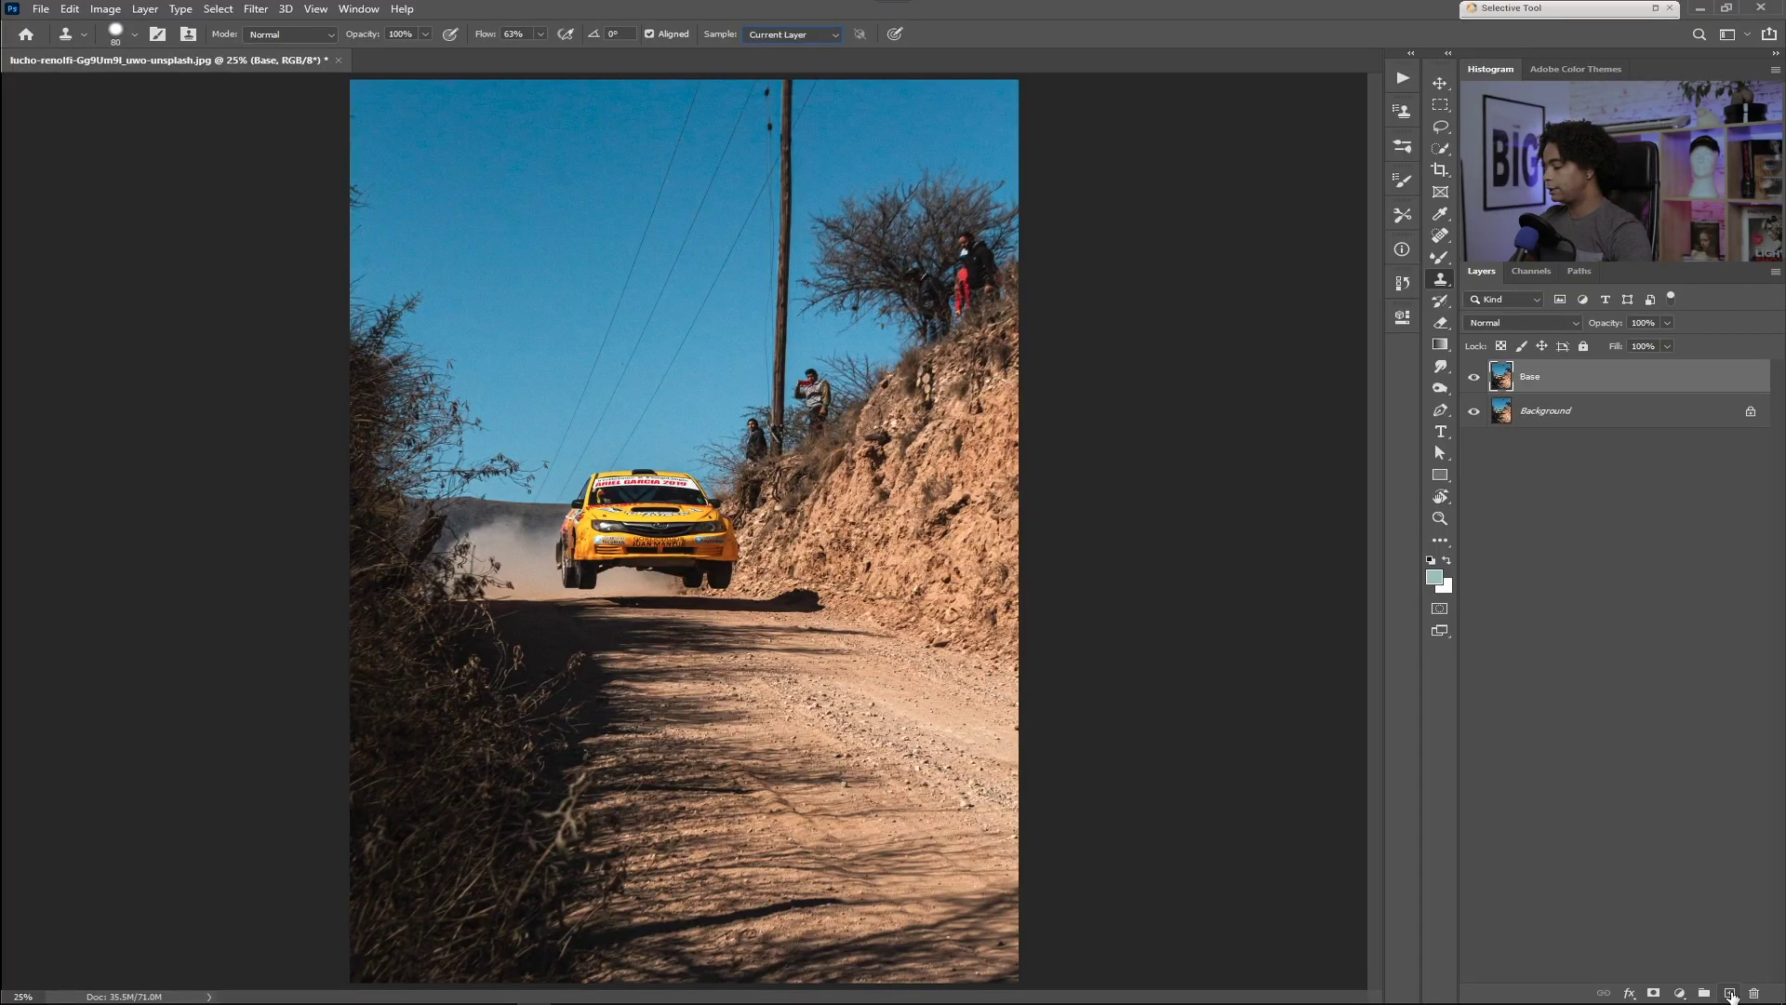
- Add an empty layer above Base and name it Clone
left_click(1732, 995)
double_click(1537, 376)
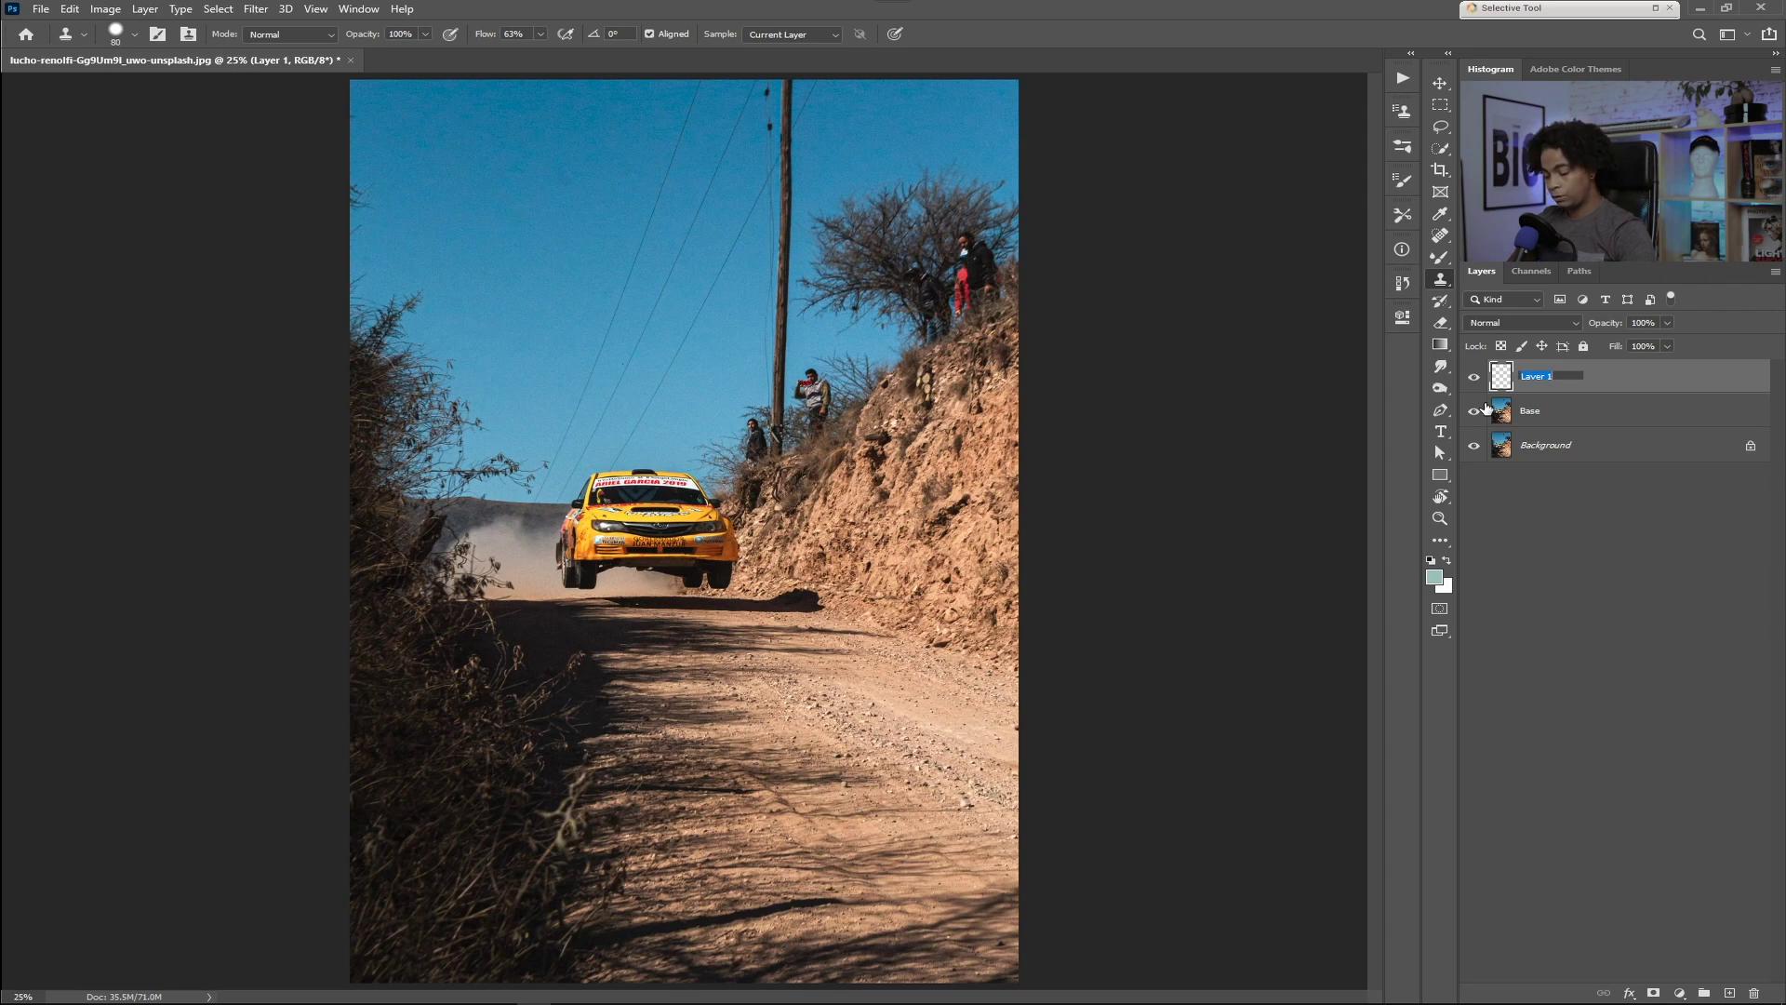
type("Clon")
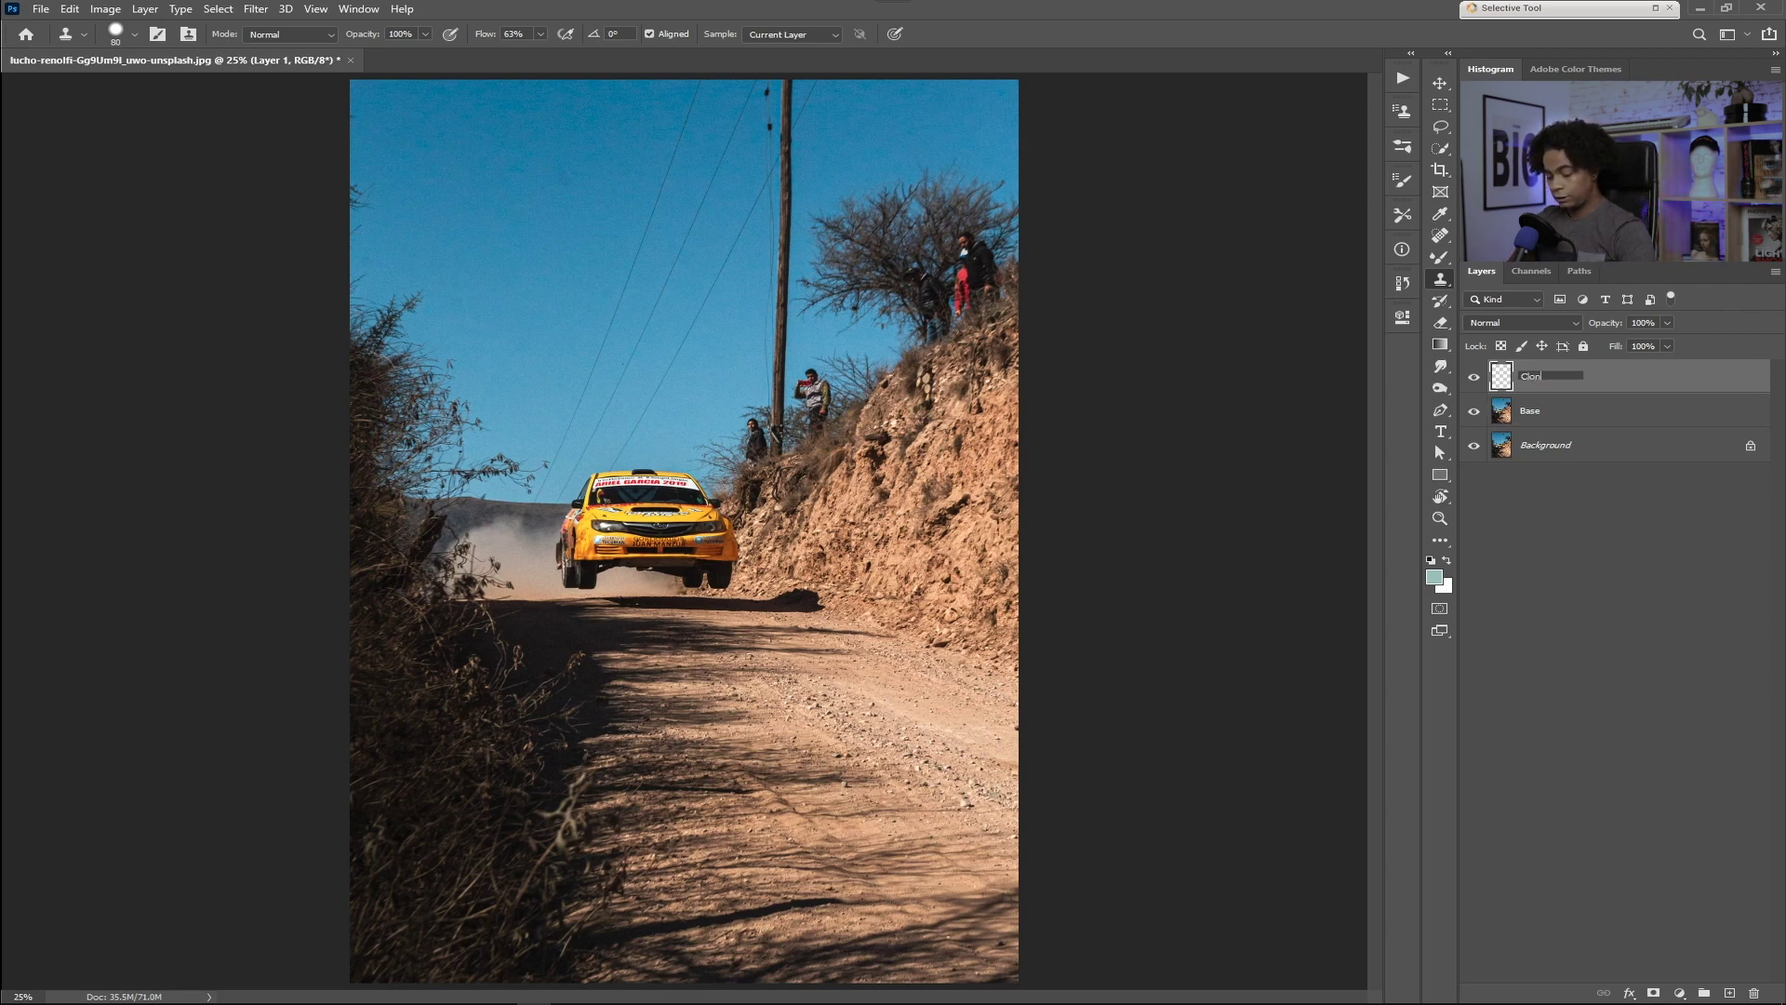
type("e")
key("Return")
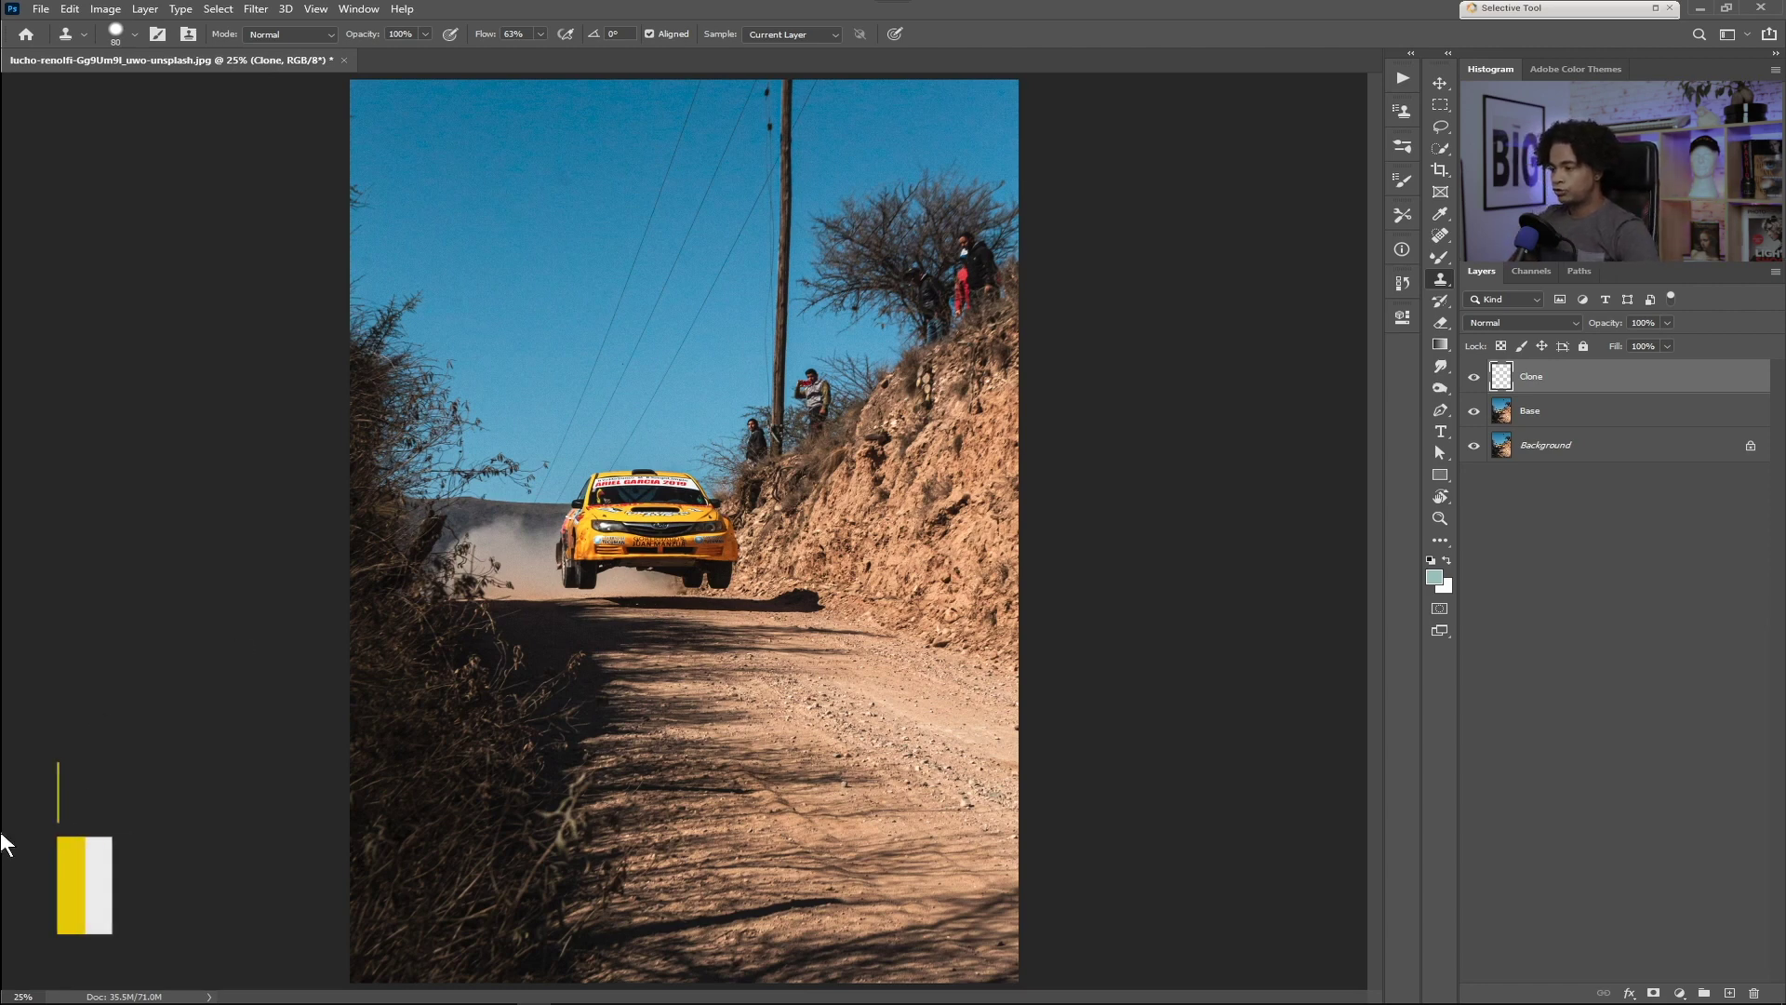
- Create a new Normal-mode layer named Clone with a green colour label, and delete the uncoloured Clone layer beneath it
key("ctrl+shift+n")
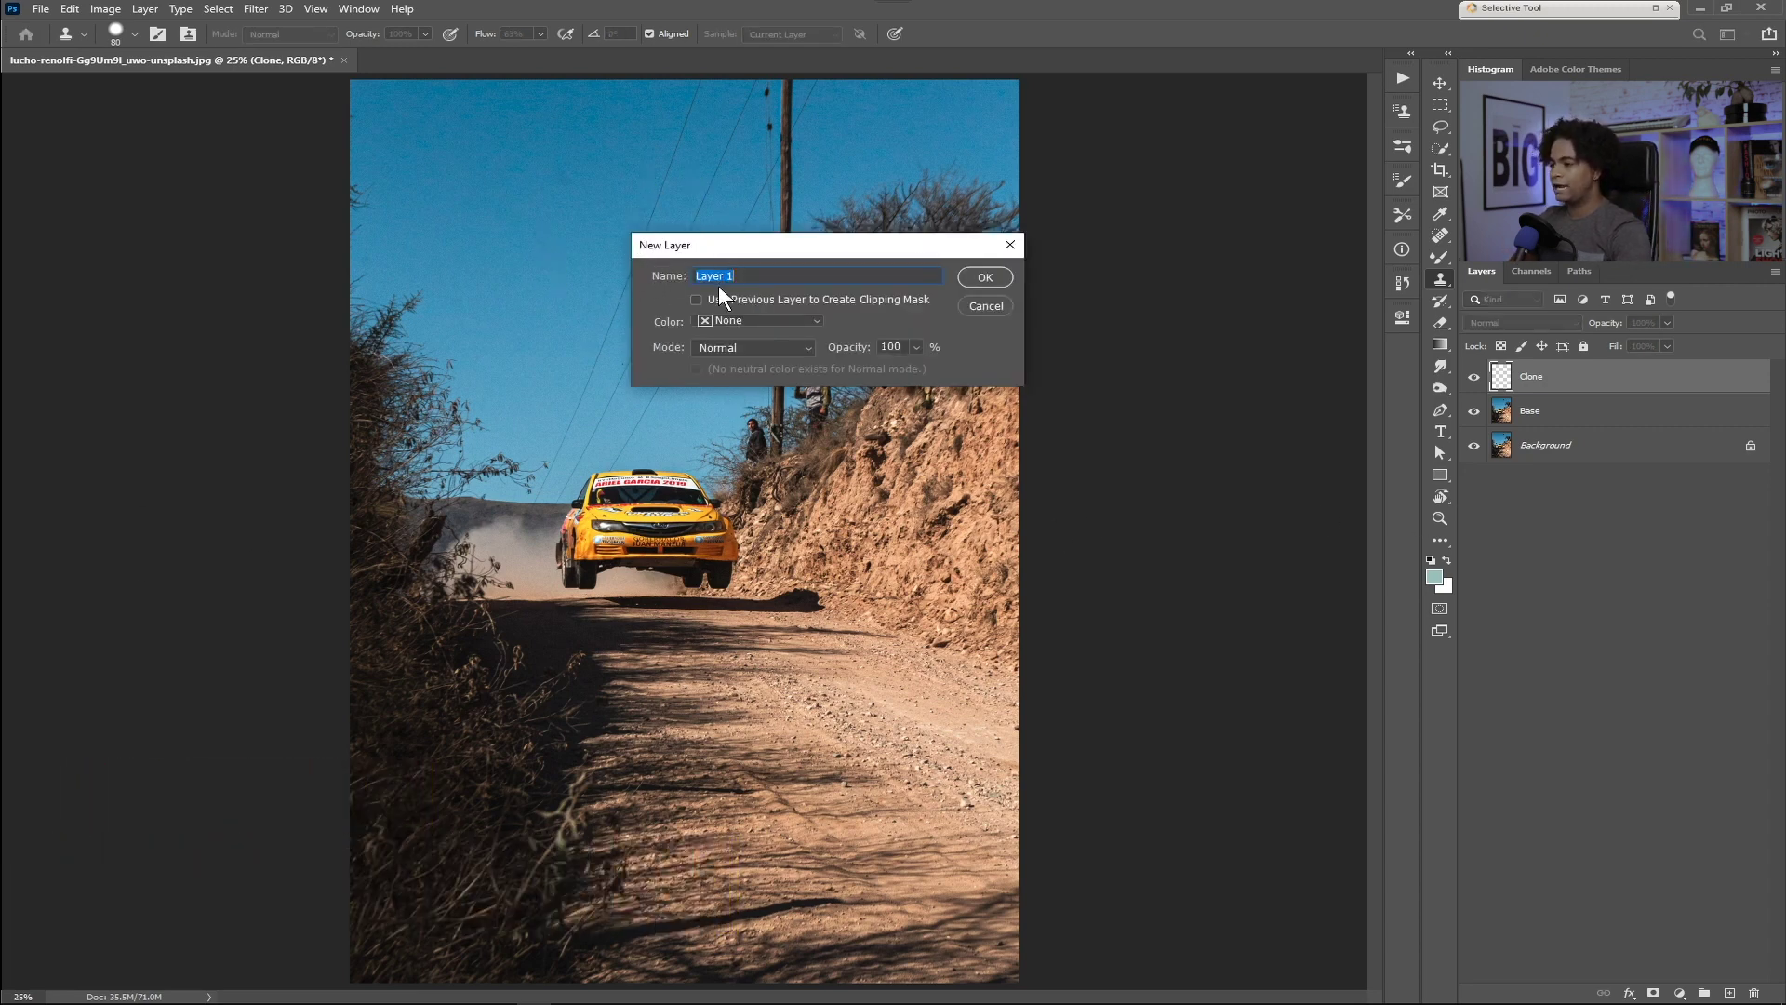
type("C")
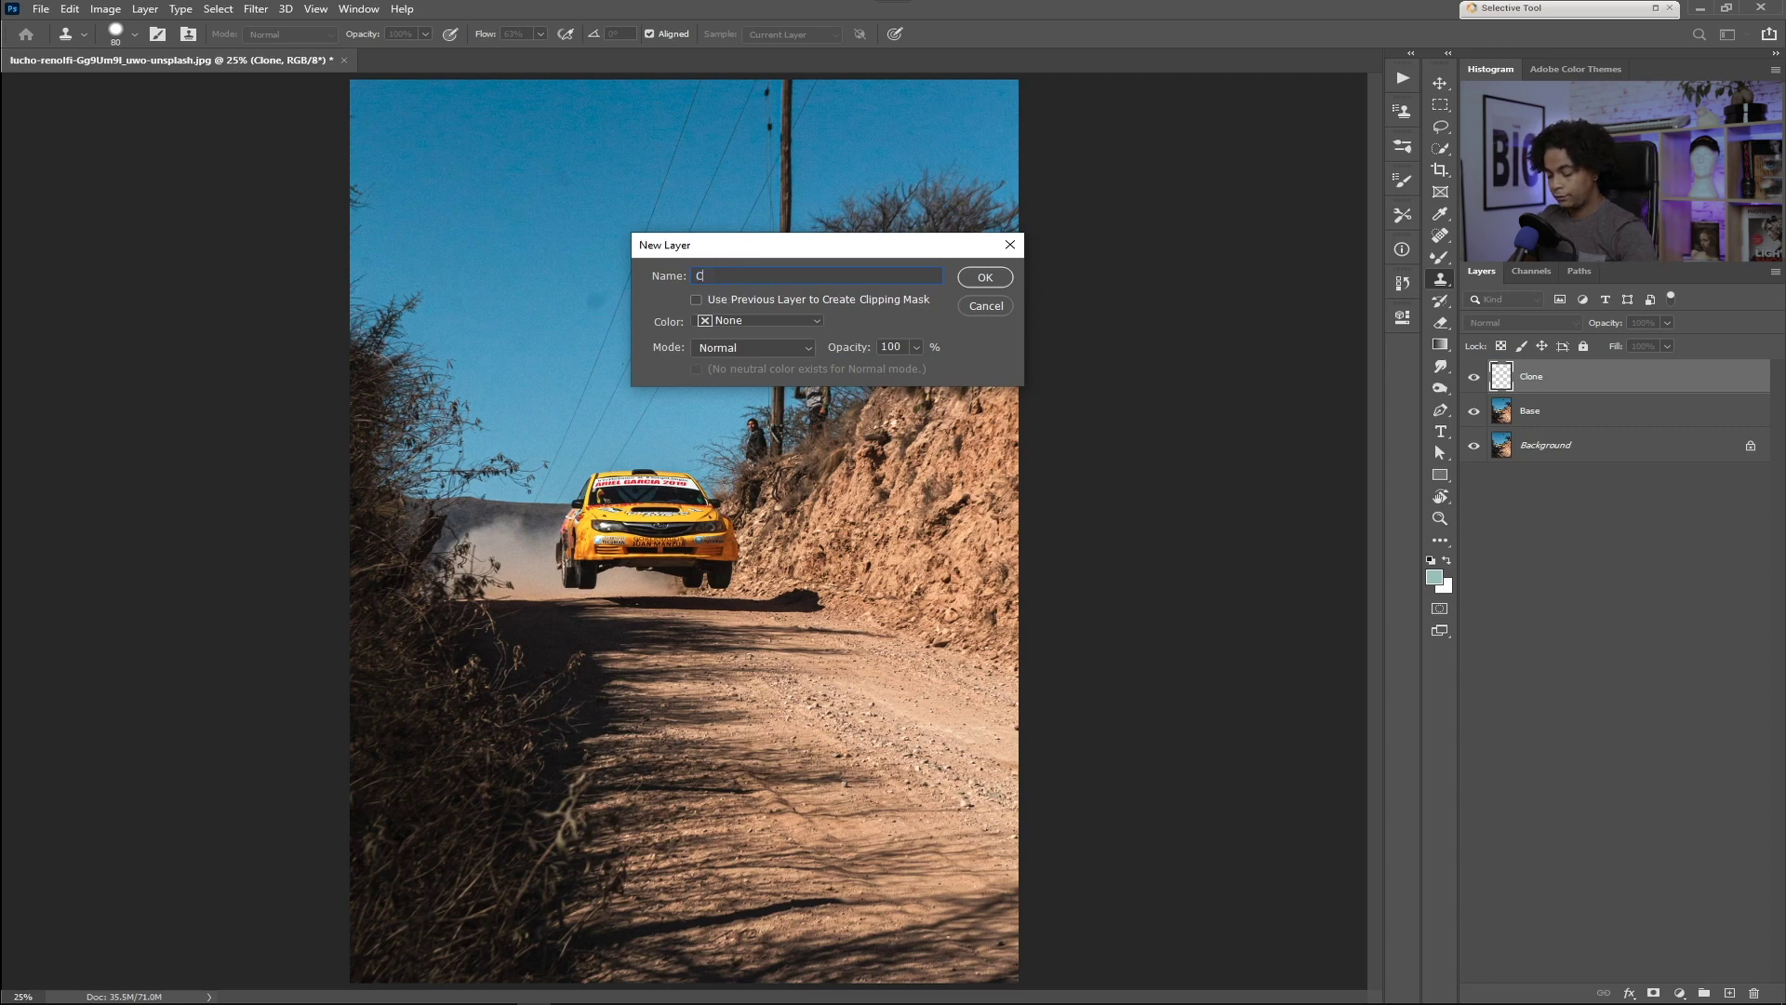
type("lone")
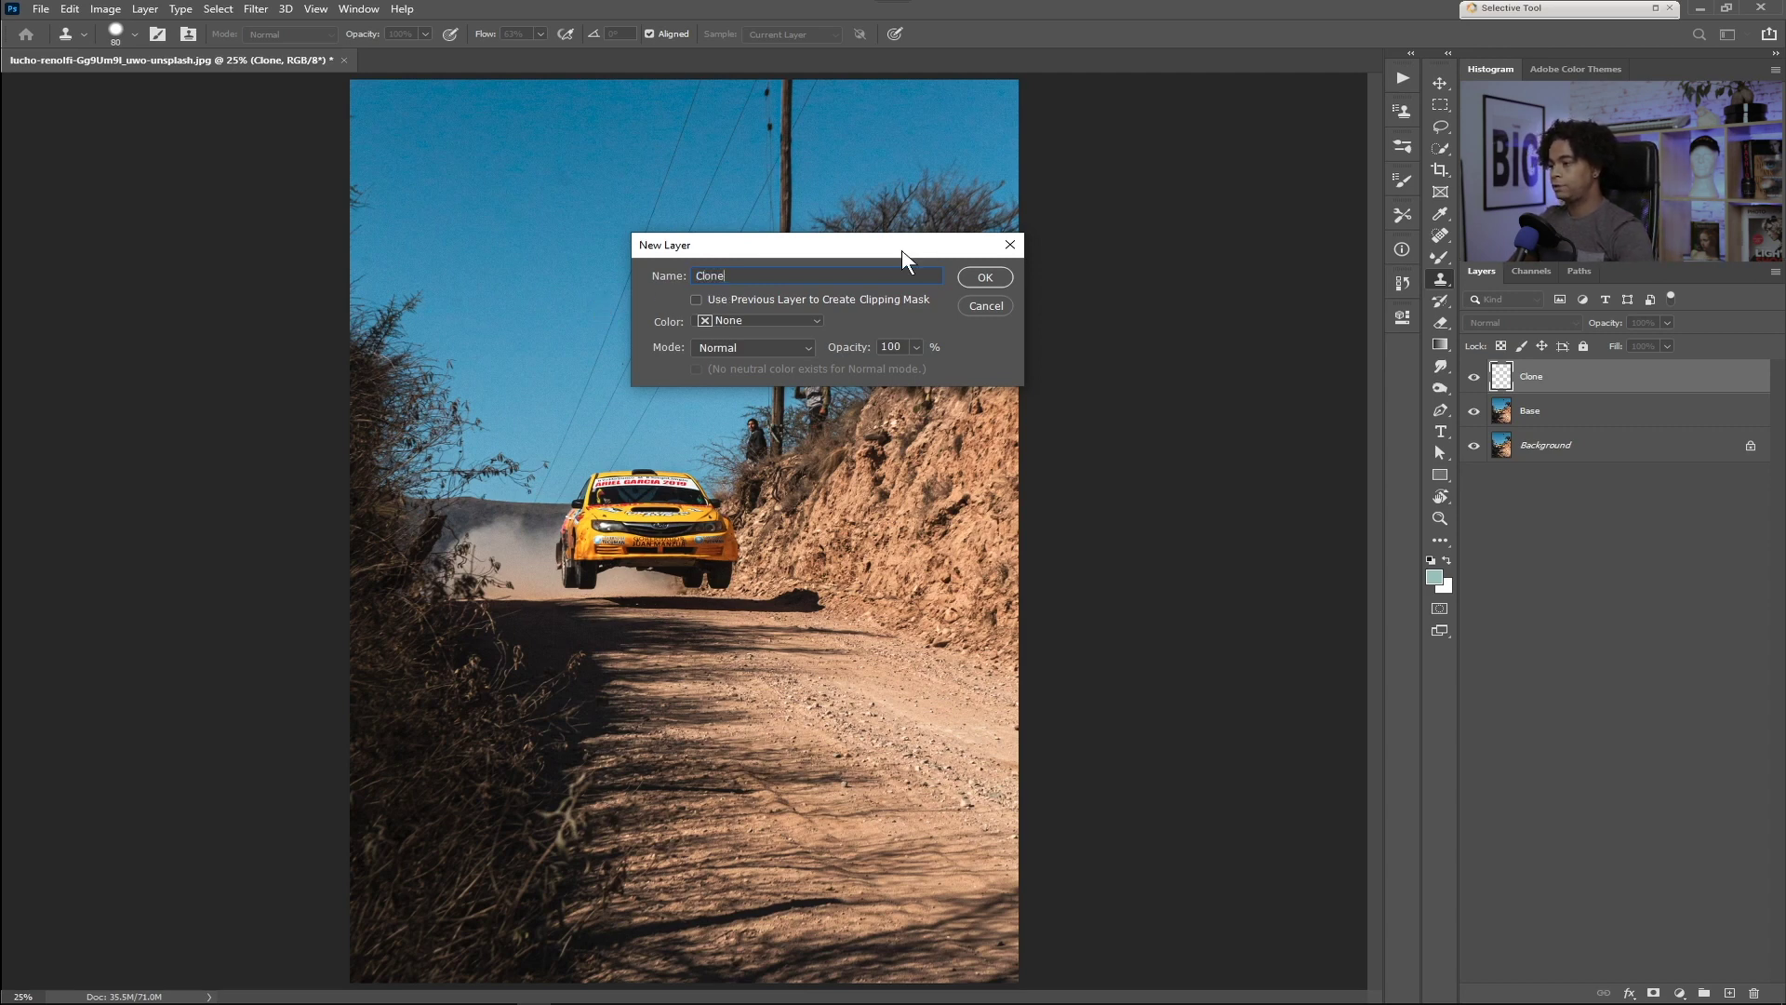
left_click(796, 348)
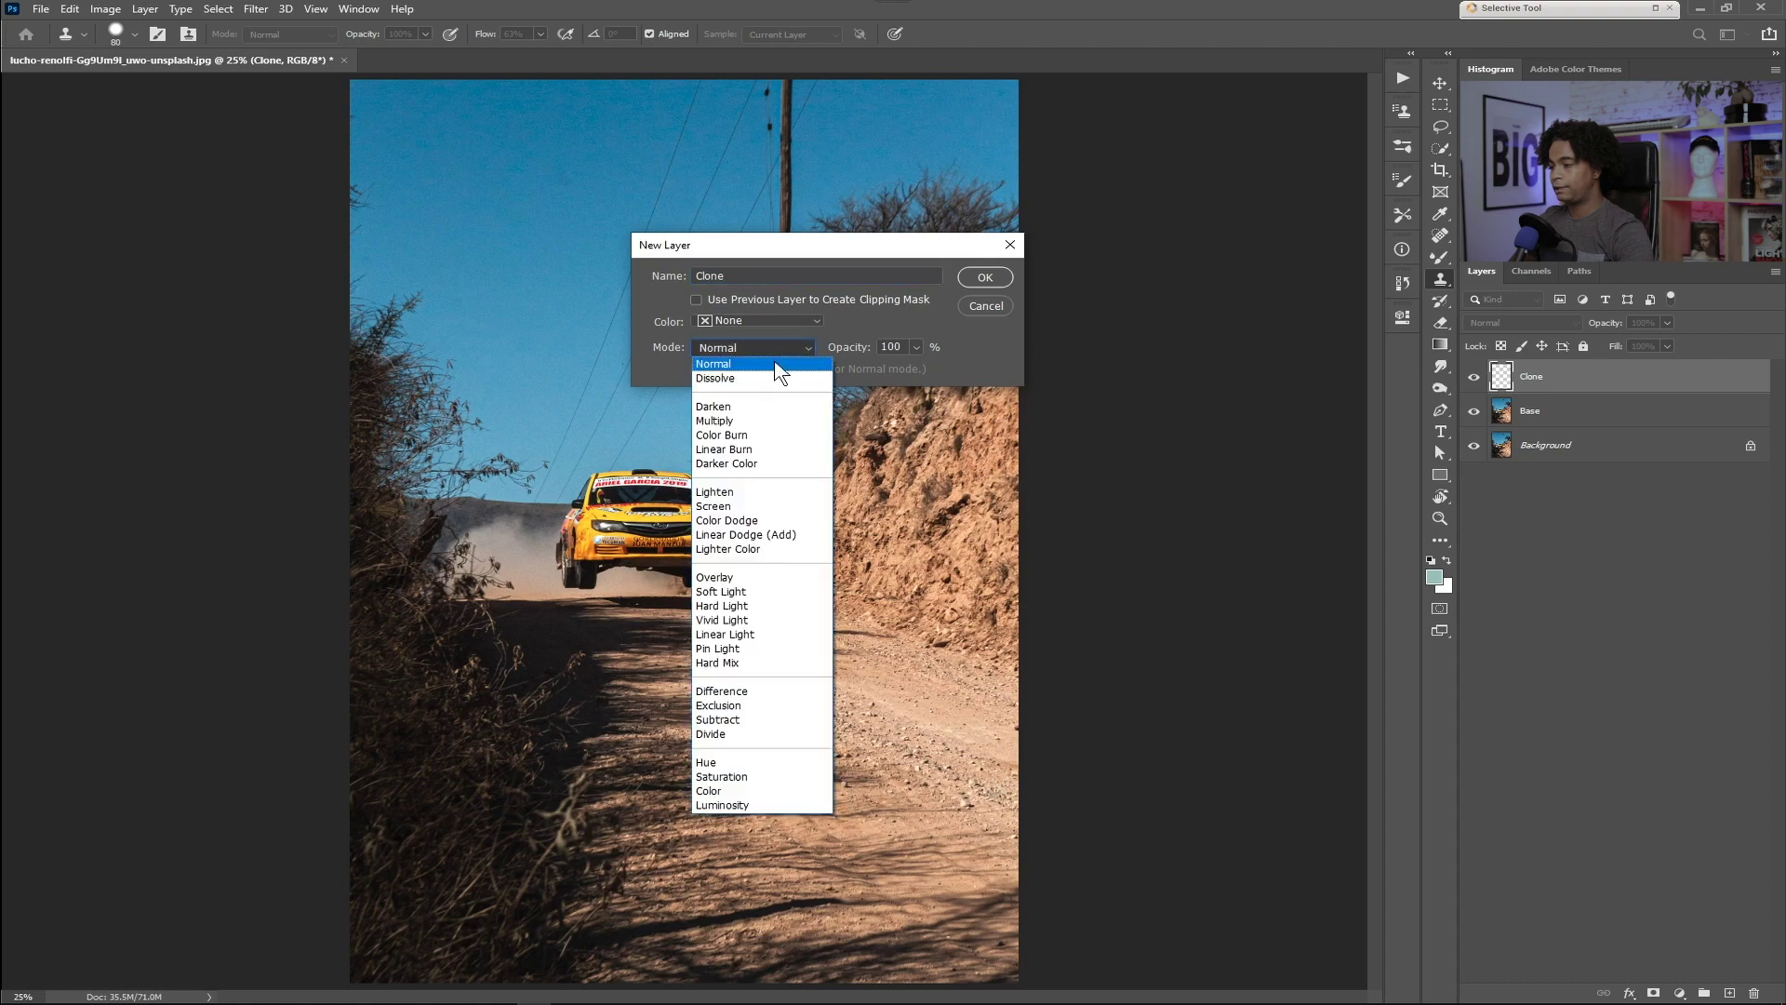
left_click(779, 349)
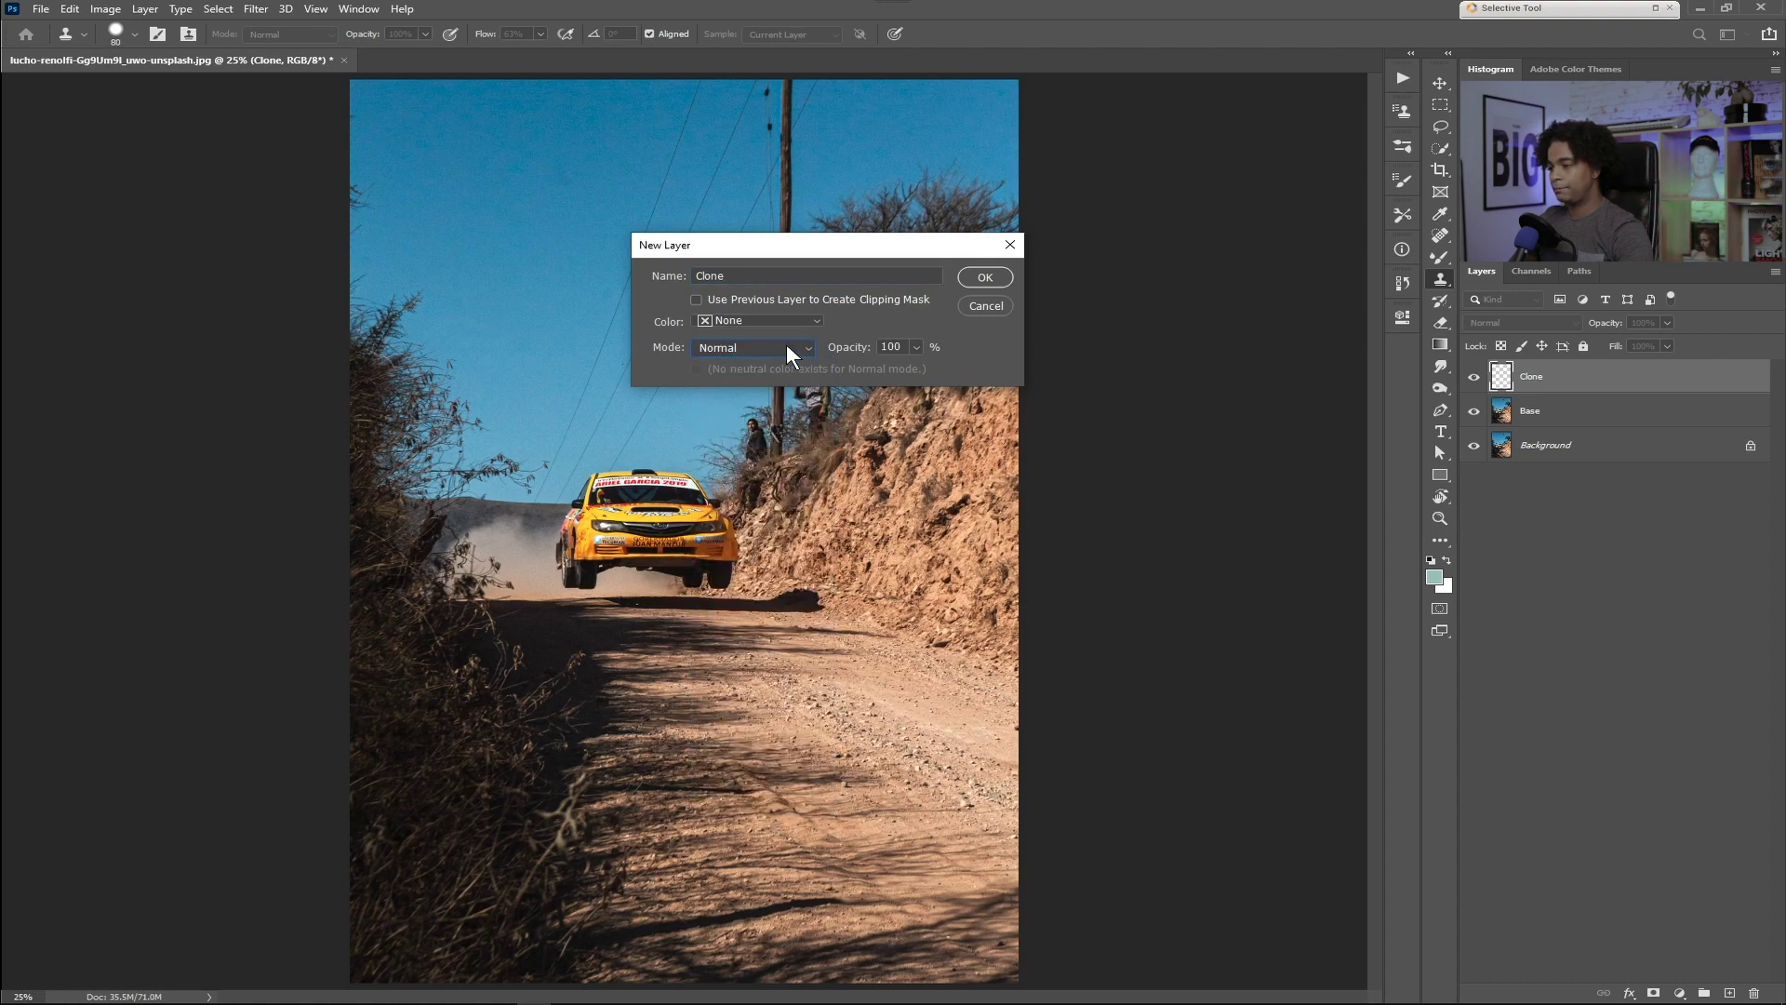
left_click(798, 321)
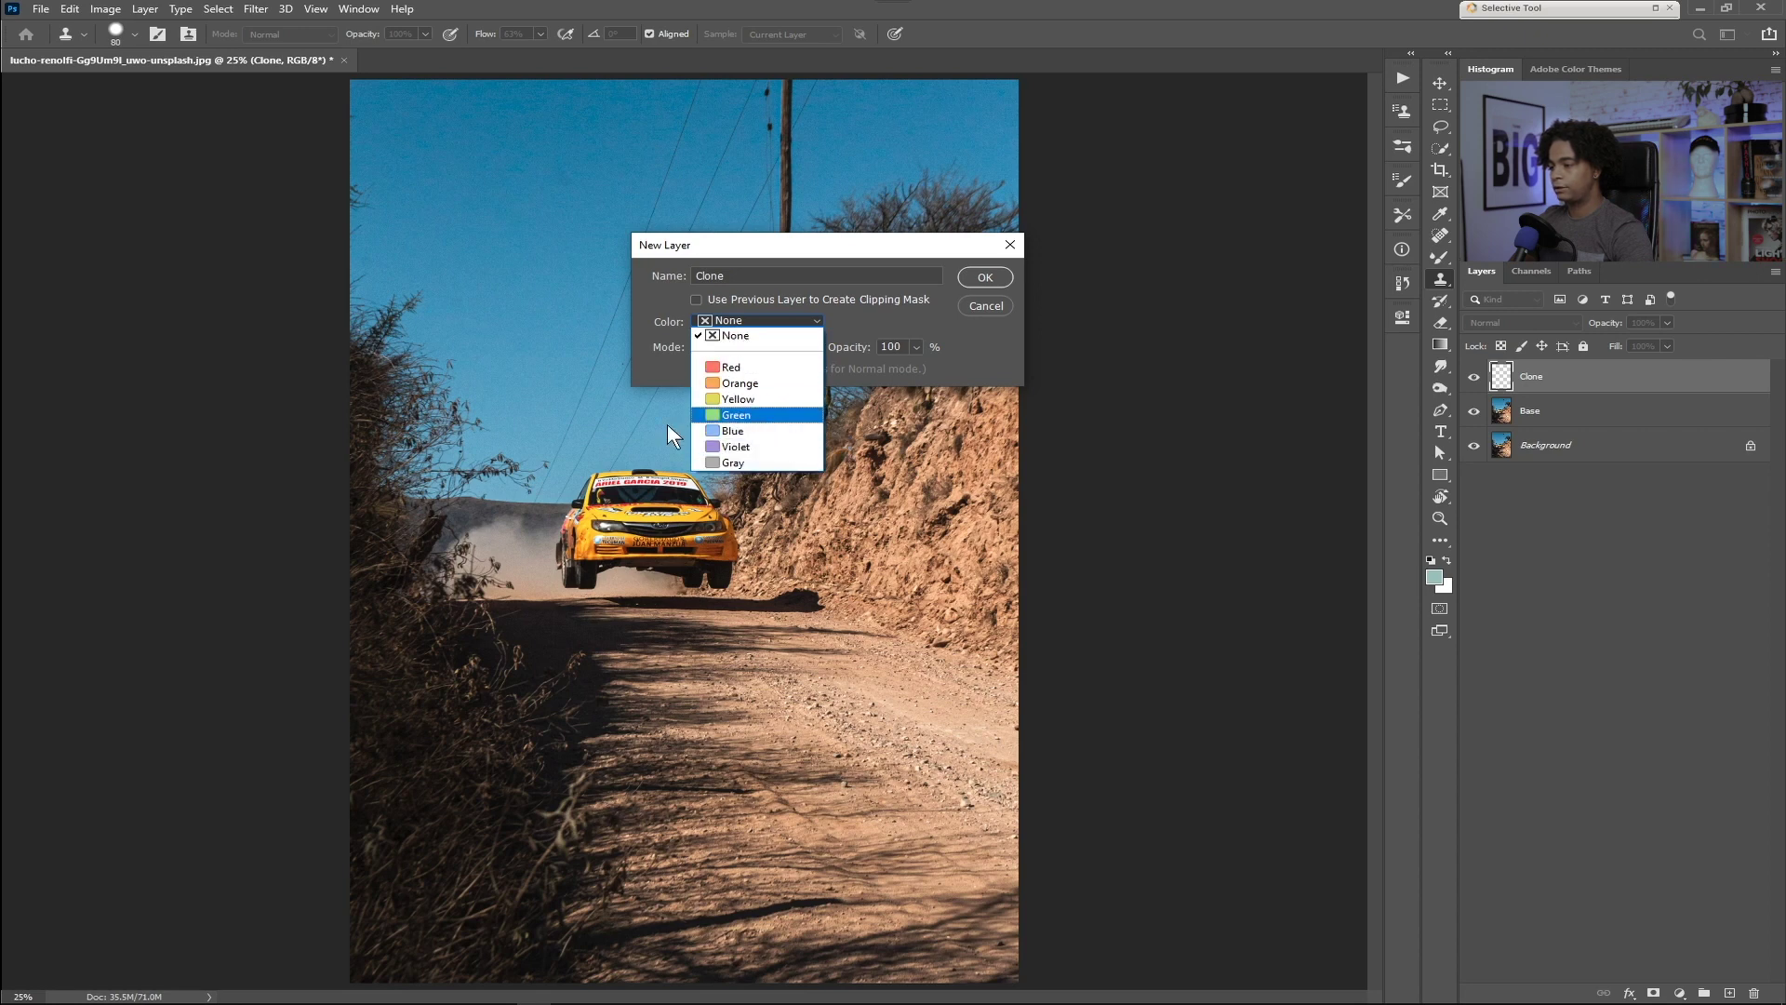
left_click(735, 415)
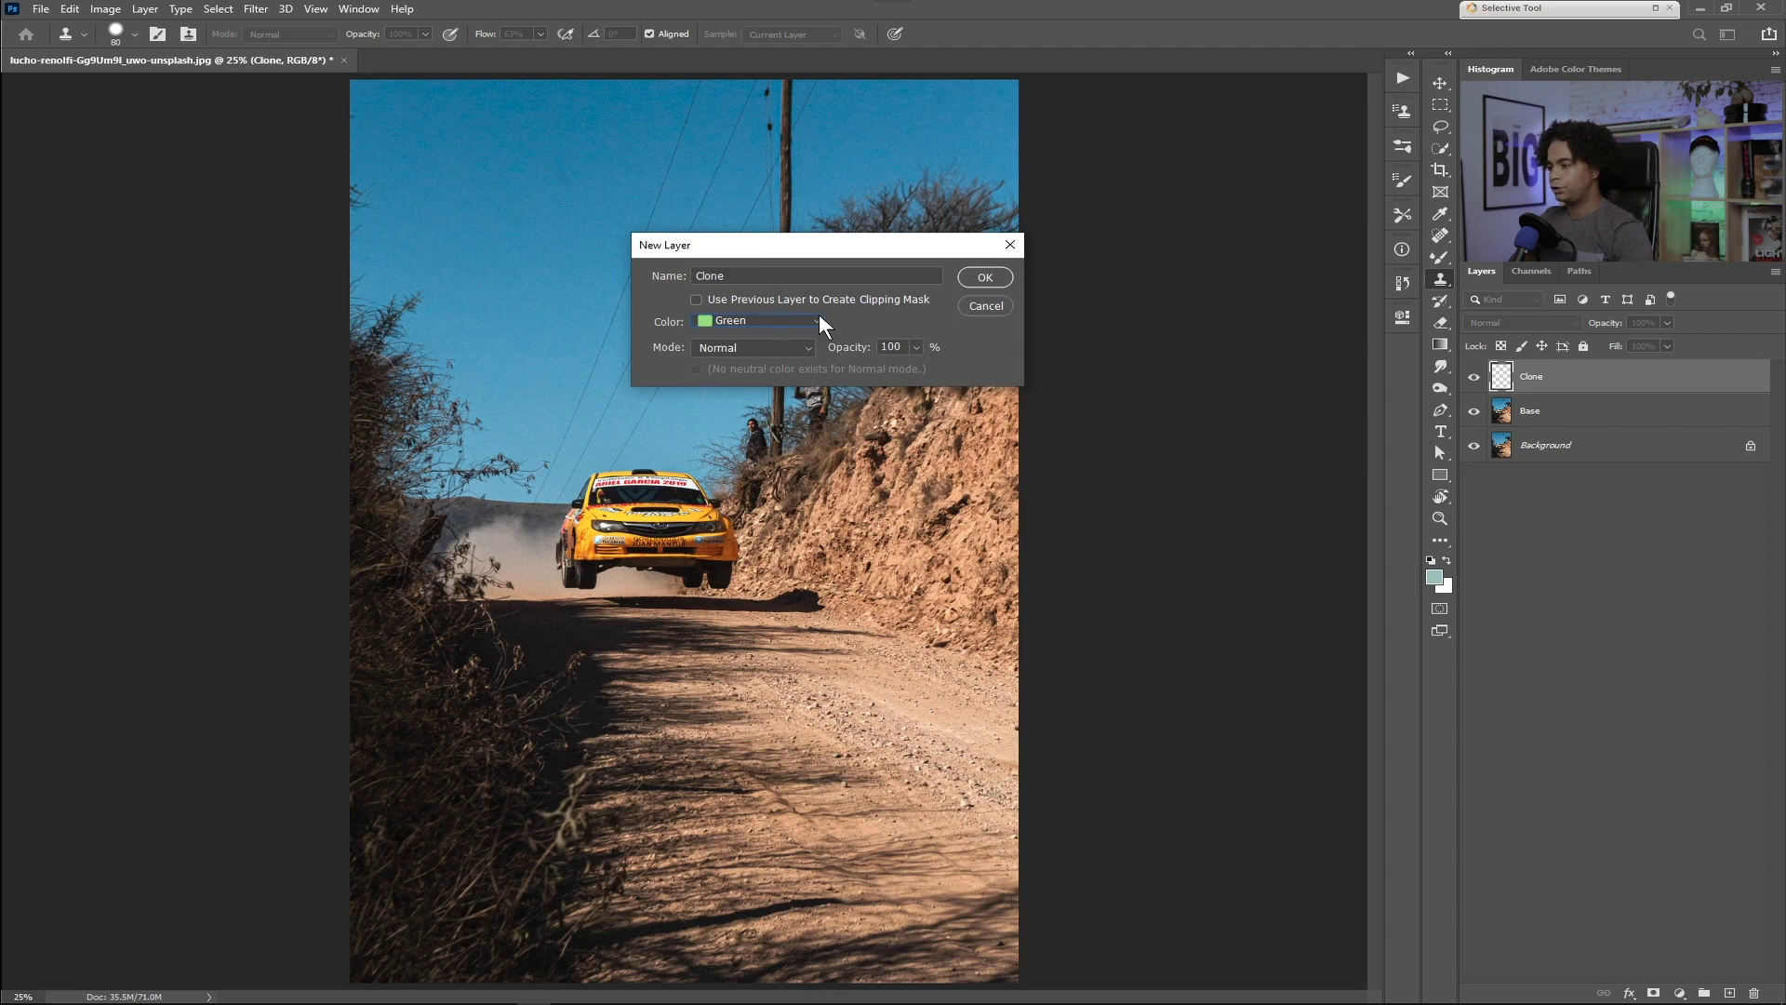
left_click(984, 277)
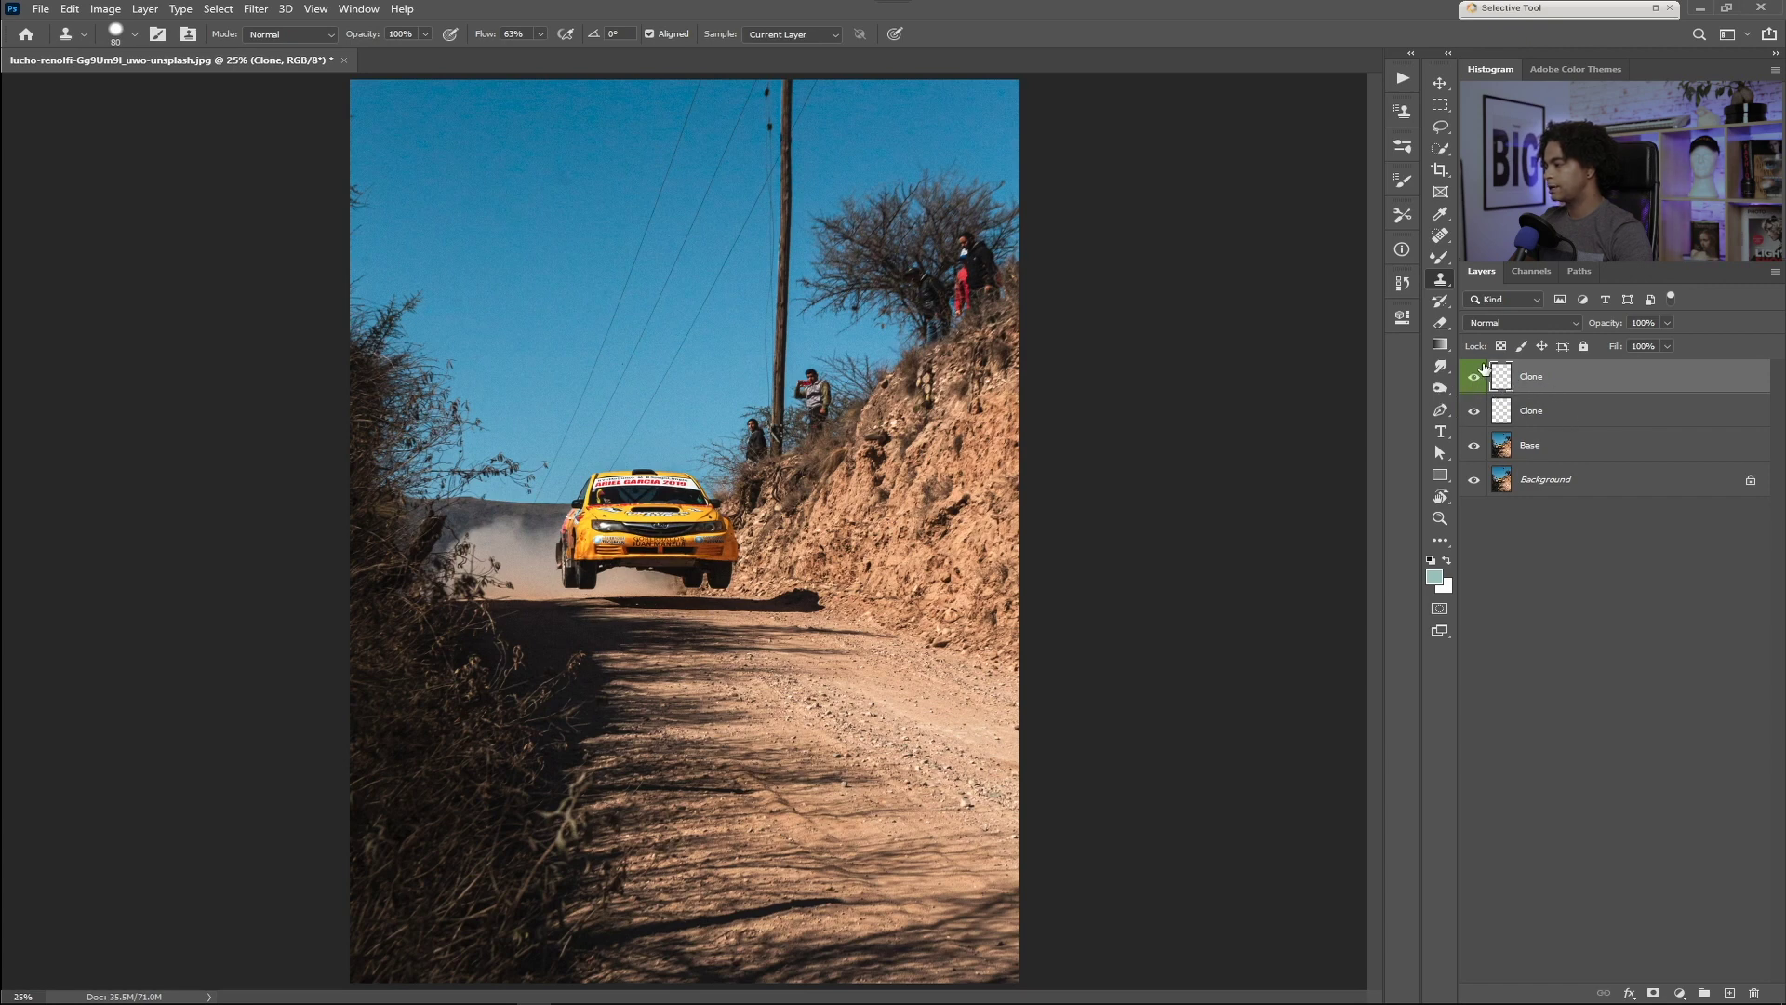
mouse_move(1534, 414)
left_mouse_down()
mouse_move(1526, 851)
mouse_move(1755, 993)
left_mouse_up()
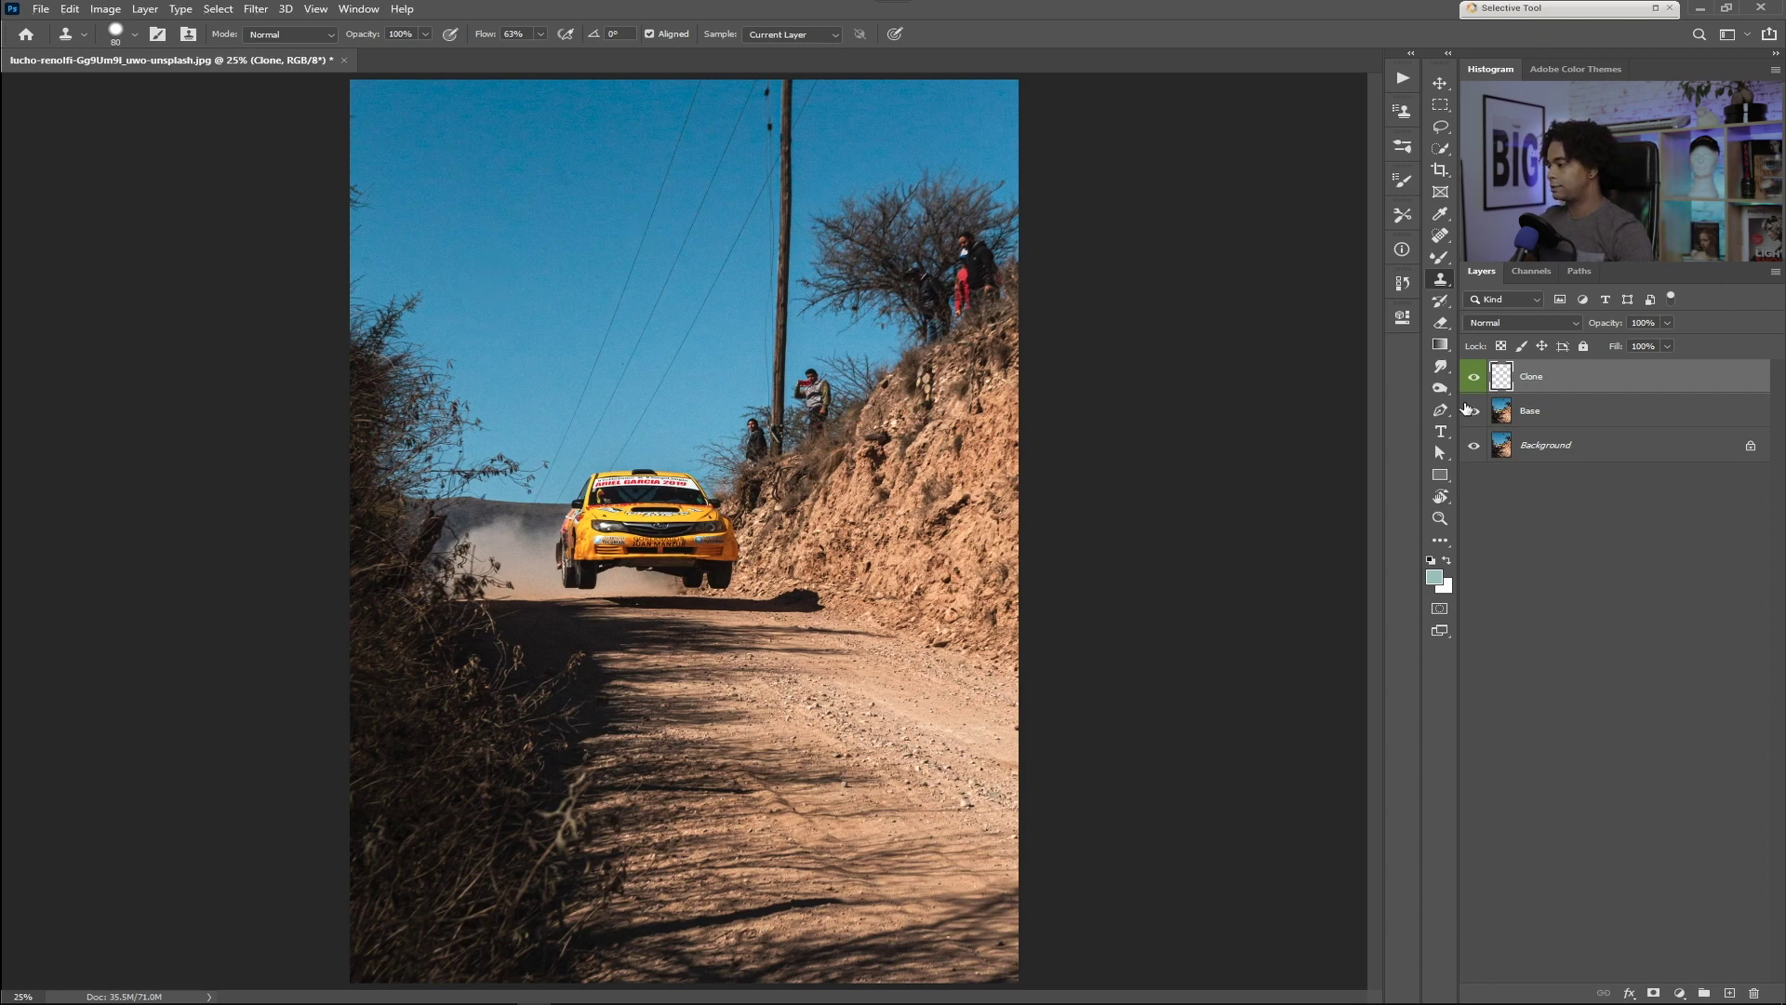
- Set the Clone Stamp's sample source to Current & Below while the green Clone layer is active
left_click(799, 35)
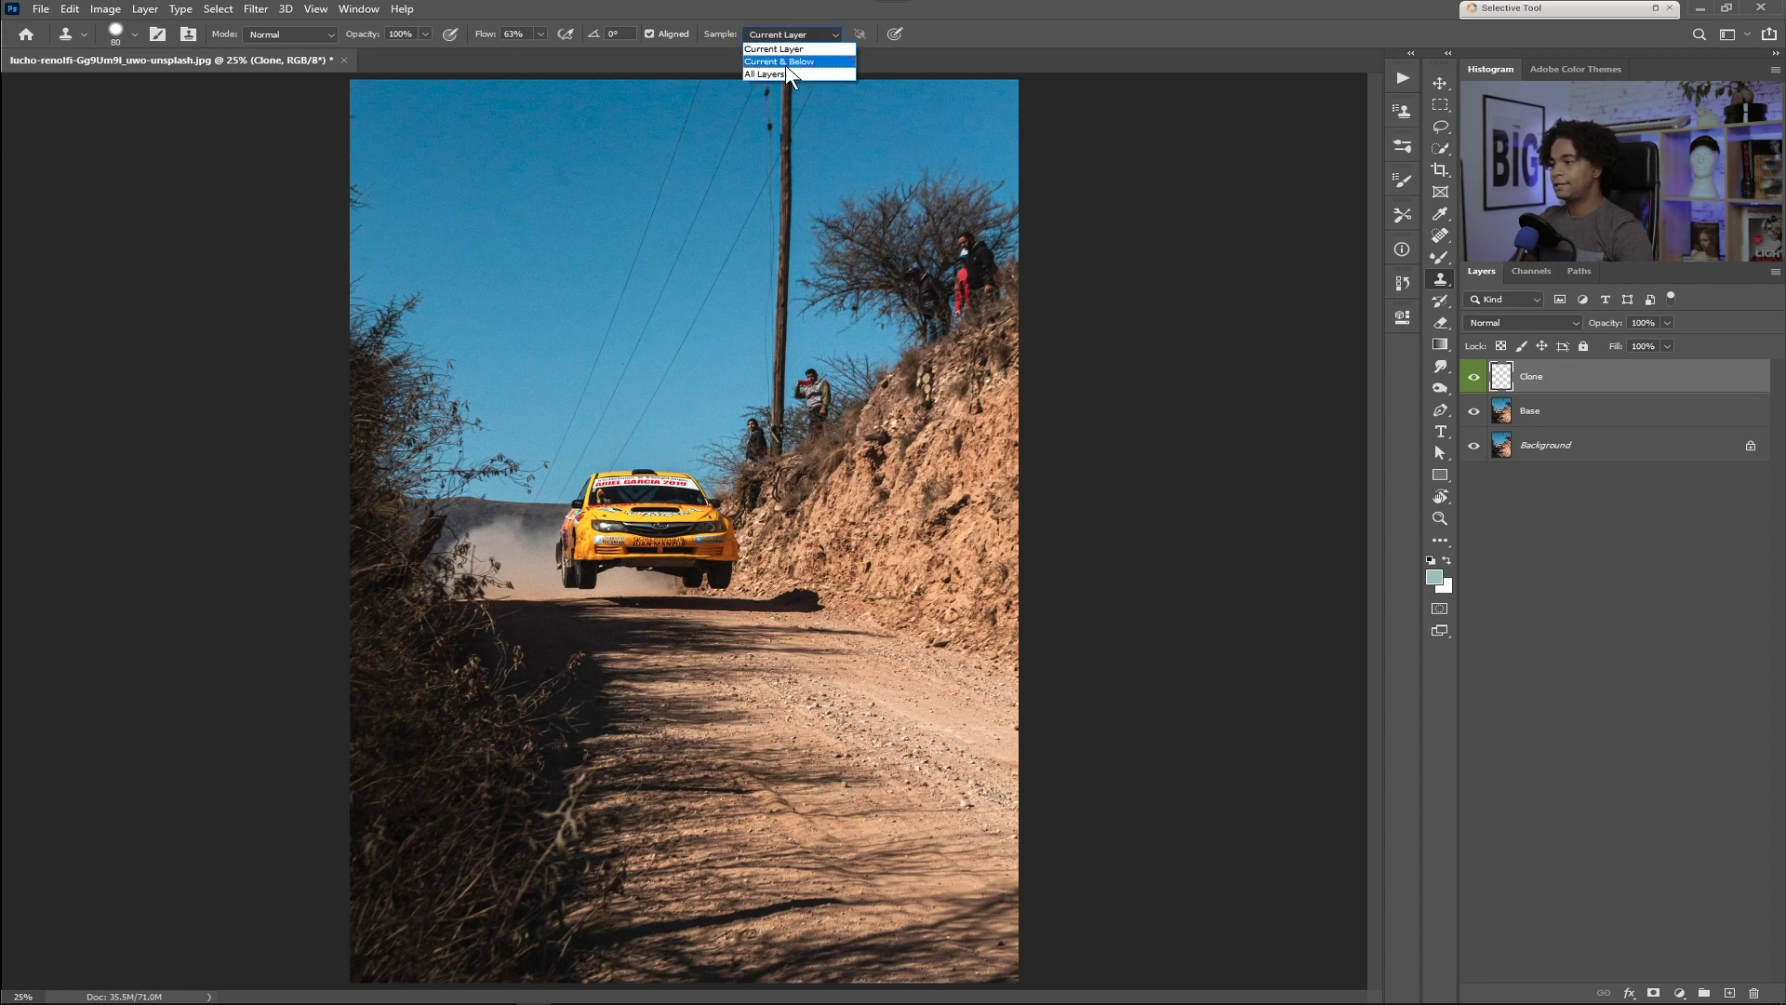
left_click(791, 60)
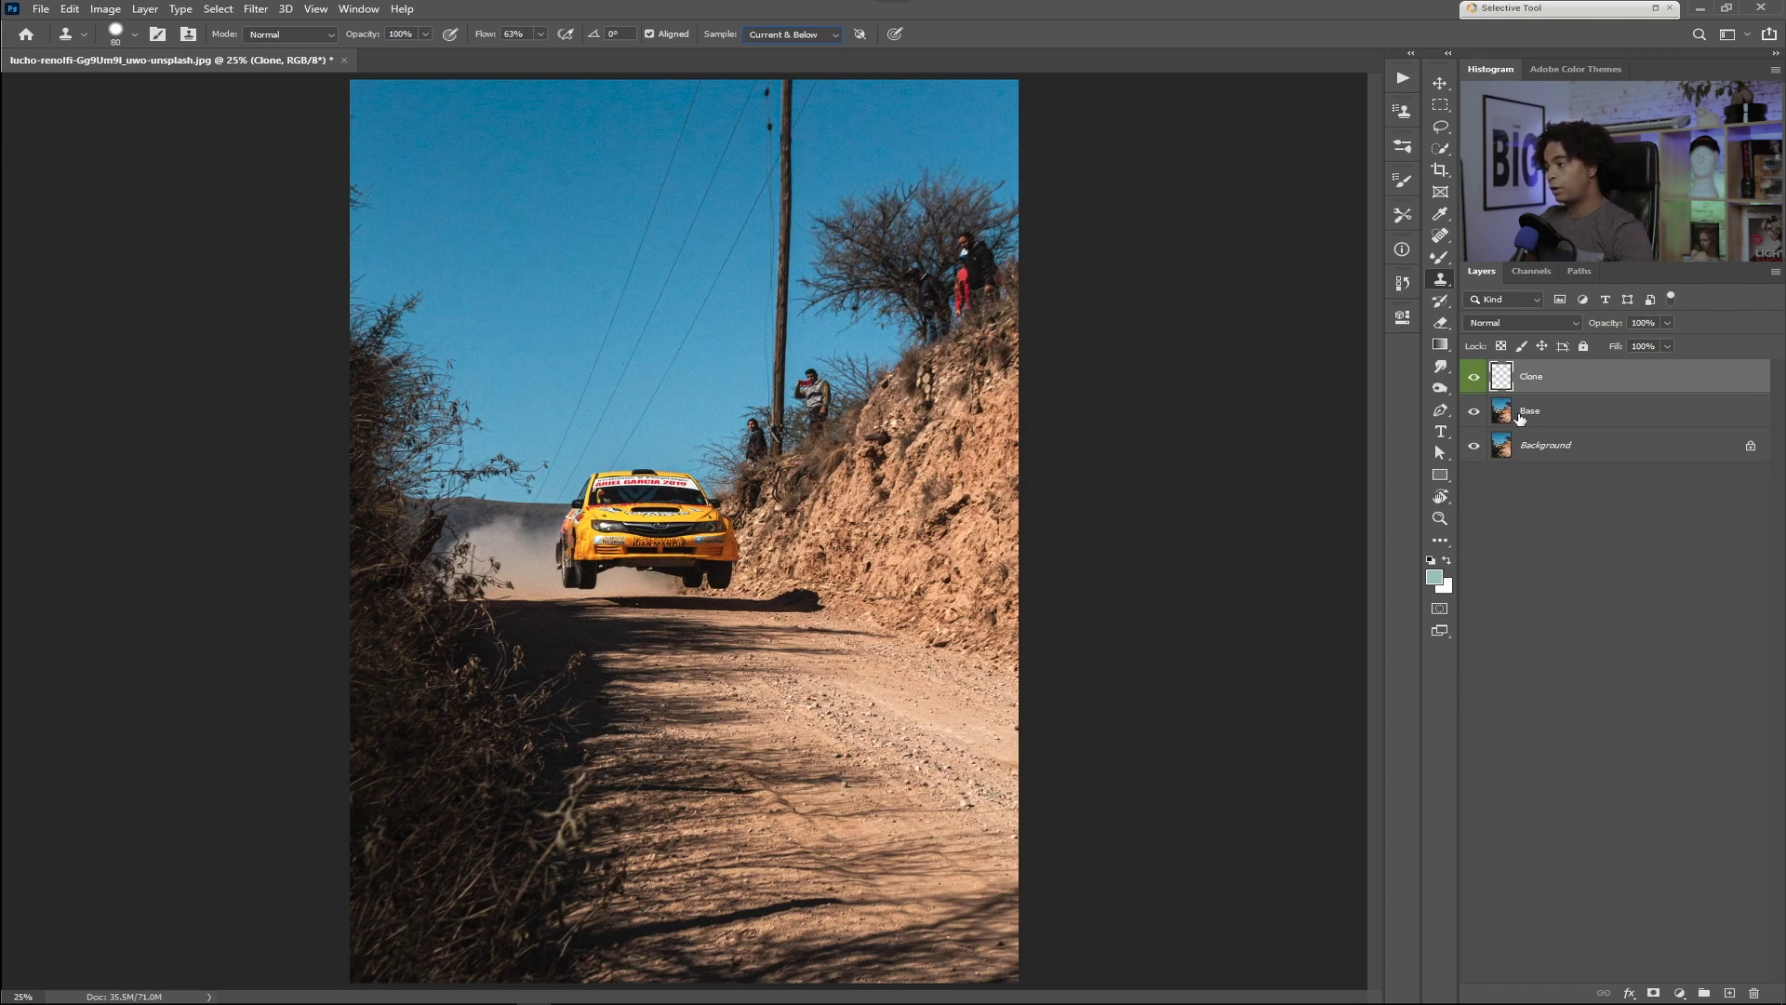
left_click_drag(575, 302, 578, 328)
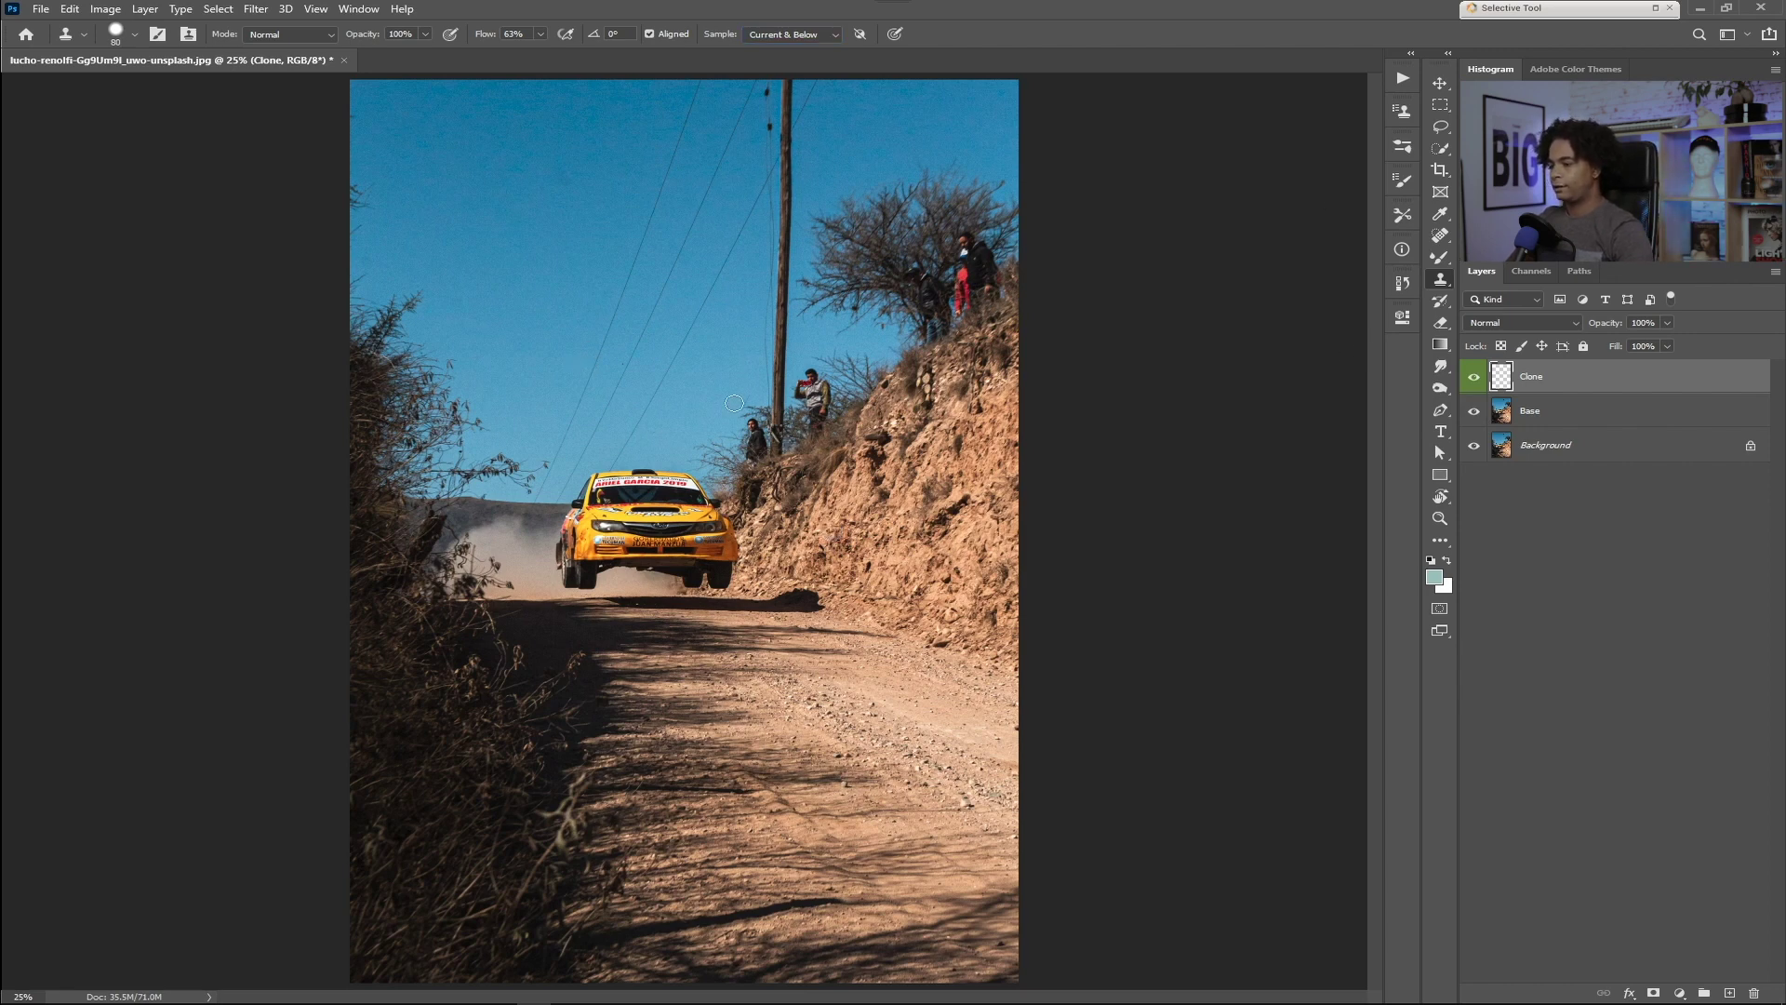
- Try cloning the dark branches over the front of the yellow car, and undo the stroke
key("ctrl+plus")
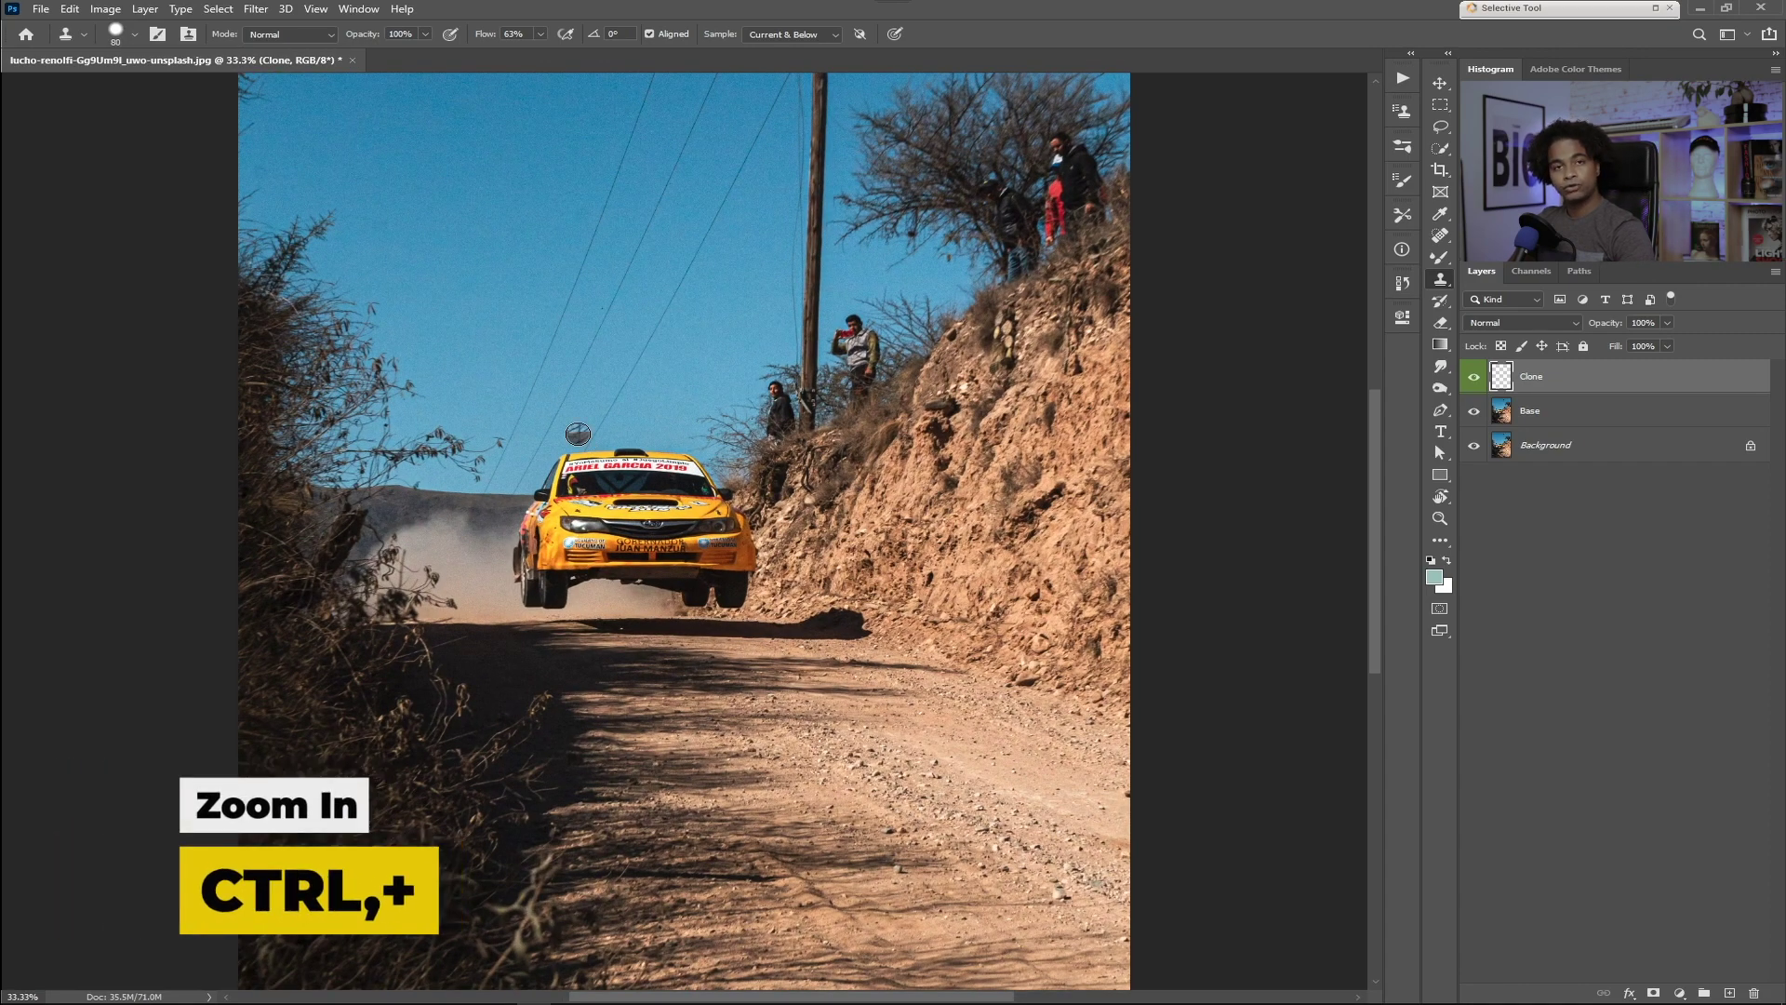
key("ctrl+plus")
key("ctrl+plus")
key("ctrl+plus")
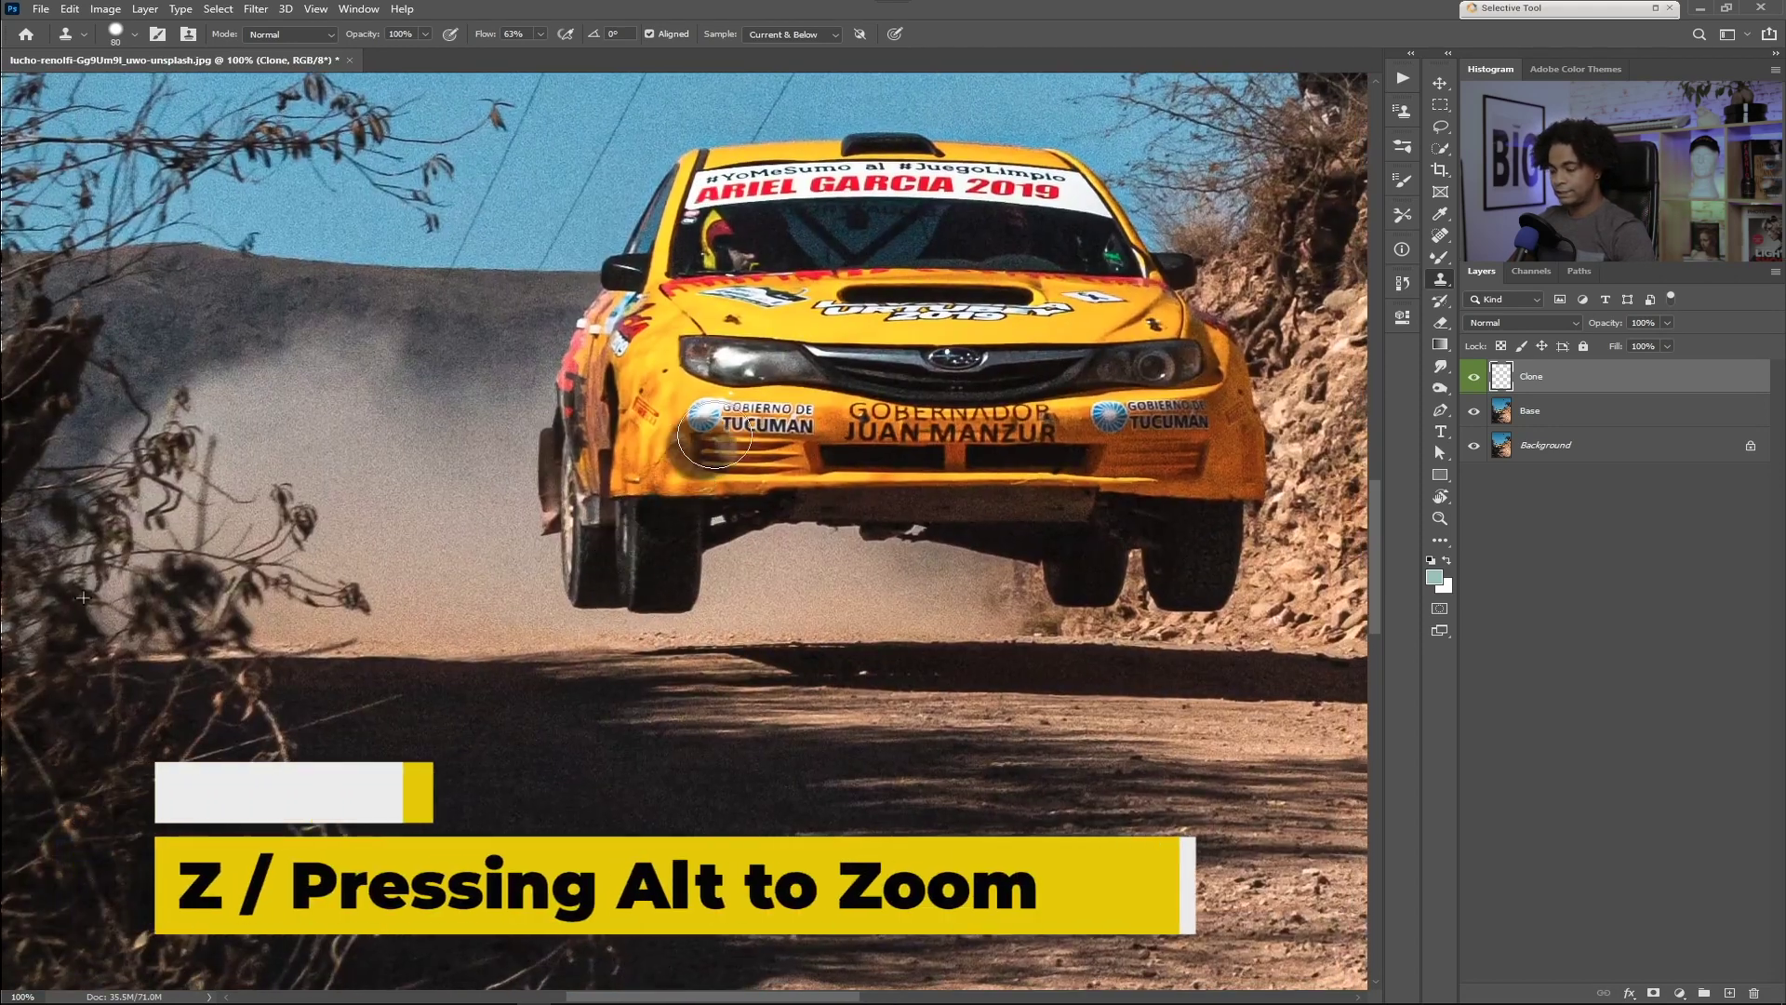
mouse_move(687, 442)
left_mouse_down()
mouse_move(651, 242)
mouse_move(530, 279)
mouse_move(560, 362)
left_mouse_up()
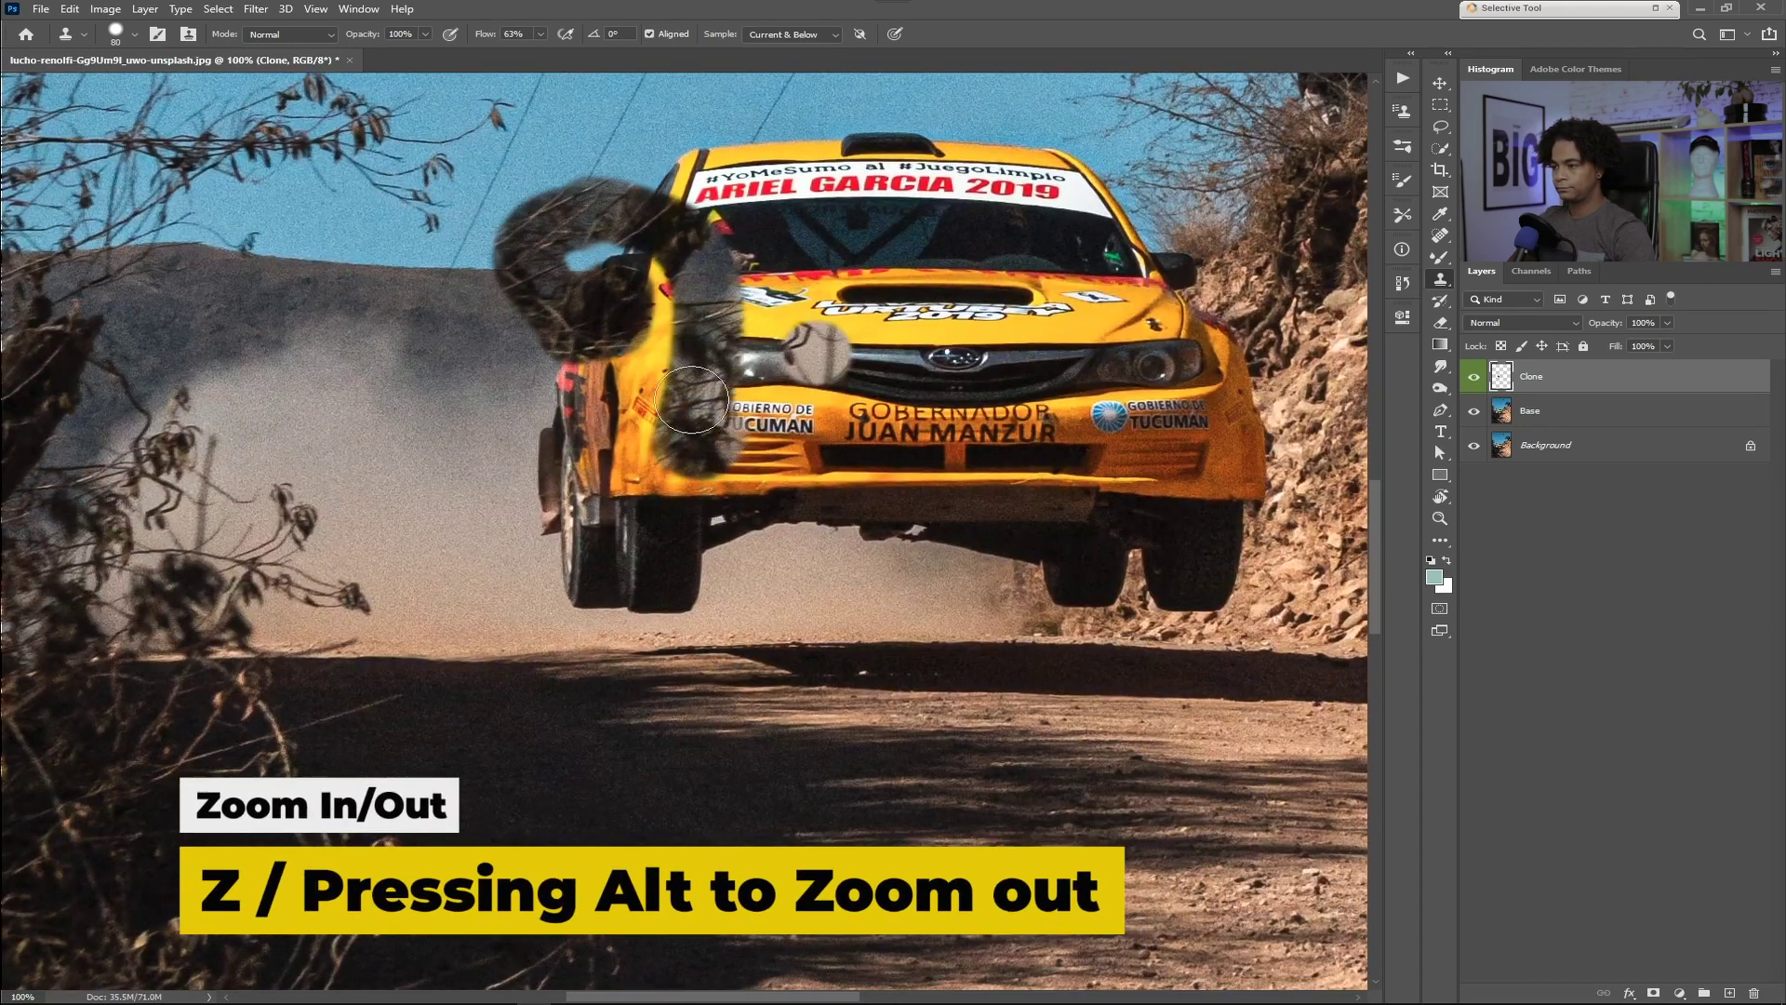
key("ctrl+z")
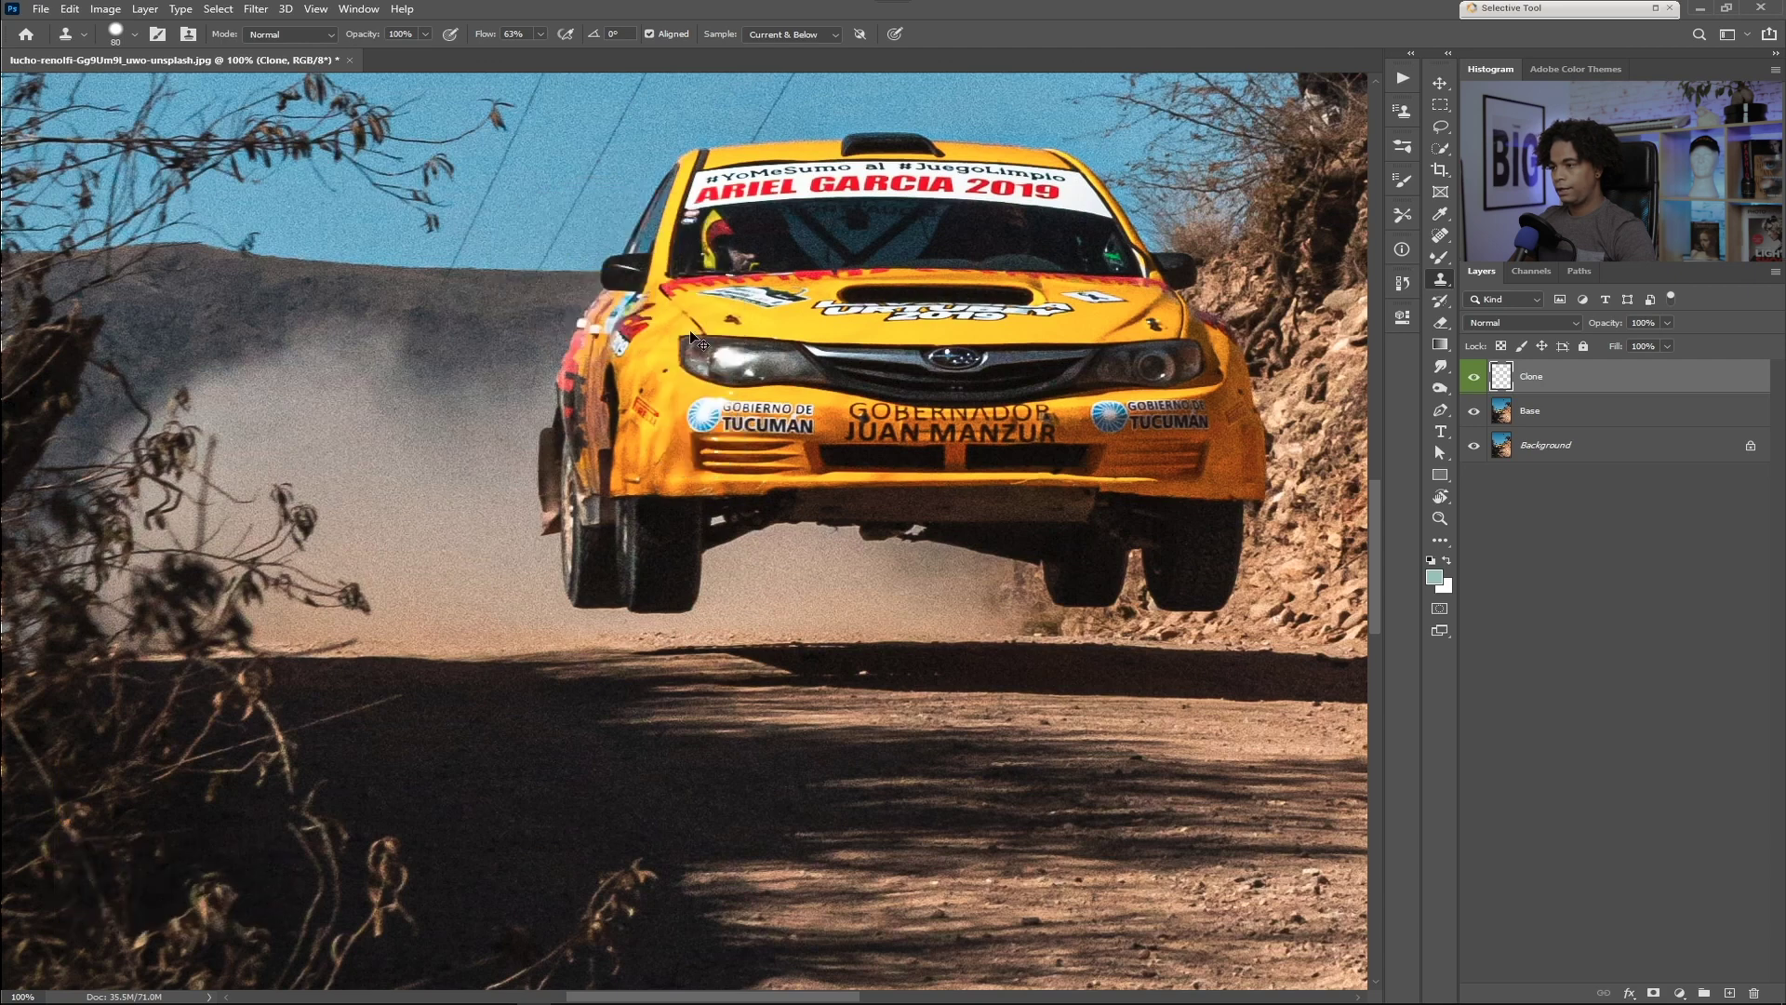
- Examine the power lines and the yellow car at different magnifications
key("z")
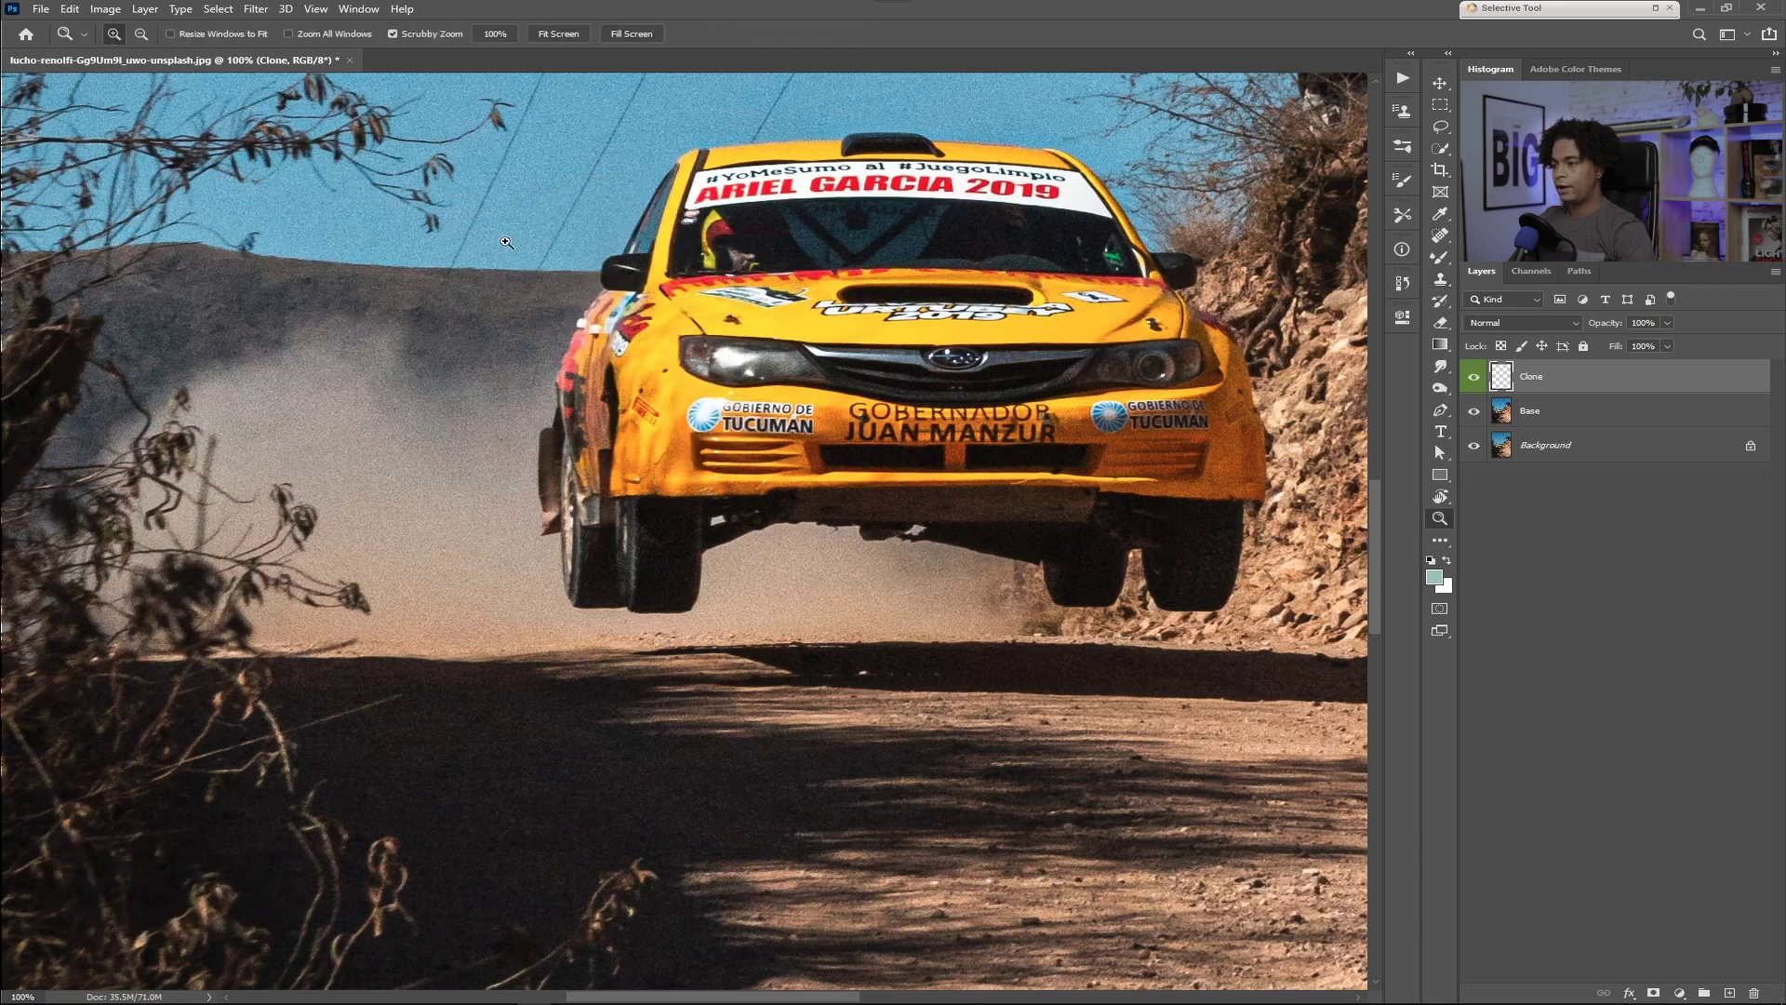
left_click(604, 198)
left_click(605, 200)
left_click(606, 201)
left_click(601, 202, "alt")
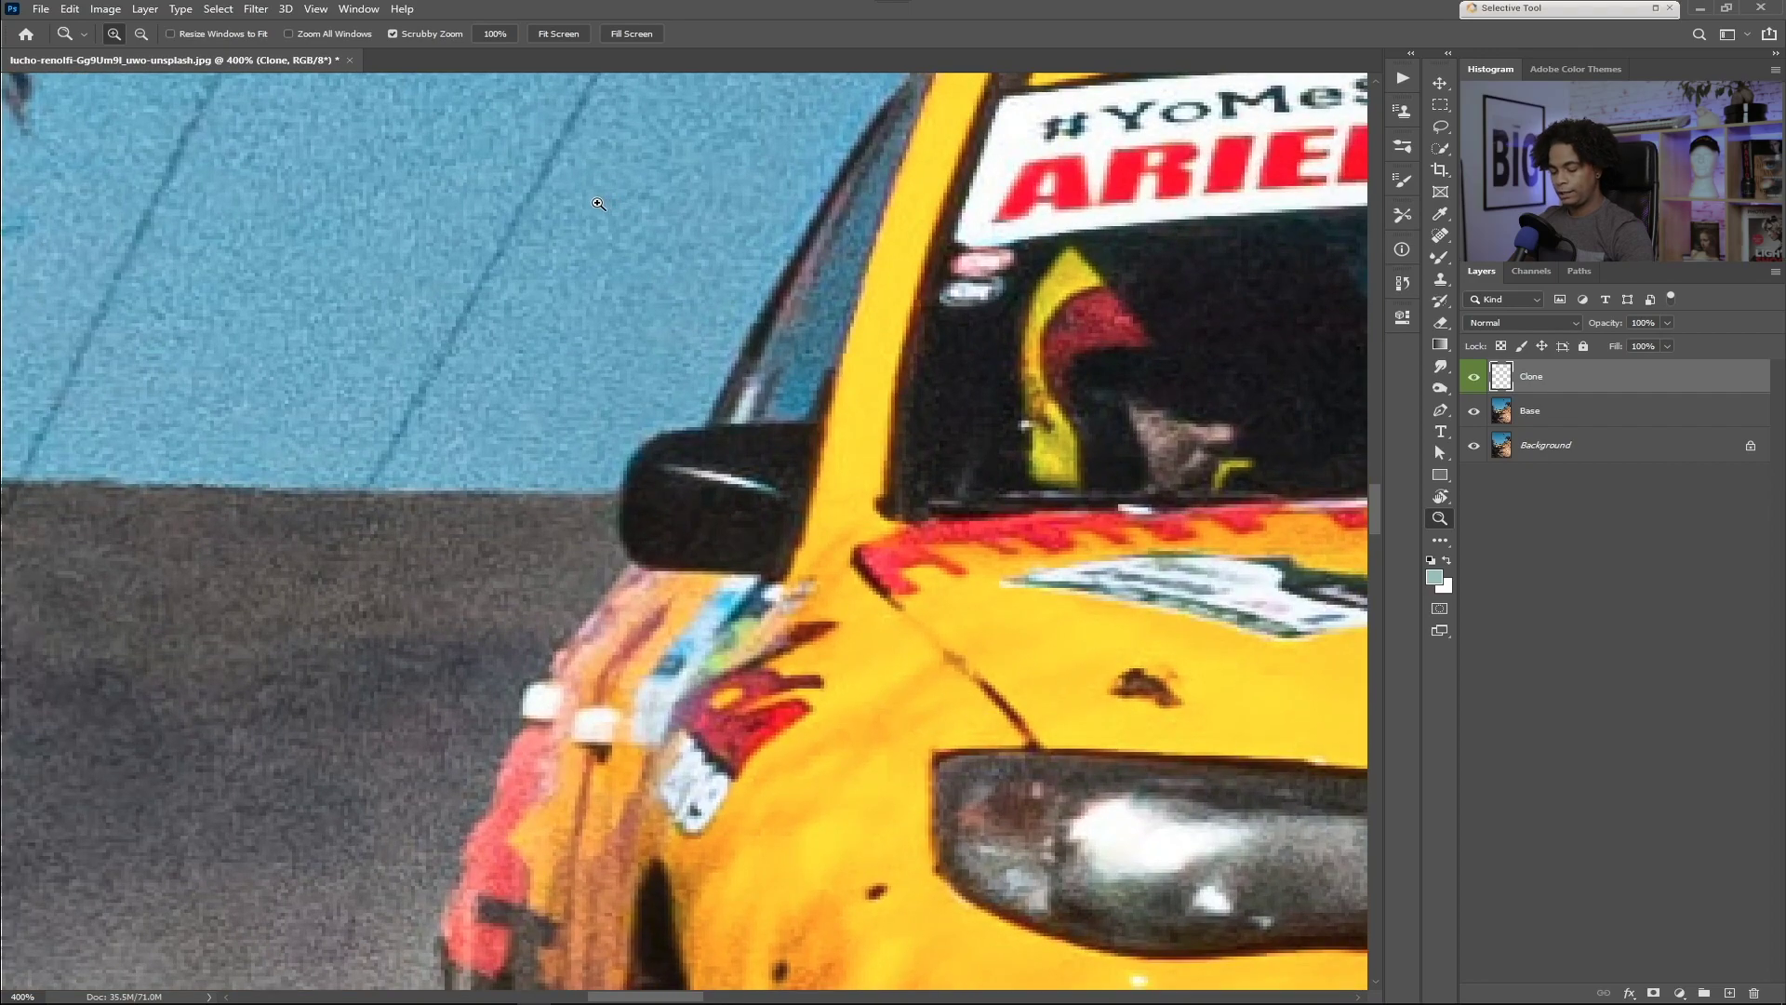
left_click(601, 203, "alt")
left_click(603, 206, "alt")
left_click(603, 205, "alt")
left_click(604, 207, "alt")
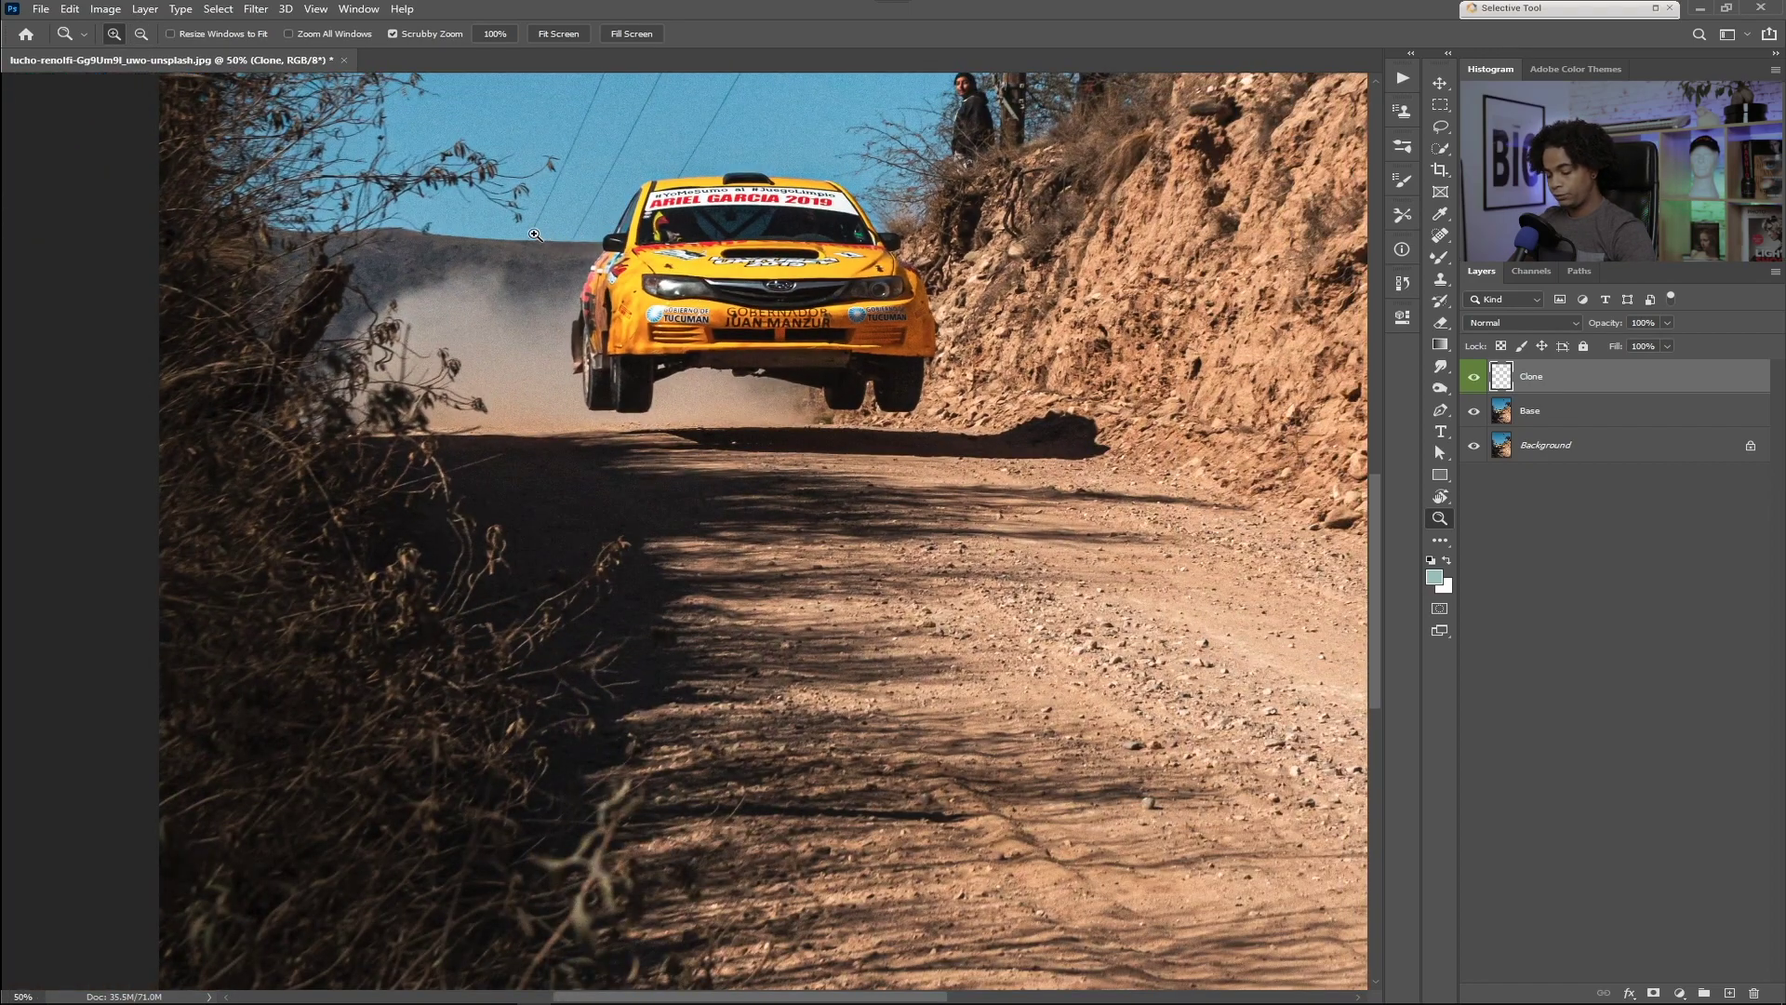
key("s")
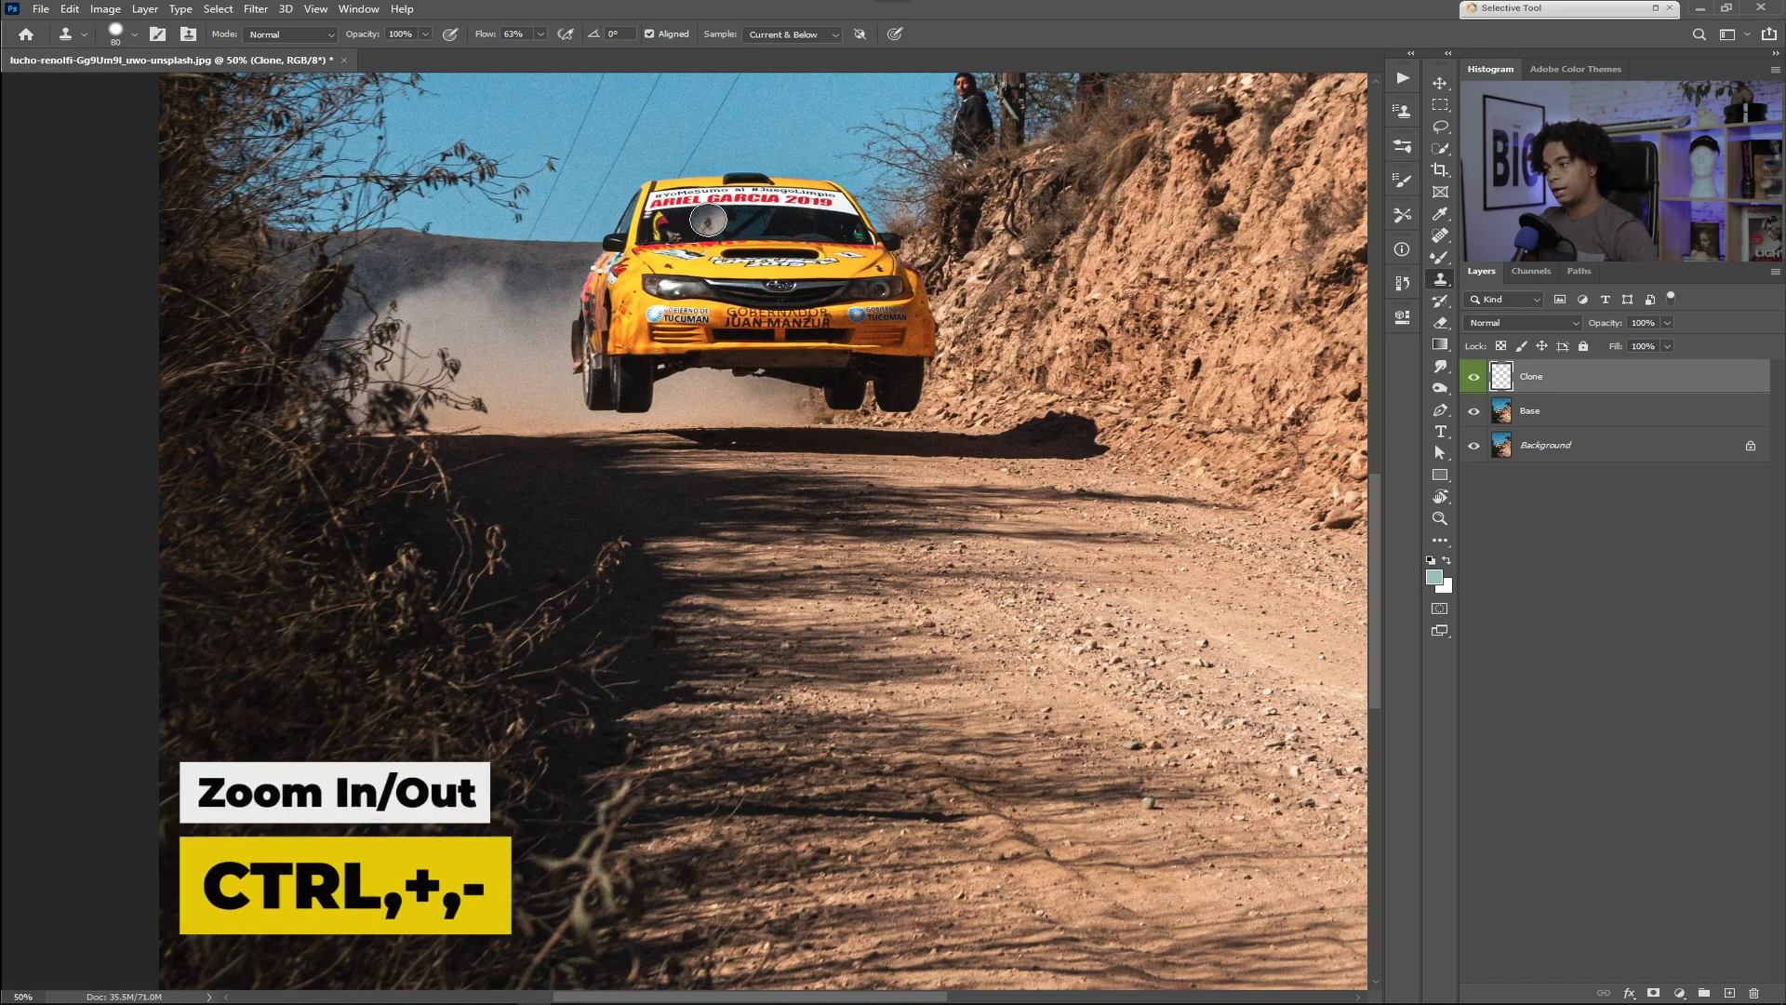
key("ctrl+minus")
key("ctrl+plus")
key("ctrl+plus")
key("ctrl+plus")
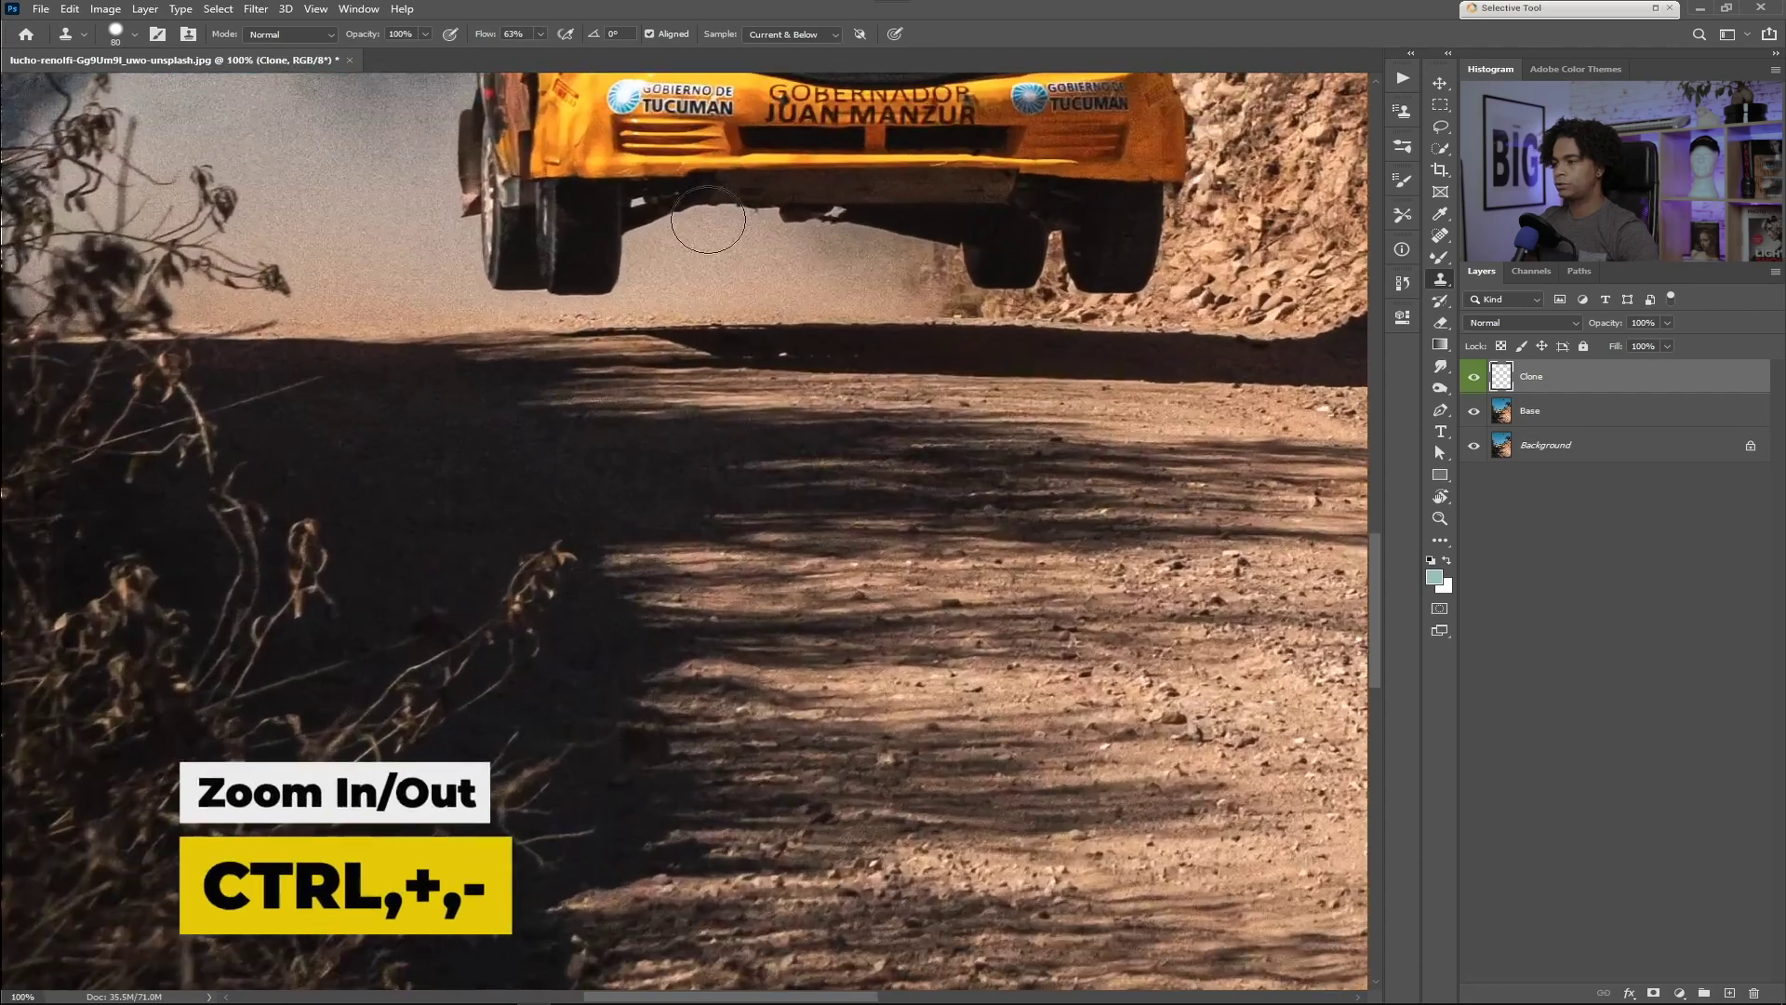
left_click_drag(817, 458, 891, 594)
mouse_move(378, 267)
left_mouse_down()
mouse_move(410, 614)
mouse_move(364, 591)
left_mouse_up()
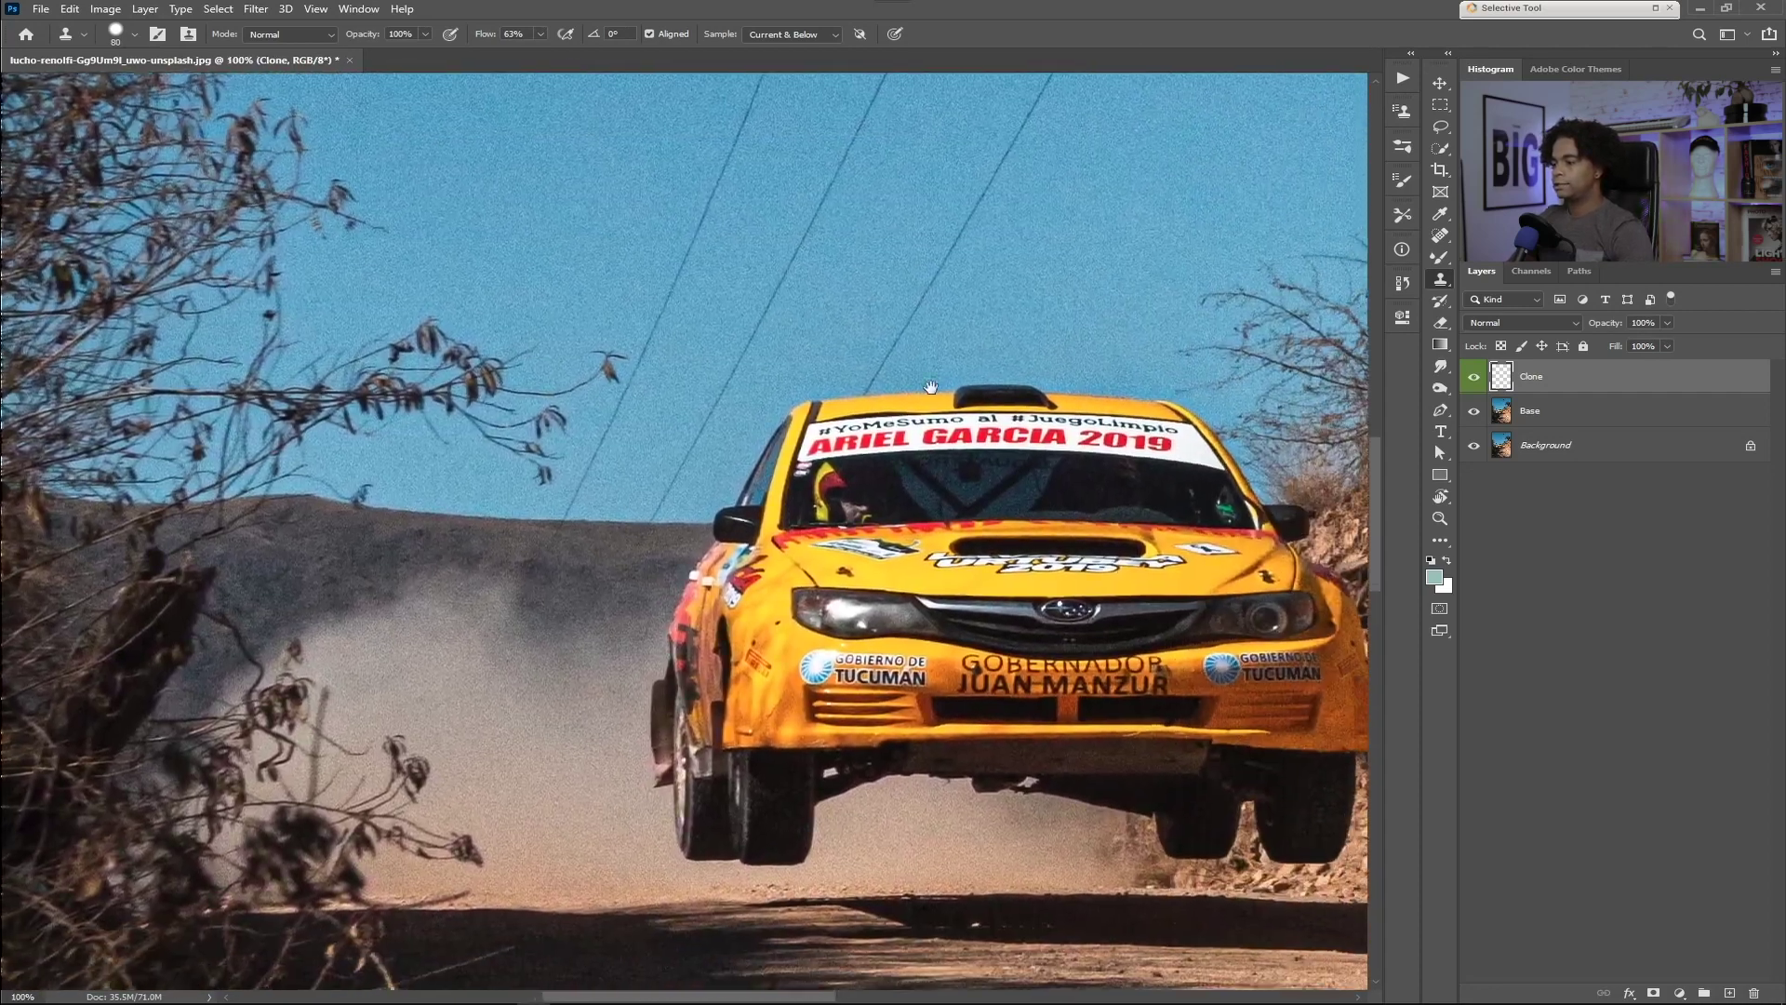
- Try cloning across the power lines above the car with a 16 px Clone Stamp brush, and undo the strokes
left_click_drag(728, 299, 669, 312)
mouse_move(766, 216)
left_mouse_down()
mouse_move(824, 194)
mouse_move(957, 294)
left_mouse_up()
left_click_drag(944, 407, 787, 275)
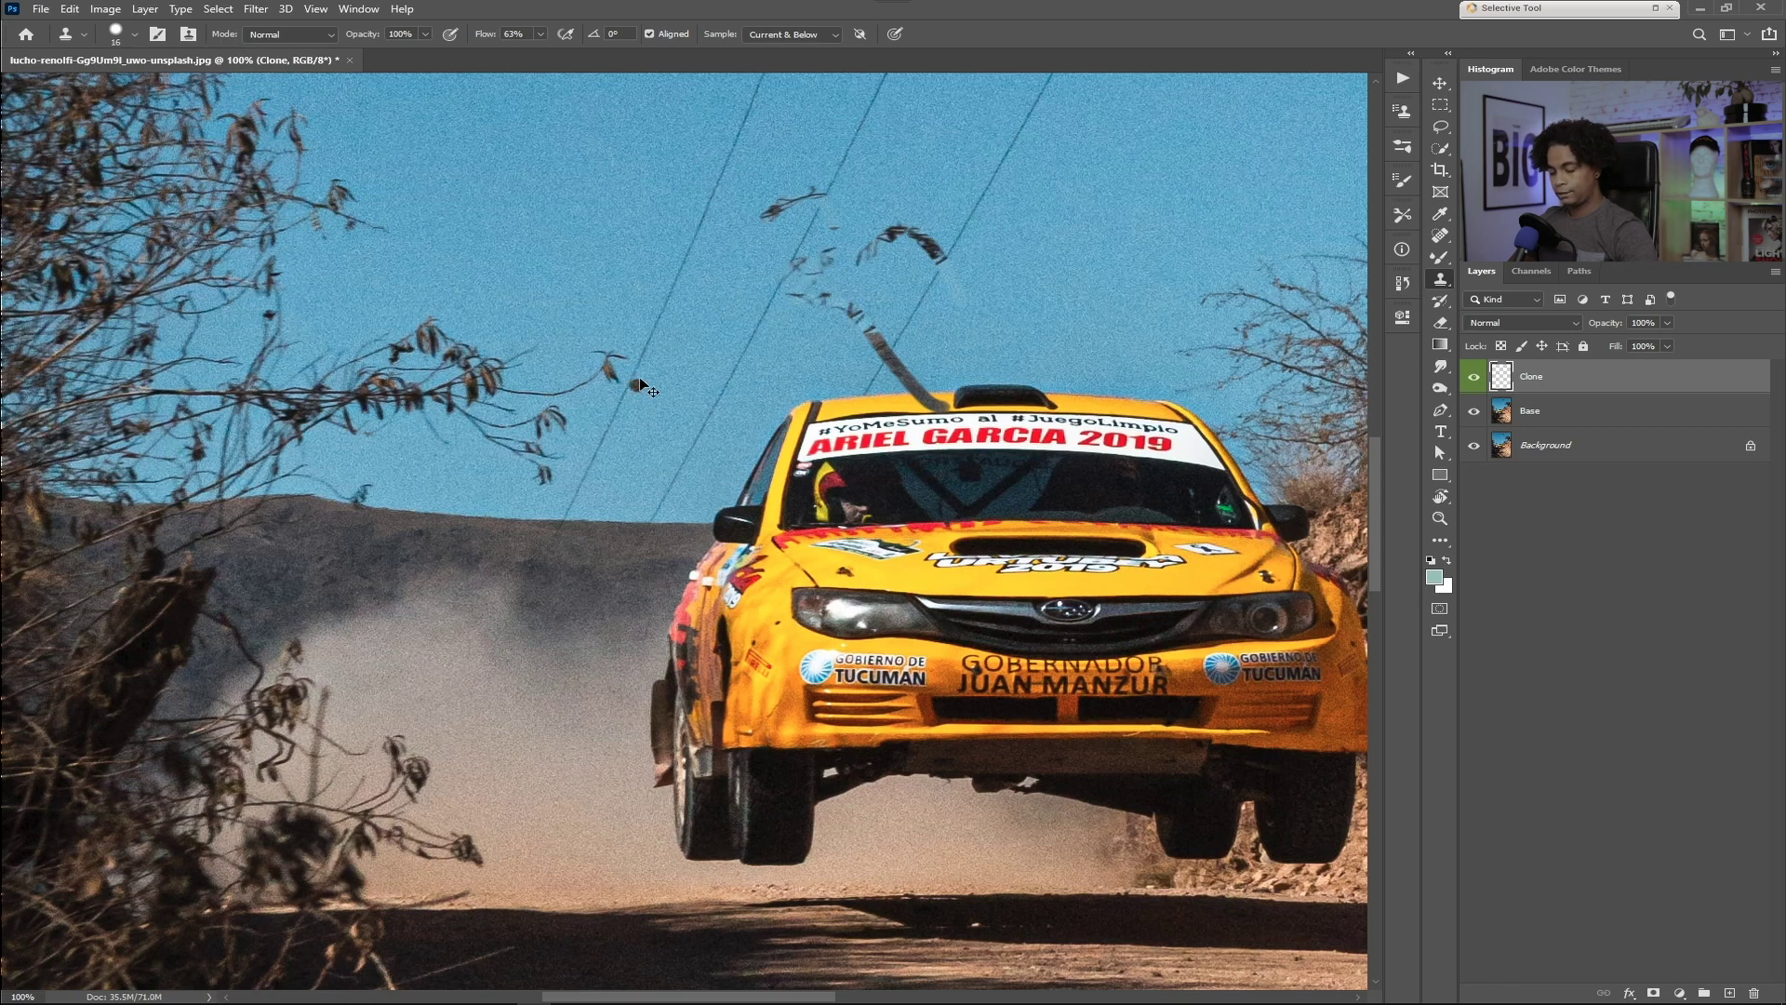
key("ctrl+z")
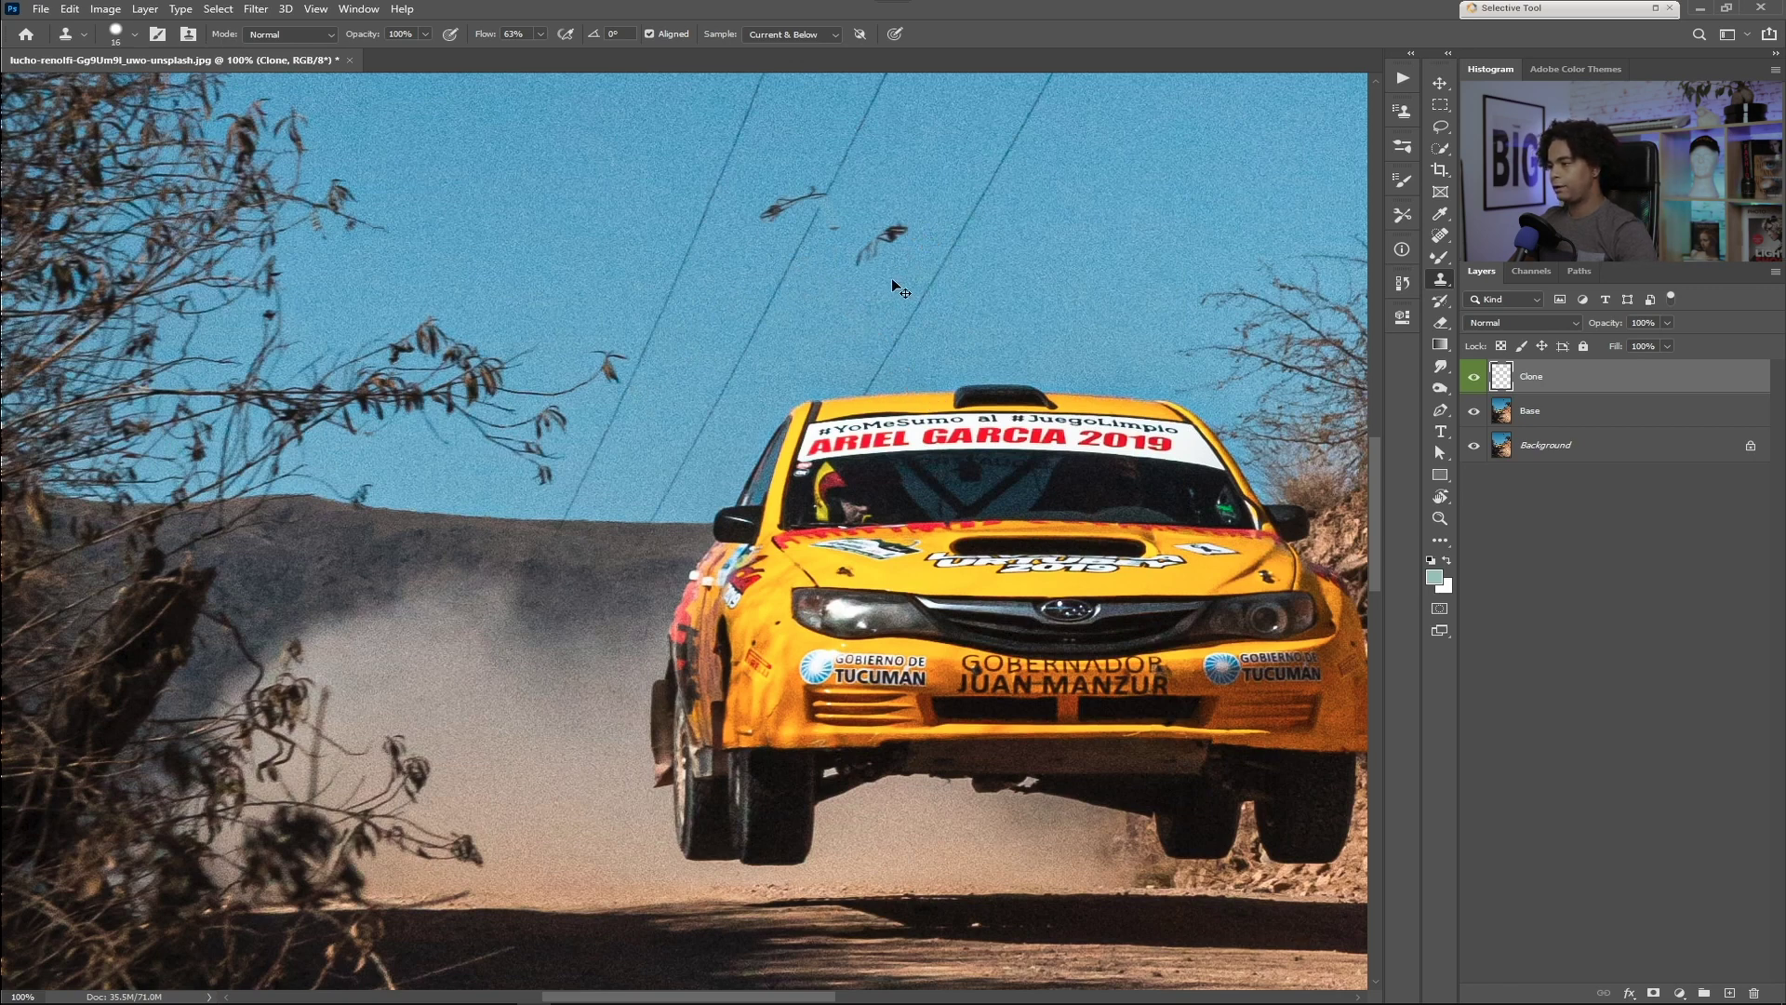
key("ctrl+z")
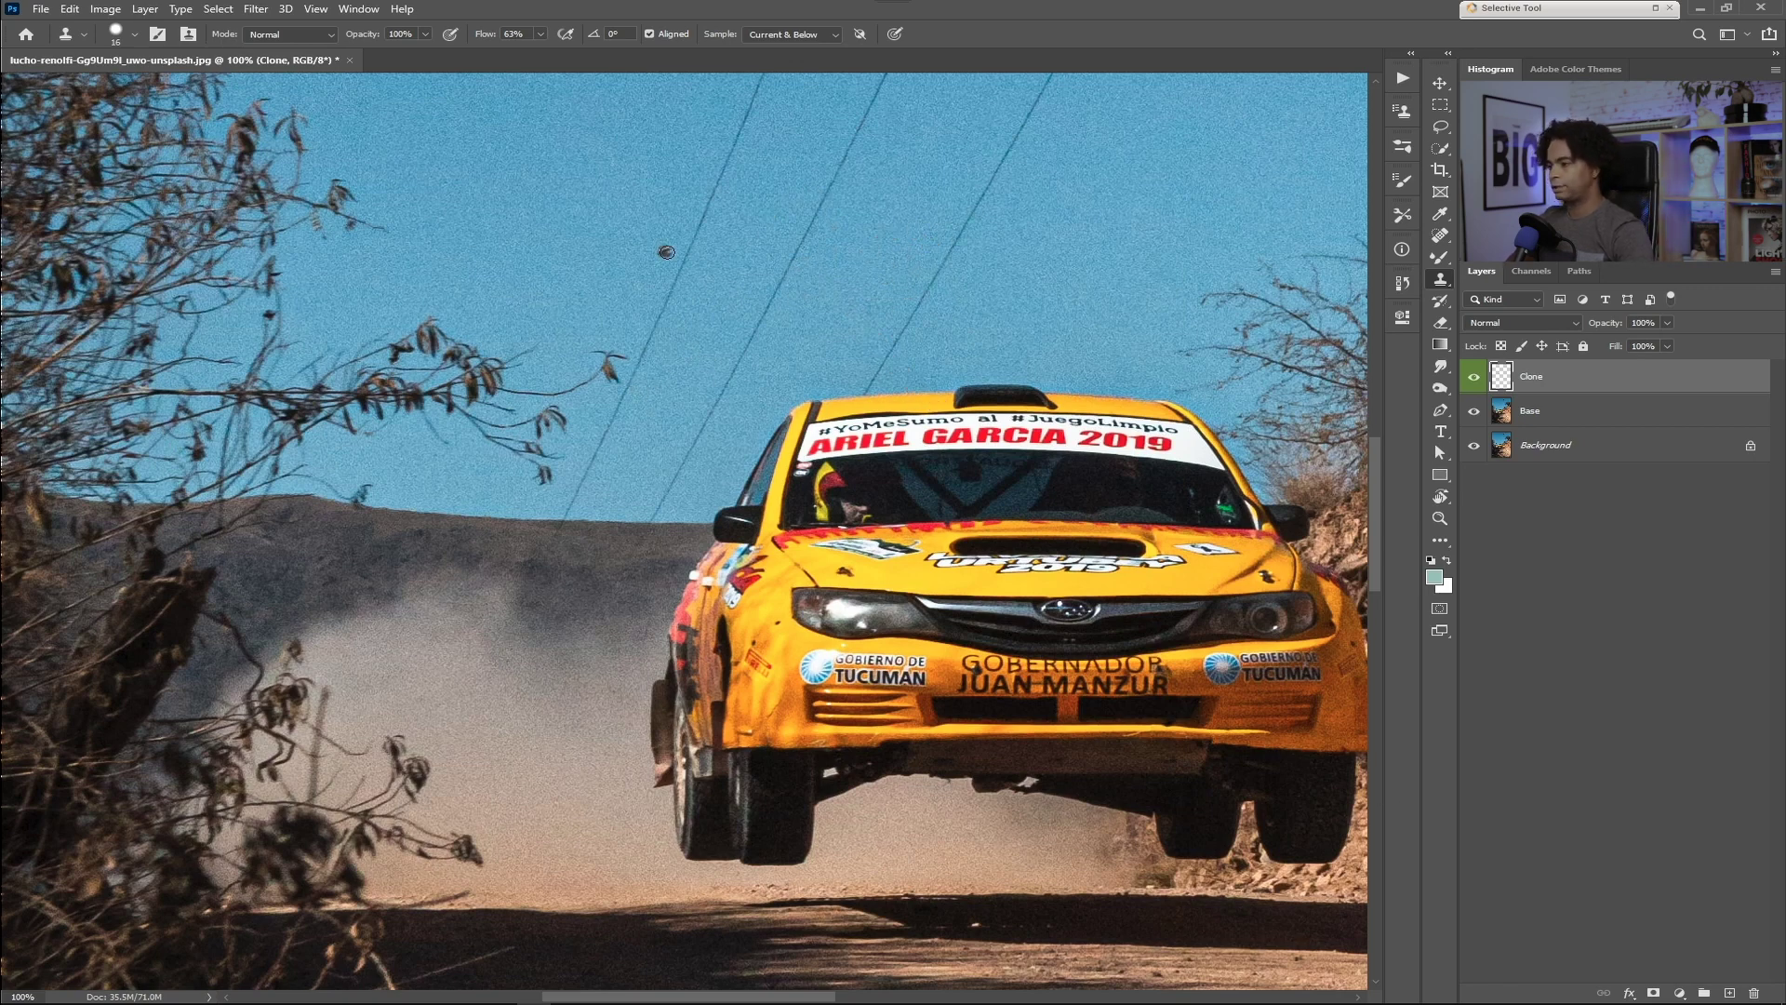
- Try small clone strokes between the two leftmost power lines, and undo them all
right_click(735, 259)
mouse_move(731, 251)
left_mouse_down()
mouse_move(816, 282)
mouse_move(687, 256)
mouse_move(697, 292)
left_mouse_up()
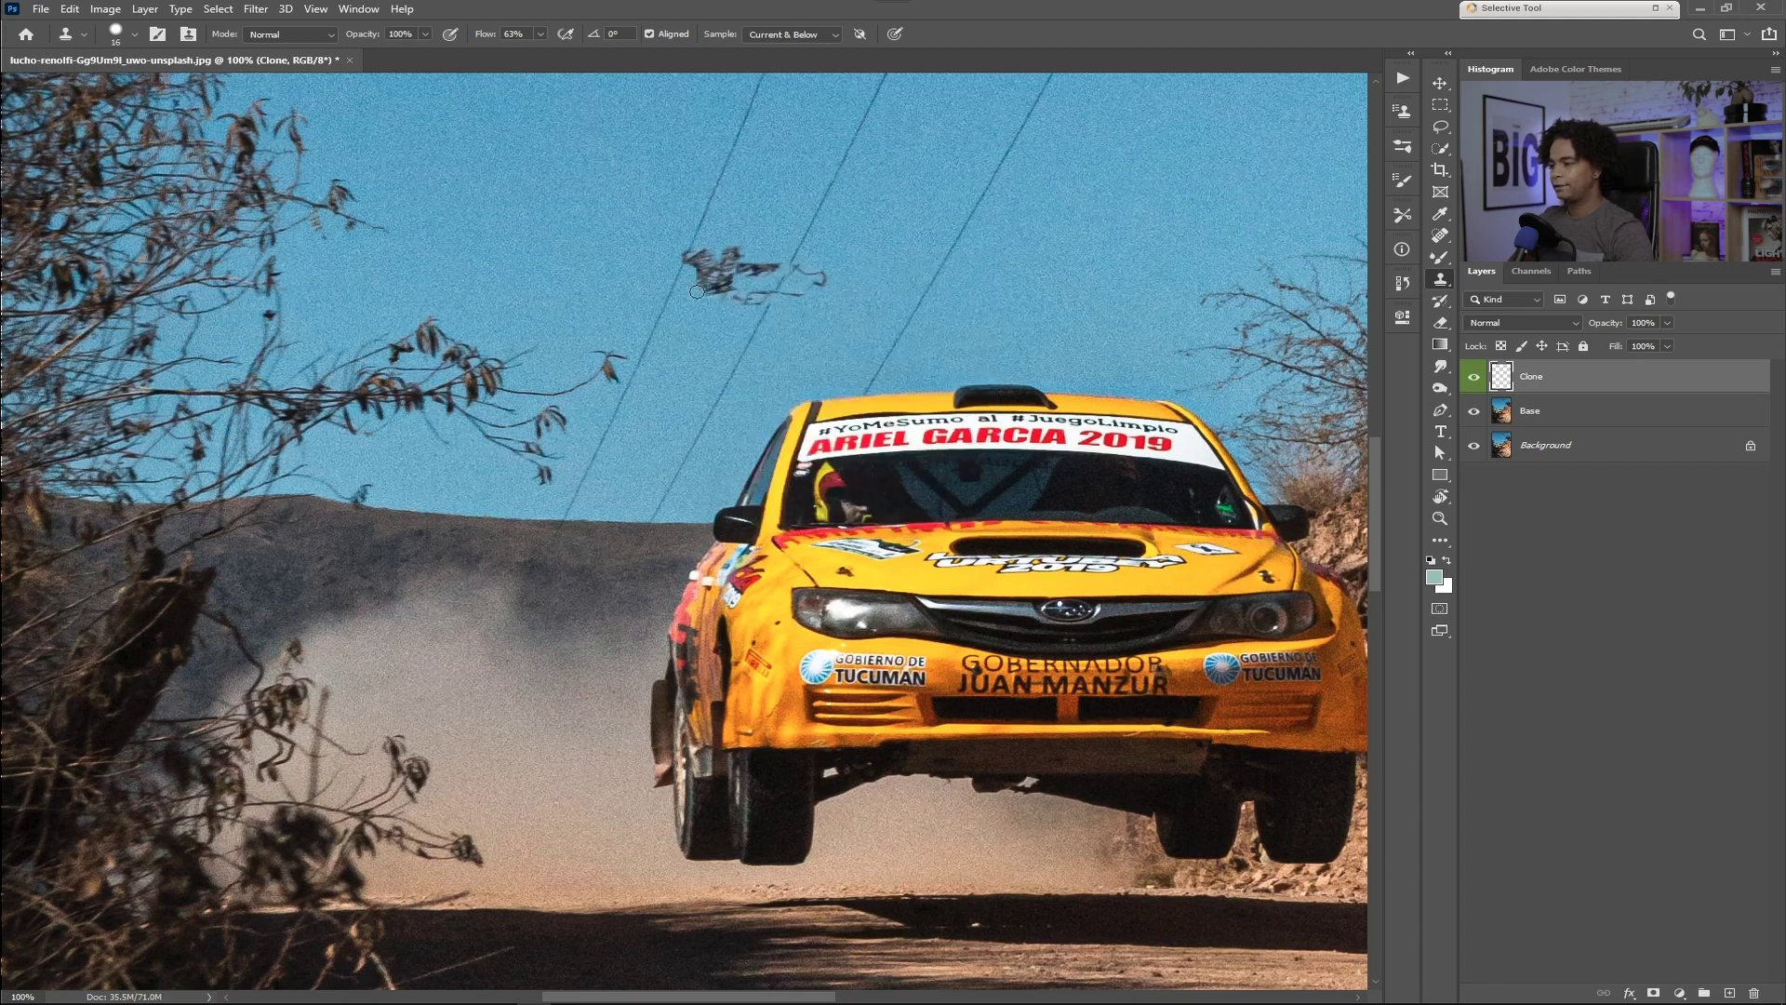
key("ctrl+z")
key("ctrl+z")
key("ctrl+z")
key("ctrl+z")
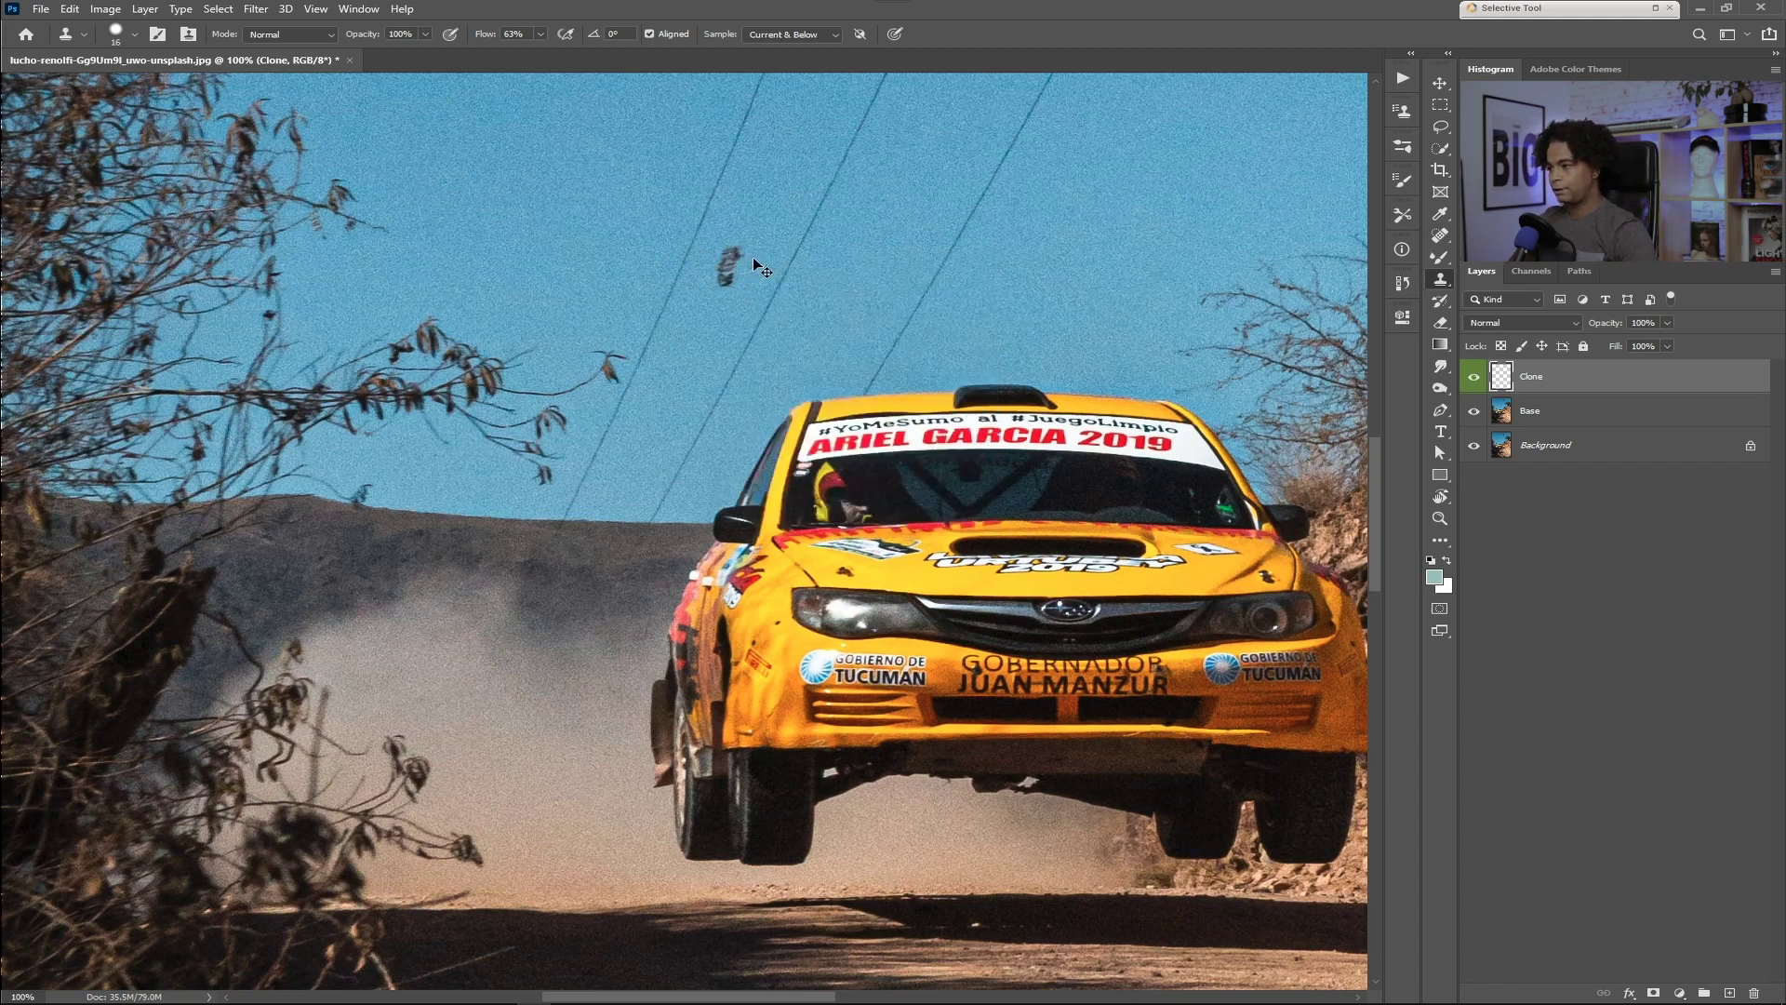
key("ctrl+z")
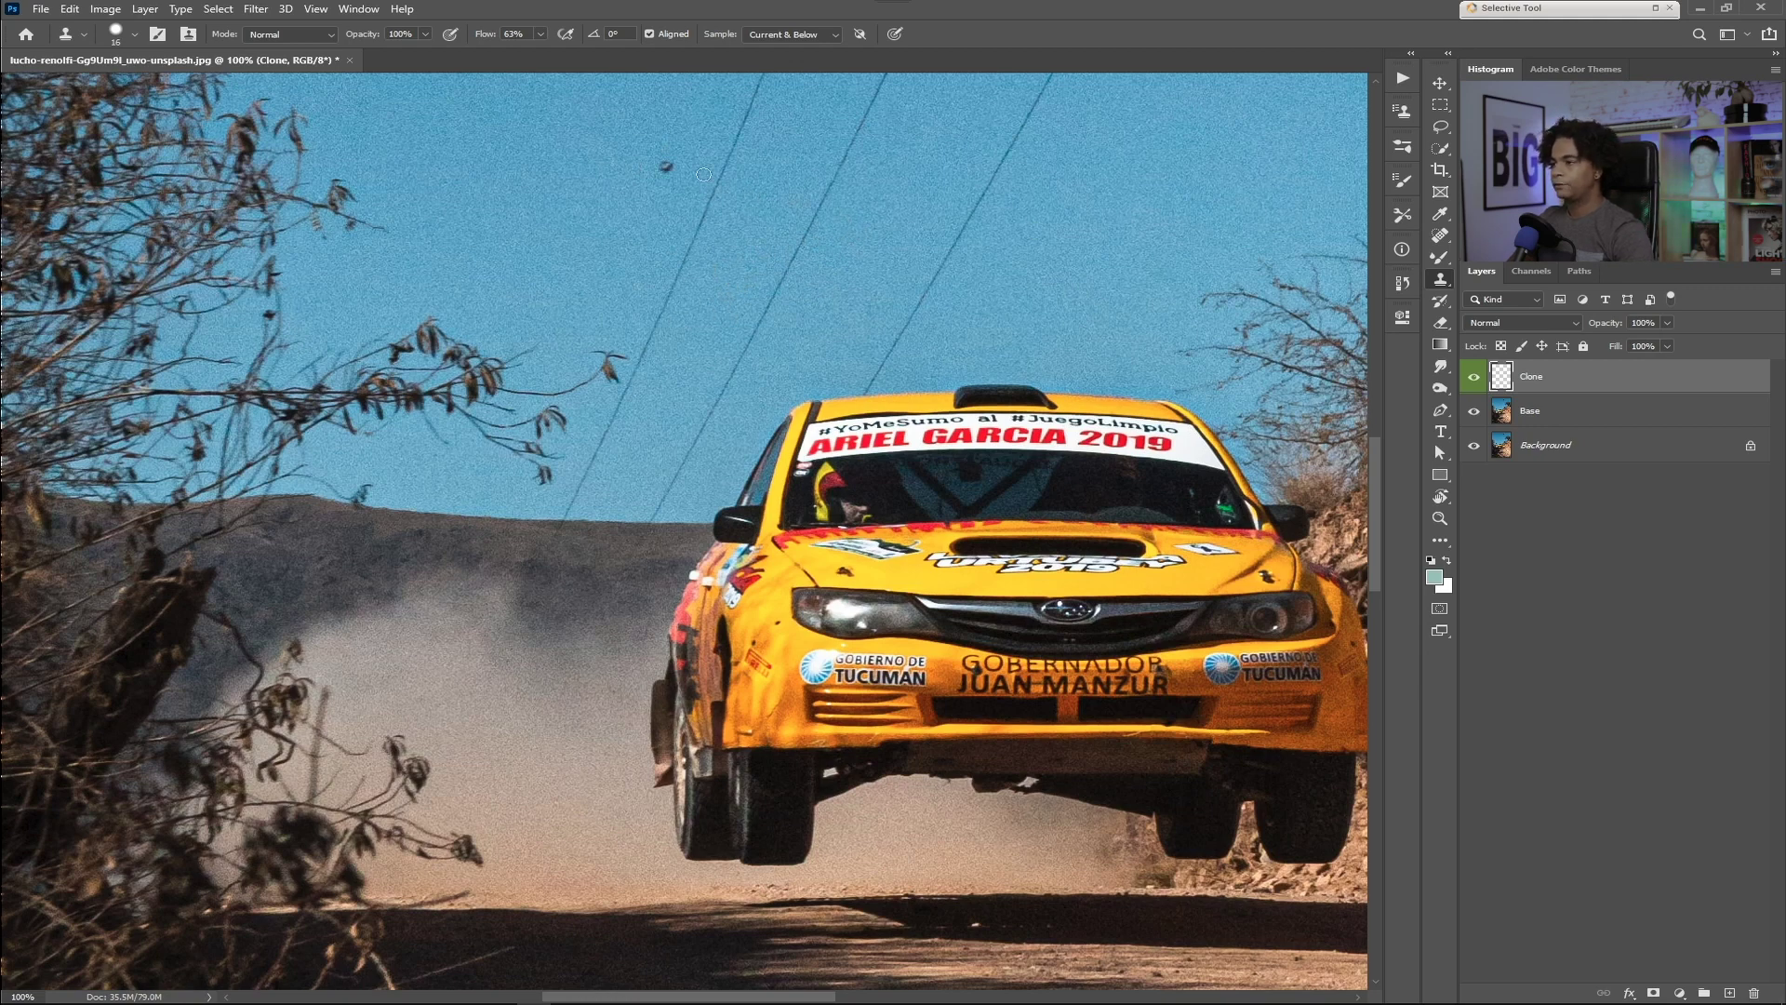
- Lower the Clone Stamp brush's hardness and set its flow to 15%
right_click(694, 223)
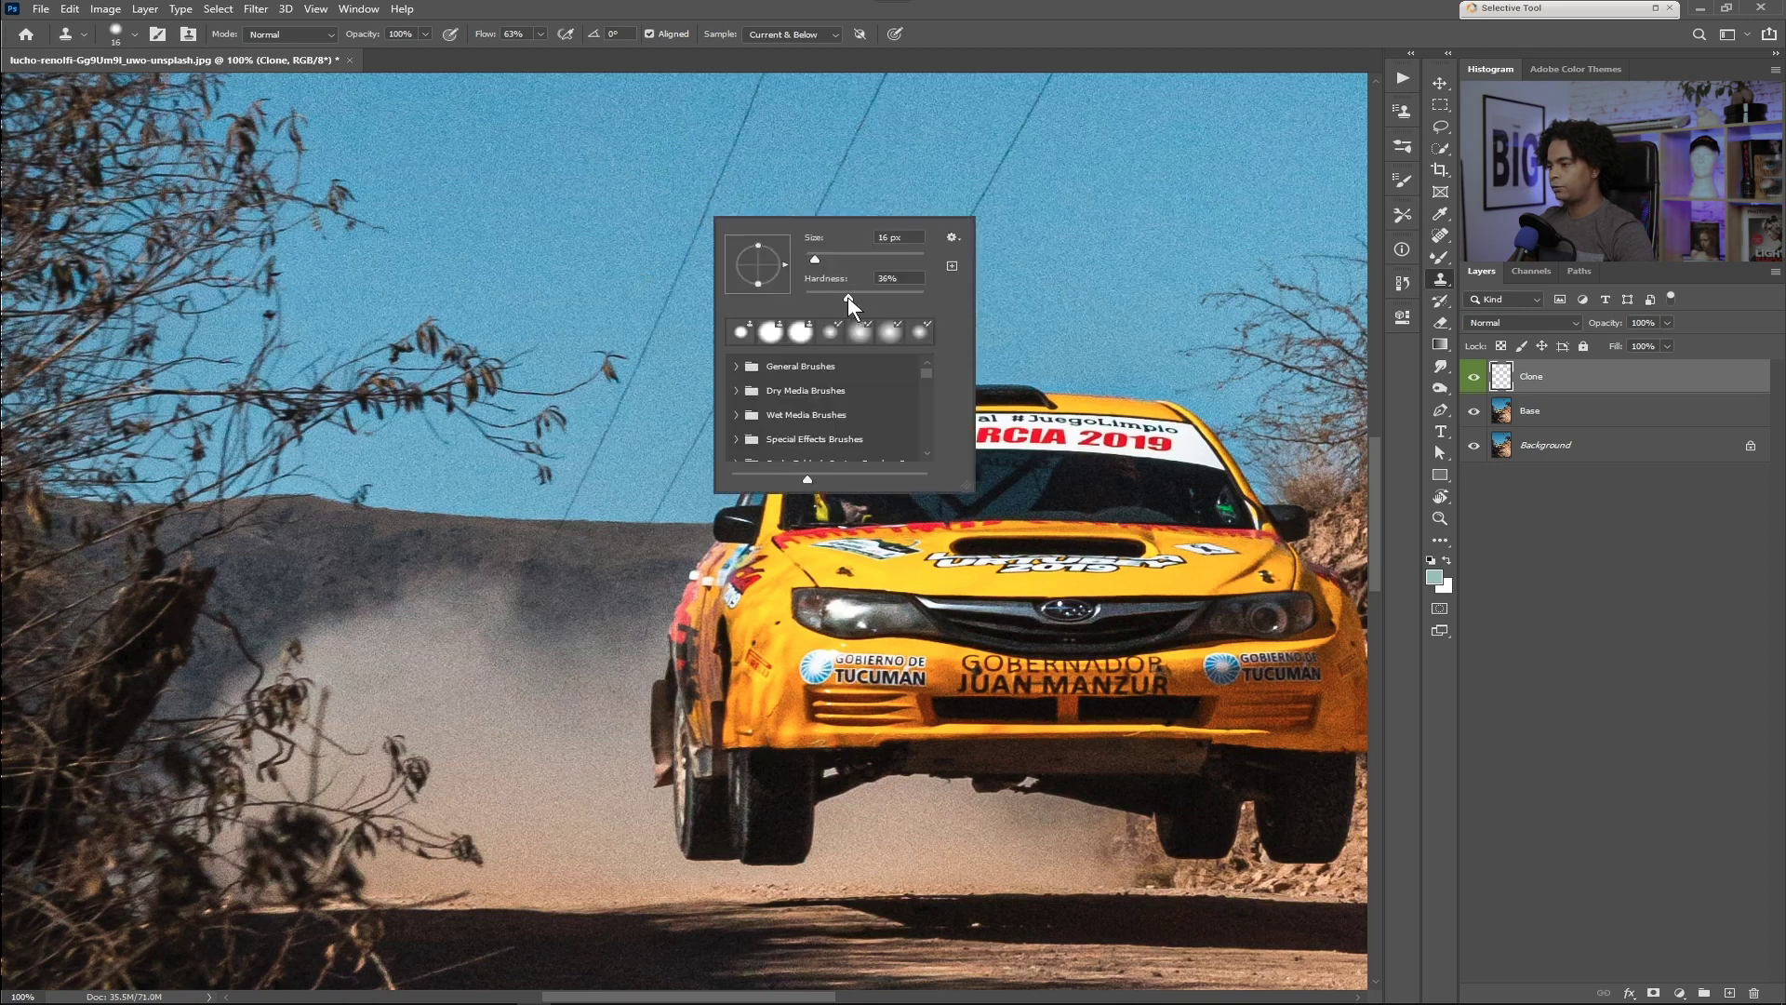
left_click_drag(825, 294, 818, 294)
left_click(540, 38)
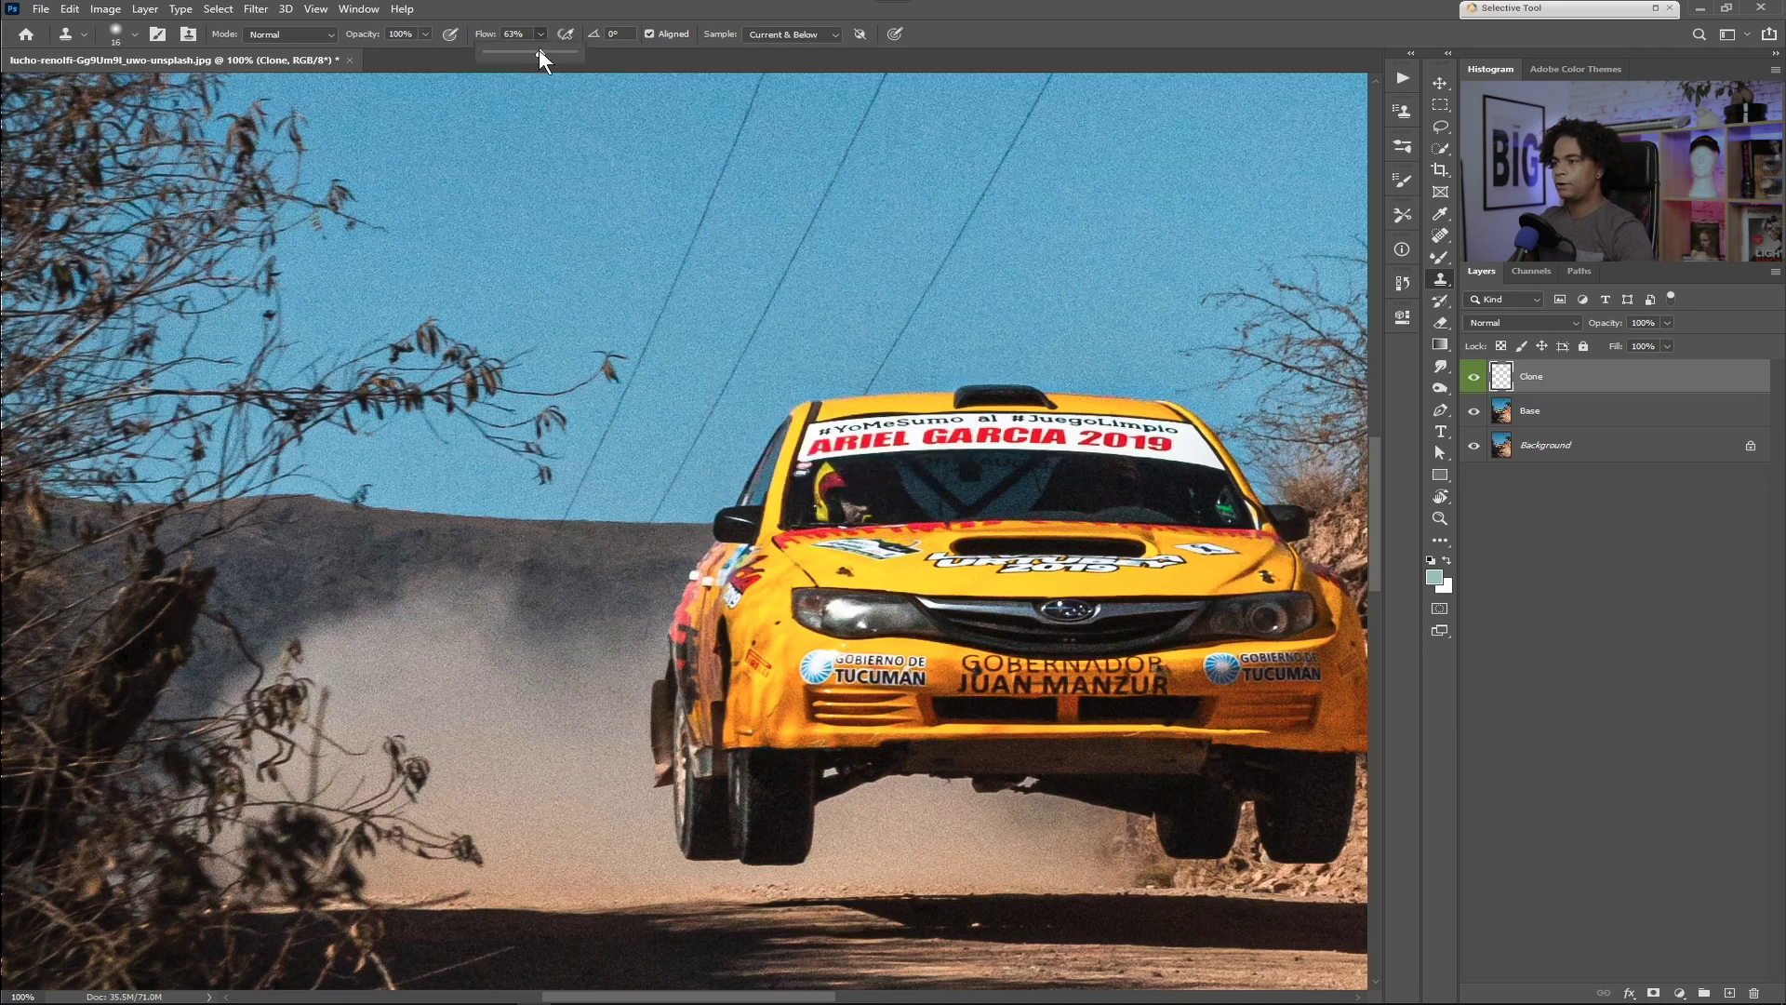
left_click_drag(537, 53, 503, 60)
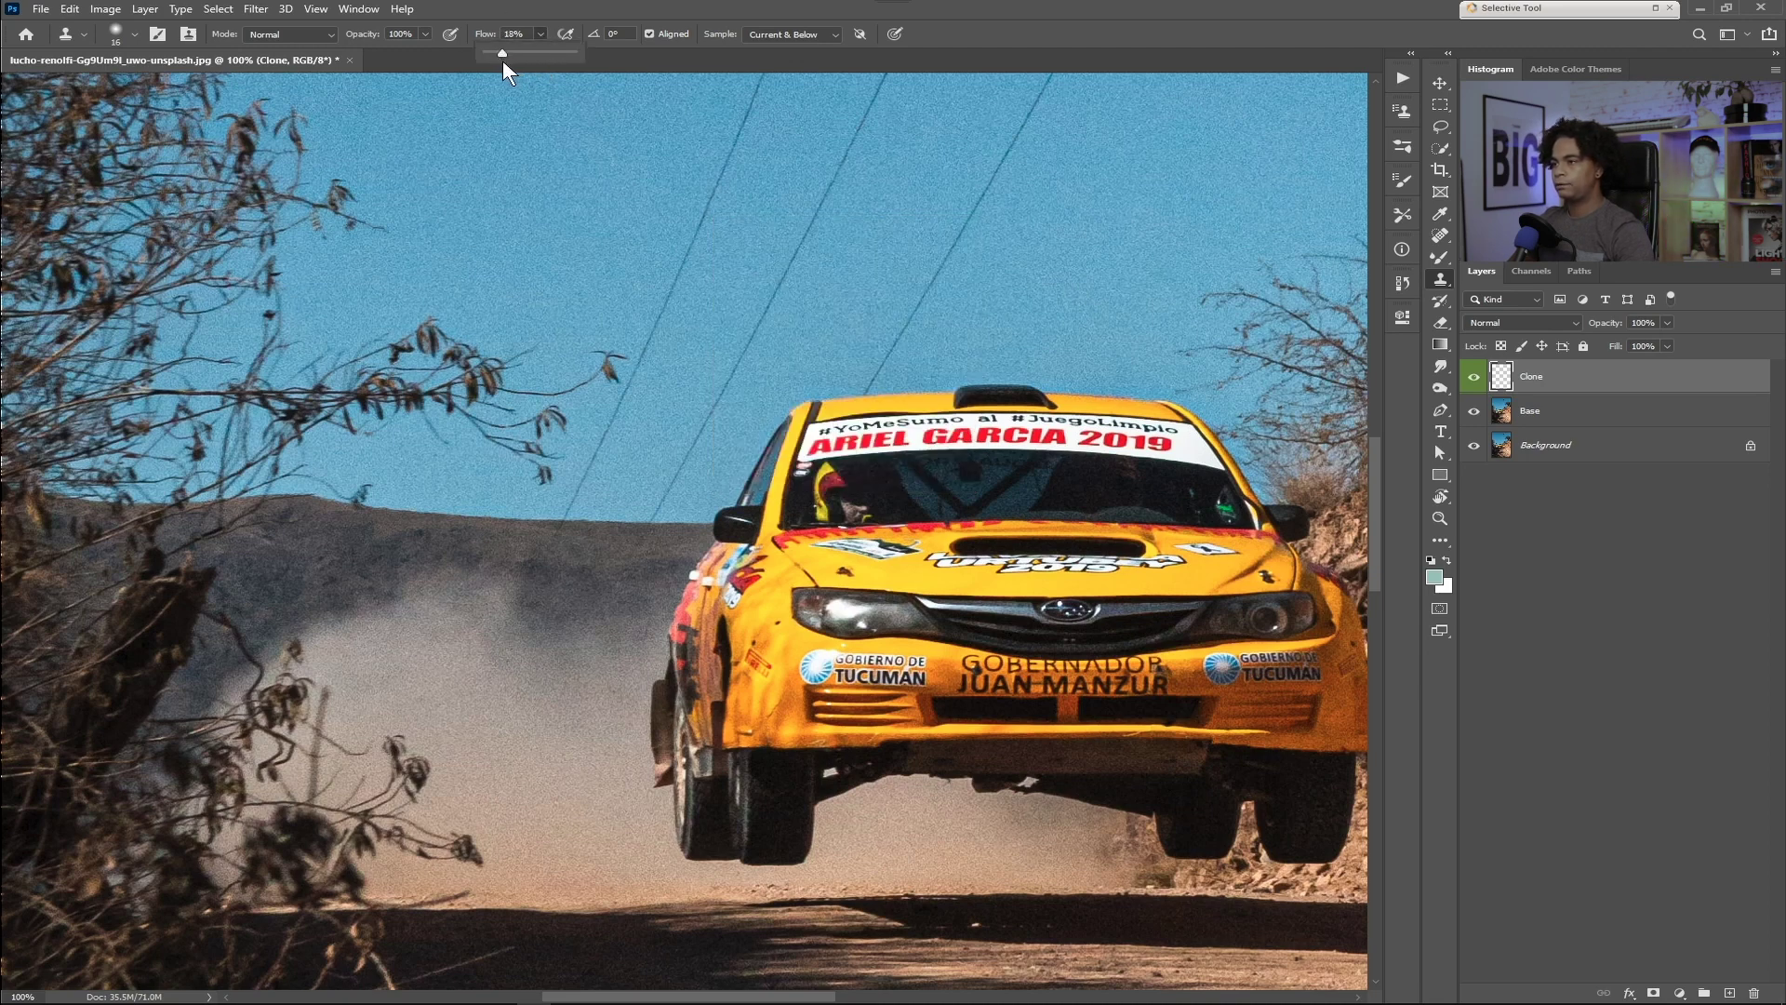
- Clone clean sky over the lower part of the leftmost power line, working upward from the hillside
left_click(563, 176)
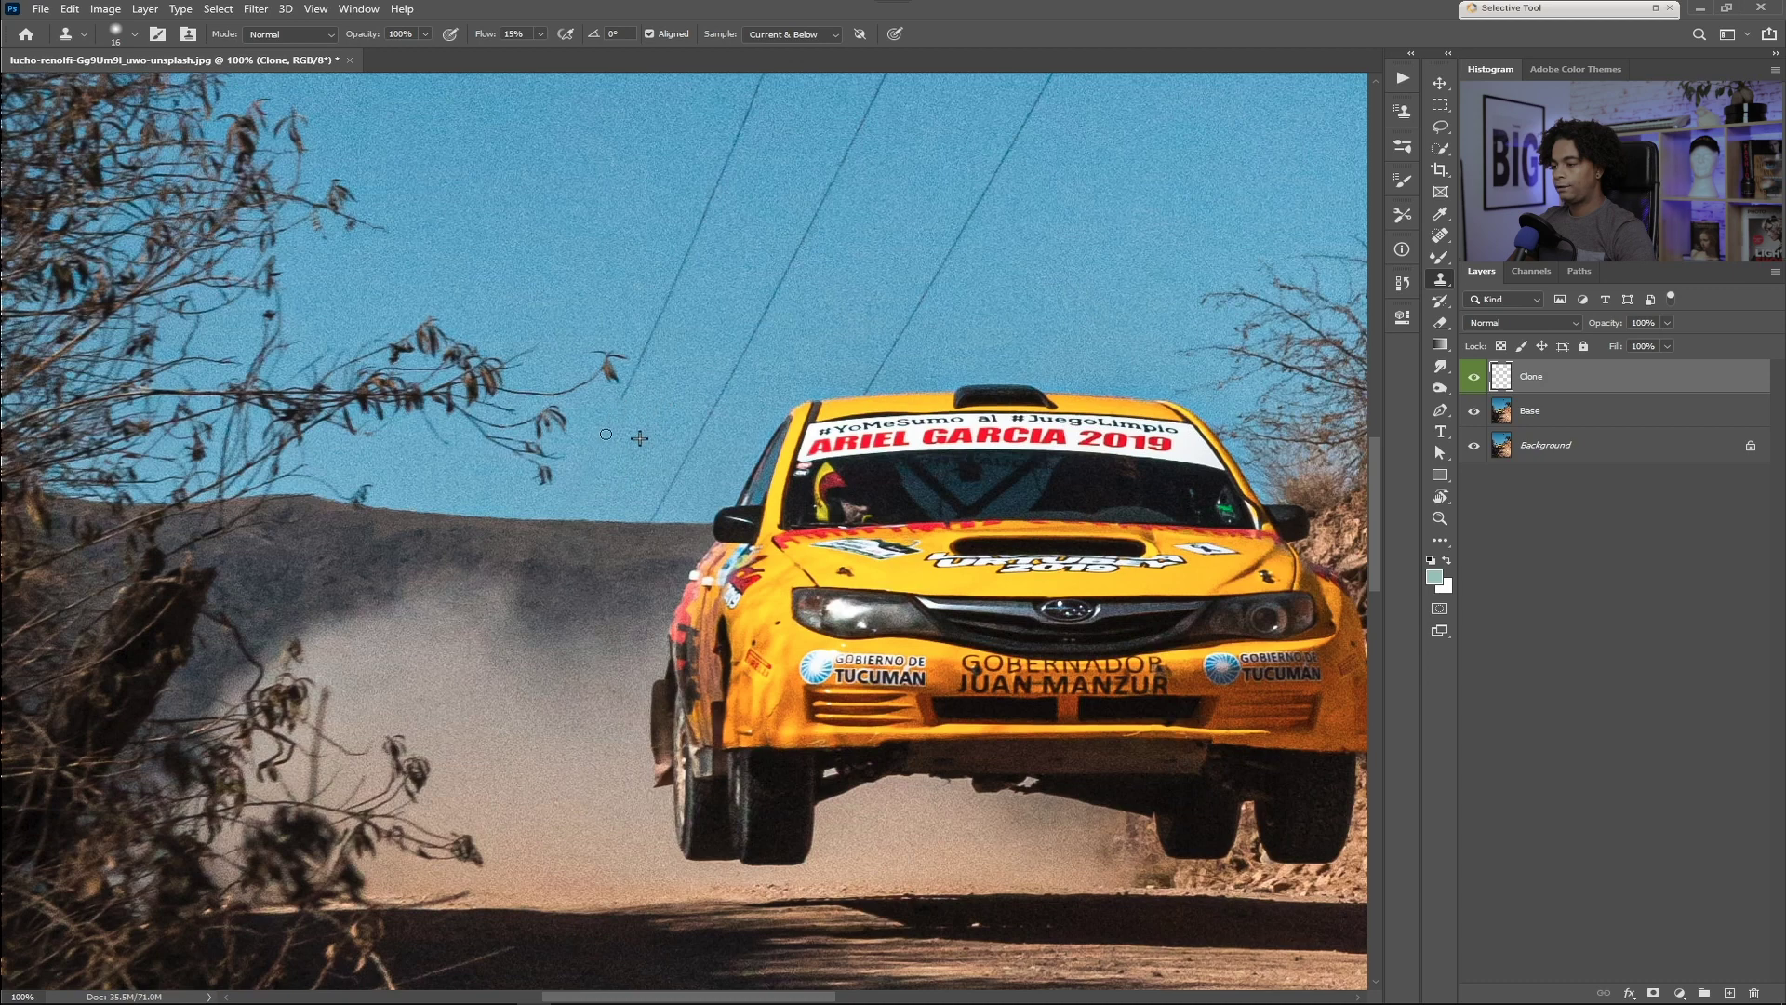
left_click_drag(645, 356, 674, 278)
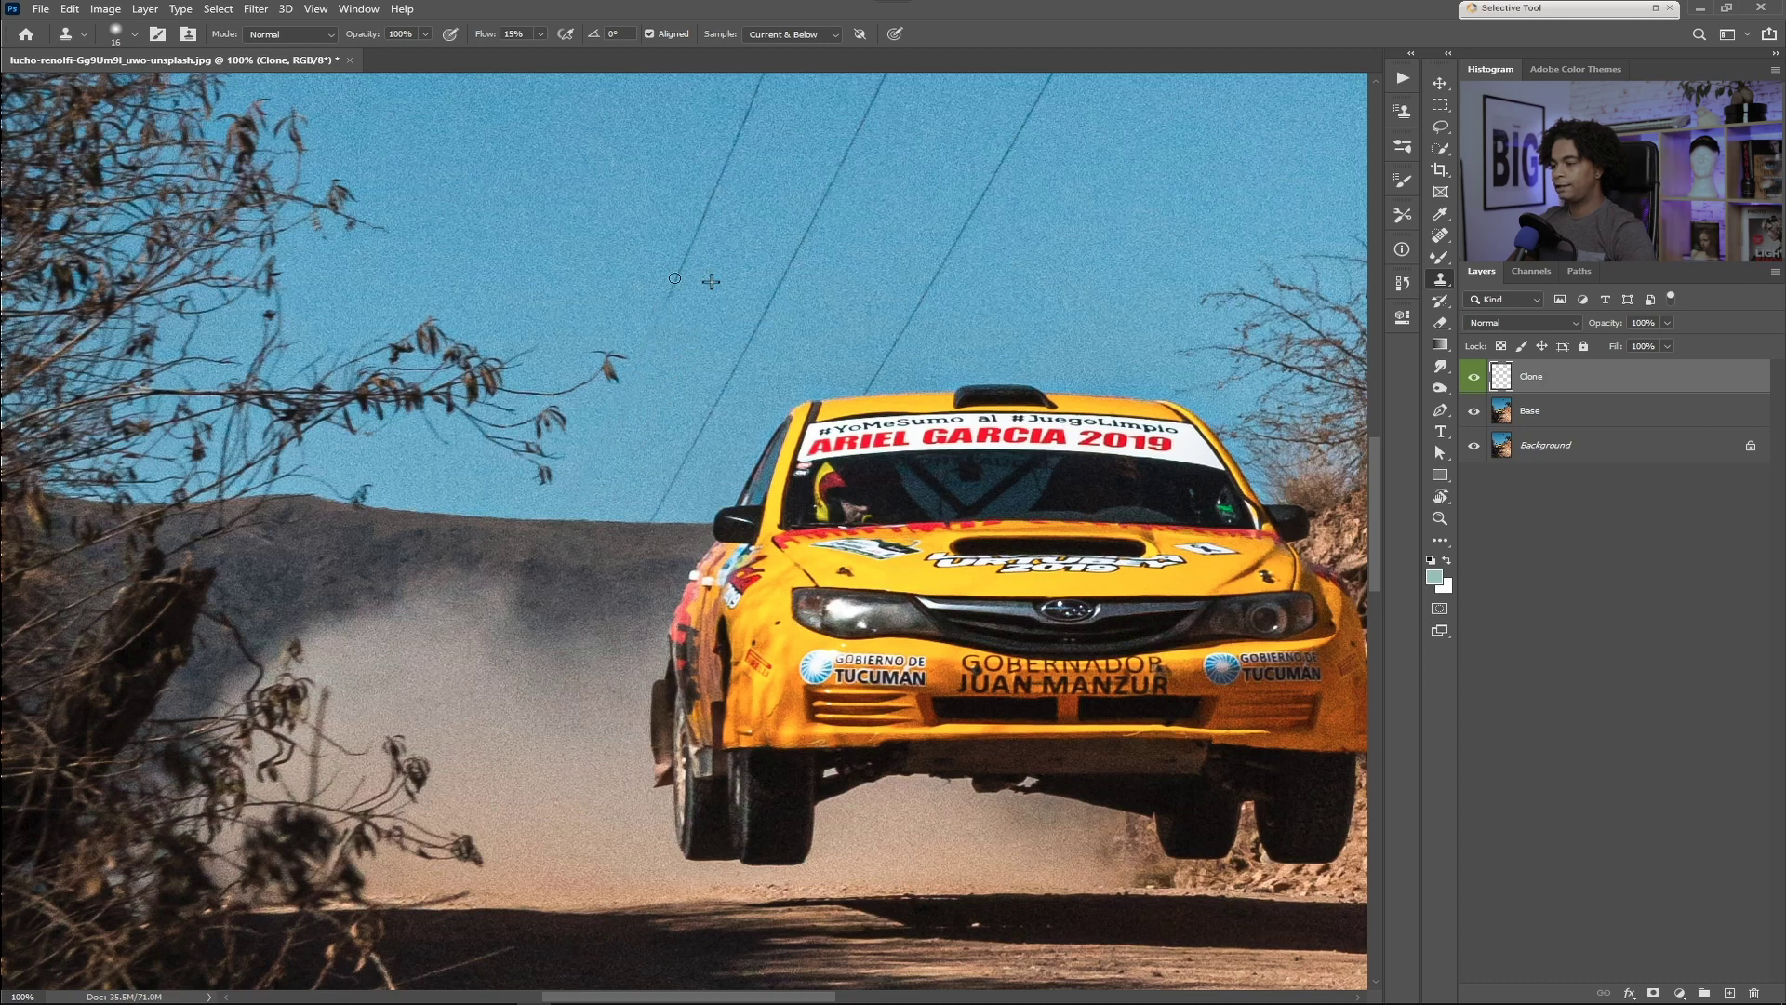
left_click_drag(748, 277, 772, 510)
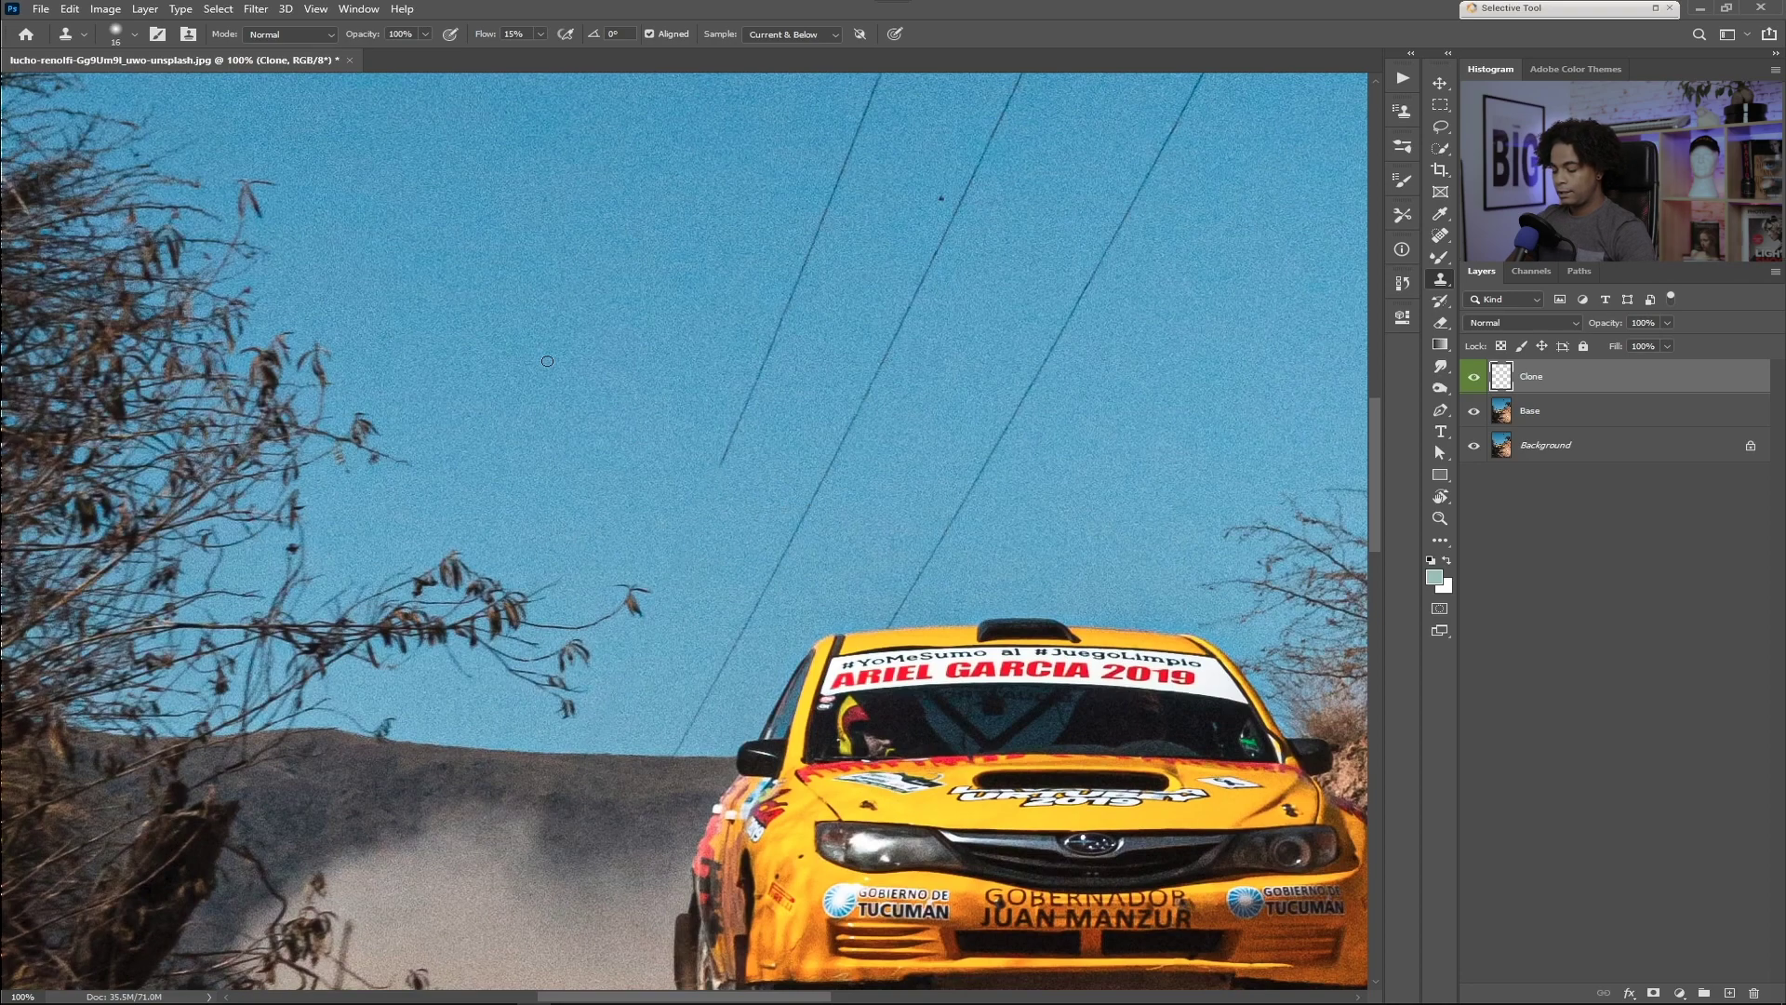
- Set the Clone Stamp's flow to 12% and its brush size to 13 px for close work at 200% zoom
key("ctrl+minus")
key("ctrl+minus")
scroll(545, 359, "down", 1)
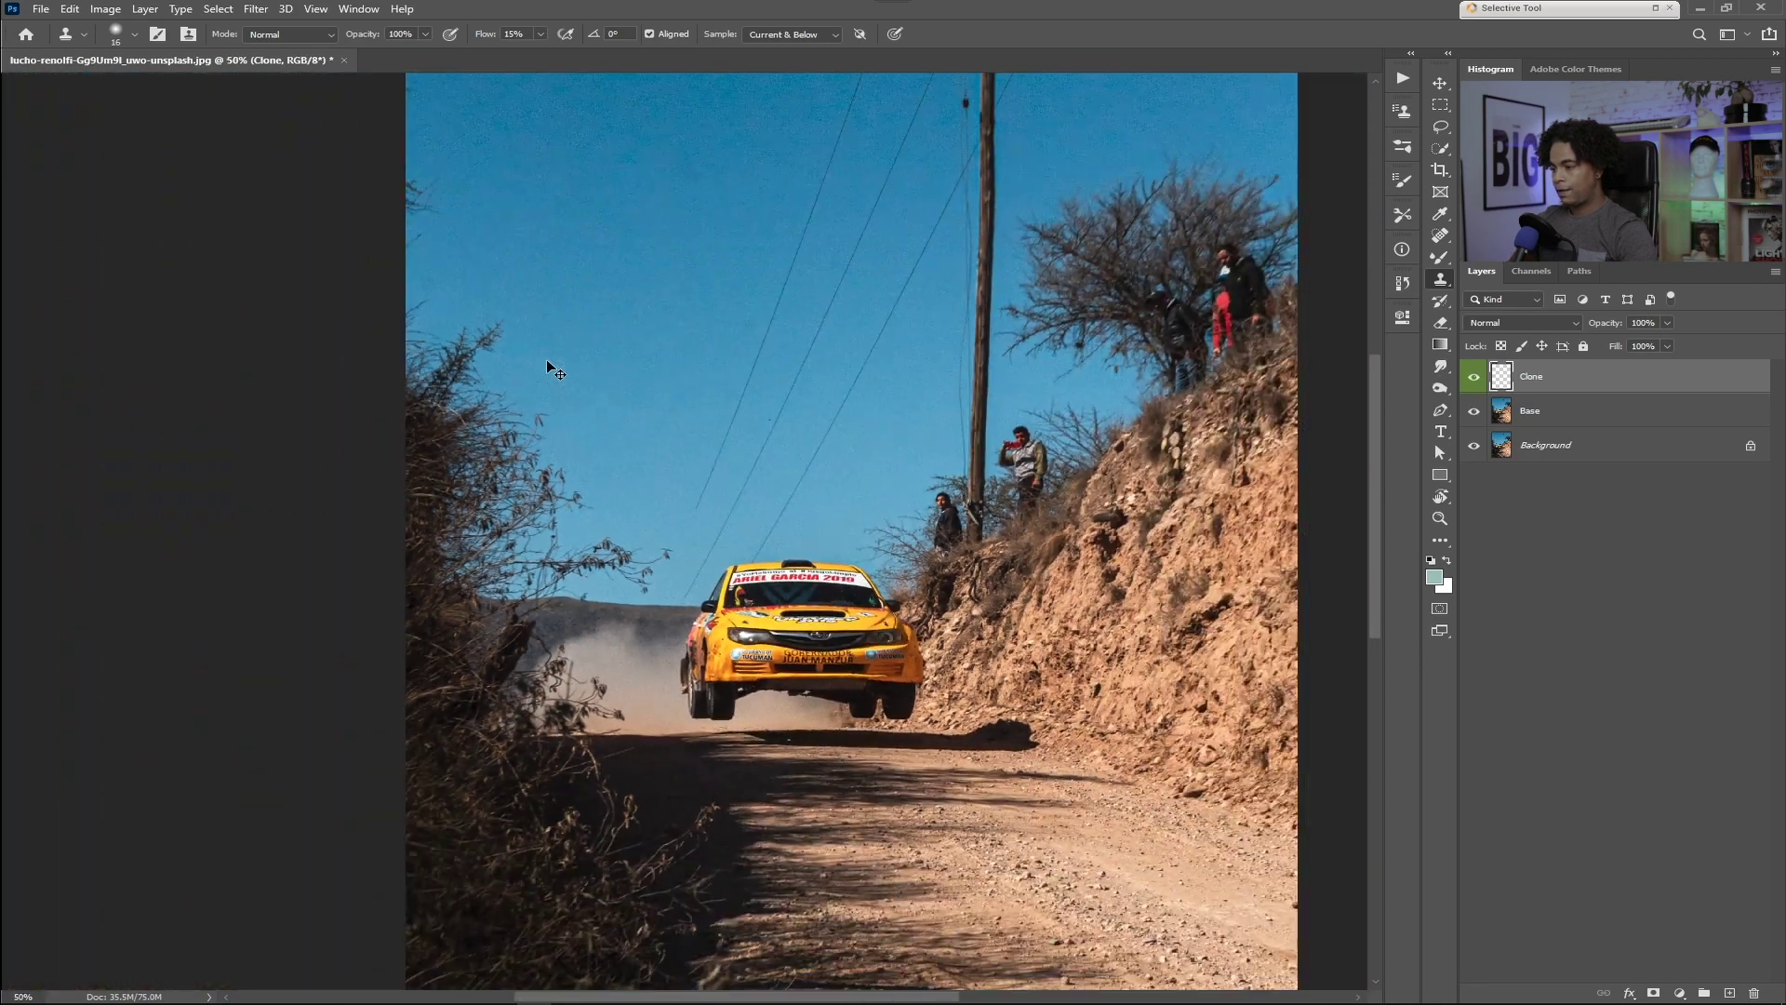
scroll(545, 359, "up", 2)
scroll(545, 360, "up", 3)
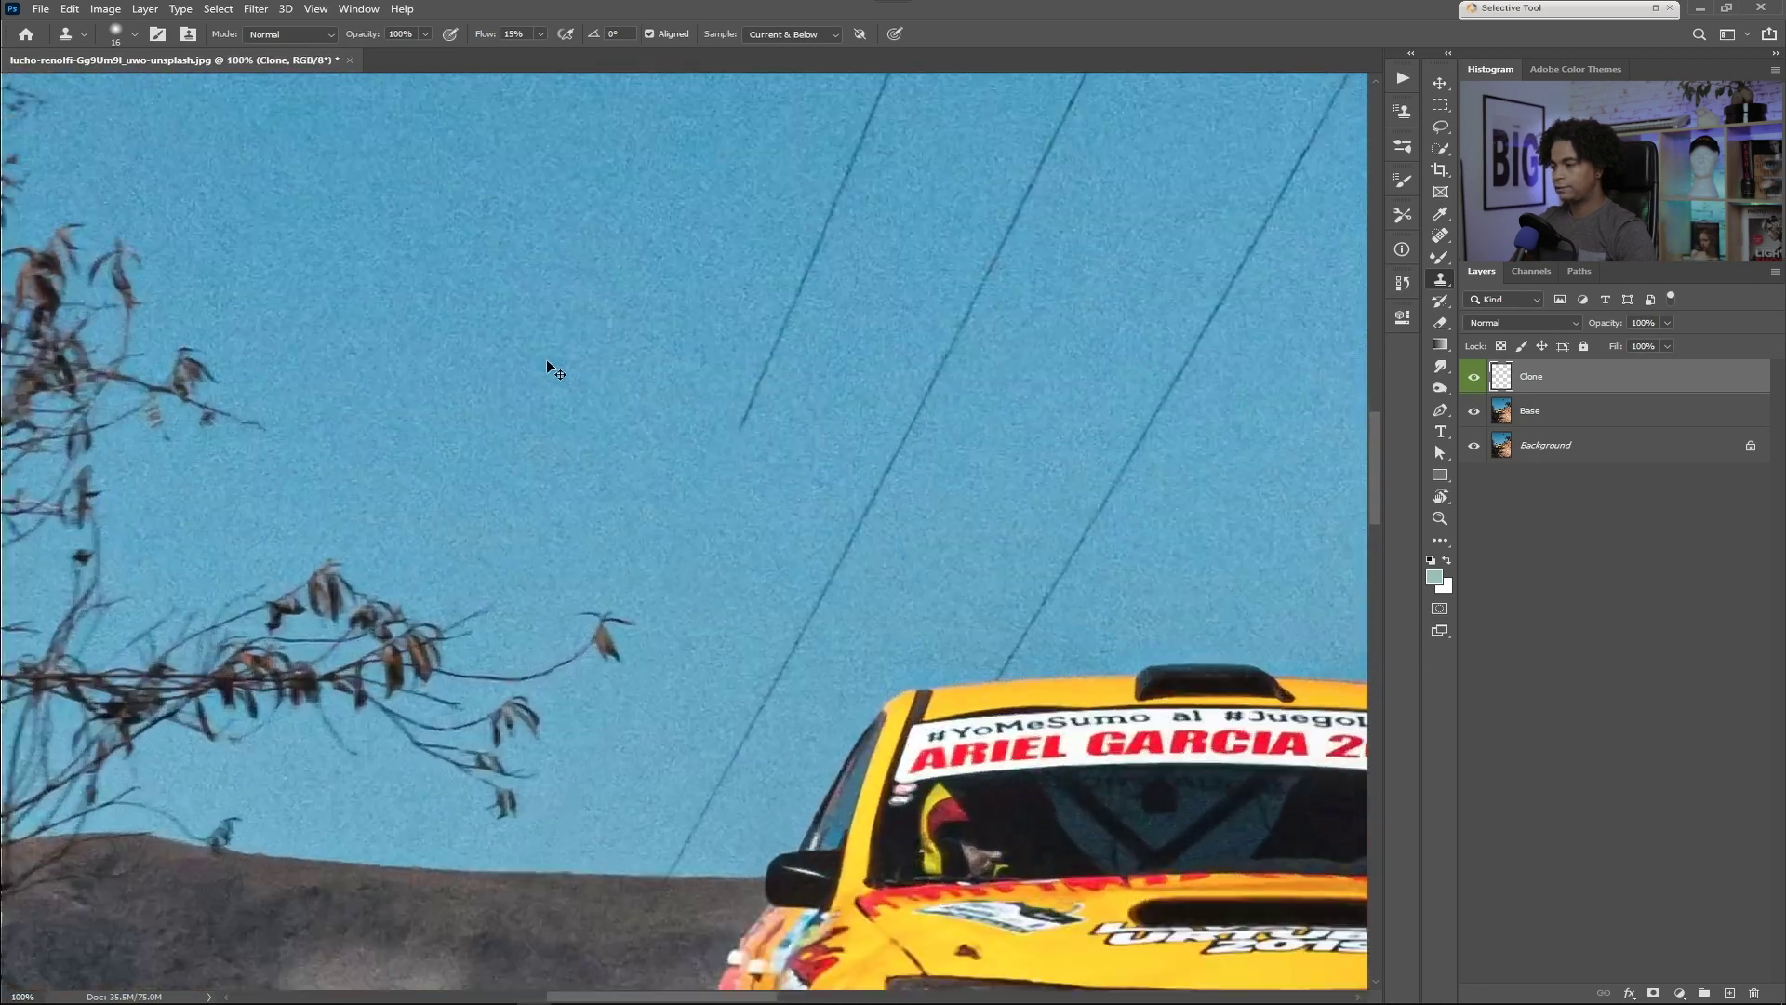
left_click_drag(809, 458, 570, 619)
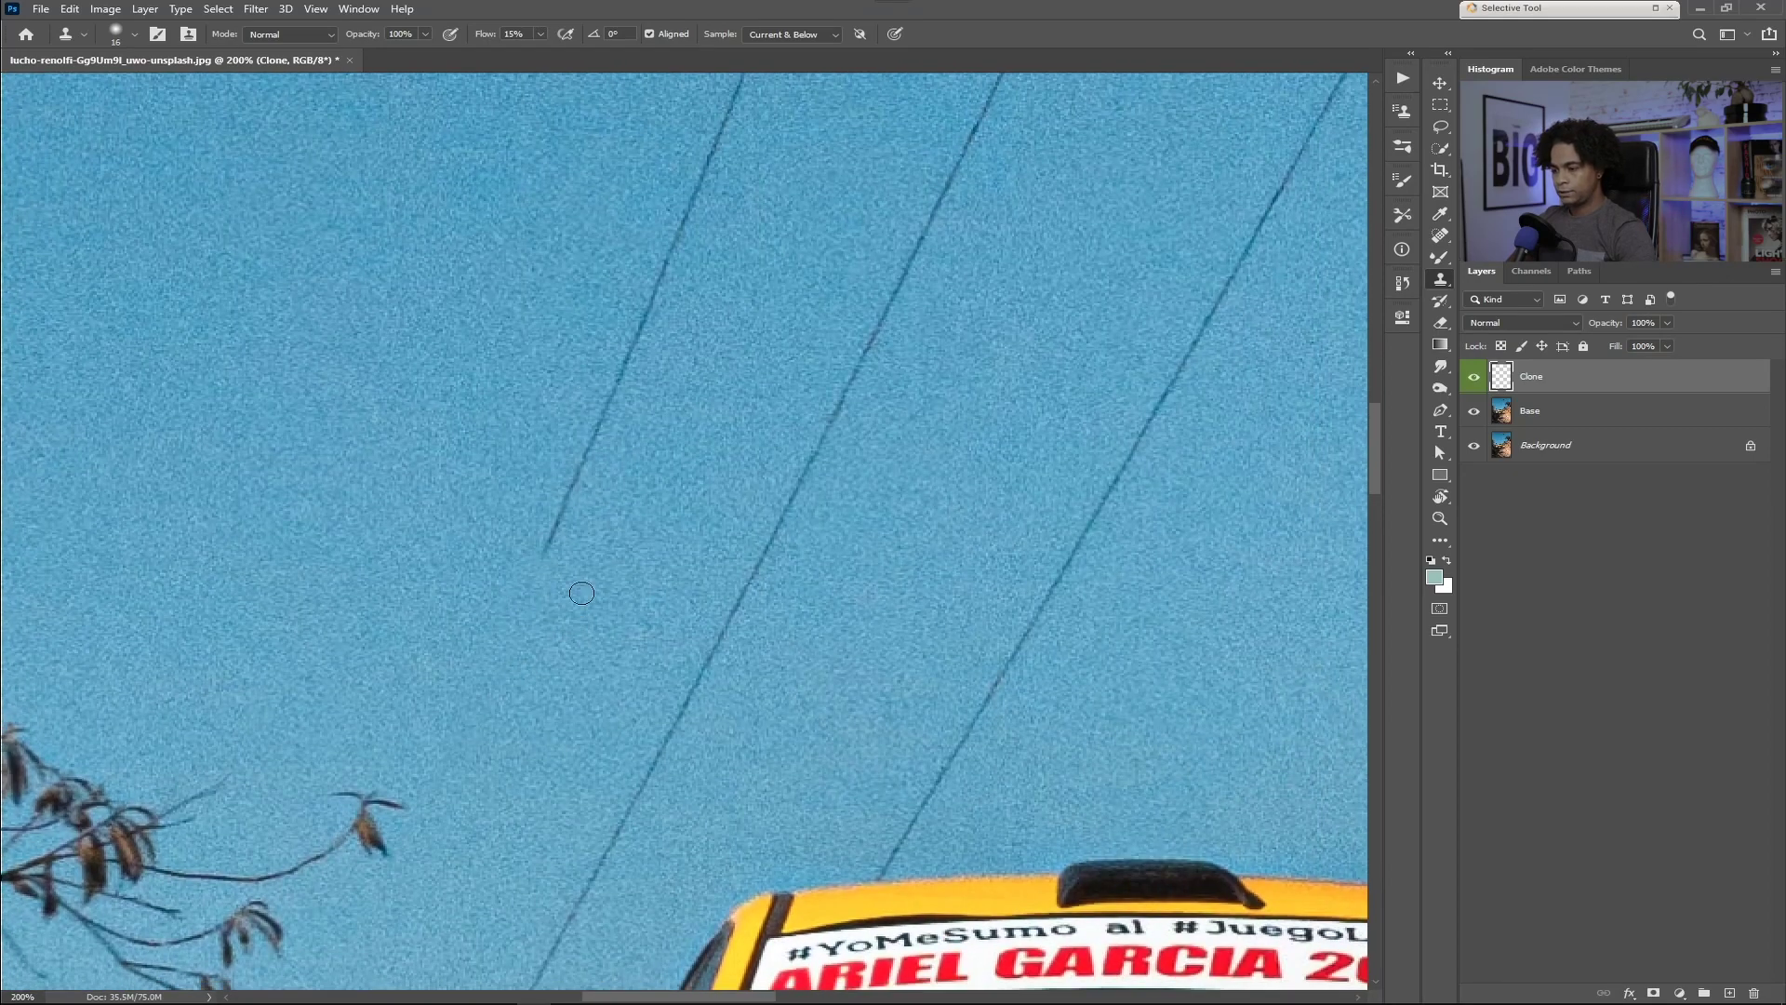
right_click(772, 313)
left_click(892, 393)
left_click(763, 442)
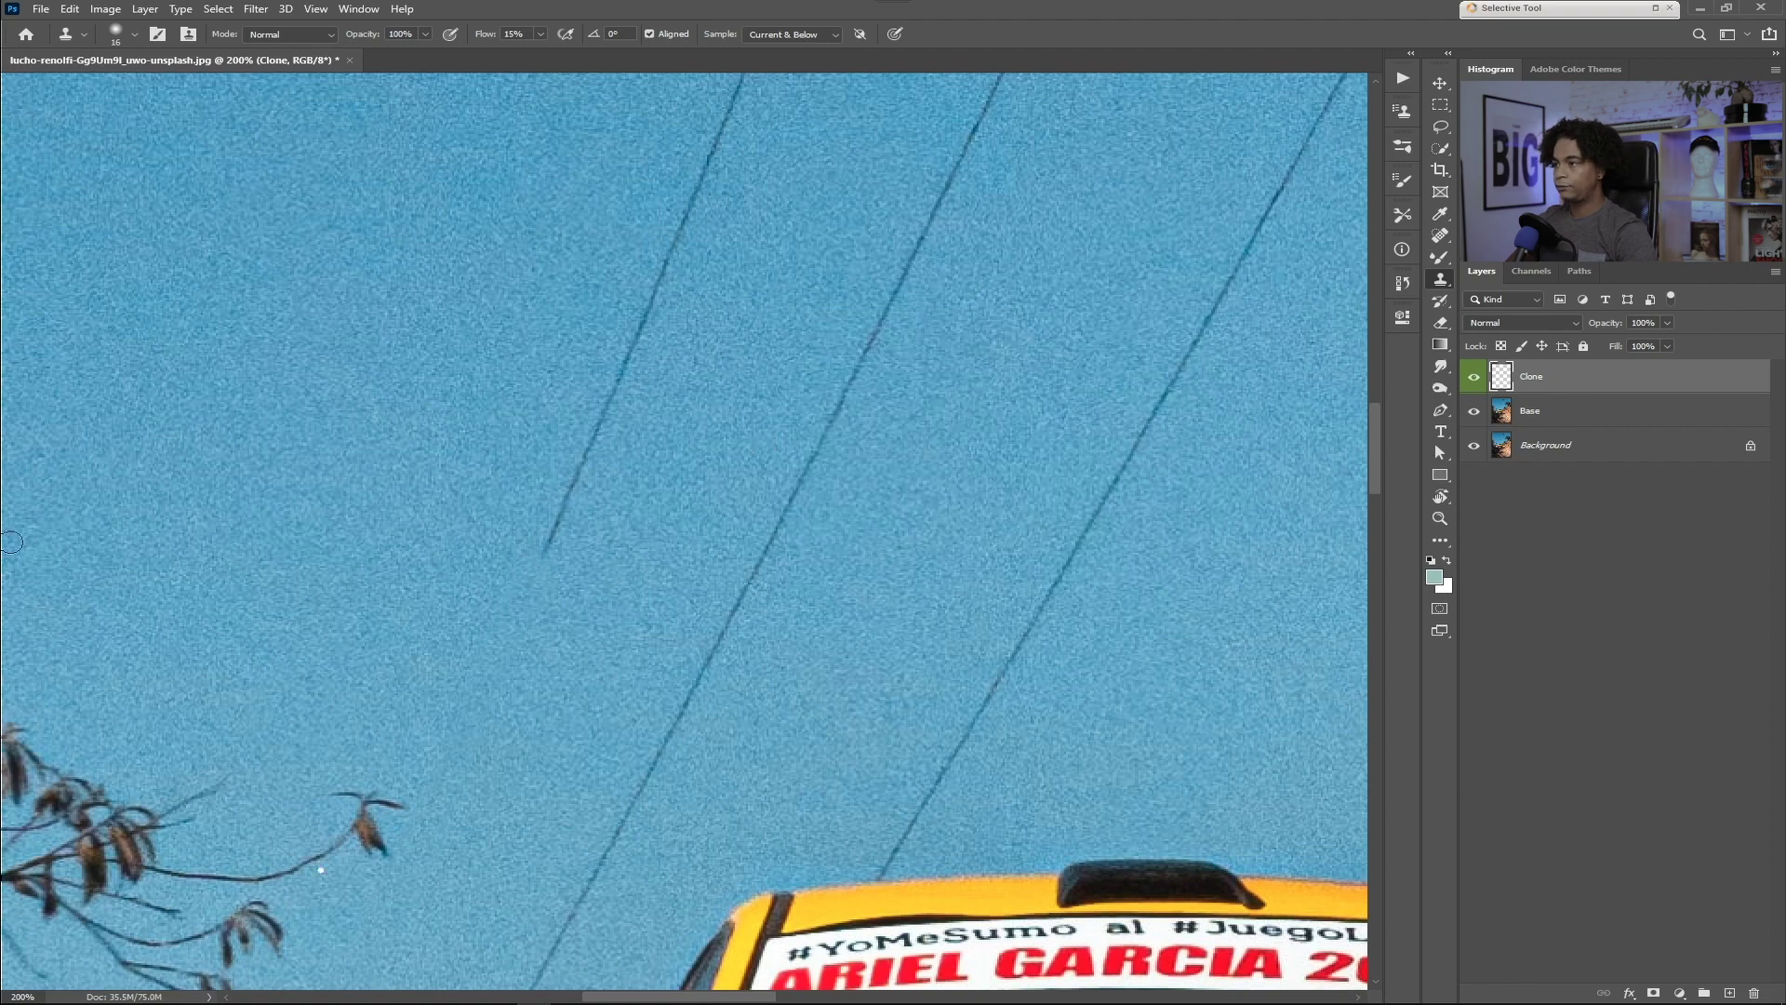
left_click(486, 35)
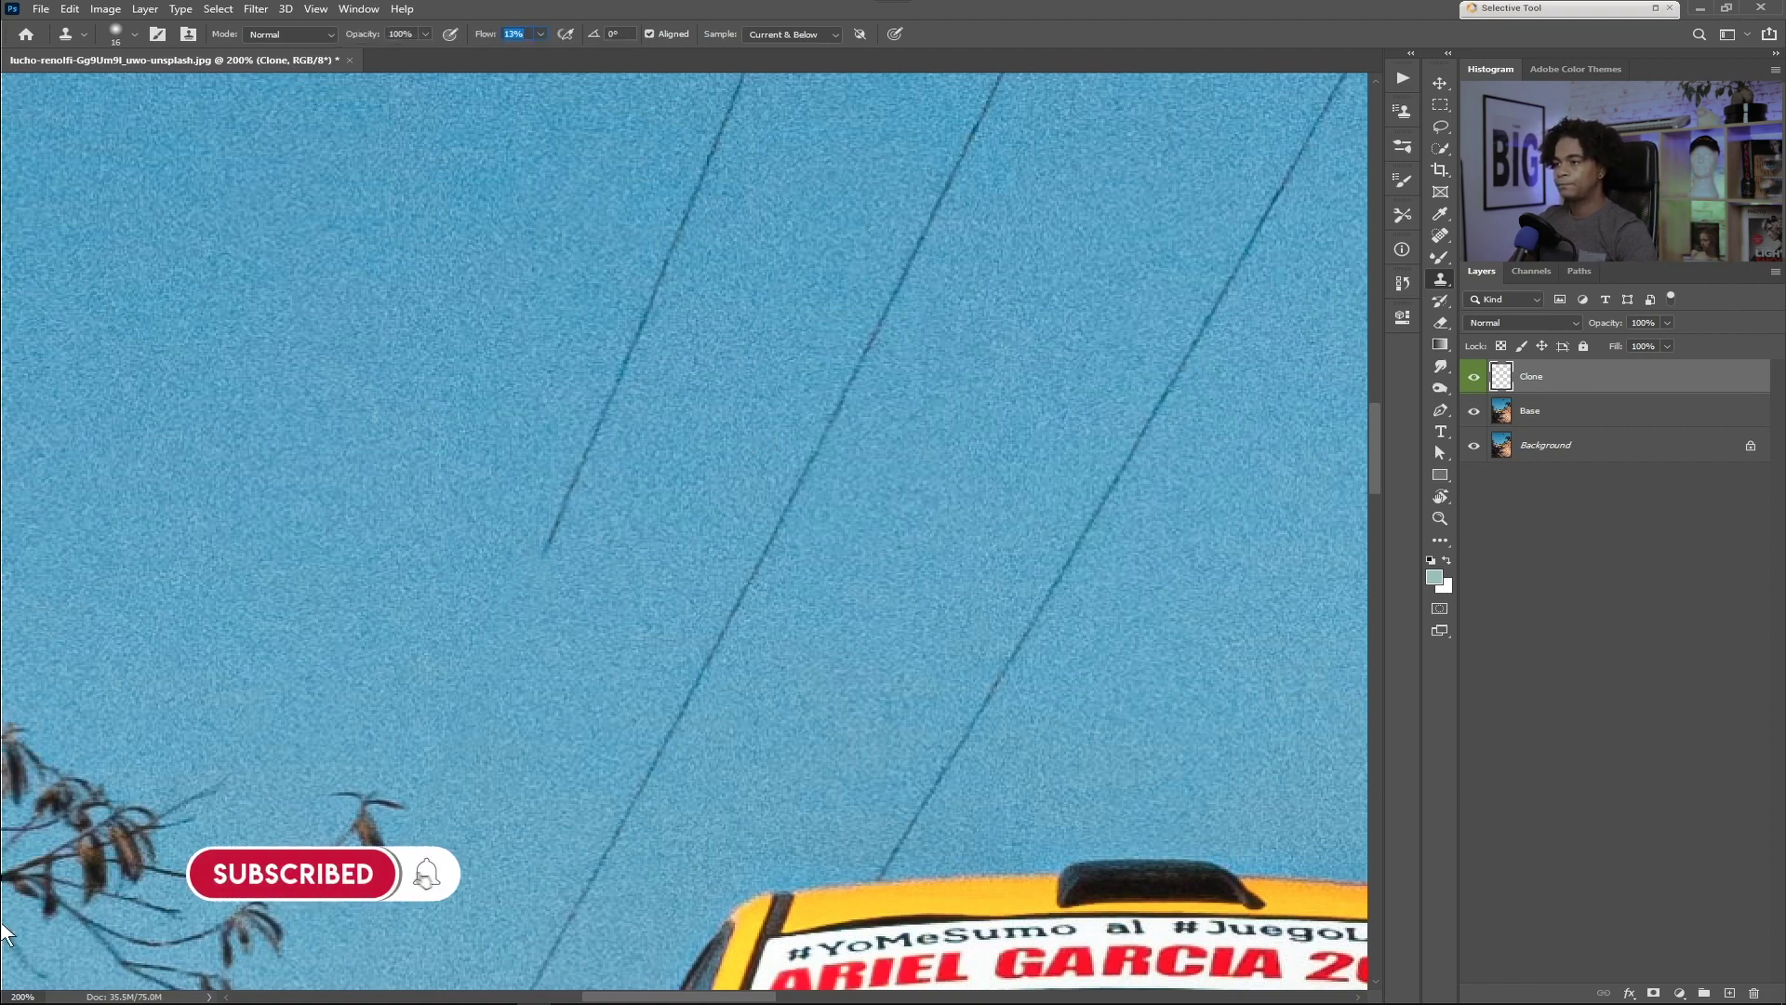
key("Return")
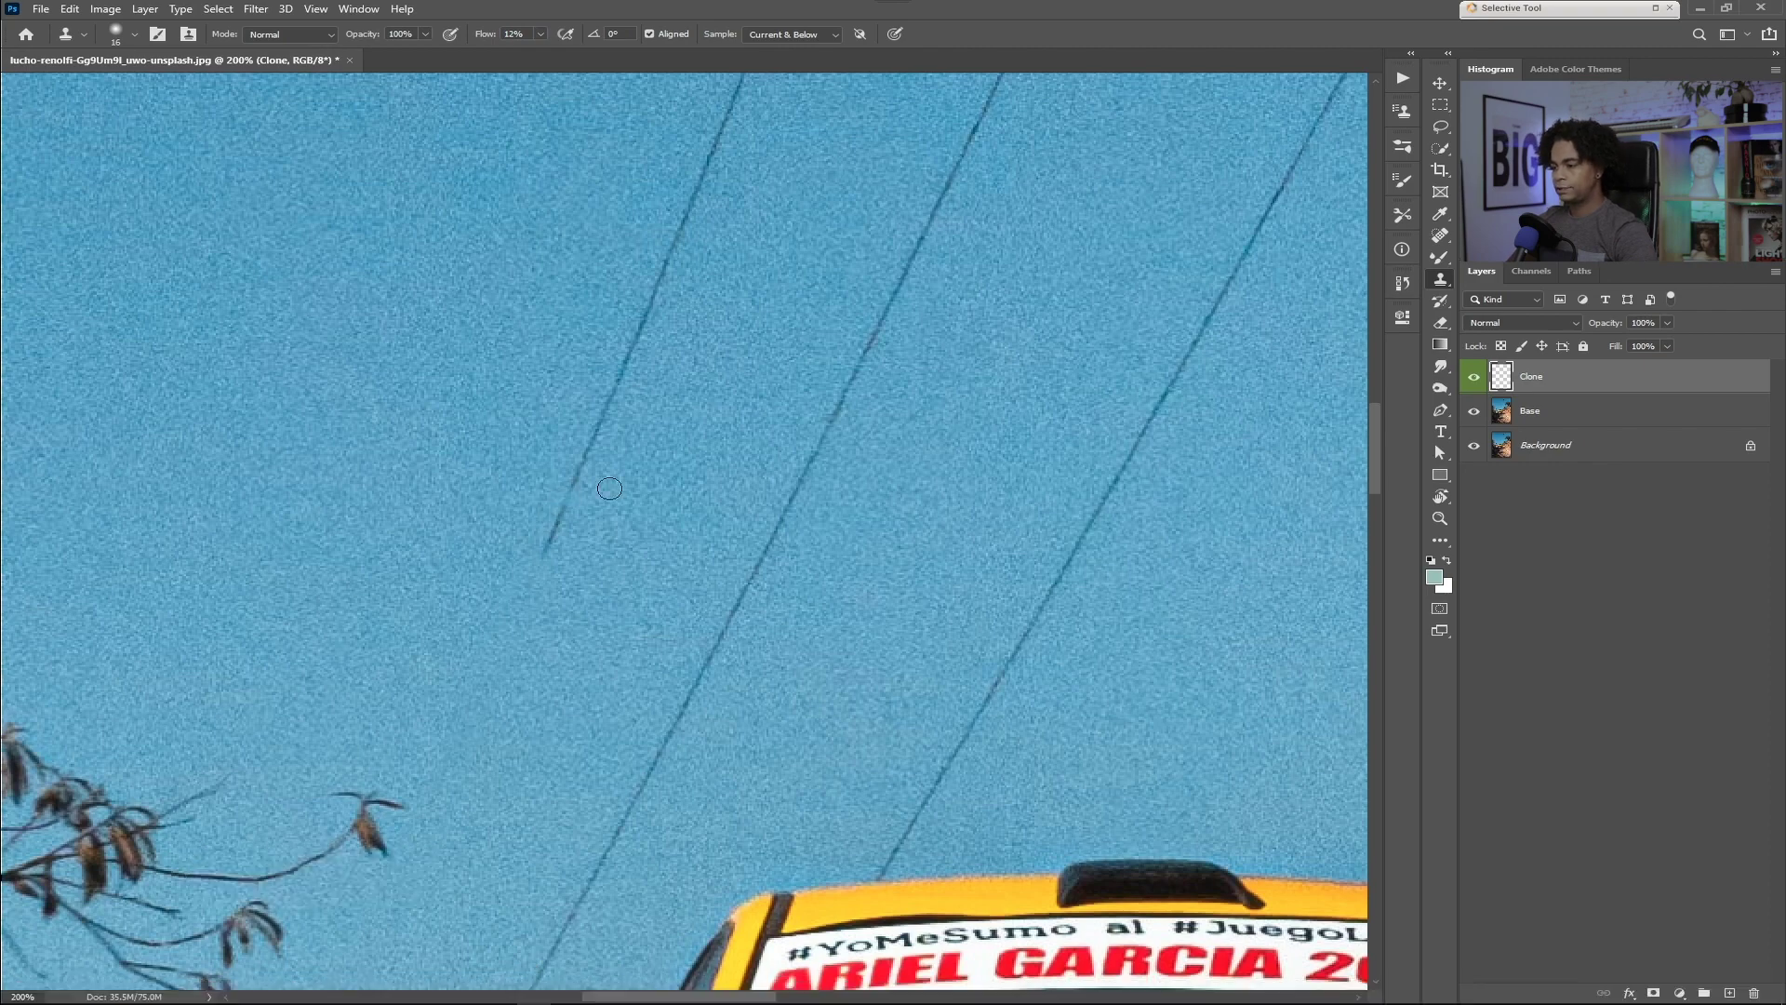
left_click_drag(634, 488, 627, 489)
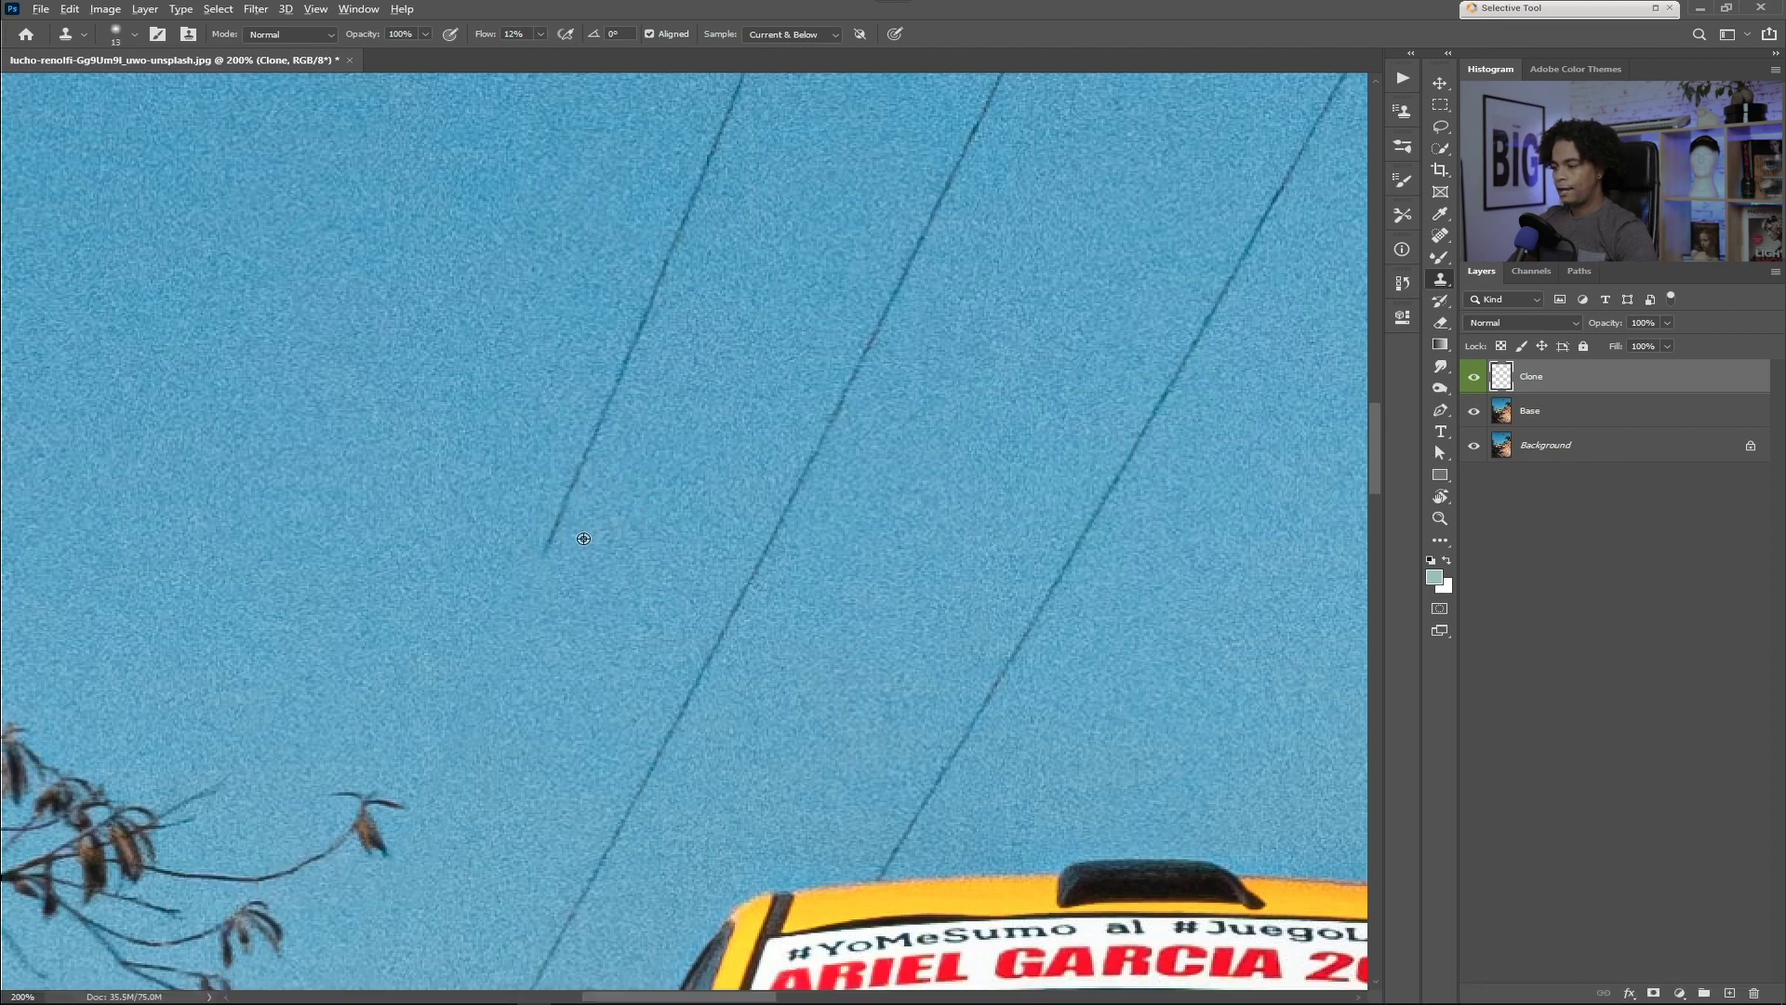
- Sample clean sky right beside the leftmost power line and clone it over the line's loose lower end
left_click(606, 542, "alt")
mouse_move(536, 564)
left_mouse_down()
mouse_move(568, 498)
mouse_move(534, 554)
mouse_move(609, 437)
mouse_move(577, 468)
mouse_move(600, 413)
mouse_move(537, 562)
mouse_move(647, 315)
mouse_move(610, 450)
left_mouse_up()
left_click_drag(689, 401, 572, 537)
mouse_move(510, 617)
left_mouse_down()
mouse_move(640, 286)
mouse_move(571, 433)
mouse_move(684, 333)
mouse_move(552, 627)
left_mouse_up()
left_click(687, 567, "alt")
left_click_drag(712, 626, 691, 647)
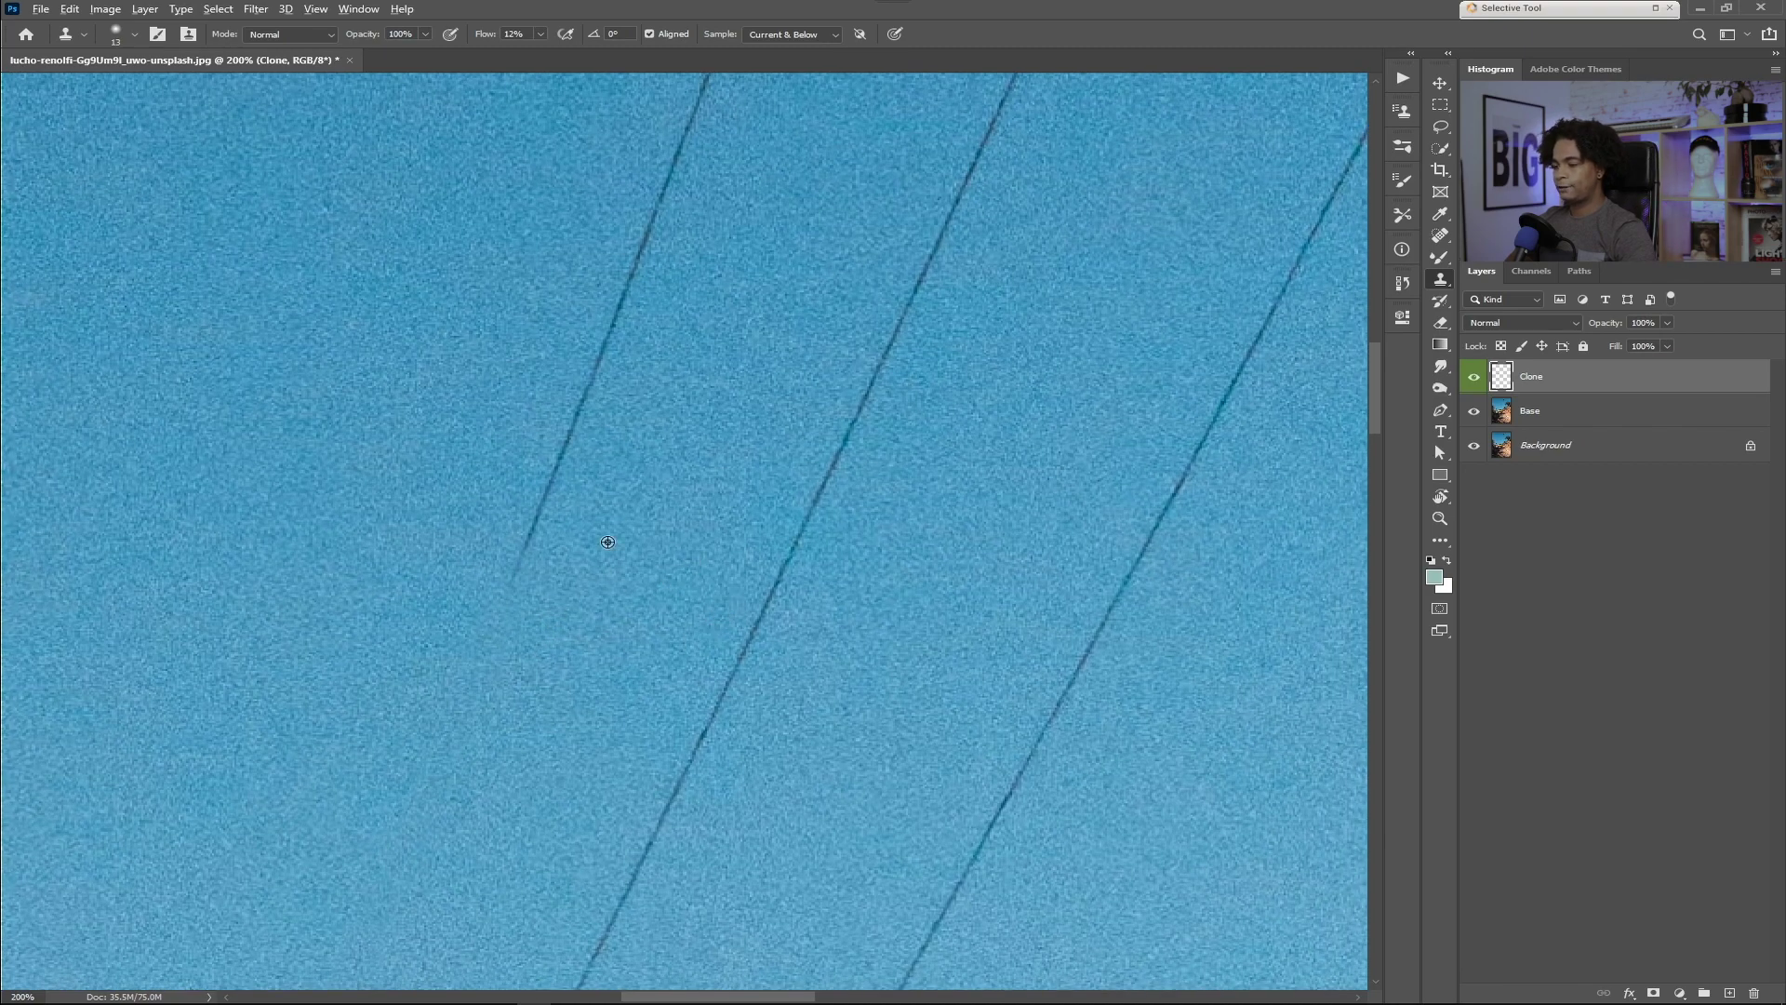
- Extend the sky cloning upward along the middle stretch of the leftmost power line with short strokes
mouse_move(533, 502)
left_mouse_down()
mouse_move(563, 456)
mouse_move(502, 573)
mouse_move(542, 498)
left_mouse_up()
mouse_move(559, 444)
left_mouse_down()
mouse_move(590, 415)
mouse_move(590, 365)
mouse_move(534, 504)
left_mouse_up()
mouse_move(611, 309)
left_mouse_down()
mouse_move(548, 561)
mouse_move(493, 605)
left_mouse_up()
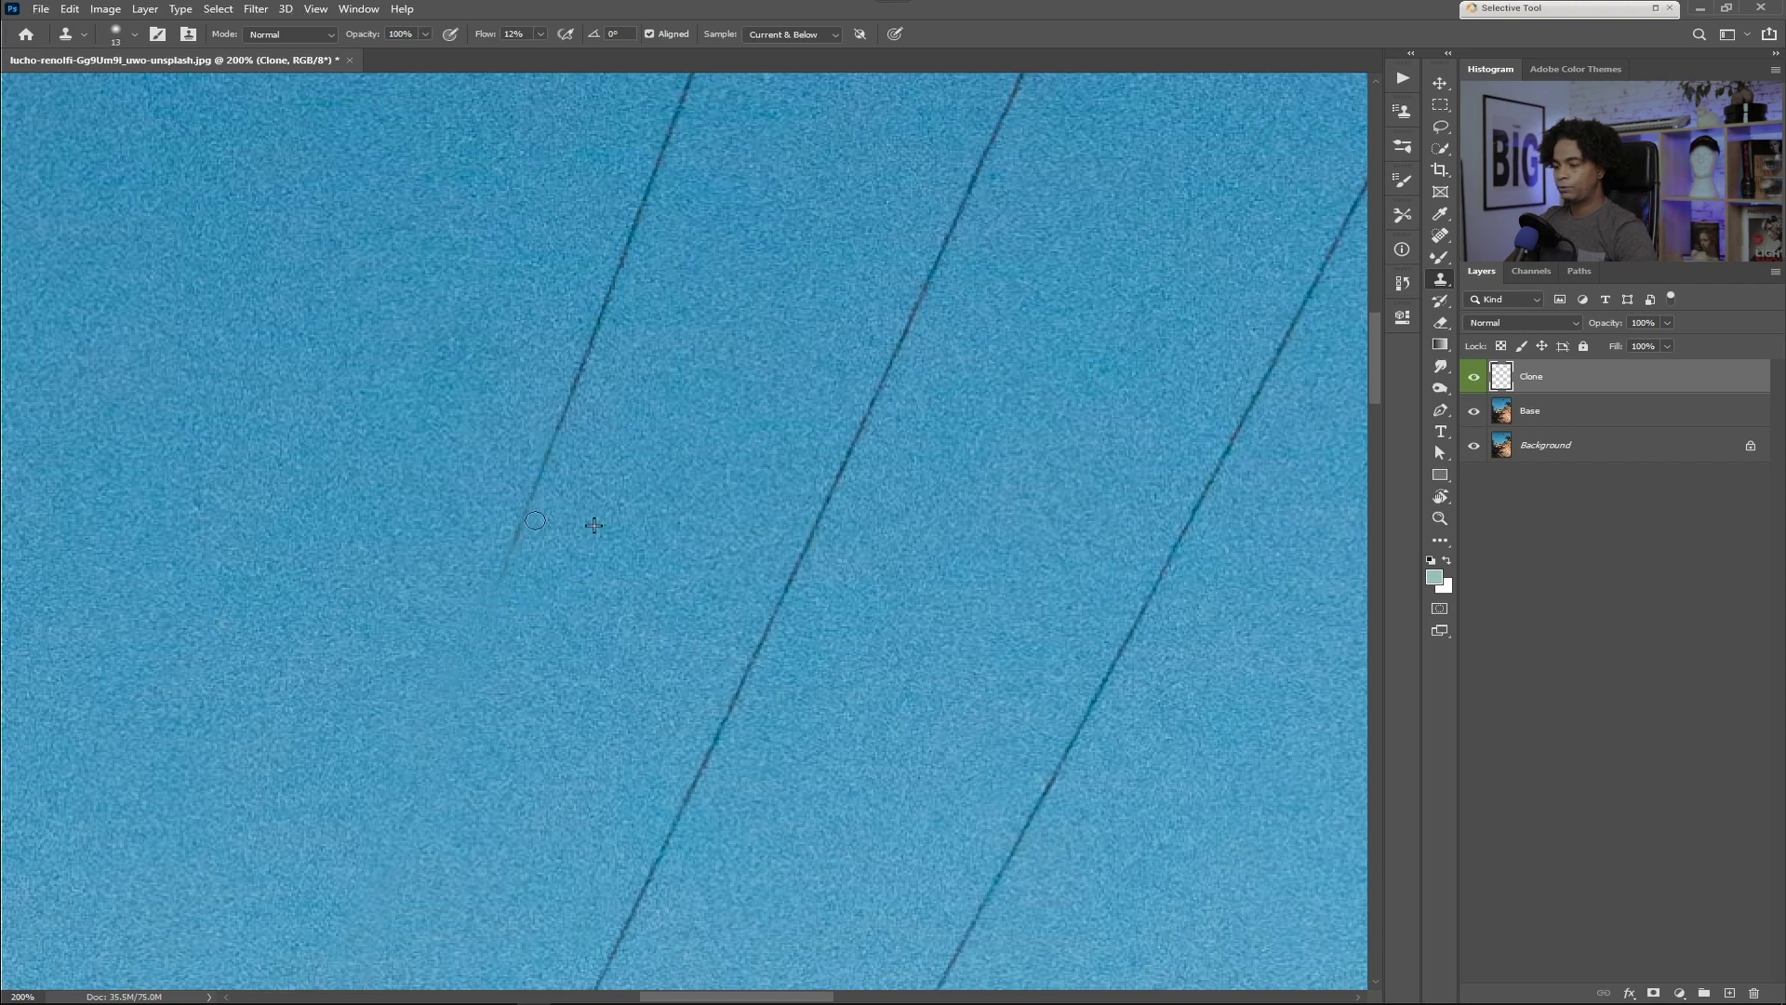
mouse_move(565, 375)
left_mouse_down()
mouse_move(563, 587)
mouse_move(482, 583)
mouse_move(543, 419)
left_mouse_up()
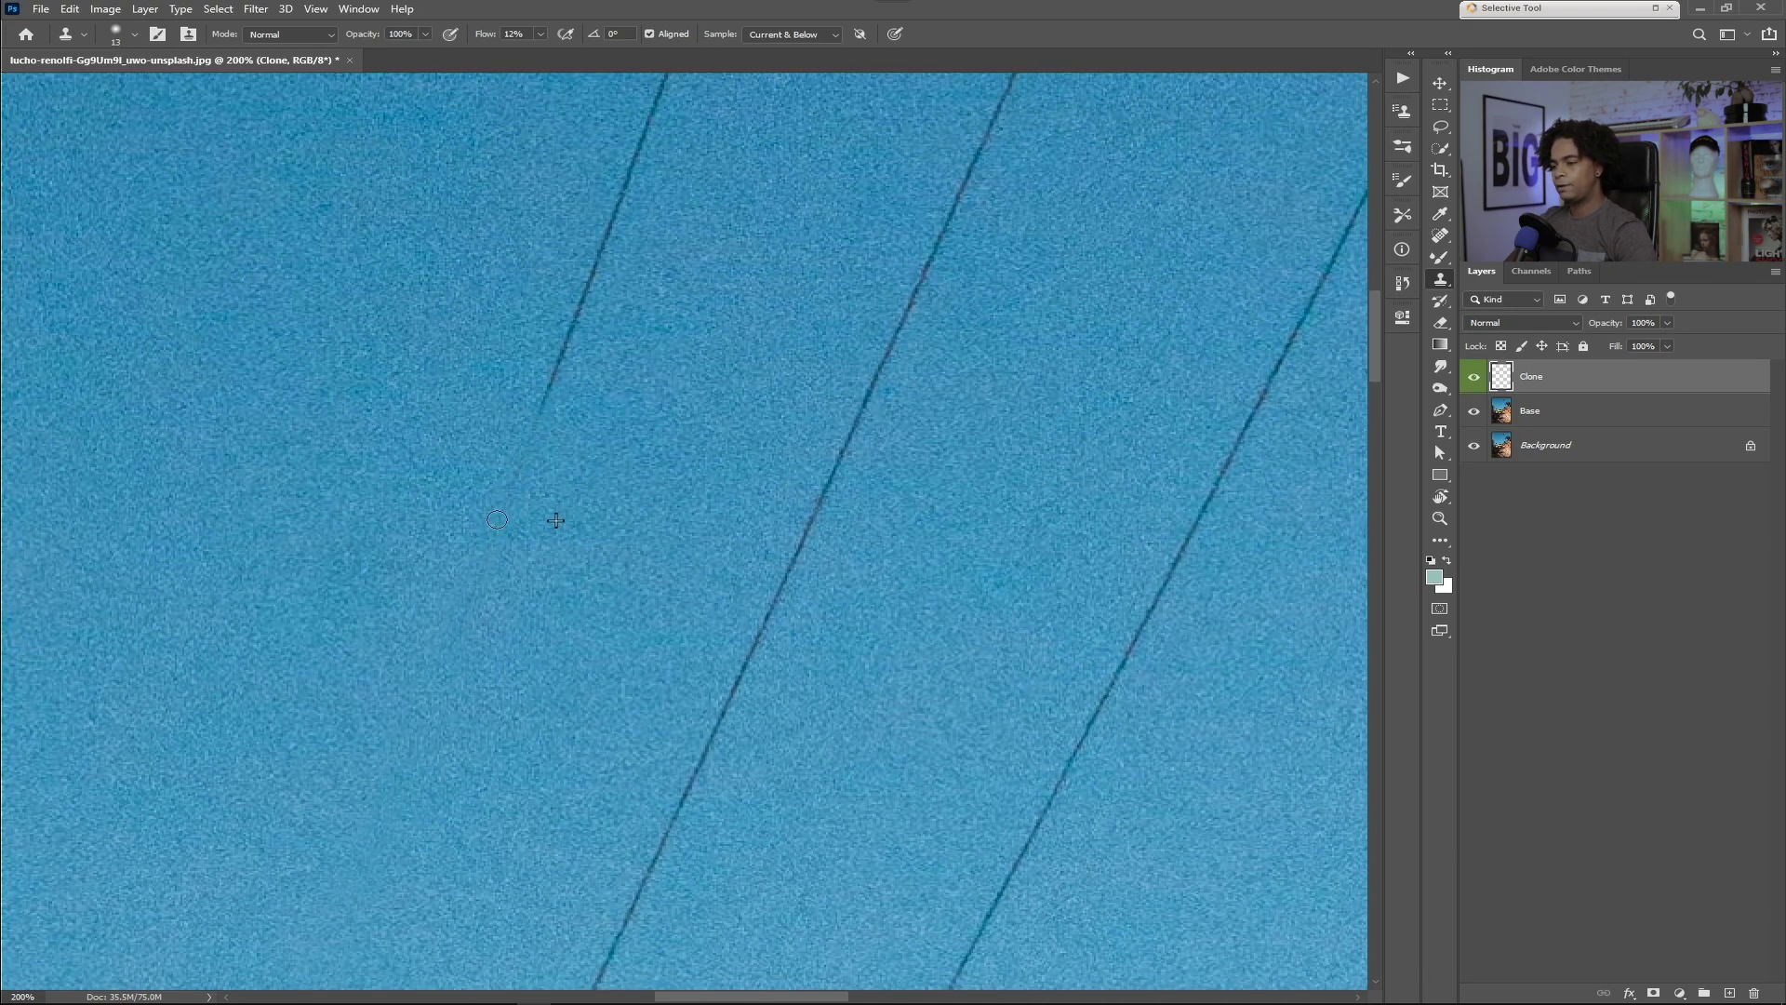
left_click_drag(625, 408, 568, 580)
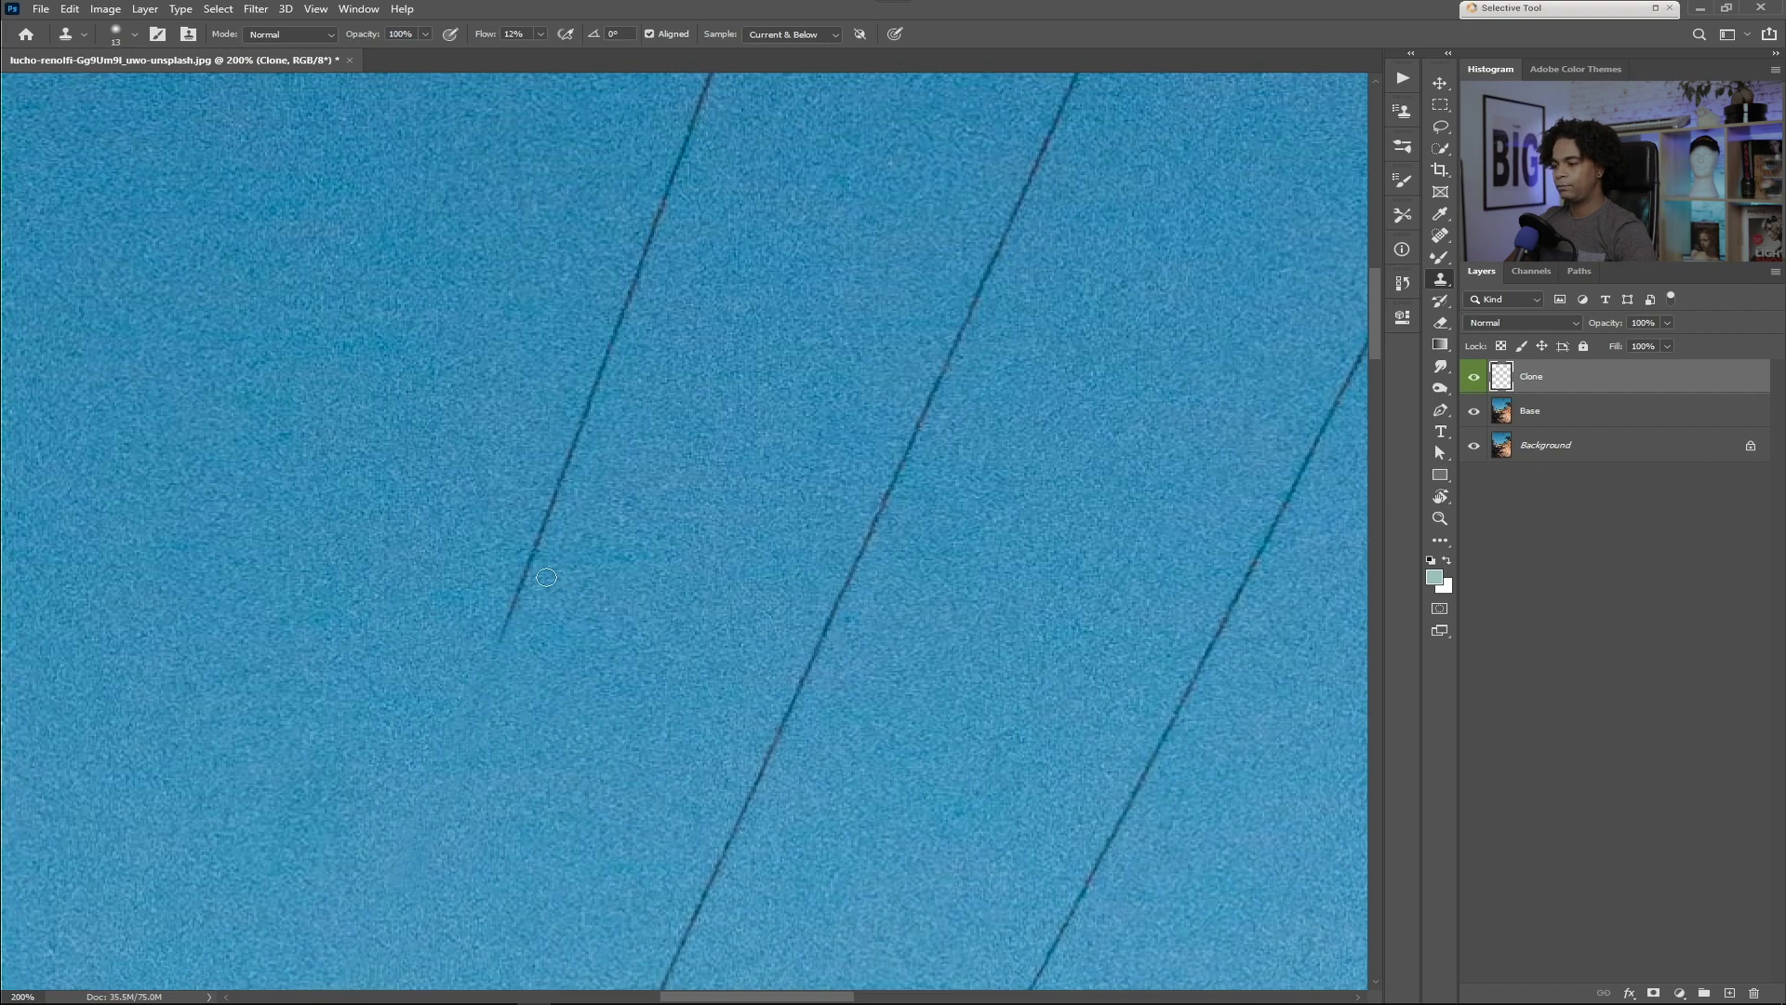
mouse_move(492, 640)
left_mouse_down()
mouse_move(506, 616)
mouse_move(494, 663)
left_mouse_up()
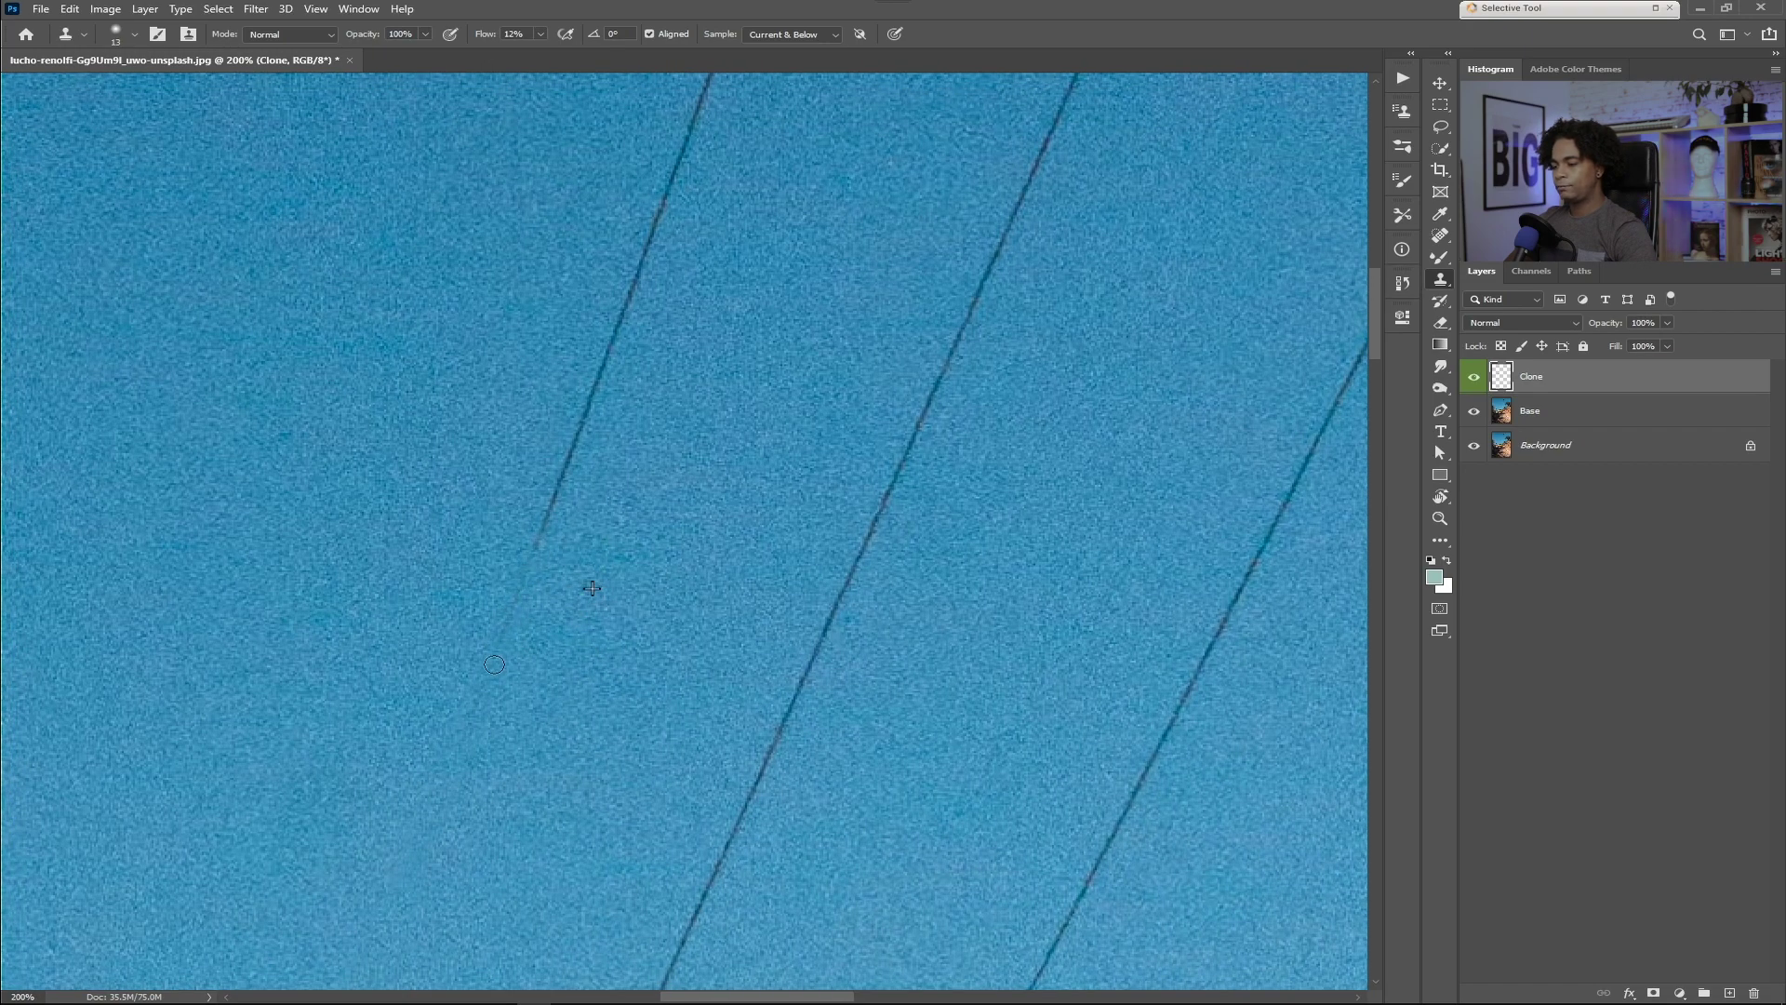
left_click_drag(564, 485, 564, 472)
left_click_drag(598, 393, 556, 460)
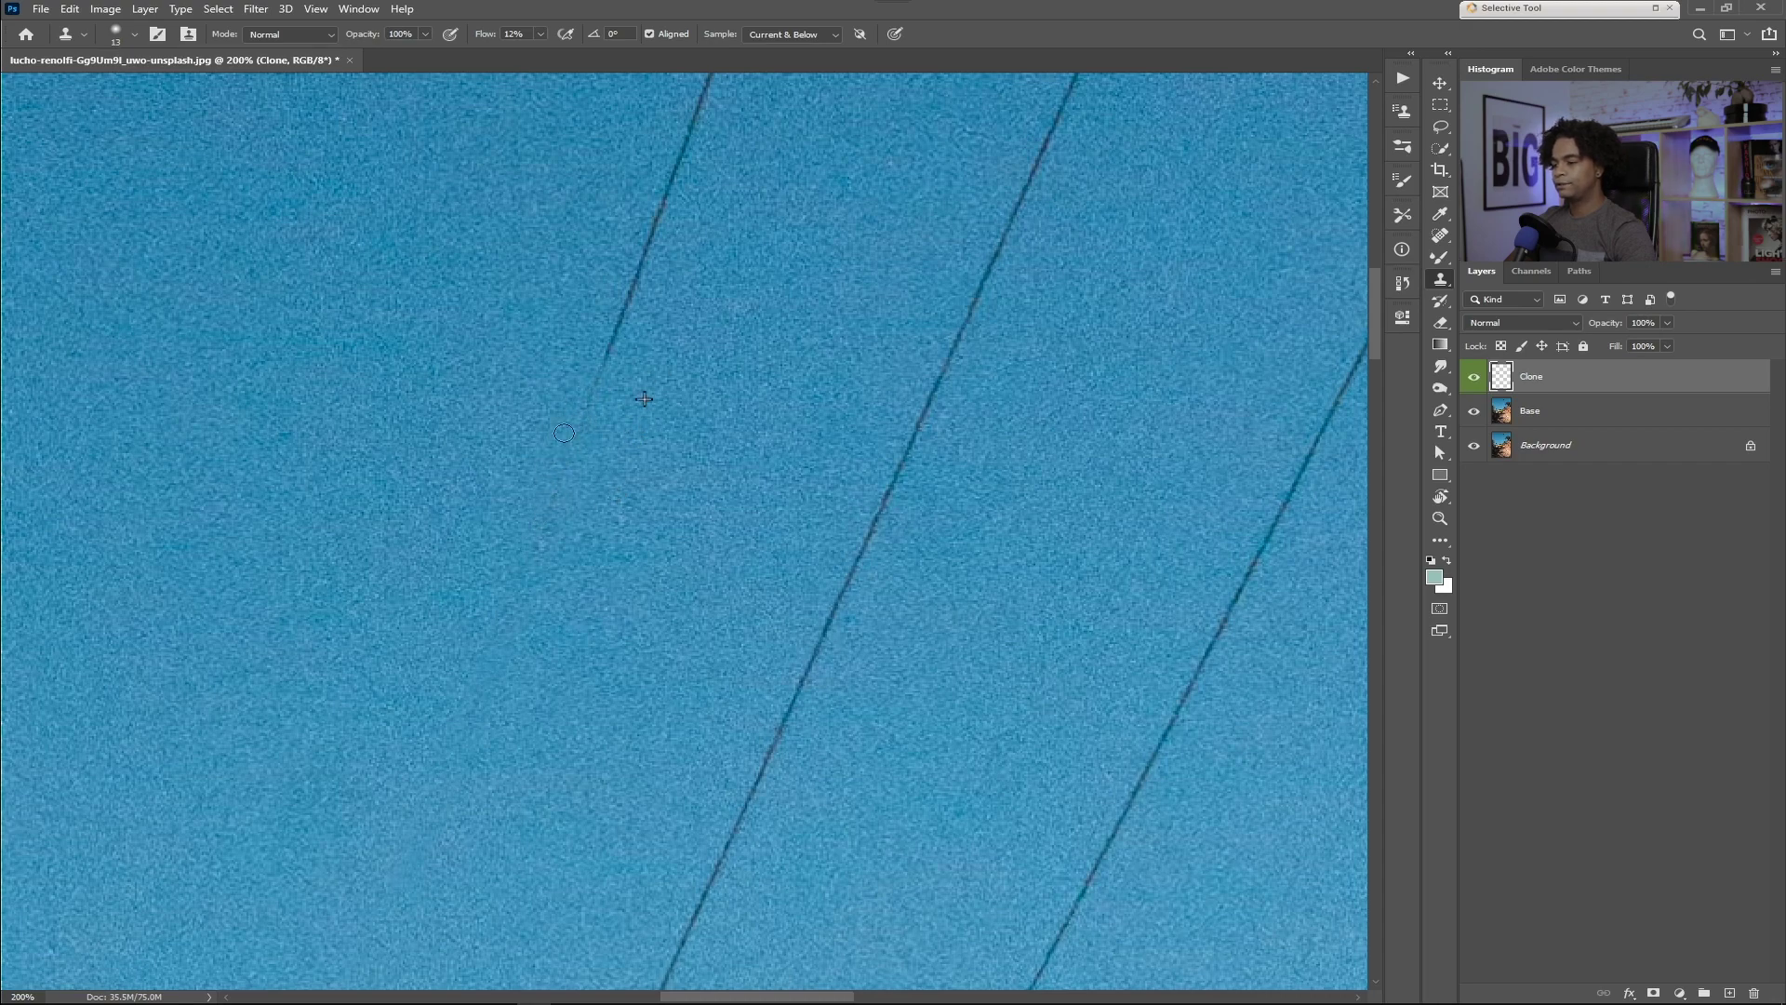
- Resample the sky and blend the cloned area just below the remaining end of the leftmost power line
mouse_move(700, 387)
left_mouse_down()
mouse_move(566, 654)
mouse_move(541, 606)
left_mouse_up()
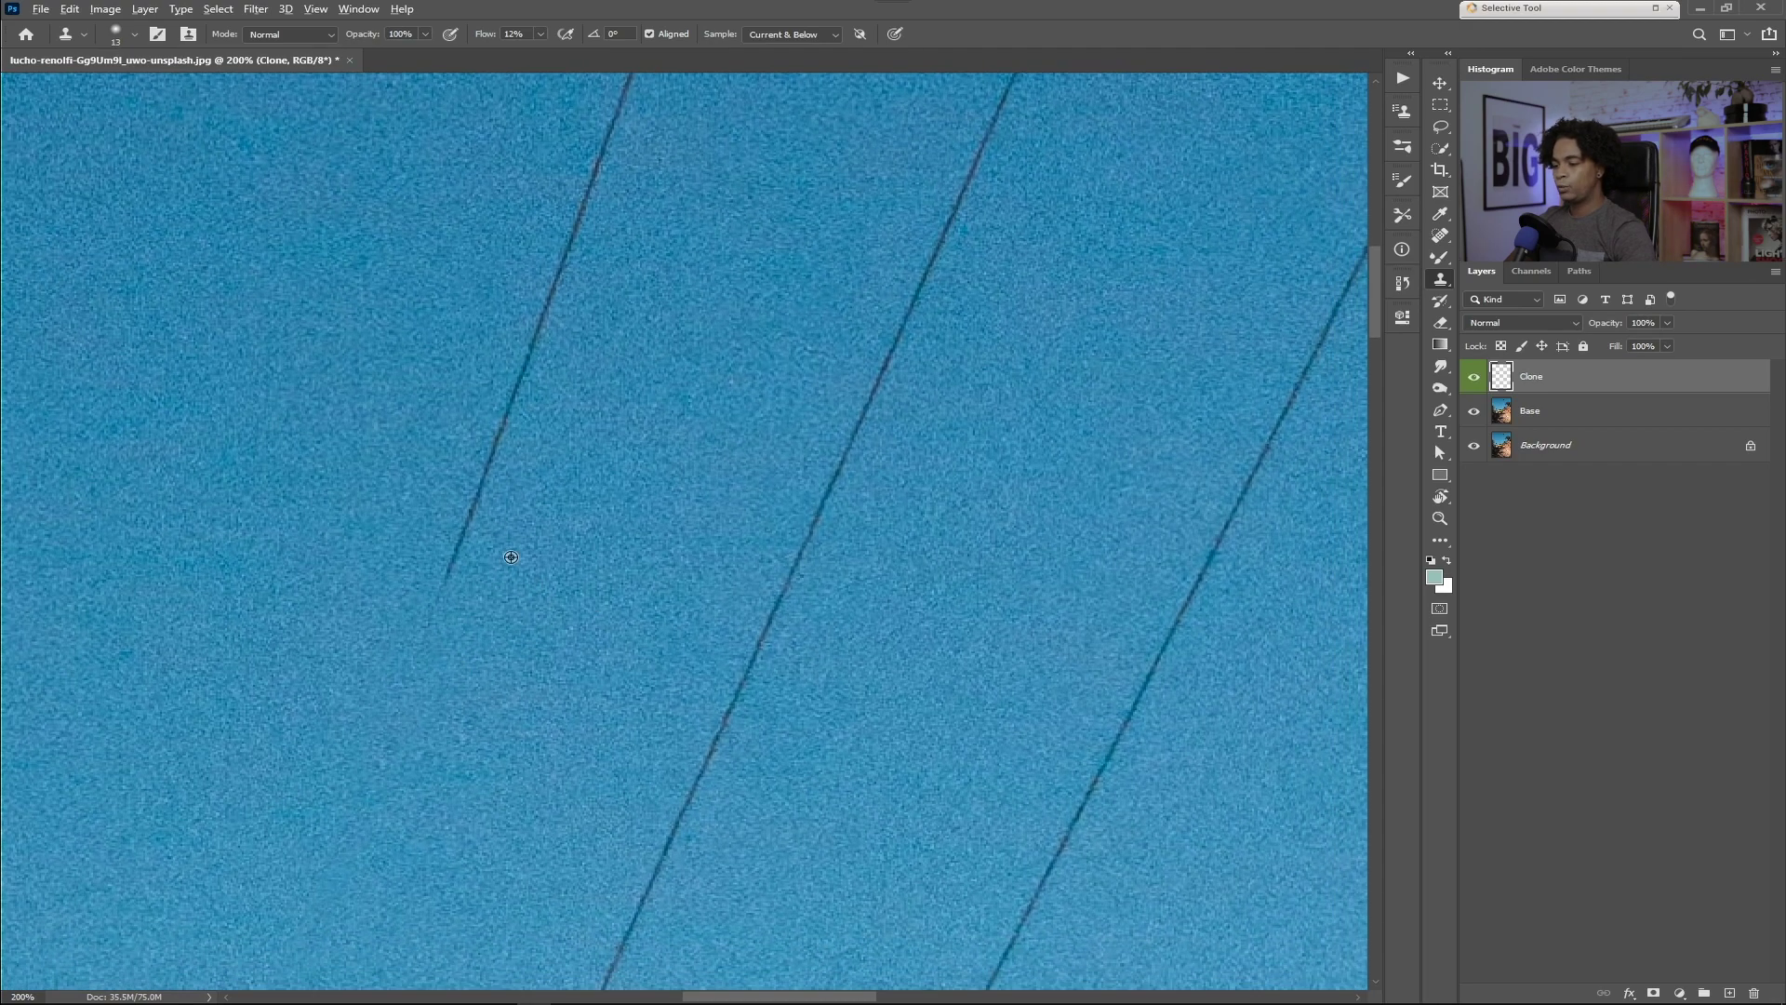
left_click(477, 732, "alt")
left_click_drag(387, 725, 382, 781)
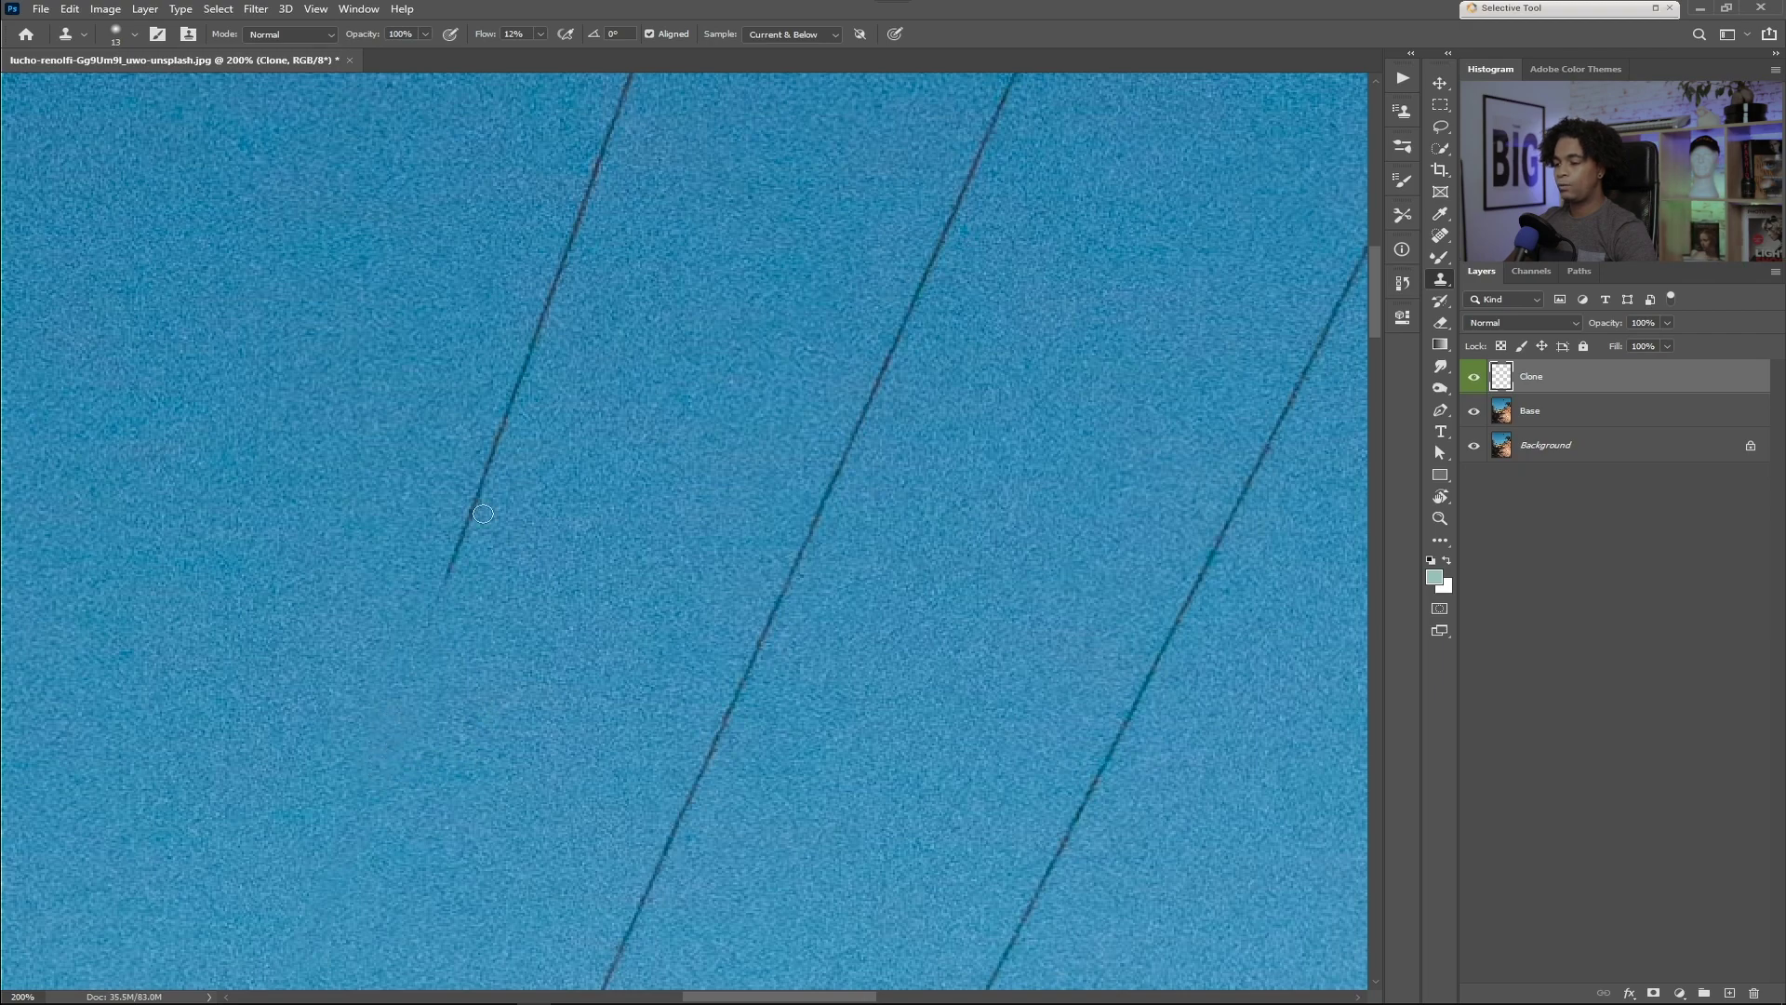
- Sample clean sky beside the leftmost power line and clone it over the line's remaining middle stretch, working upward
left_click(517, 554, "alt")
mouse_move(464, 539)
left_mouse_down()
mouse_move(433, 600)
mouse_move(522, 412)
mouse_move(529, 354)
mouse_move(478, 491)
left_mouse_up()
mouse_move(519, 410)
left_mouse_down()
mouse_move(493, 423)
mouse_move(568, 242)
mouse_move(535, 339)
mouse_move(558, 267)
mouse_move(540, 307)
left_mouse_up()
mouse_move(715, 218)
left_mouse_down()
mouse_move(542, 617)
mouse_move(415, 590)
mouse_move(403, 606)
mouse_move(469, 426)
mouse_move(498, 403)
left_mouse_up()
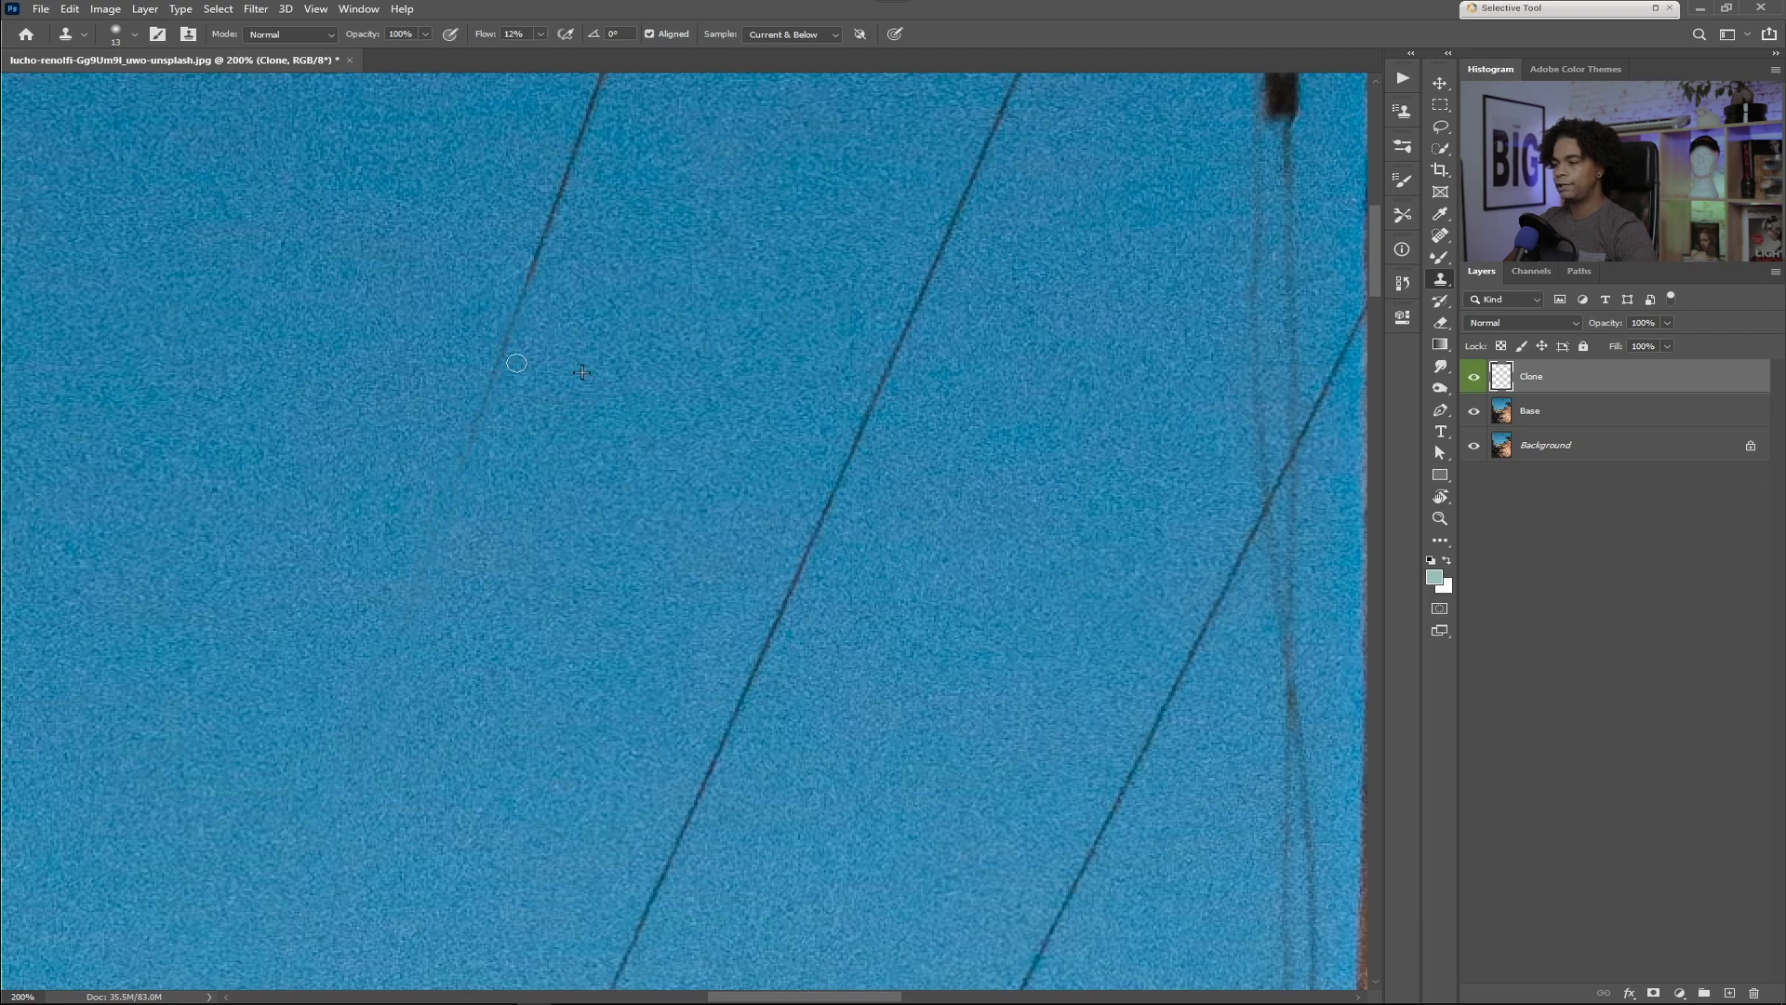
left_click_drag(519, 302, 576, 172)
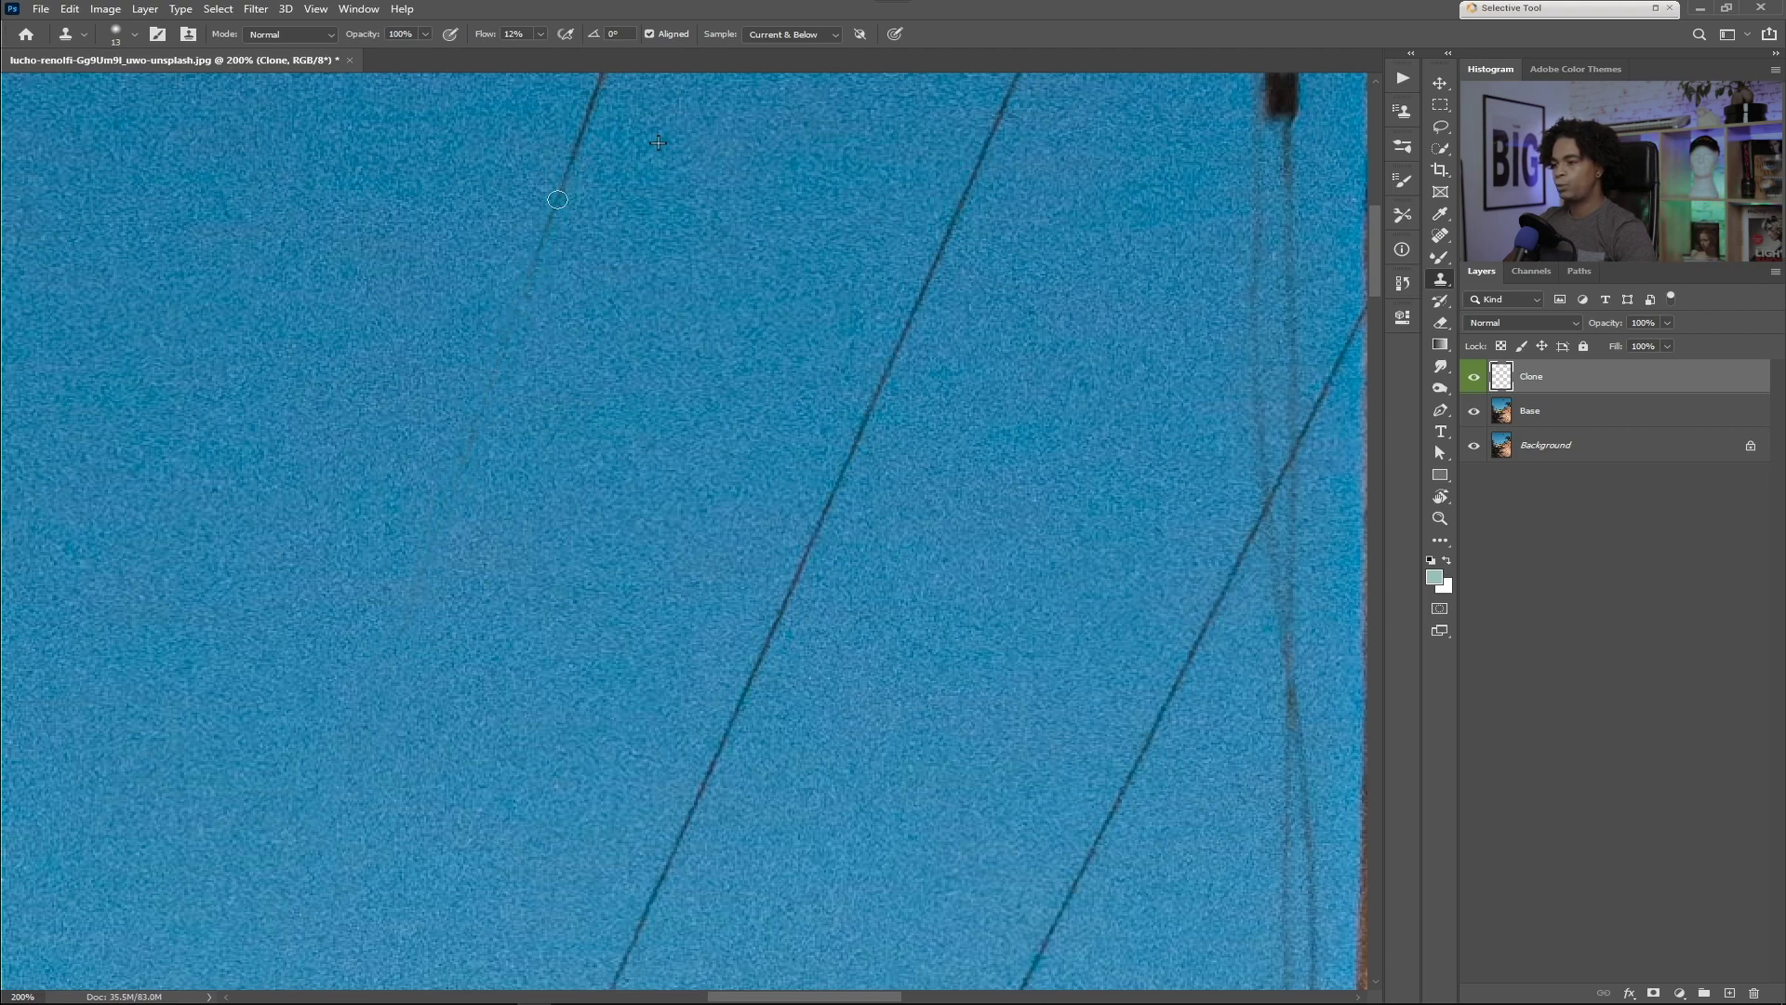
left_click_drag(711, 219, 585, 601)
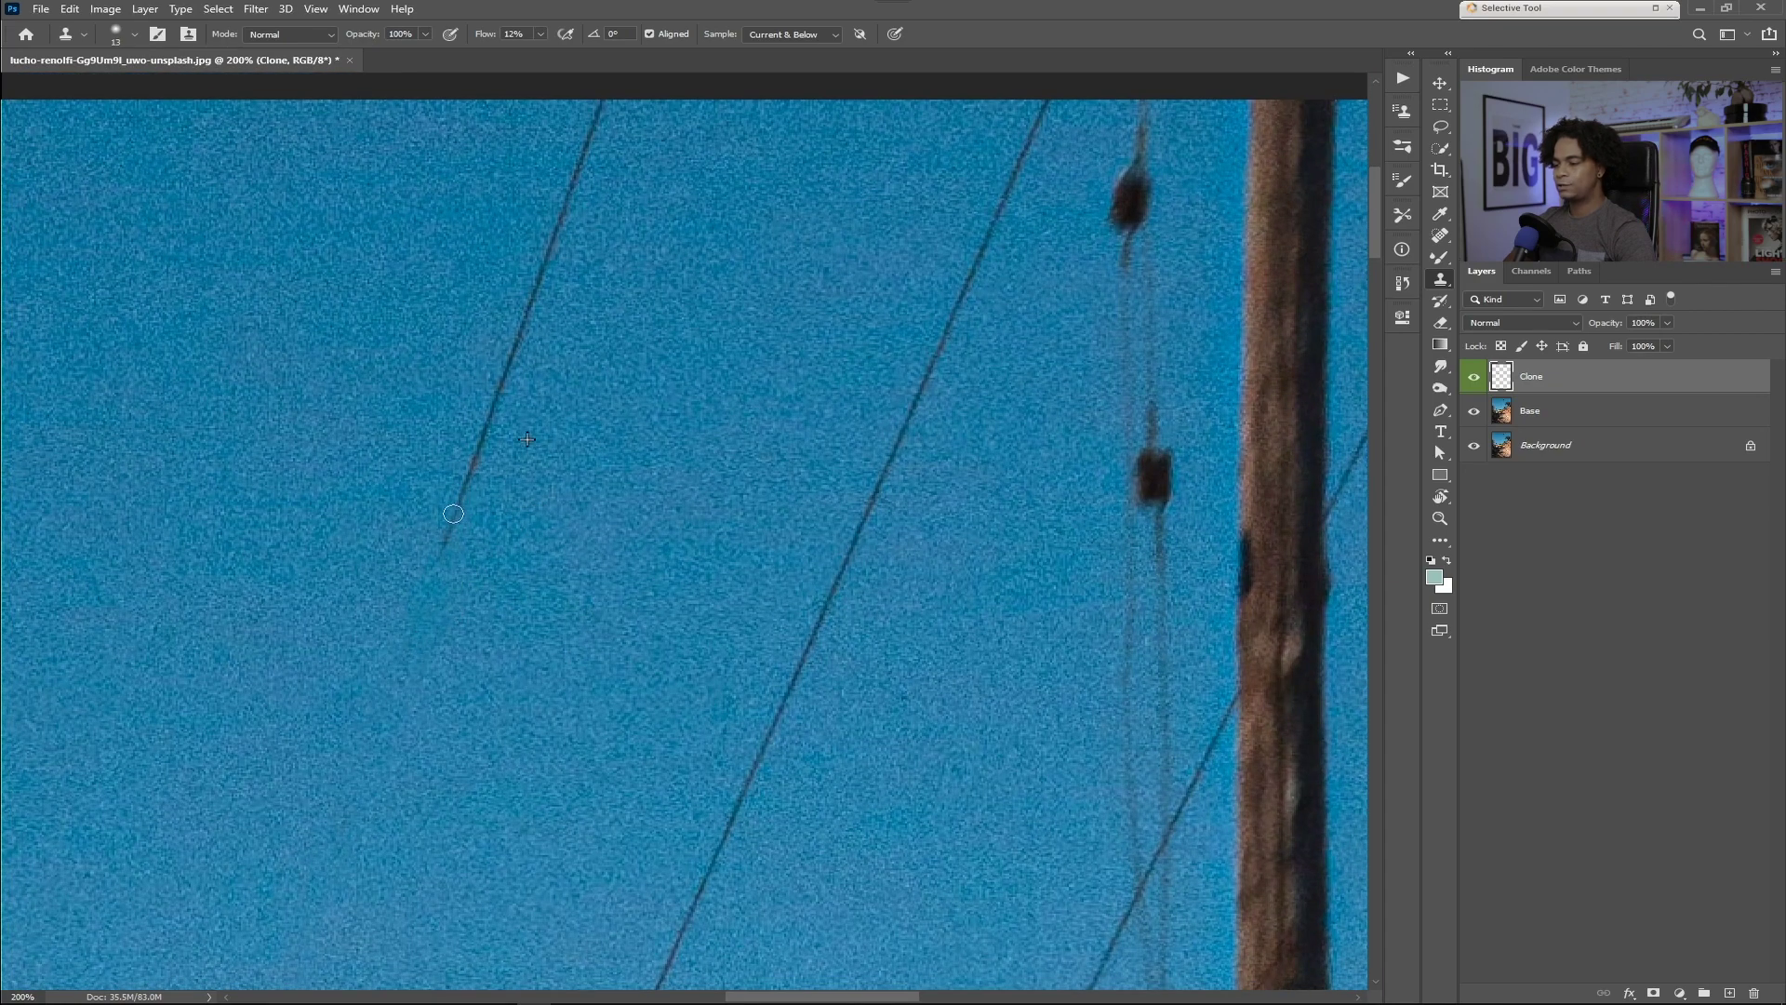
- Clone sky over the leftmost power line's upper stretch up to the photo's top edge
mouse_move(443, 600)
left_mouse_down()
mouse_move(458, 476)
mouse_move(441, 519)
mouse_move(503, 408)
left_mouse_up()
mouse_move(448, 548)
left_mouse_down()
mouse_move(410, 658)
mouse_move(591, 156)
left_mouse_up()
left_click_drag(512, 302, 562, 165)
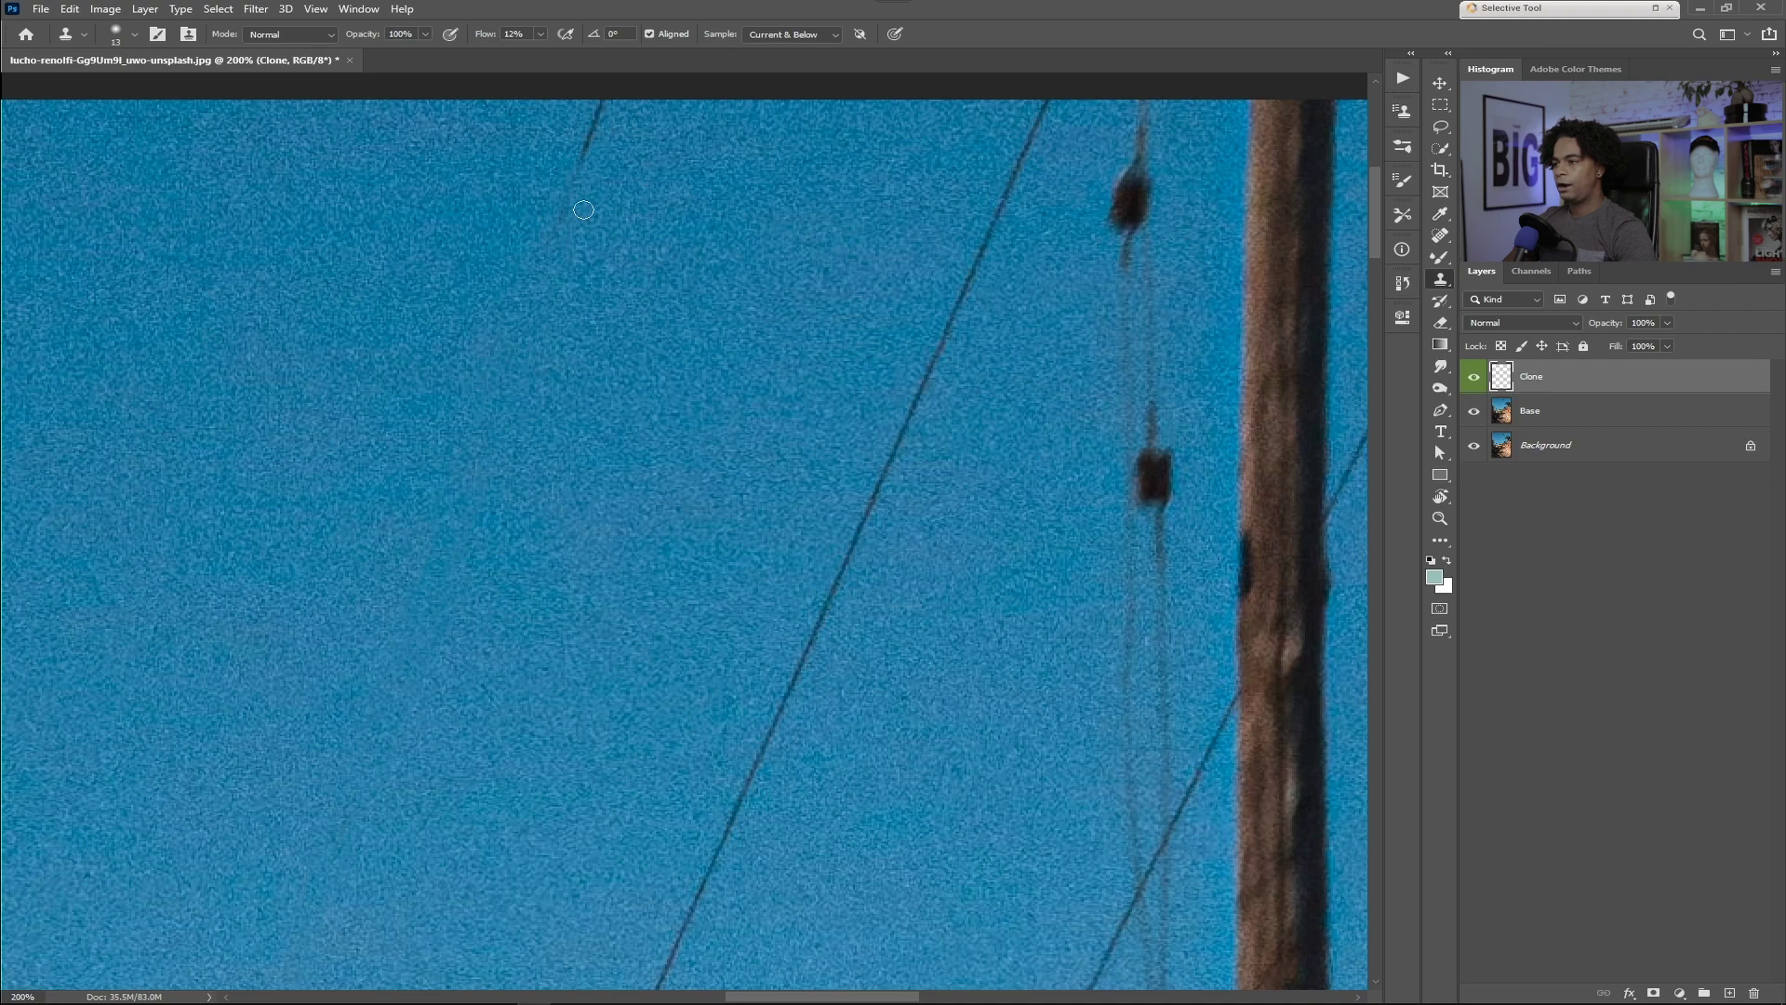
mouse_move(592, 153)
left_mouse_down()
mouse_move(562, 206)
mouse_move(595, 176)
mouse_move(601, 116)
mouse_move(572, 180)
left_mouse_up()
- Clone sky over the upper end of the second power line, working down from the photo's top edge
mouse_move(727, 305)
left_mouse_down()
mouse_move(534, 418)
mouse_move(538, 398)
left_mouse_up()
left_click_drag(840, 198, 844, 218)
mouse_move(811, 294)
left_mouse_down()
mouse_move(837, 251)
mouse_move(781, 388)
left_mouse_up()
left_click_drag(737, 456, 678, 592)
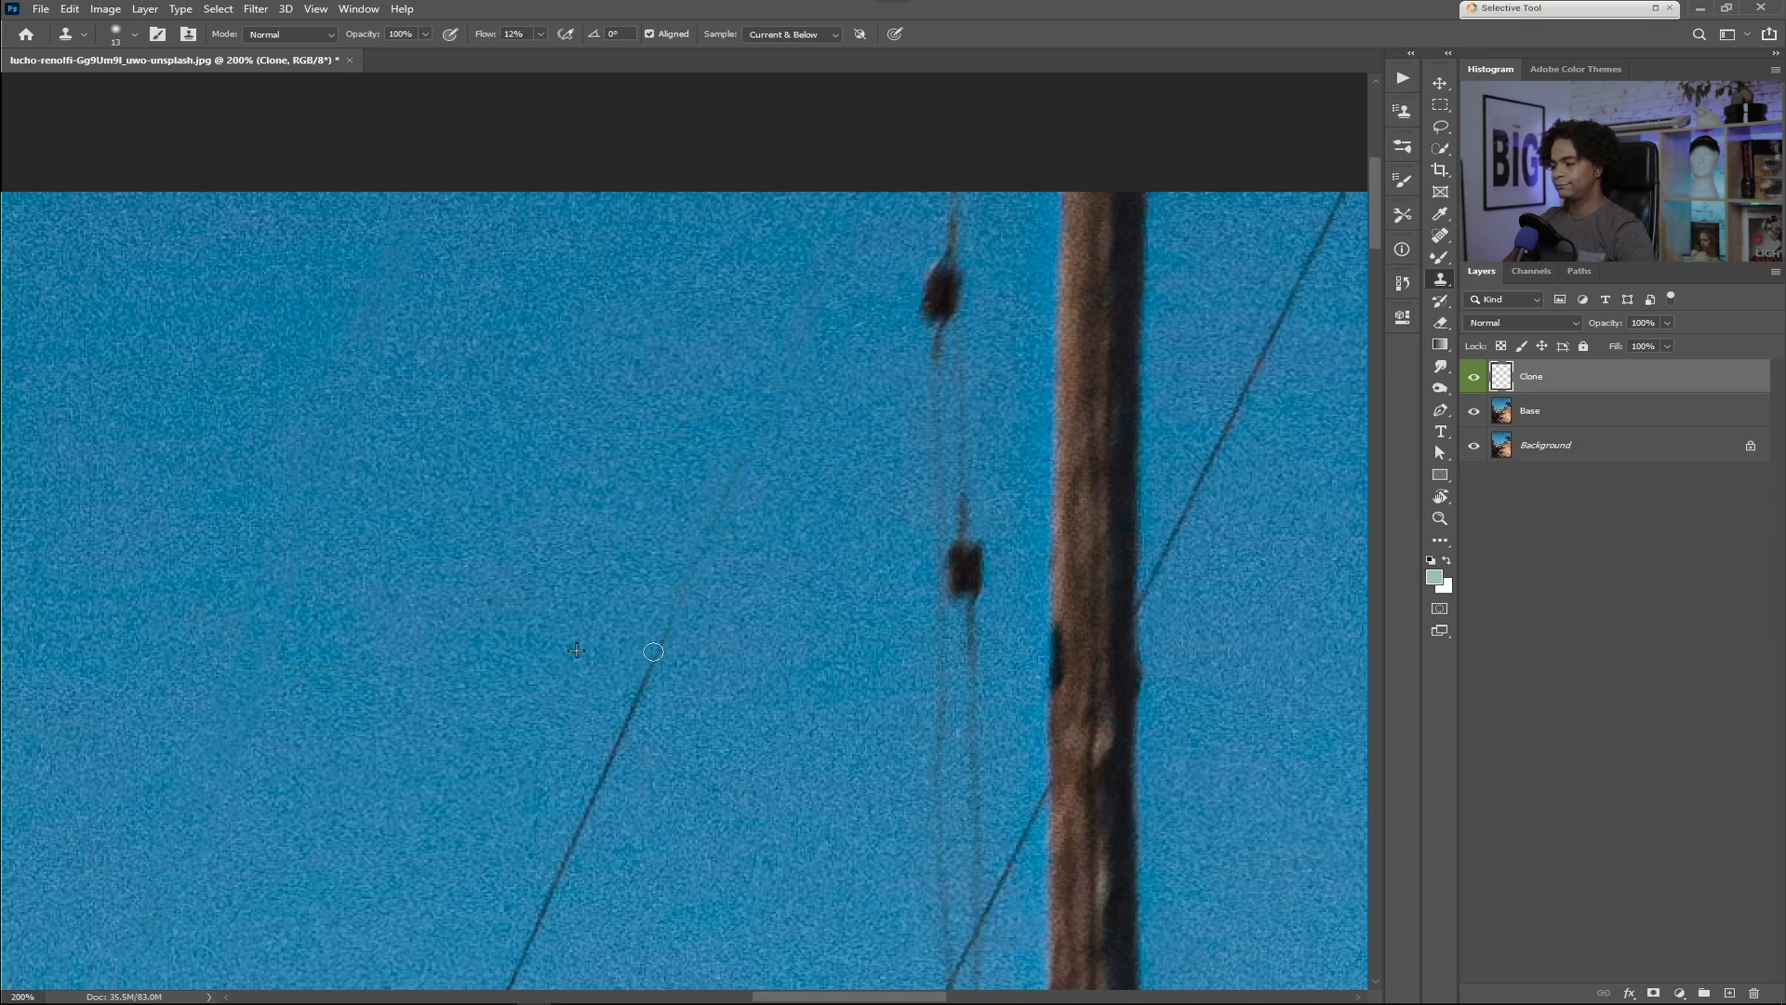
left_click_drag(653, 652, 599, 770)
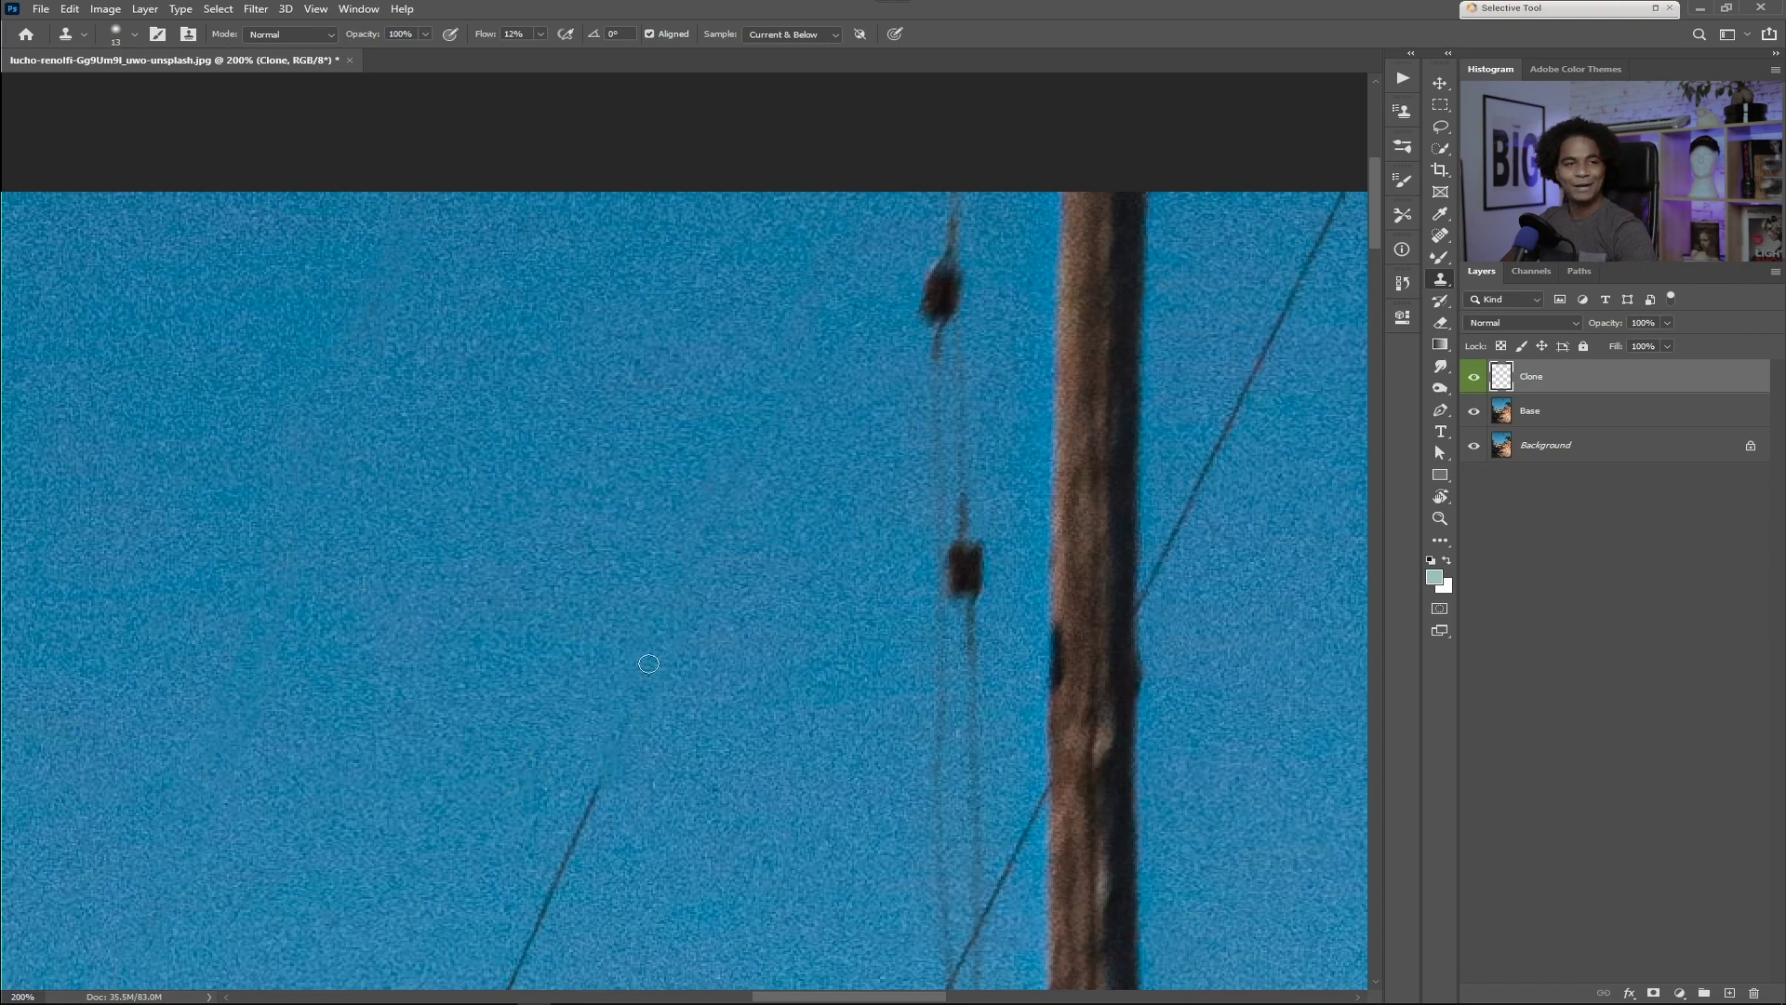
- Continue cloning sky down the middle stretch of the second power line with long strokes along it
left_click_drag(659, 549, 763, 293)
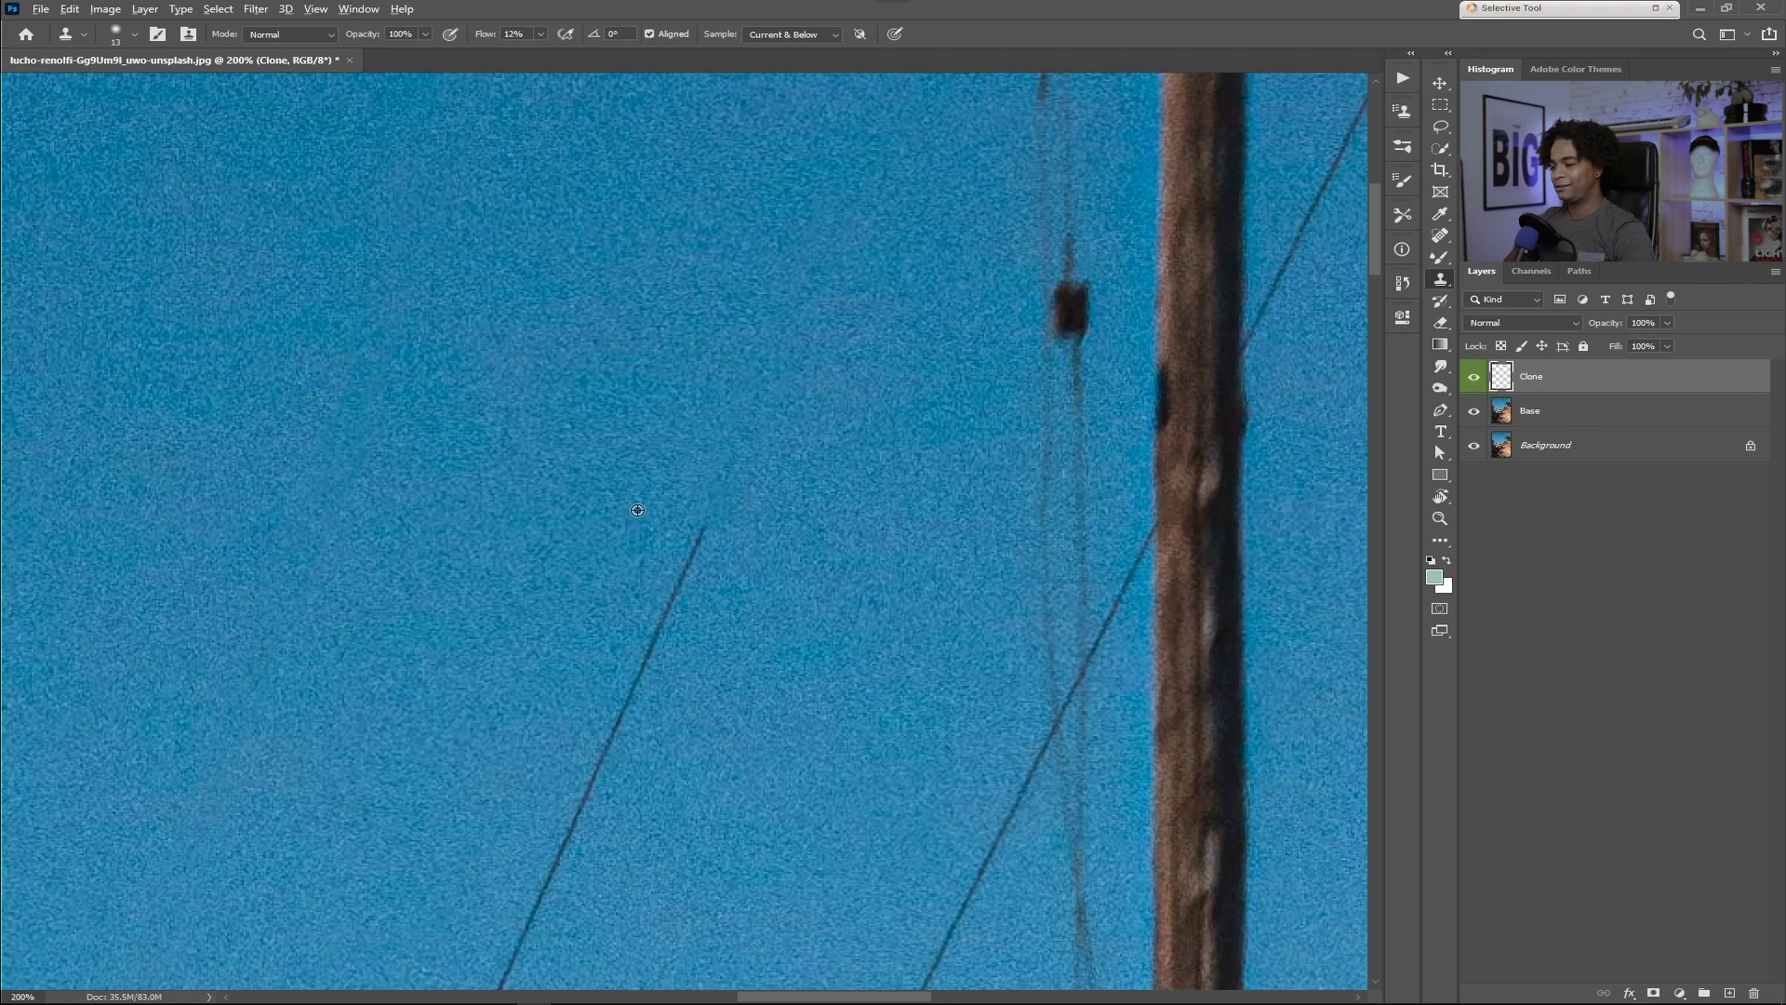
left_click_drag(699, 532, 561, 849)
left_click_drag(631, 682, 686, 350)
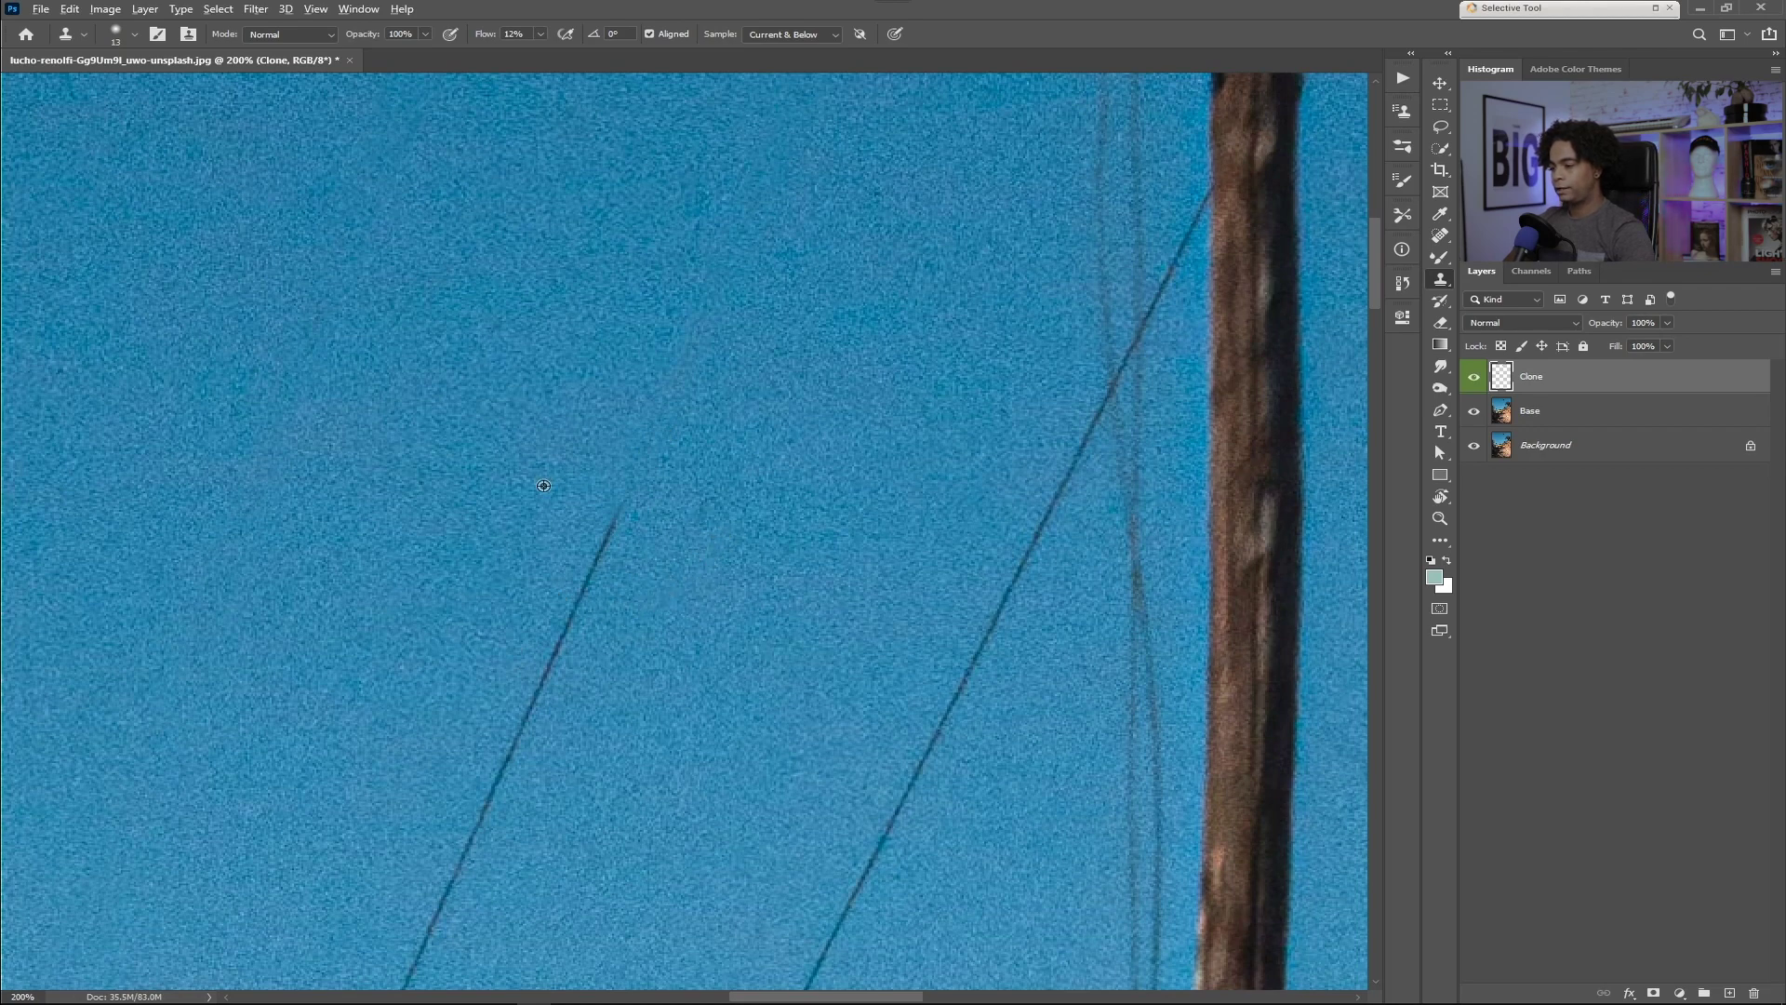
left_click_drag(620, 494, 429, 940)
left_click_drag(601, 728, 796, 347)
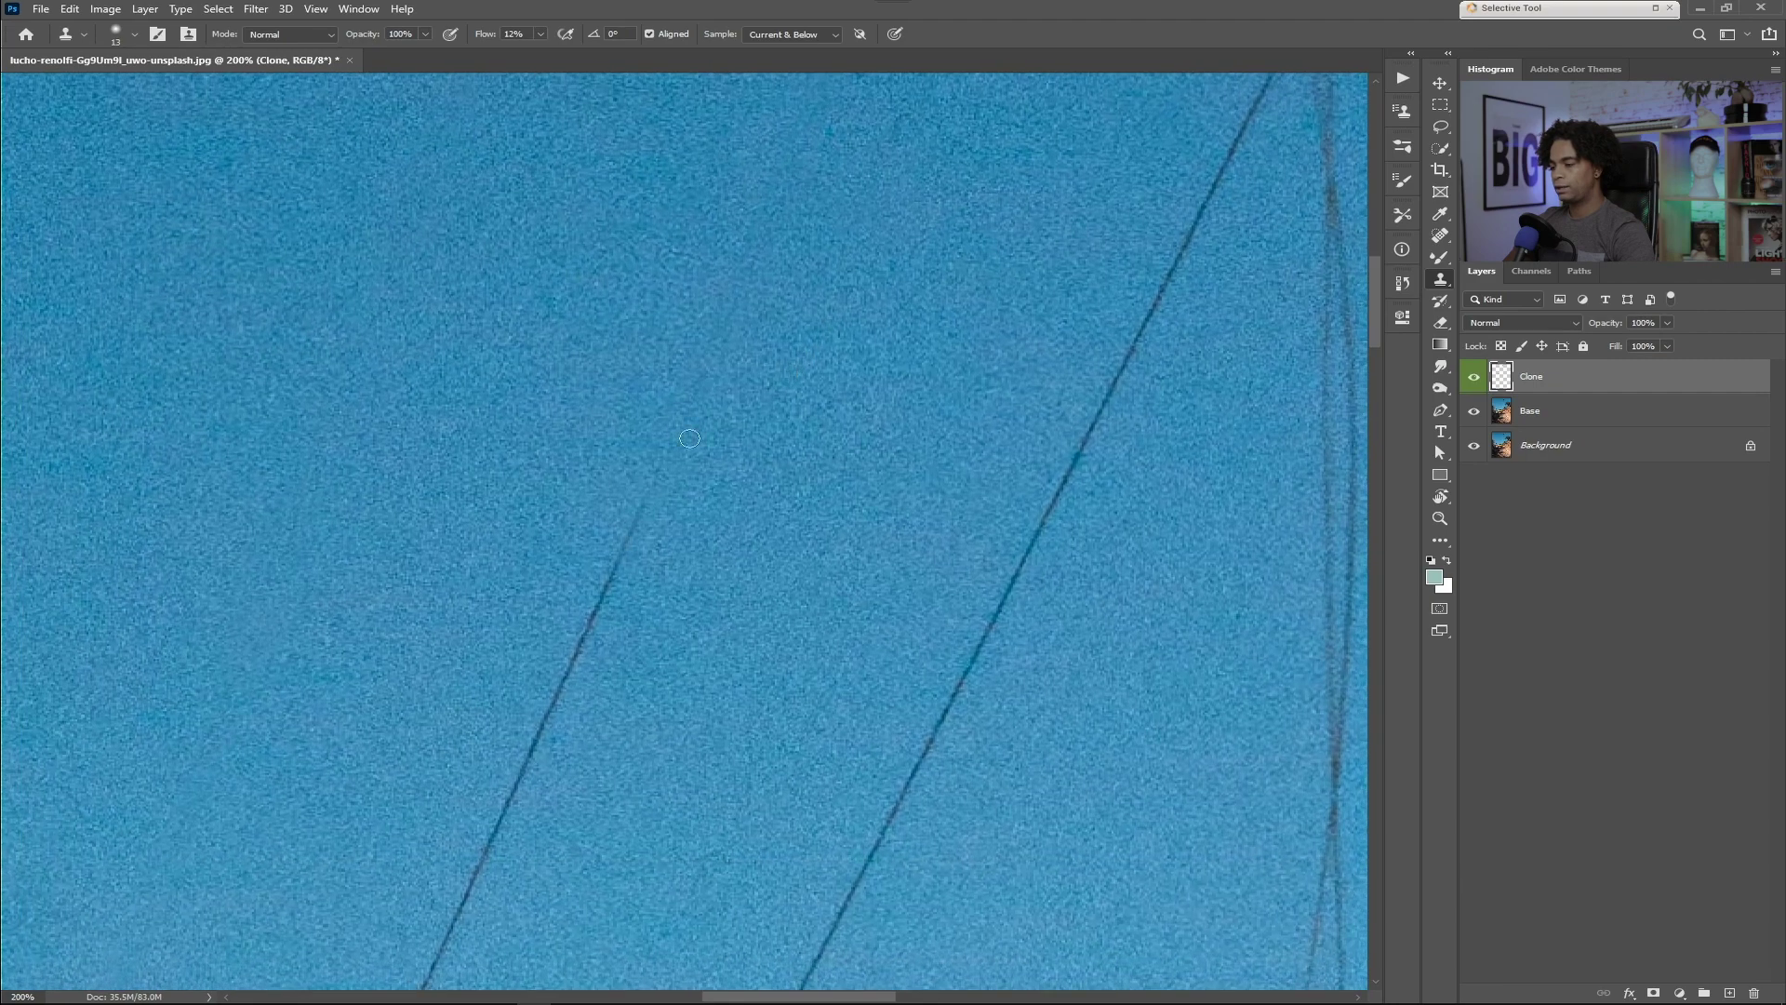
mouse_move(616, 540)
left_mouse_down()
mouse_move(589, 663)
mouse_move(581, 677)
mouse_move(602, 603)
mouse_move(542, 688)
mouse_move(492, 818)
mouse_move(548, 725)
mouse_move(610, 533)
mouse_move(595, 582)
mouse_move(621, 558)
mouse_move(482, 865)
left_mouse_up()
- Resample nearby sky and clone it over the second power line's lower stretch, matching the lighter blue
left_click(565, 954, "alt")
left_click_drag(444, 934, 475, 832)
mouse_move(616, 760)
left_mouse_down()
mouse_move(813, 432)
mouse_move(630, 648)
mouse_move(659, 581)
left_mouse_up()
mouse_move(612, 658)
left_mouse_down()
mouse_move(659, 591)
mouse_move(607, 689)
left_mouse_up()
left_click_drag(710, 595, 940, 244)
mouse_move(817, 354)
left_mouse_down()
mouse_move(751, 498)
mouse_move(737, 583)
mouse_move(804, 391)
mouse_move(767, 498)
mouse_move(679, 628)
mouse_move(636, 776)
mouse_move(672, 694)
mouse_move(570, 868)
mouse_move(1004, 225)
mouse_move(998, 366)
left_mouse_up()
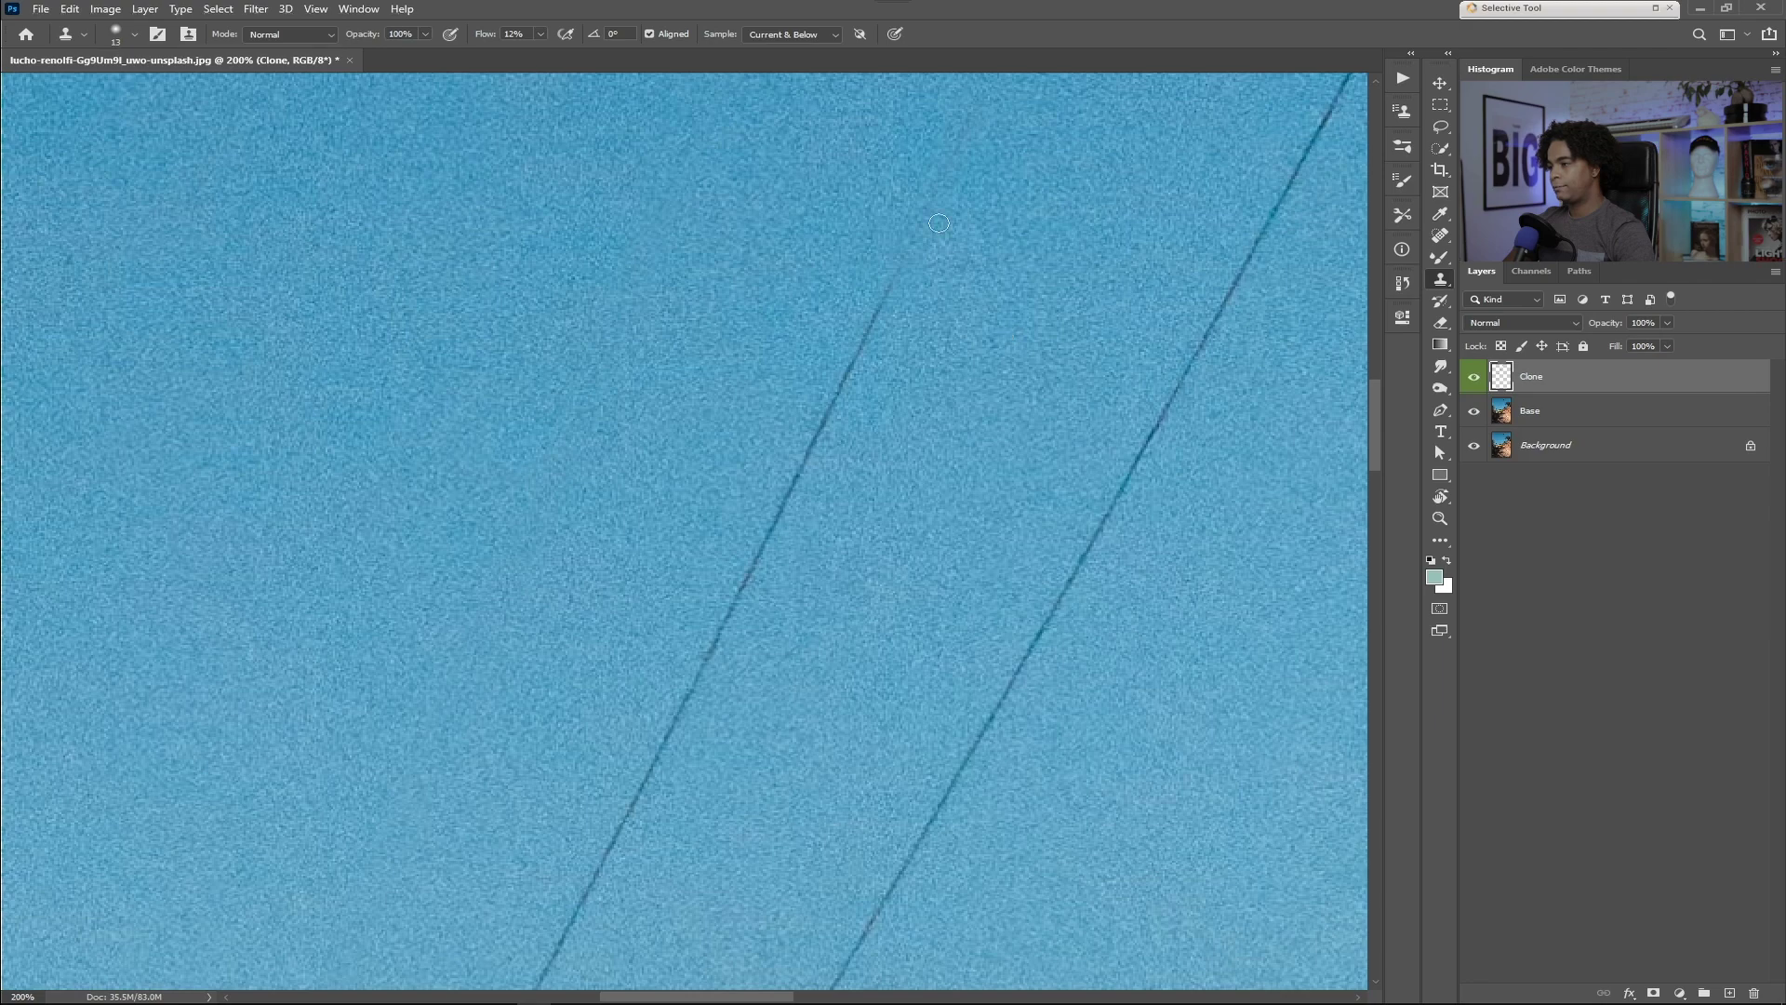
mouse_move(834, 413)
left_mouse_down()
mouse_move(854, 374)
mouse_move(828, 414)
left_mouse_up()
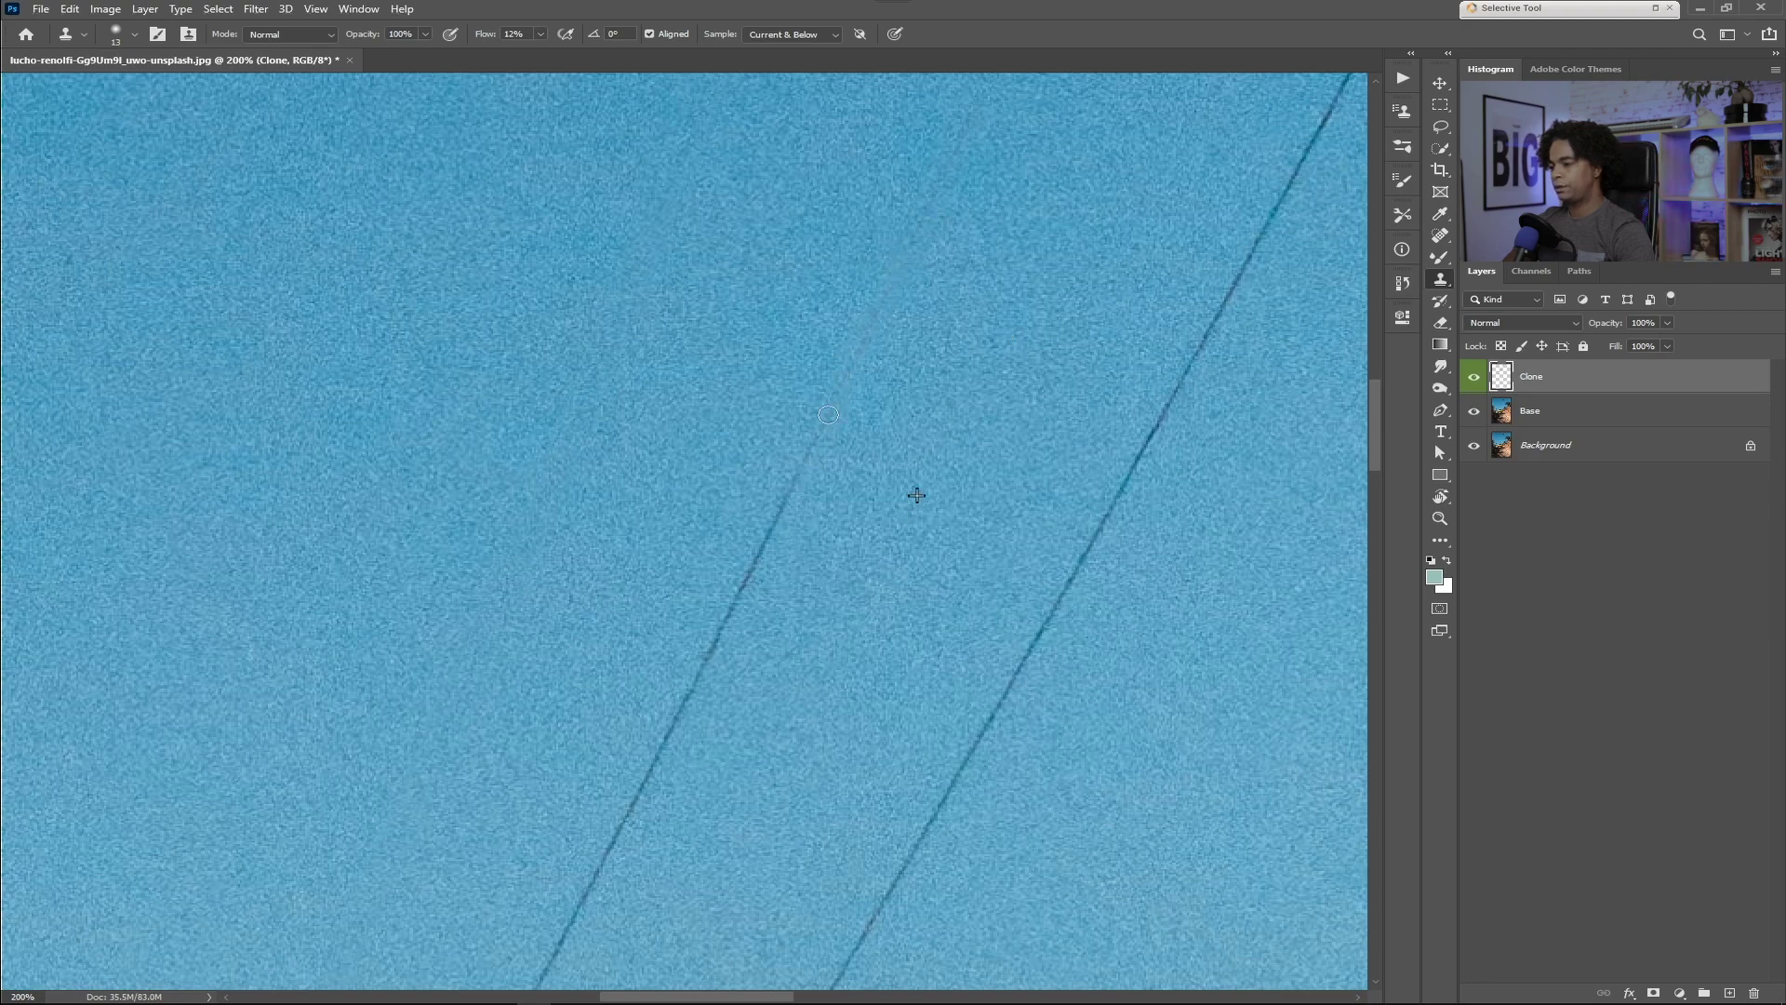
left_click_drag(726, 639, 720, 617)
- Clone sky over the second power line's lowest part down to the hill beside the rally car
left_click_drag(627, 802, 1088, 167)
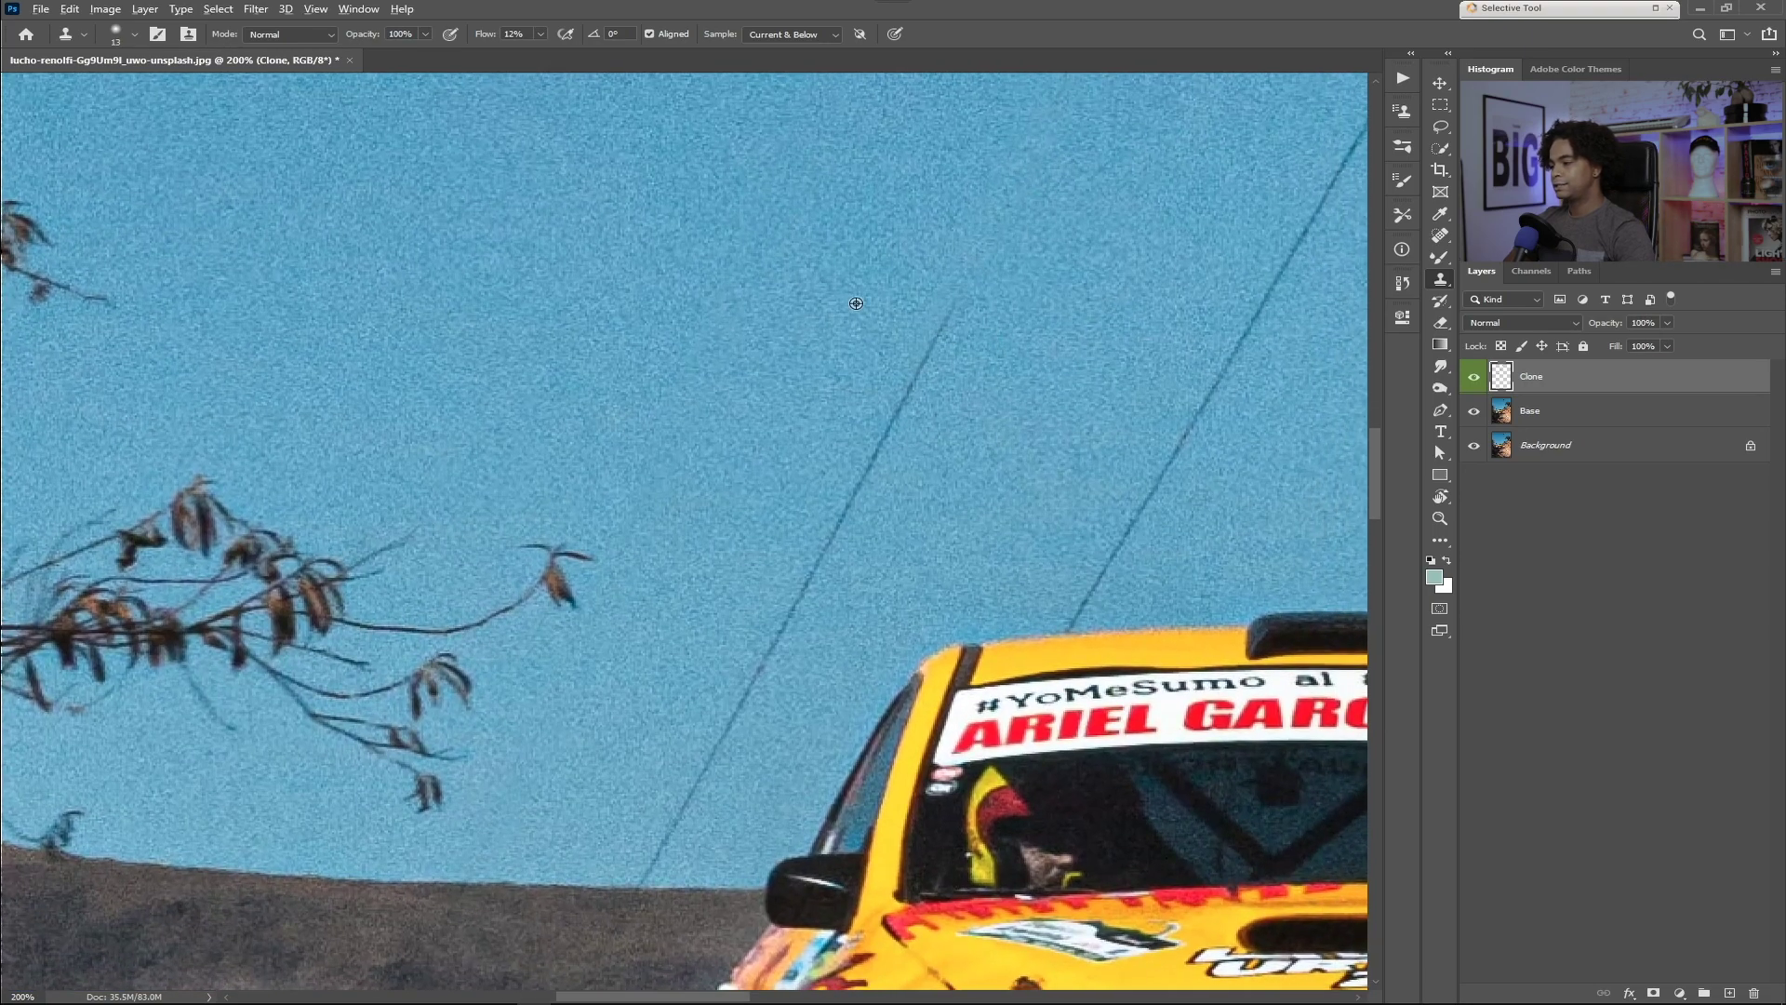
mouse_move(973, 287)
left_mouse_down()
mouse_move(937, 349)
mouse_move(968, 291)
mouse_move(921, 346)
mouse_move(951, 321)
mouse_move(861, 484)
left_mouse_up()
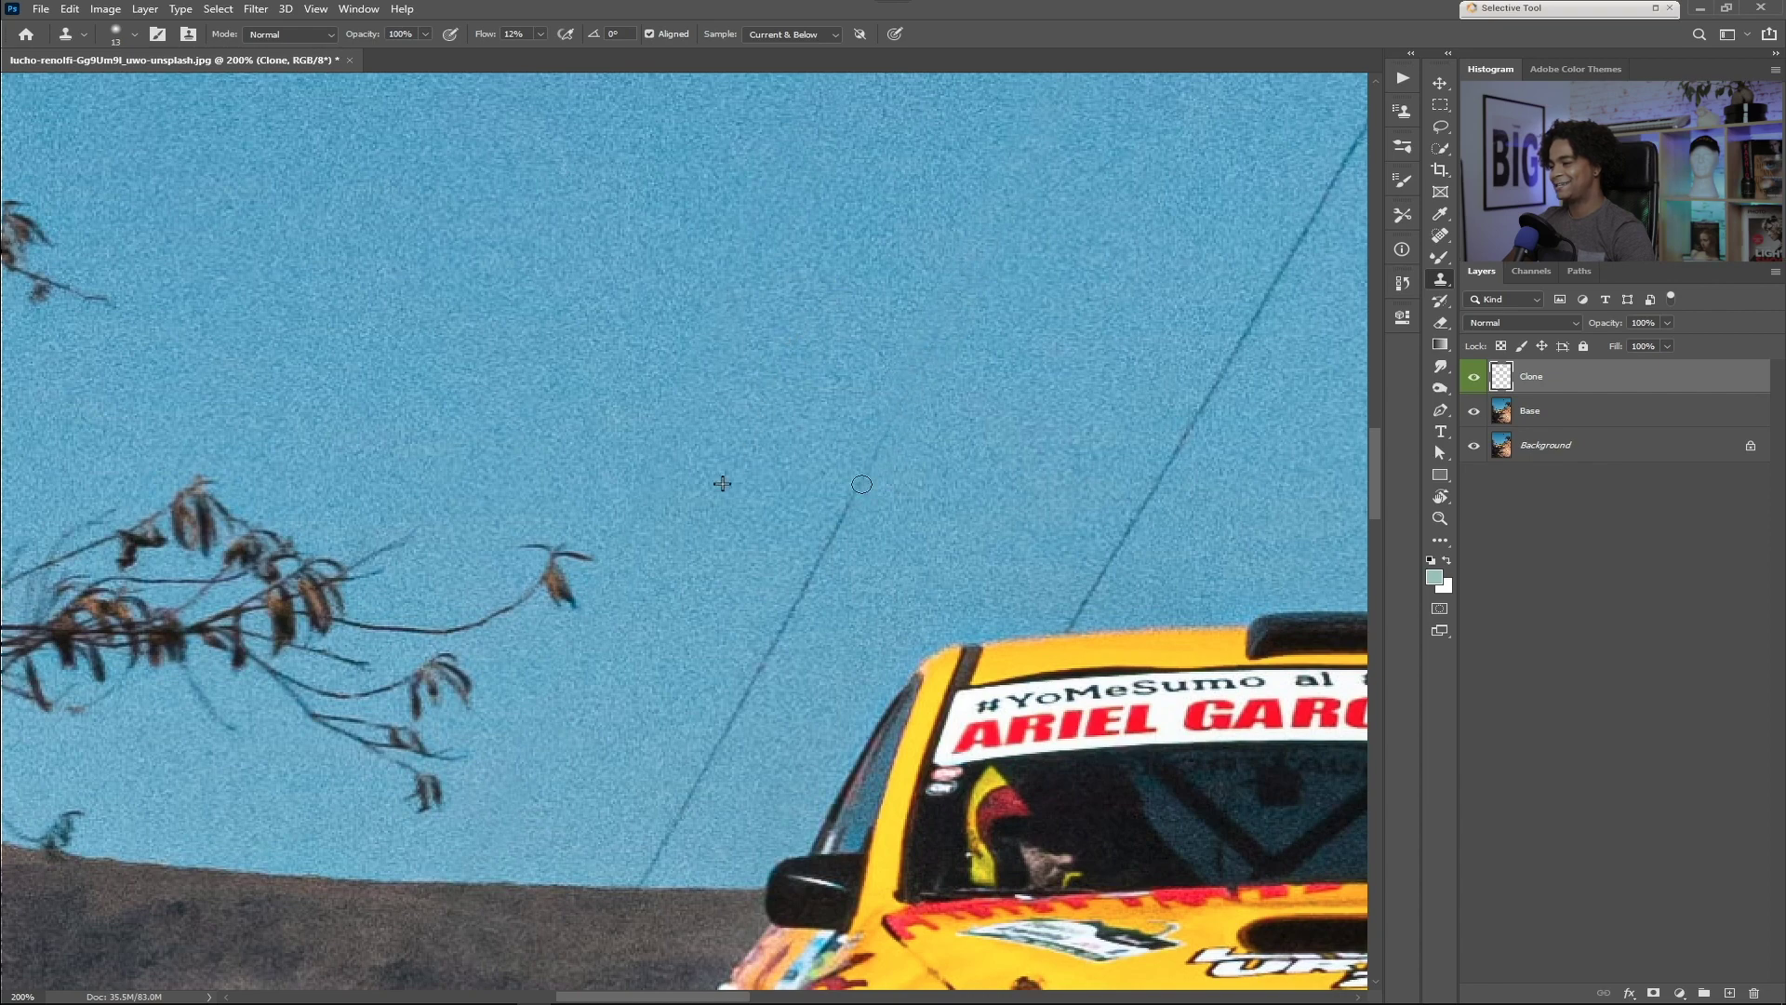
mouse_move(824, 547)
left_mouse_down()
mouse_move(860, 480)
mouse_move(783, 570)
mouse_move(819, 552)
mouse_move(647, 865)
left_mouse_up()
left_click(611, 795, "alt")
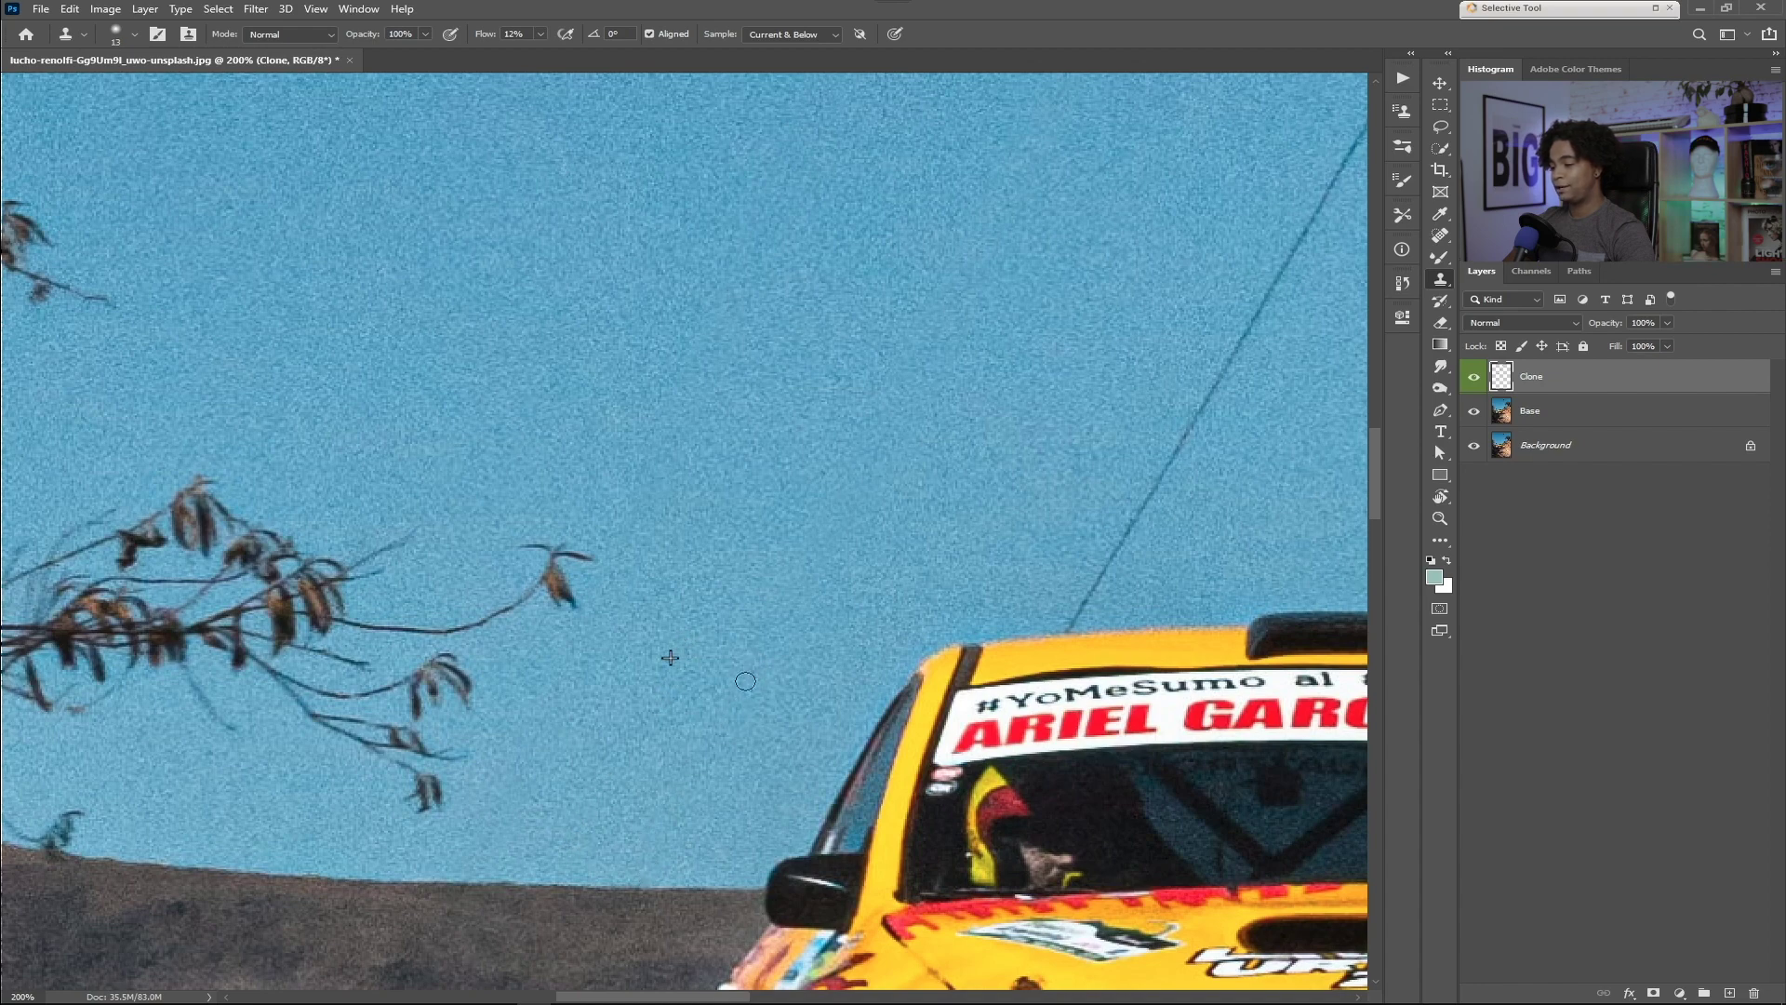
- Clone sky over the third power line's end above the car roof, using a smaller brush and 16% flow
mouse_move(916, 486)
left_mouse_down()
mouse_move(631, 485)
mouse_move(511, 361)
left_mouse_up()
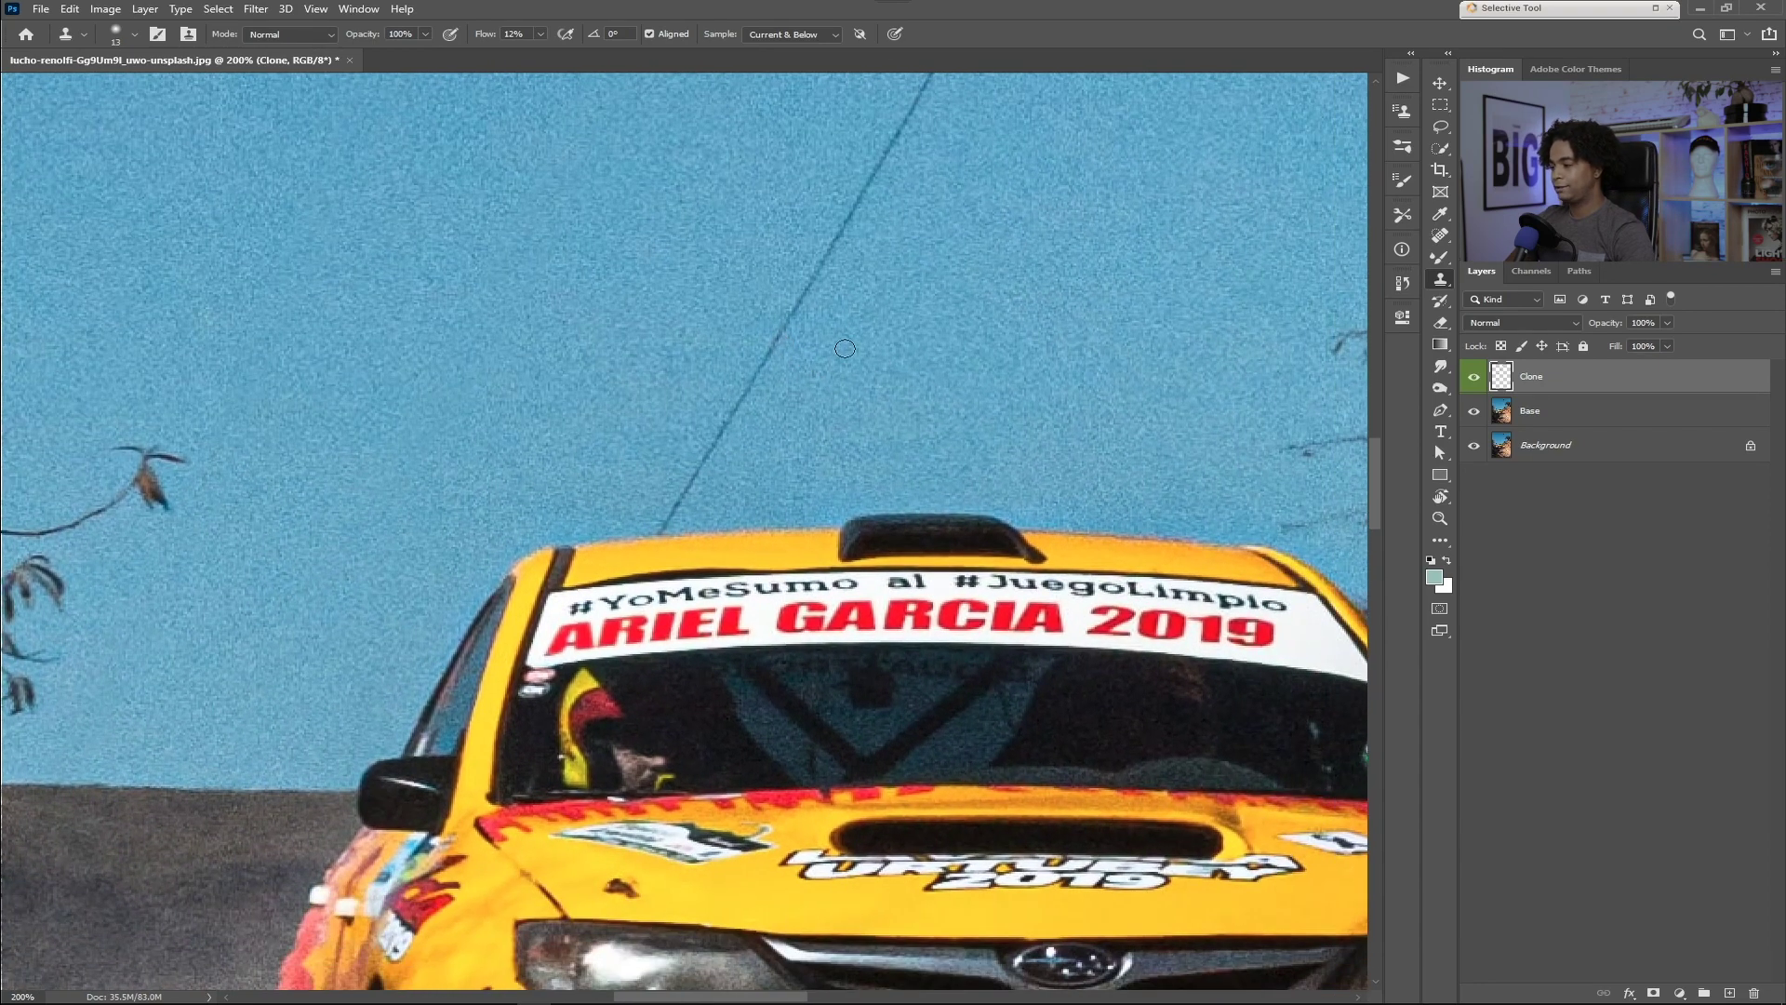
left_click_drag(793, 459, 791, 460)
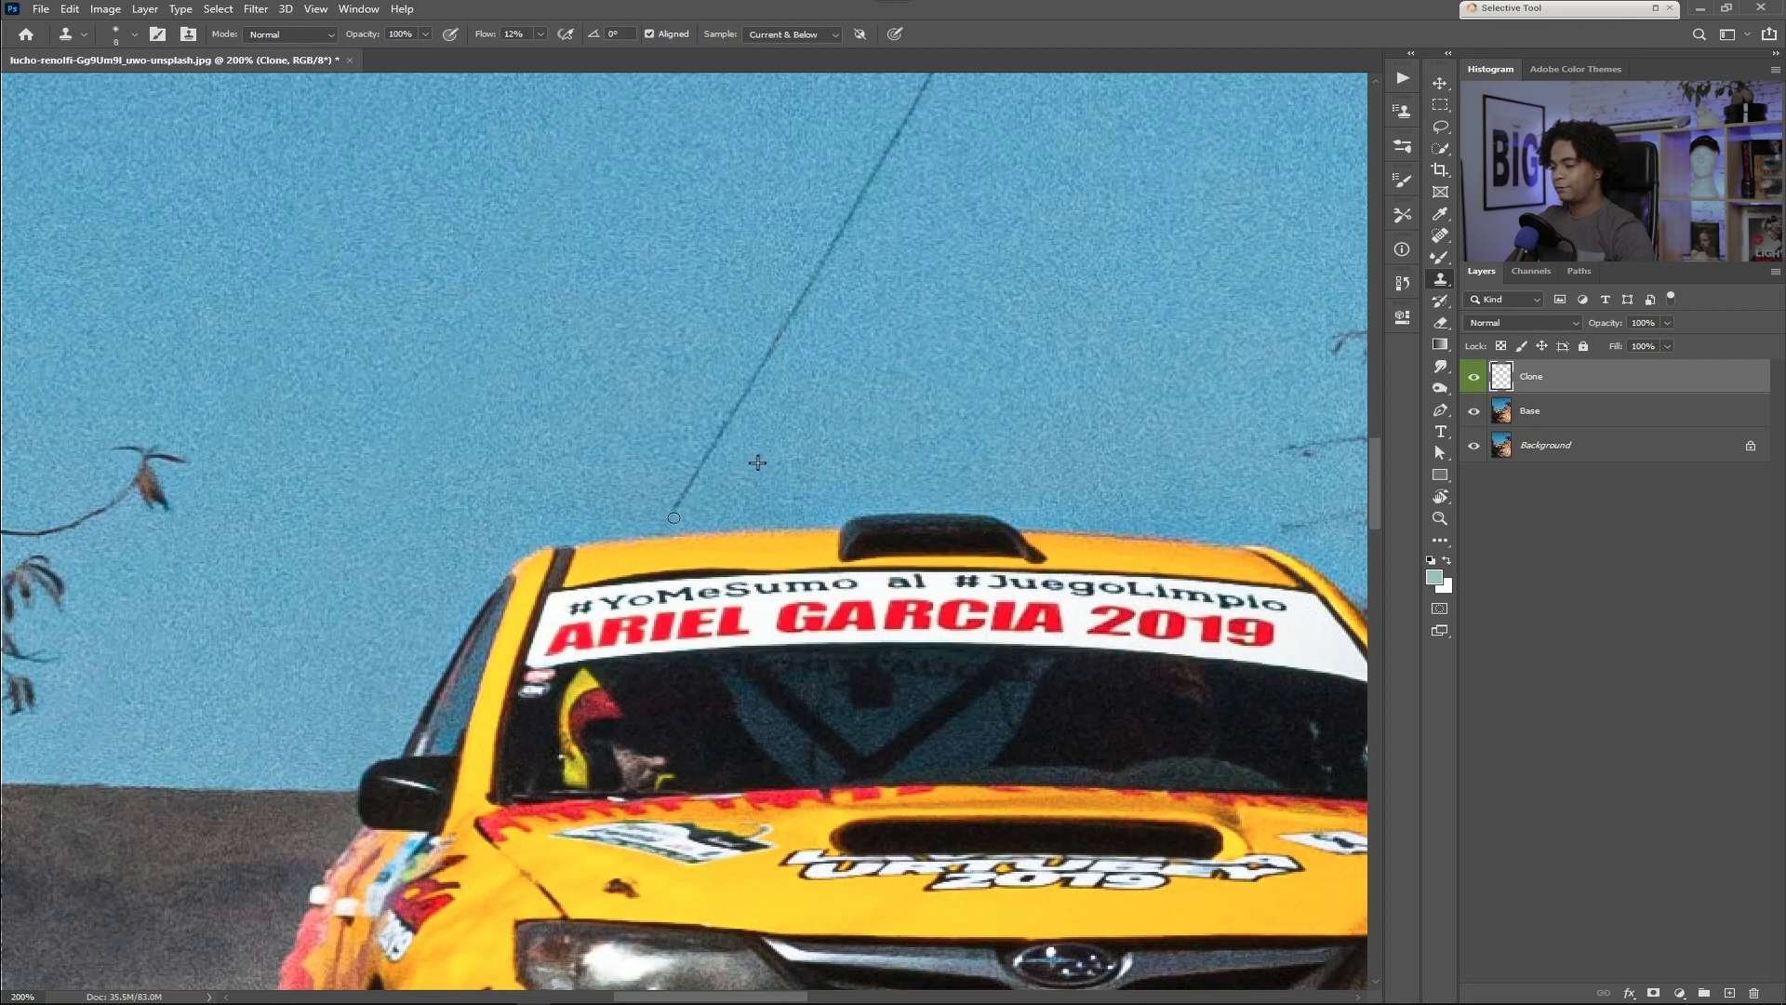
left_click_drag(676, 509, 691, 489)
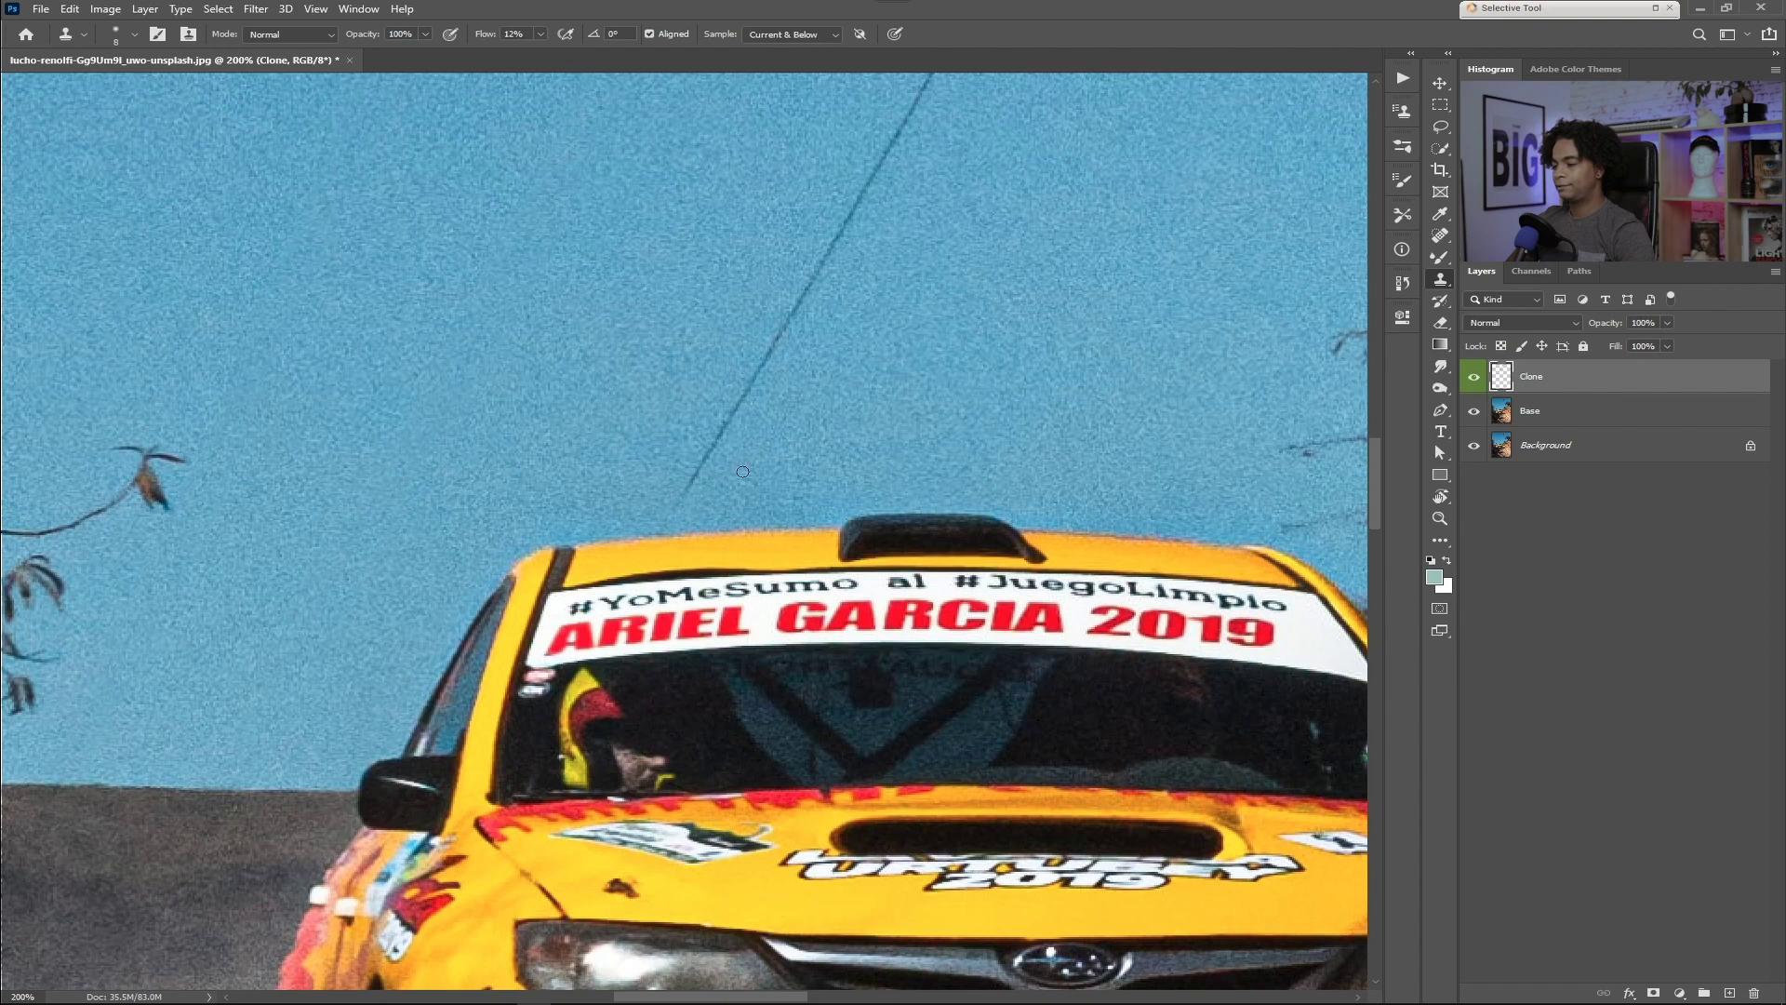
left_click(539, 34)
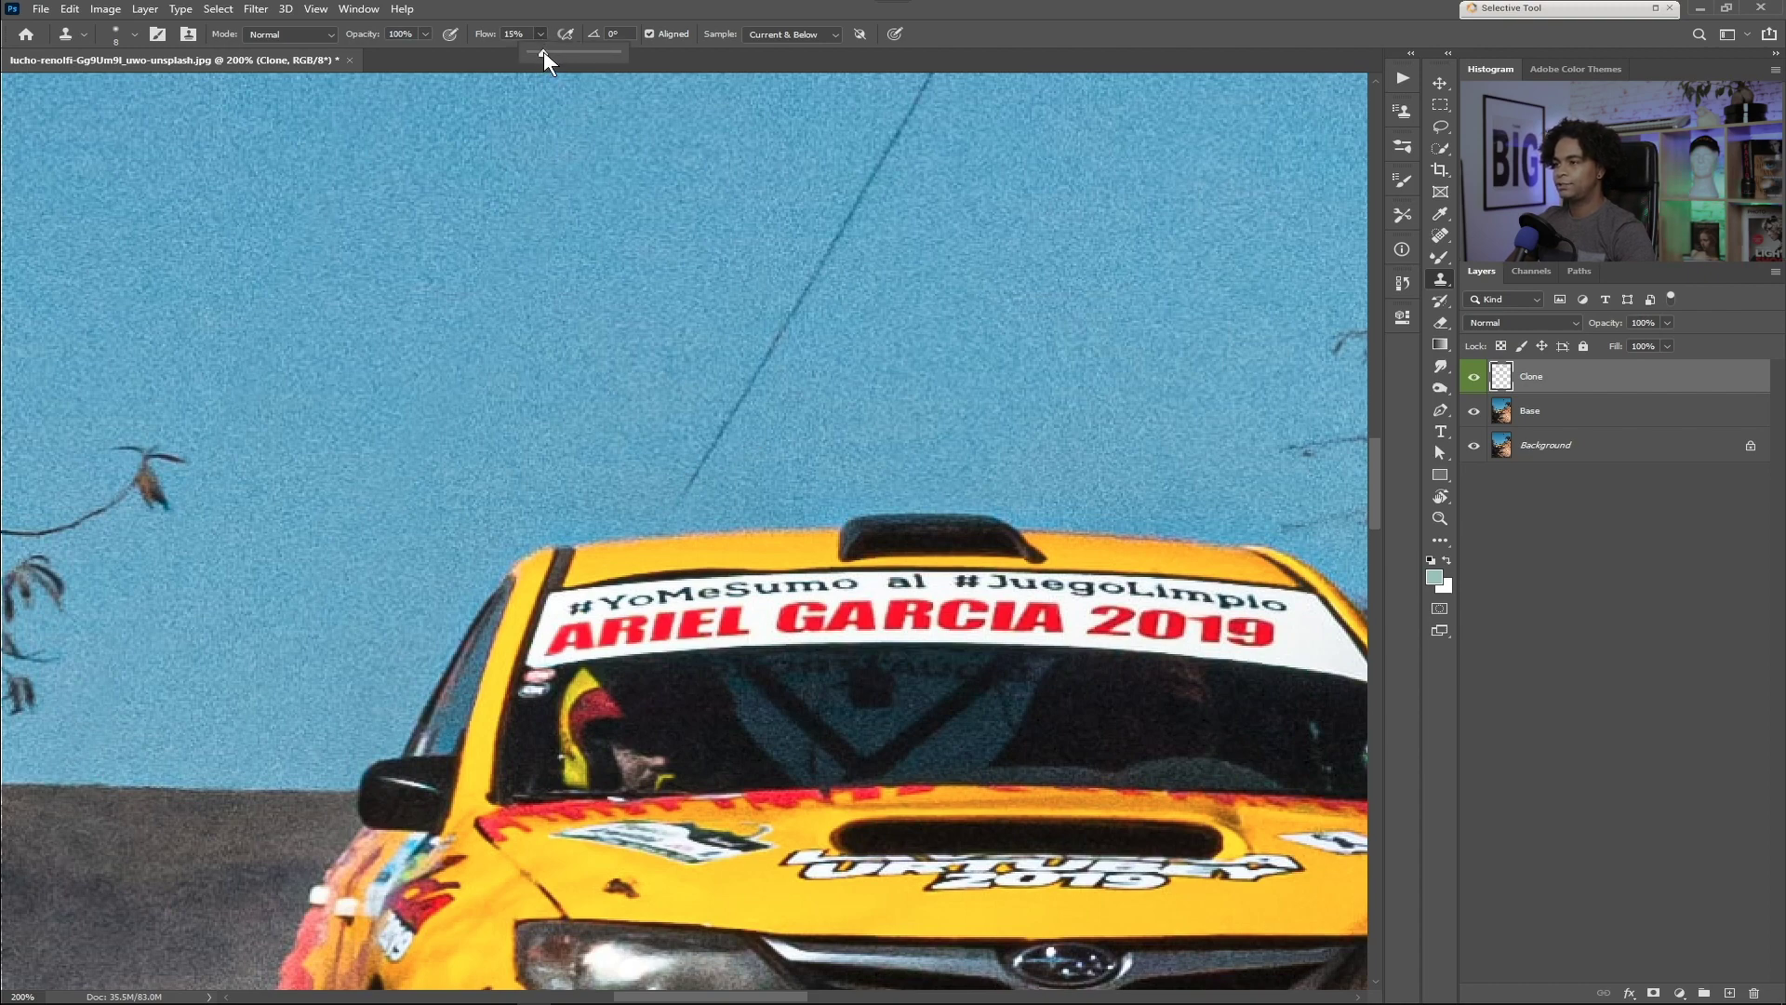
left_click(839, 449, "alt")
left_click_drag(677, 498, 736, 423)
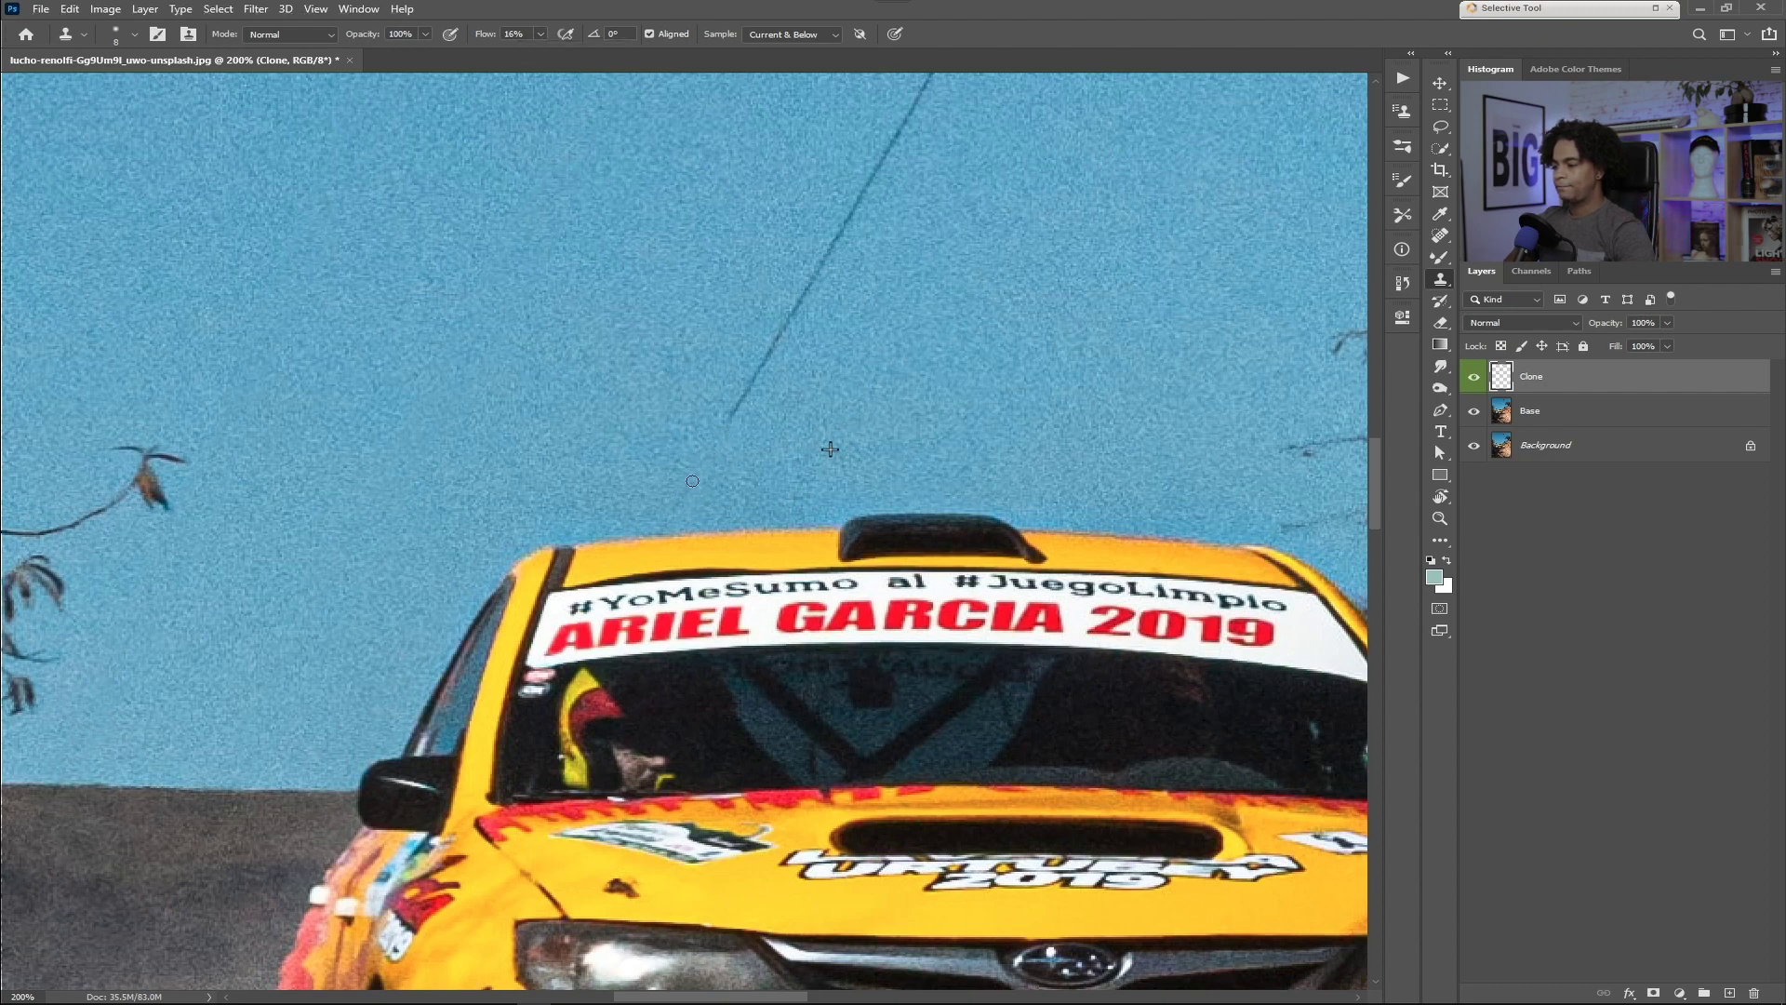
left_click_drag(783, 316, 740, 397)
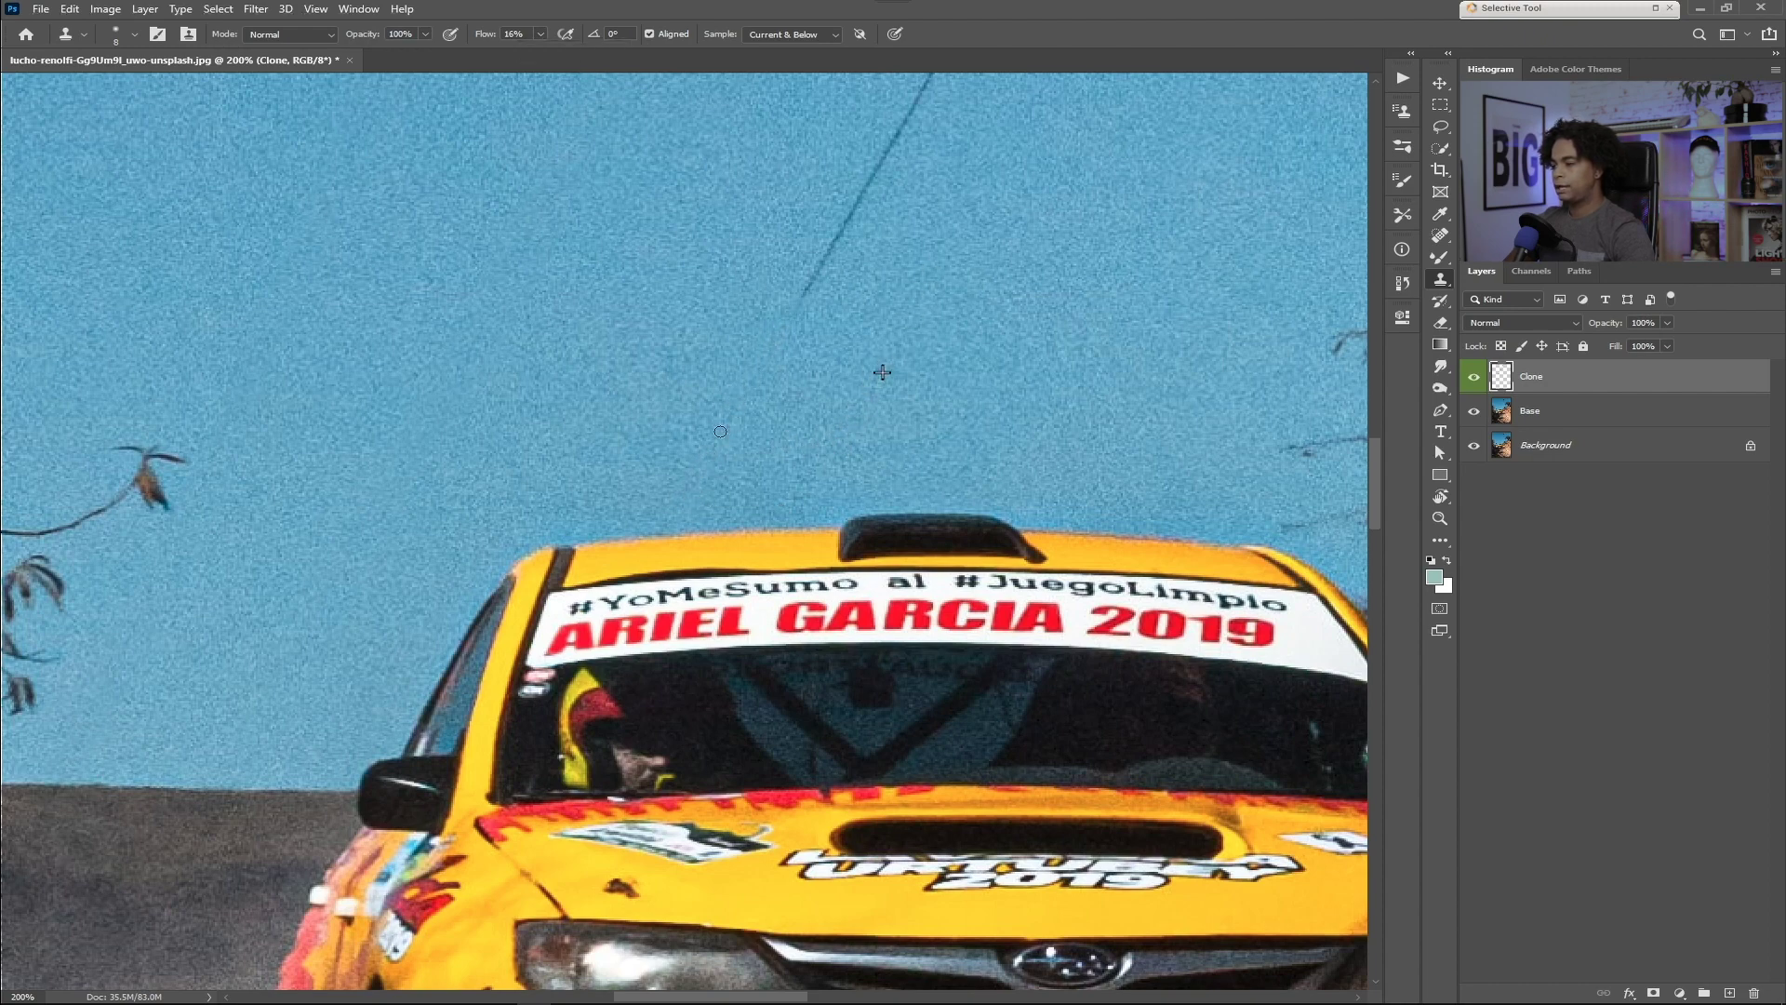
- Extend the sky cloning upward along the third power line, well above the car roof
mouse_move(777, 339)
left_mouse_down()
mouse_move(503, 625)
mouse_move(573, 510)
left_mouse_up()
mouse_move(639, 383)
left_mouse_down()
mouse_move(655, 348)
mouse_move(658, 364)
left_mouse_up()
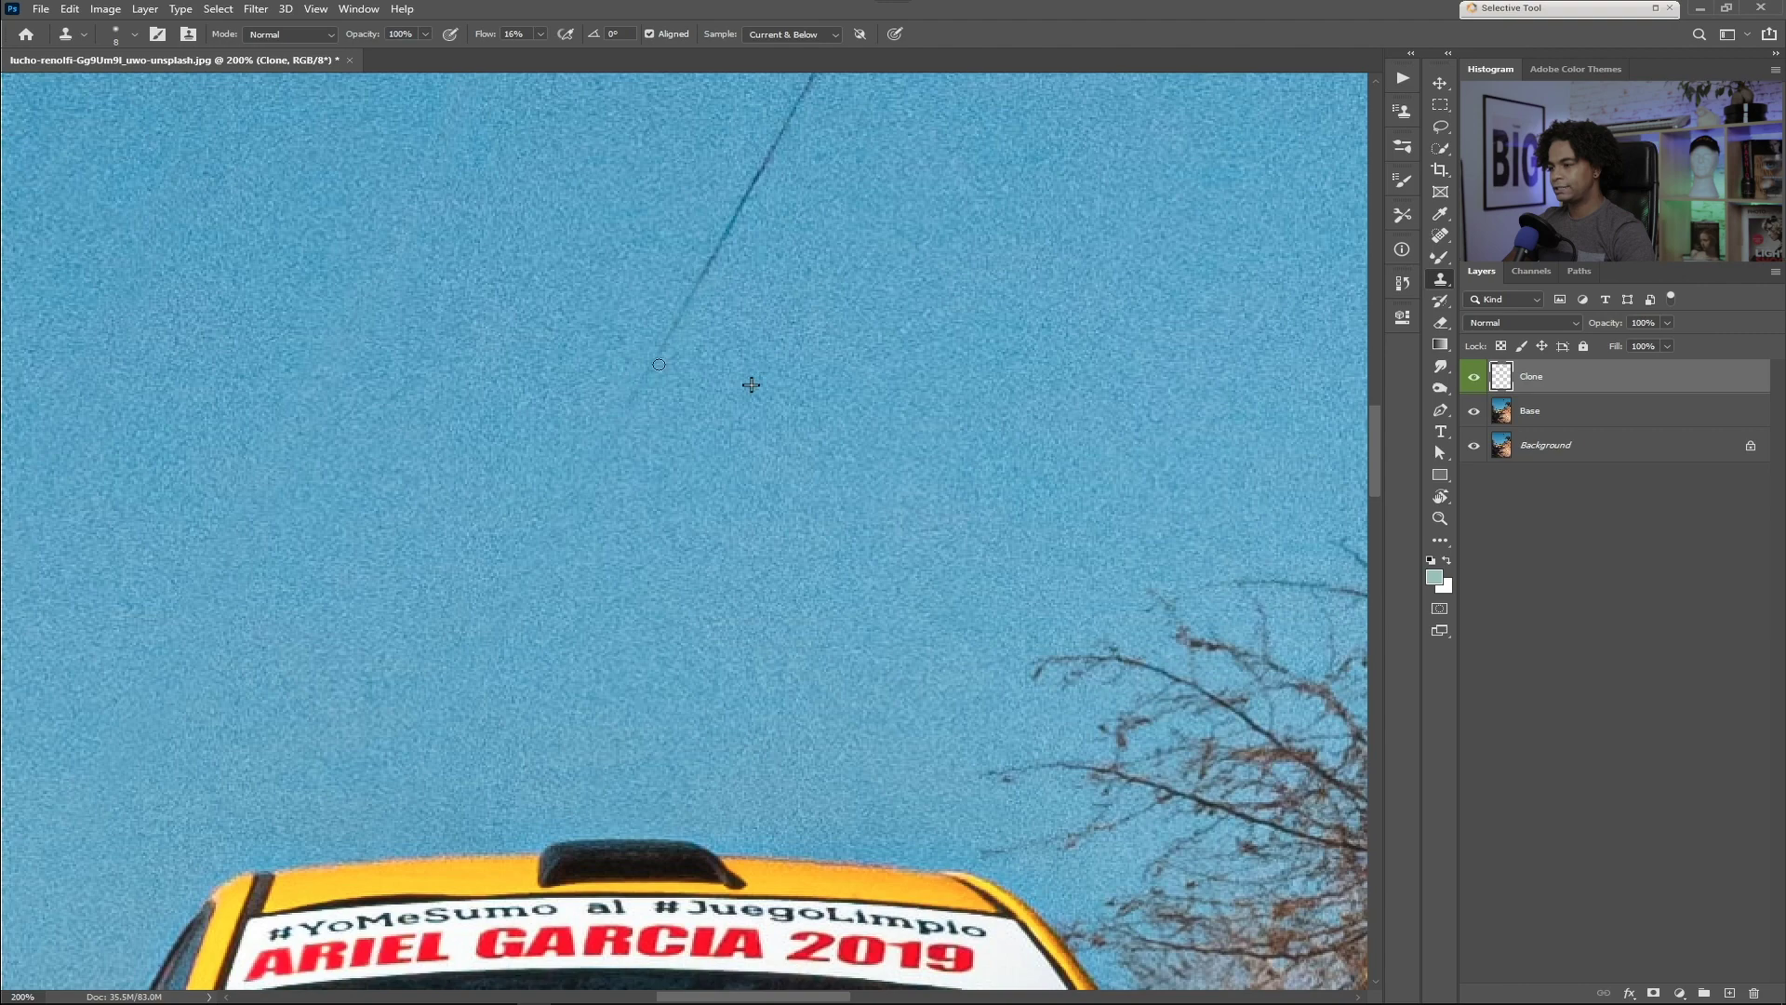
left_click_drag(695, 282, 774, 168)
- Set the brush size to 18 px, resample the sky and clone over the third power line's next stretch upward
left_click_drag(813, 279, 522, 734)
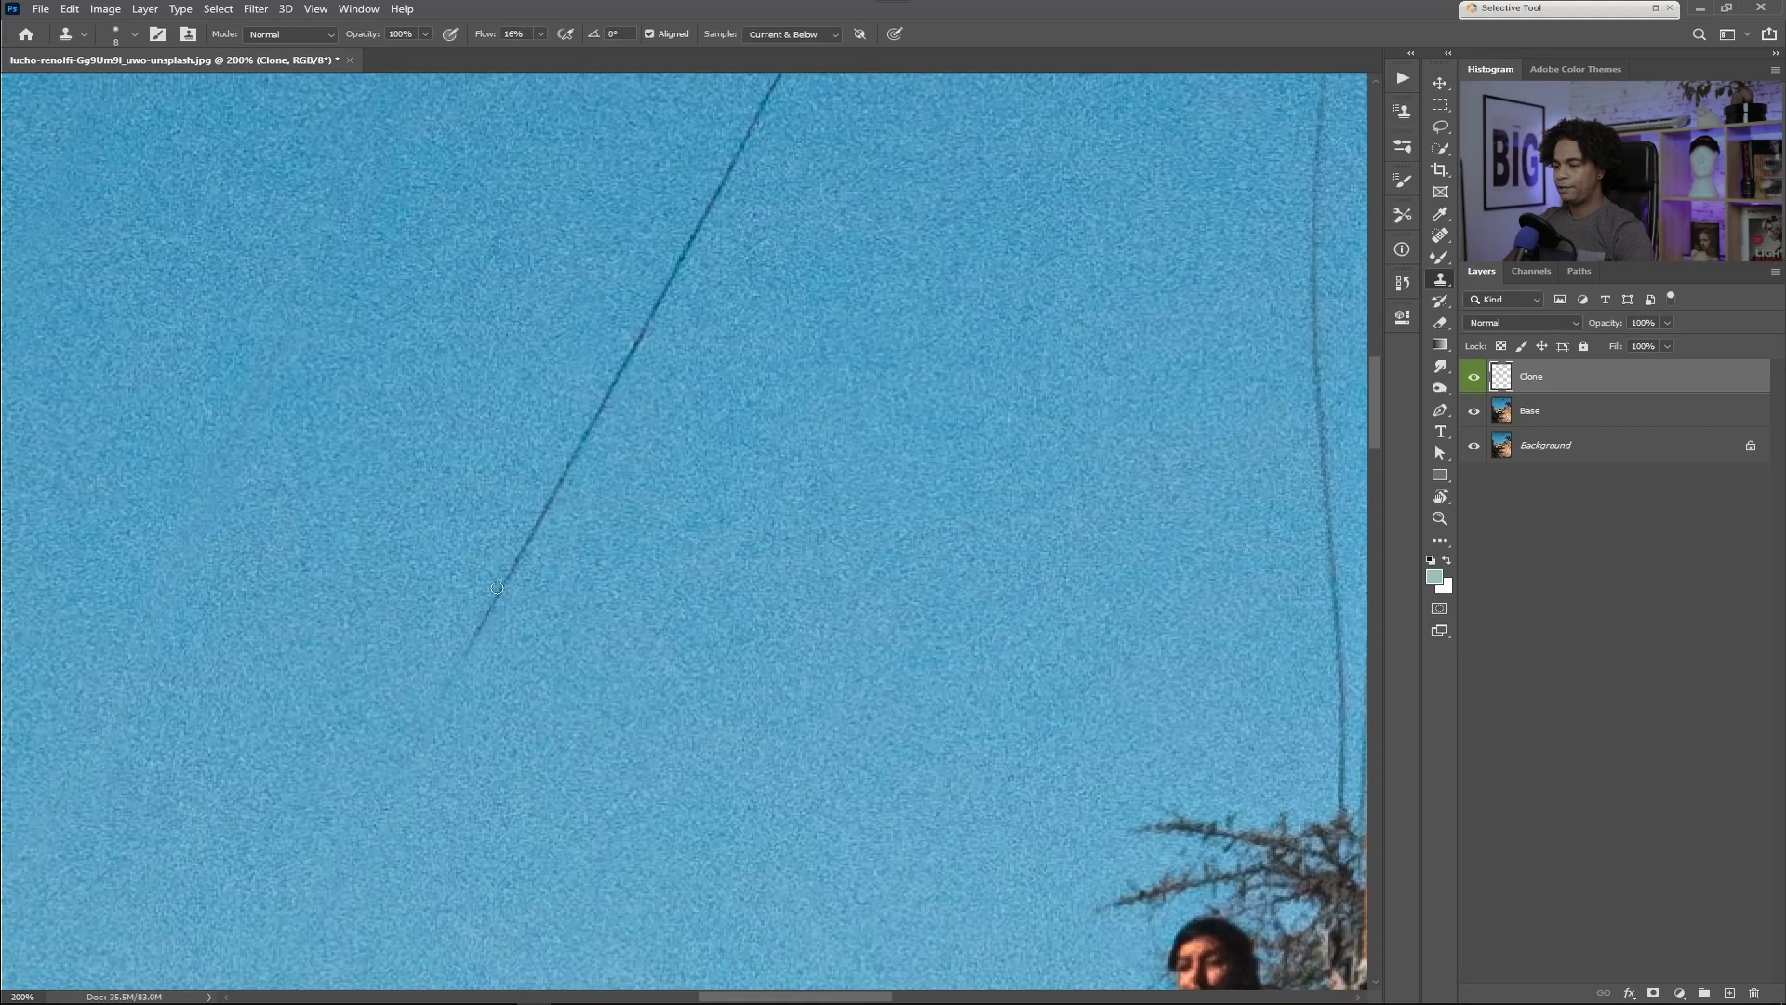
right_click(508, 534, "alt")
mouse_move(230, 443)
left_mouse_down()
mouse_move(248, 434)
mouse_move(261, 474)
left_mouse_up()
left_click(572, 645, "alt")
mouse_move(453, 686)
left_mouse_down()
mouse_move(586, 406)
mouse_move(561, 519)
mouse_move(485, 582)
left_mouse_up()
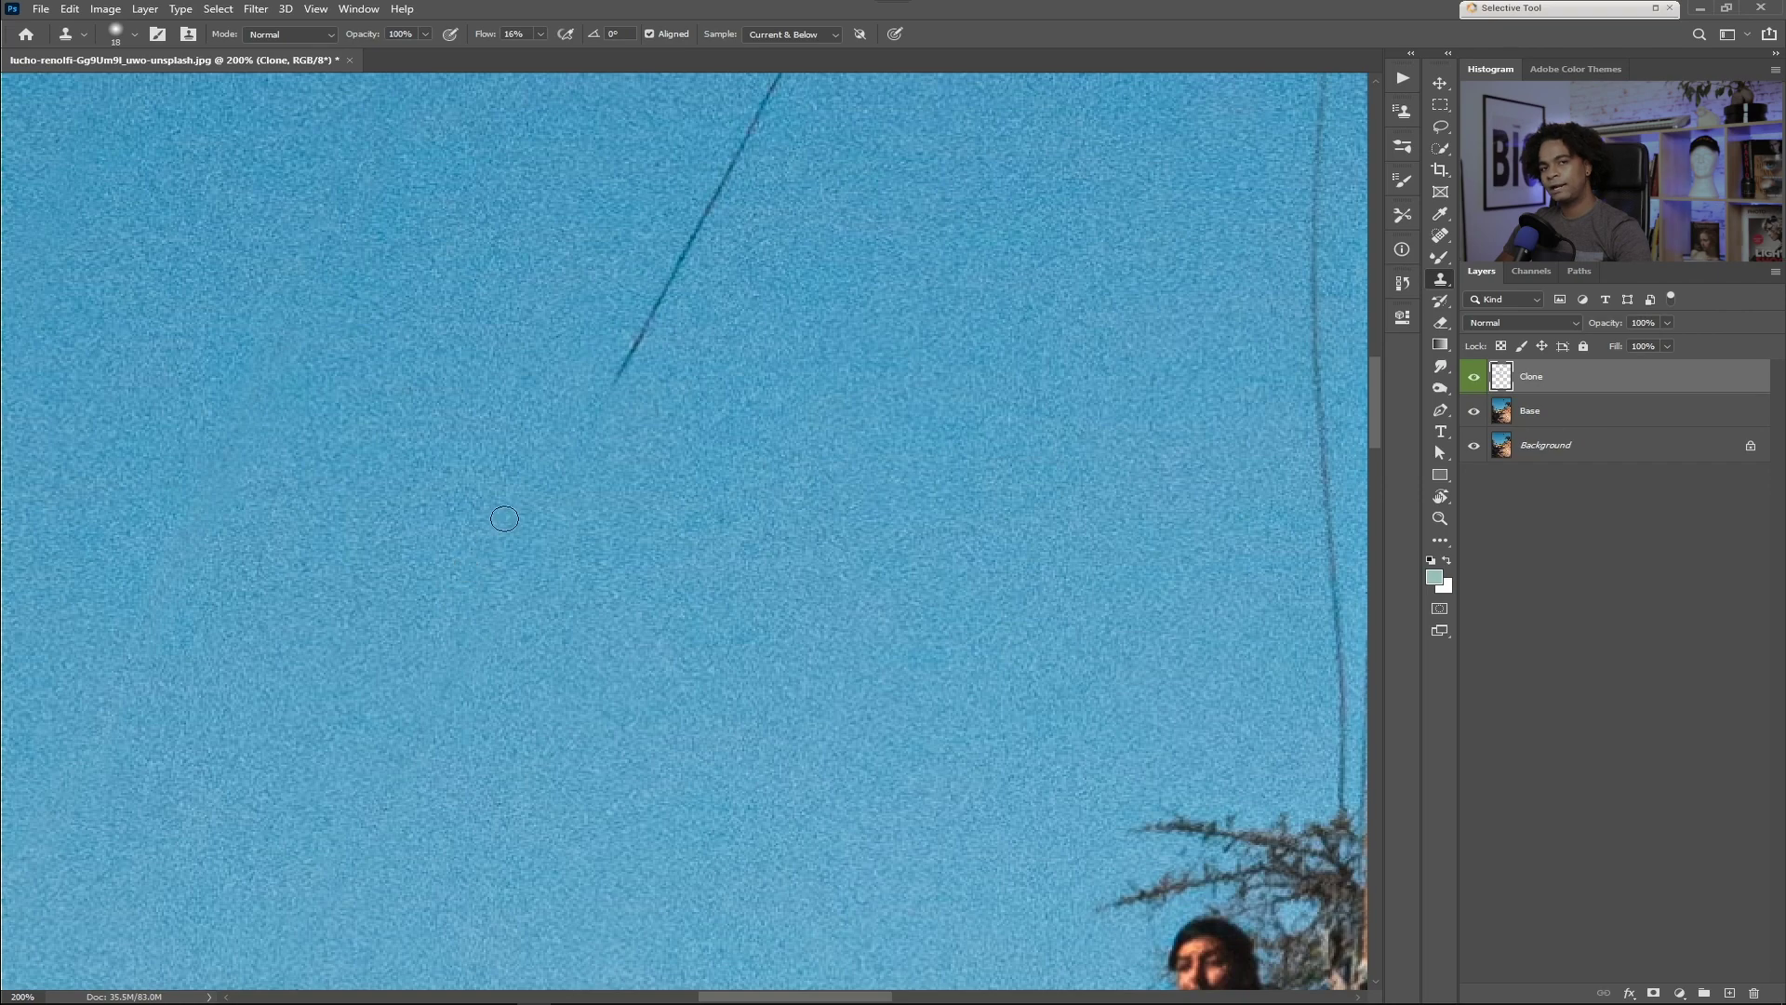
mouse_move(624, 401)
left_mouse_down()
mouse_move(608, 358)
mouse_move(752, 148)
mouse_move(663, 273)
left_mouse_up()
- Continue cloning sky up the third power line's middle stretch toward the wooden pole
left_click_drag(736, 355, 422, 777)
mouse_move(473, 623)
left_mouse_down()
mouse_move(400, 651)
mouse_move(391, 623)
mouse_move(484, 465)
left_mouse_up()
mouse_move(531, 352)
left_mouse_down()
mouse_move(597, 278)
mouse_move(436, 515)
left_mouse_up()
left_click_drag(726, 320, 805, 750)
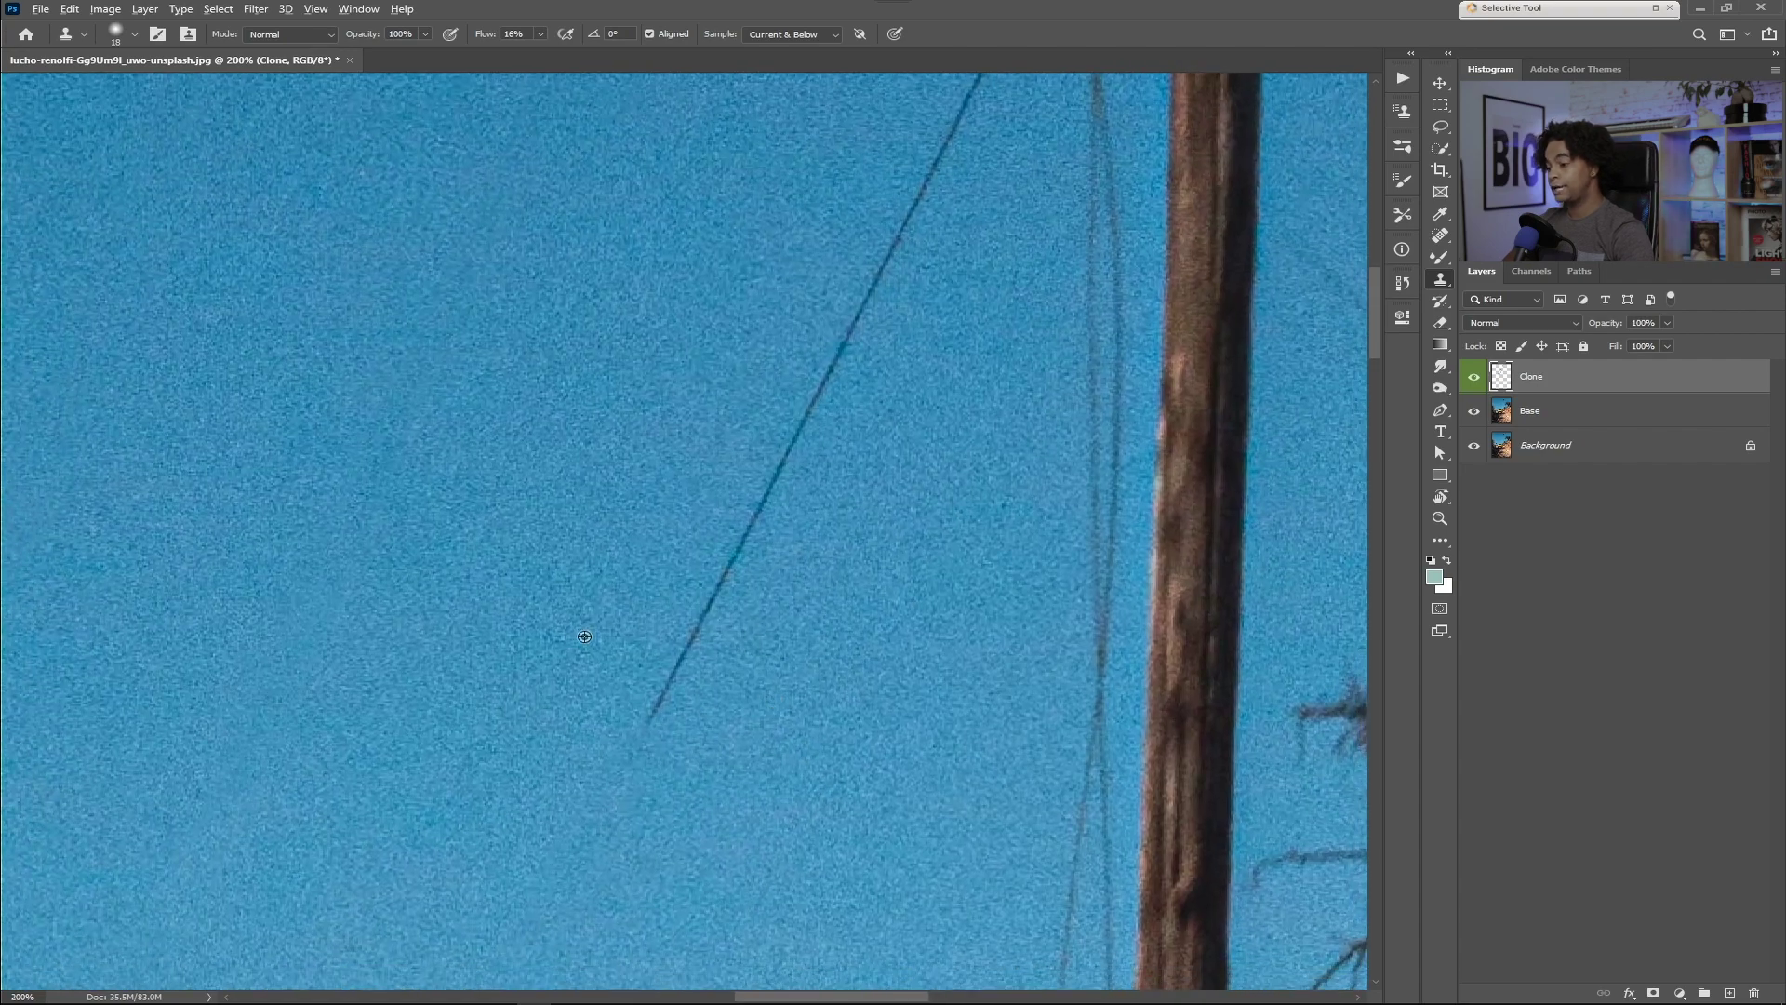
mouse_move(641, 713)
left_mouse_down()
mouse_move(687, 627)
mouse_move(654, 667)
mouse_move(761, 537)
mouse_move(658, 684)
mouse_move(793, 488)
left_mouse_up()
mouse_move(797, 418)
left_mouse_down()
mouse_move(884, 256)
mouse_move(789, 412)
left_mouse_up()
- Clone sky over the third power line where it crosses the thin hanging wires just before the pole
left_click_drag(684, 379, 447, 693)
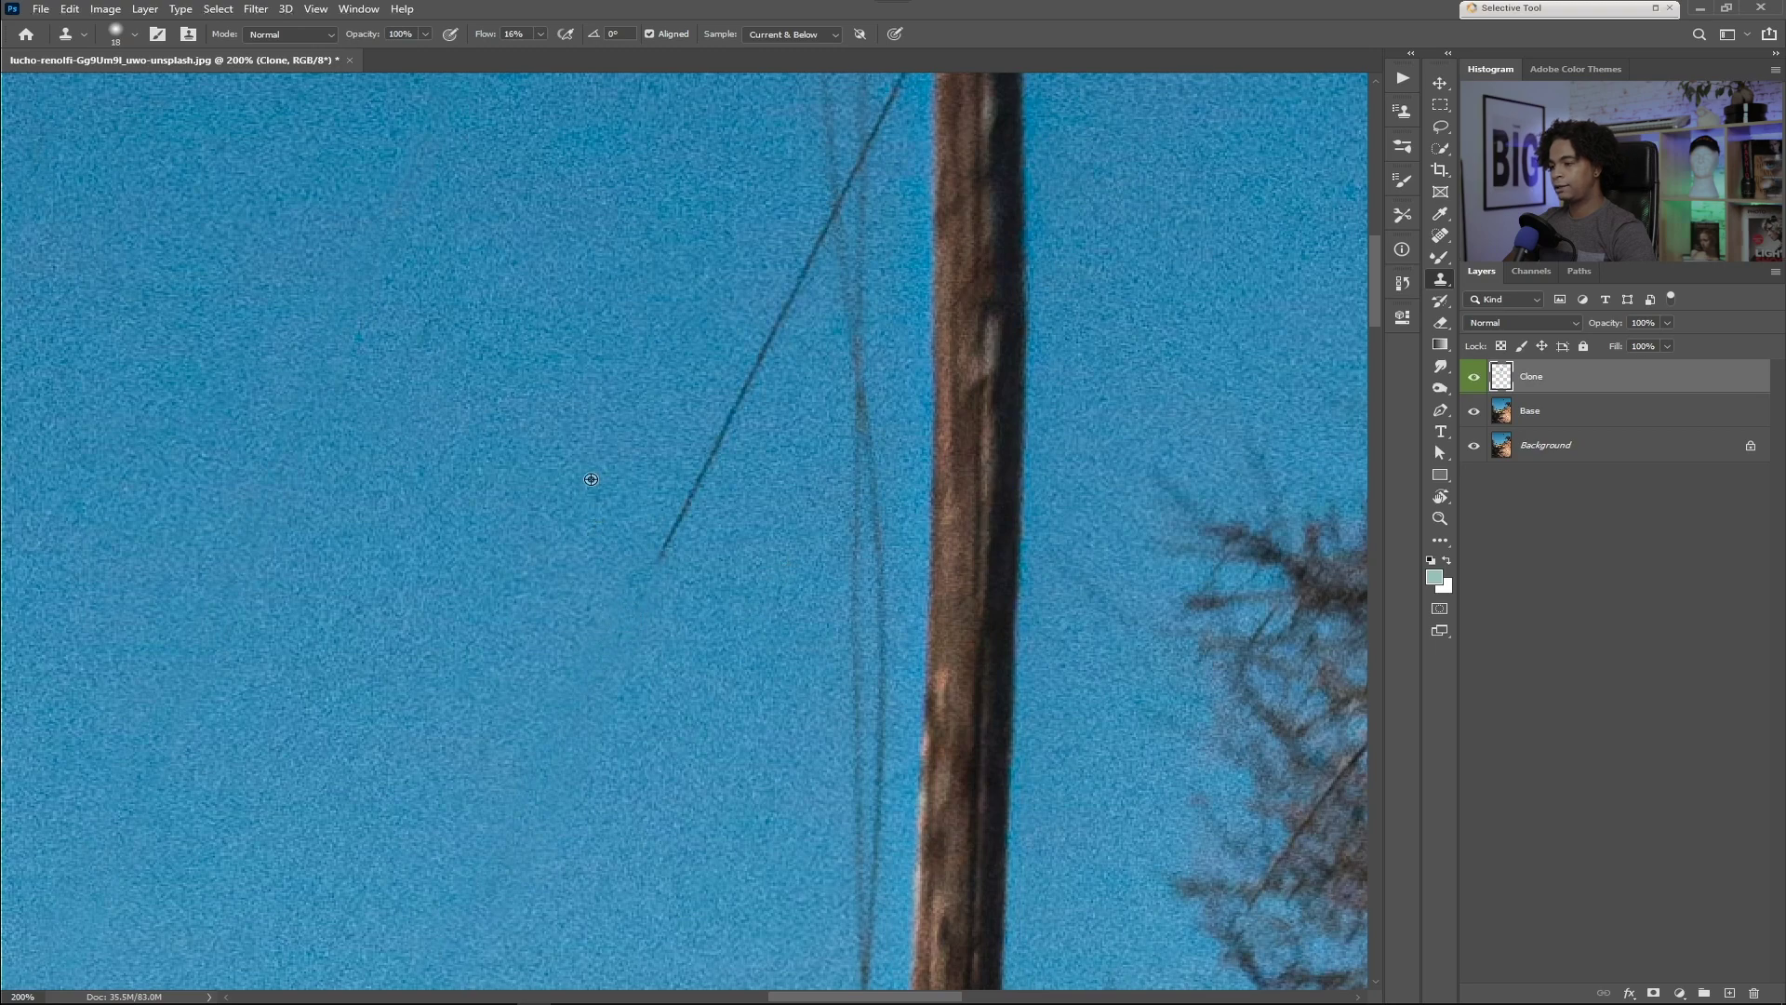
mouse_move(687, 464)
left_mouse_down()
mouse_move(670, 534)
mouse_move(750, 379)
mouse_move(712, 455)
left_mouse_up()
scroll(686, 677, "up", 3)
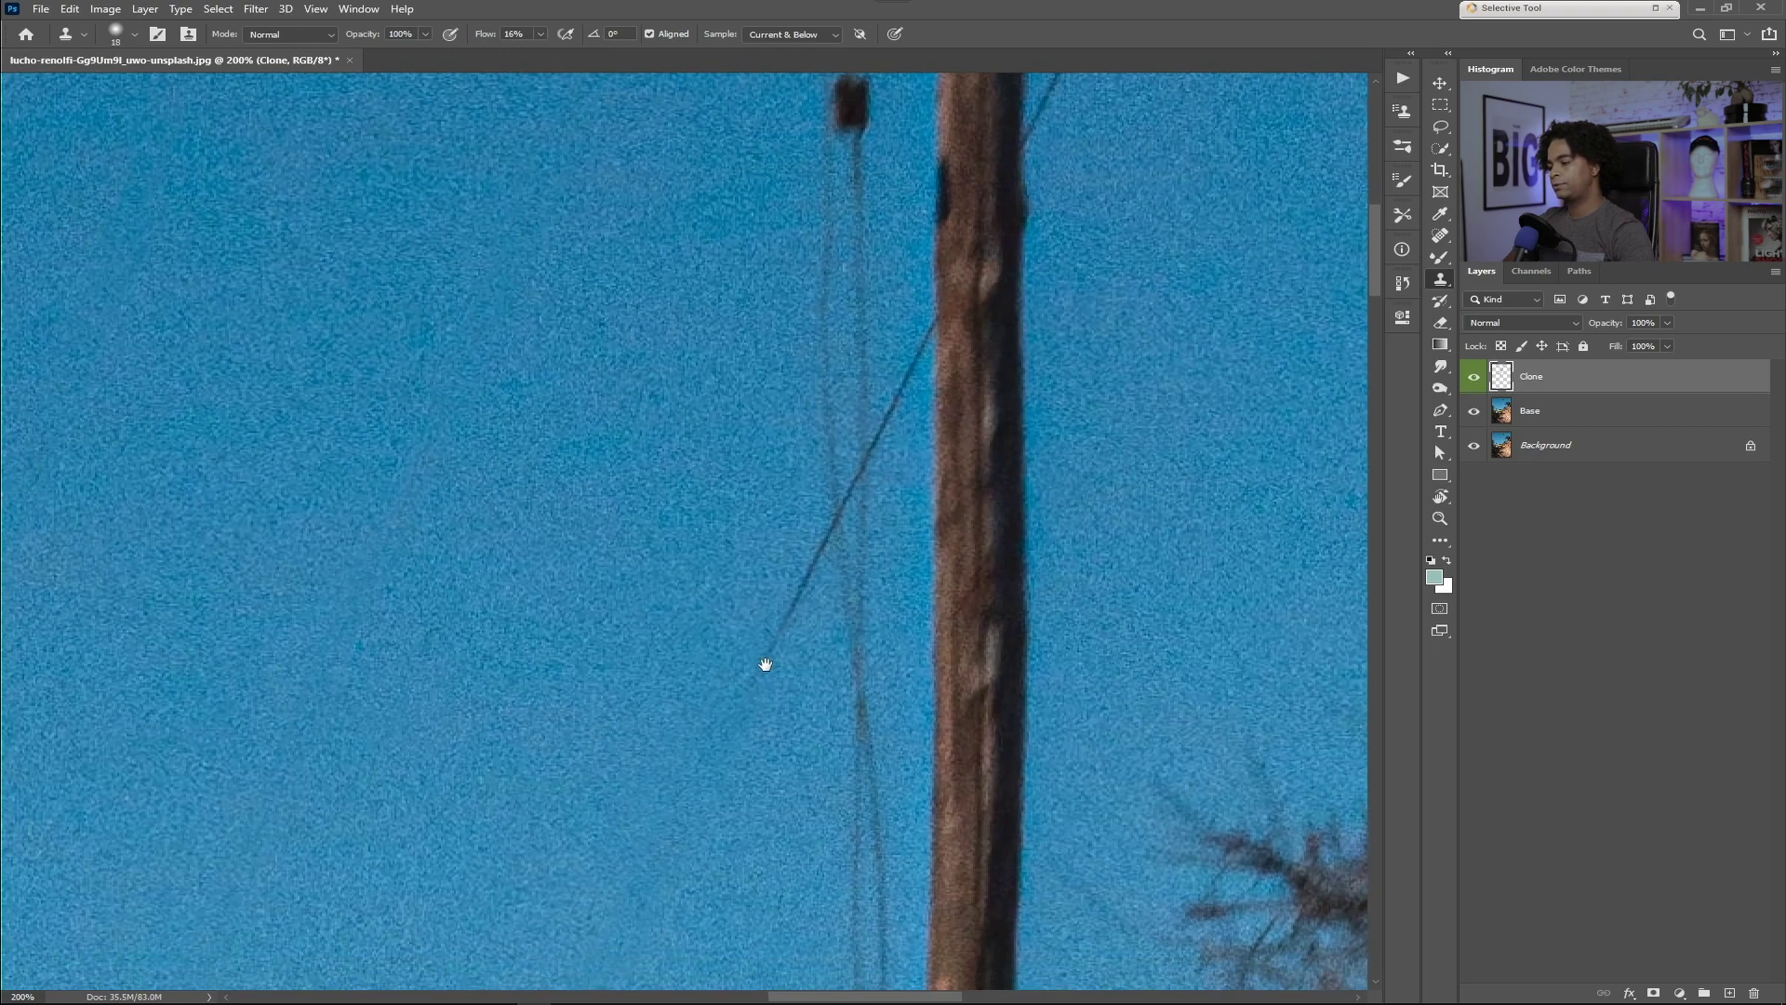
mouse_move(793, 582)
left_mouse_down()
mouse_move(816, 521)
mouse_move(813, 589)
mouse_move(896, 374)
mouse_move(852, 437)
left_mouse_up()
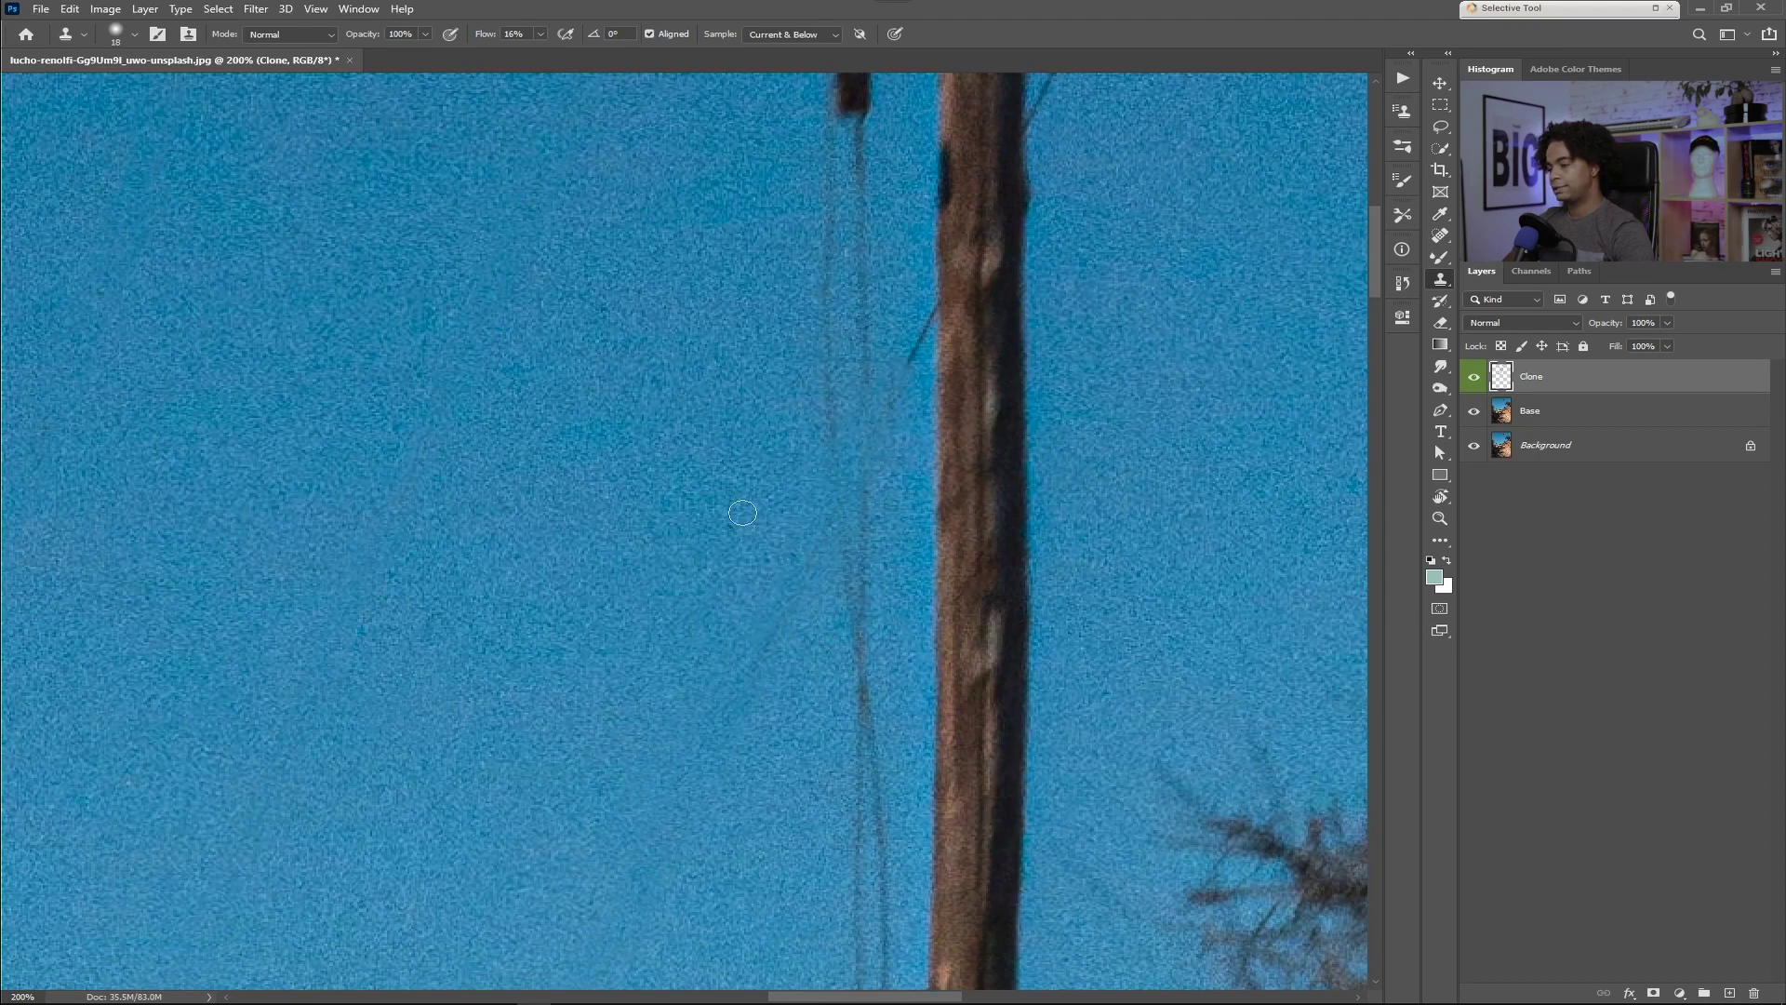
- Clone sky over the thin wires hanging beside the pole below the lower dark block, and the line remnant there
mouse_move(773, 586)
left_mouse_down()
mouse_move(830, 349)
mouse_move(868, 359)
mouse_move(827, 313)
left_mouse_up()
mouse_move(844, 183)
left_mouse_down()
mouse_move(843, 128)
mouse_move(870, 140)
mouse_move(833, 199)
mouse_move(852, 207)
mouse_move(849, 186)
mouse_move(854, 302)
mouse_move(872, 260)
mouse_move(860, 322)
mouse_move(903, 361)
mouse_move(931, 300)
mouse_move(873, 424)
mouse_move(888, 445)
mouse_move(808, 559)
mouse_move(815, 579)
mouse_move(859, 545)
left_mouse_up()
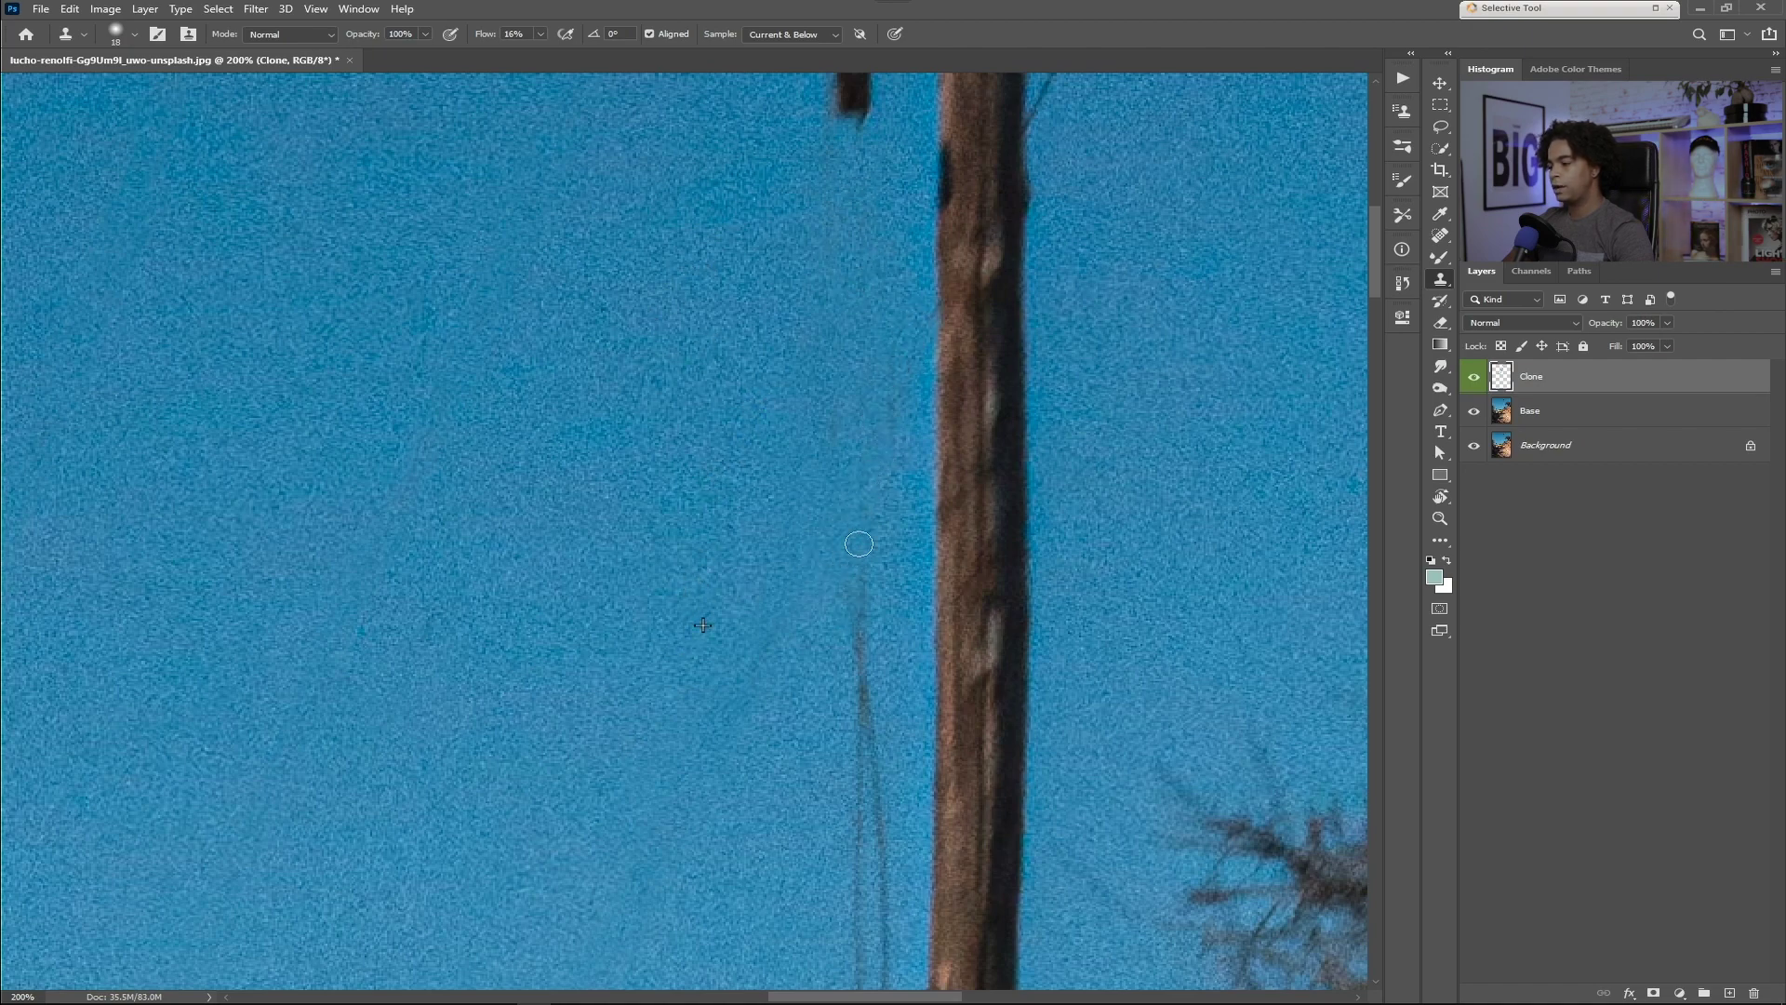
left_click_drag(710, 275, 693, 790)
left_click_drag(770, 645, 813, 203)
mouse_move(865, 526)
left_mouse_down()
mouse_move(810, 139)
mouse_move(859, 115)
left_mouse_up()
- Zoom out to 50% and clone over the blemish near the sky's left edge with a 42 px brush
key("ctrl+minus")
key("ctrl+minus")
key("ctrl+minus")
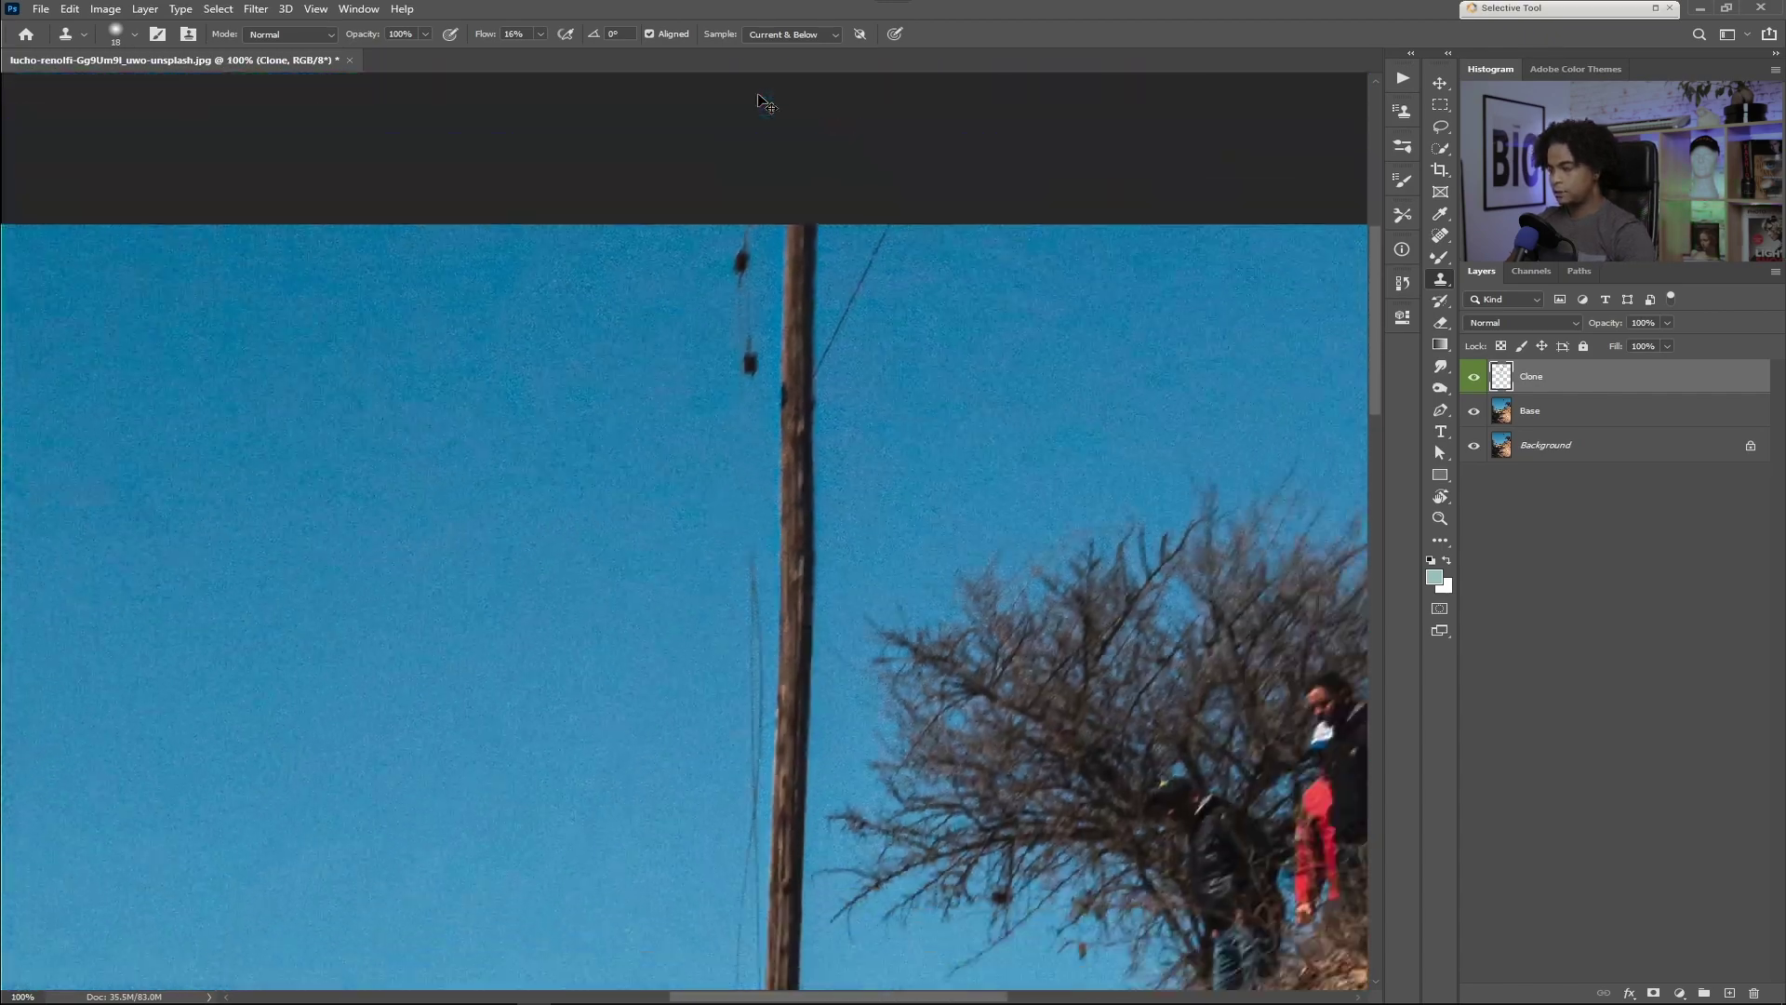
mouse_move(626, 677)
left_mouse_down()
mouse_move(784, 433)
mouse_move(740, 412)
left_mouse_up()
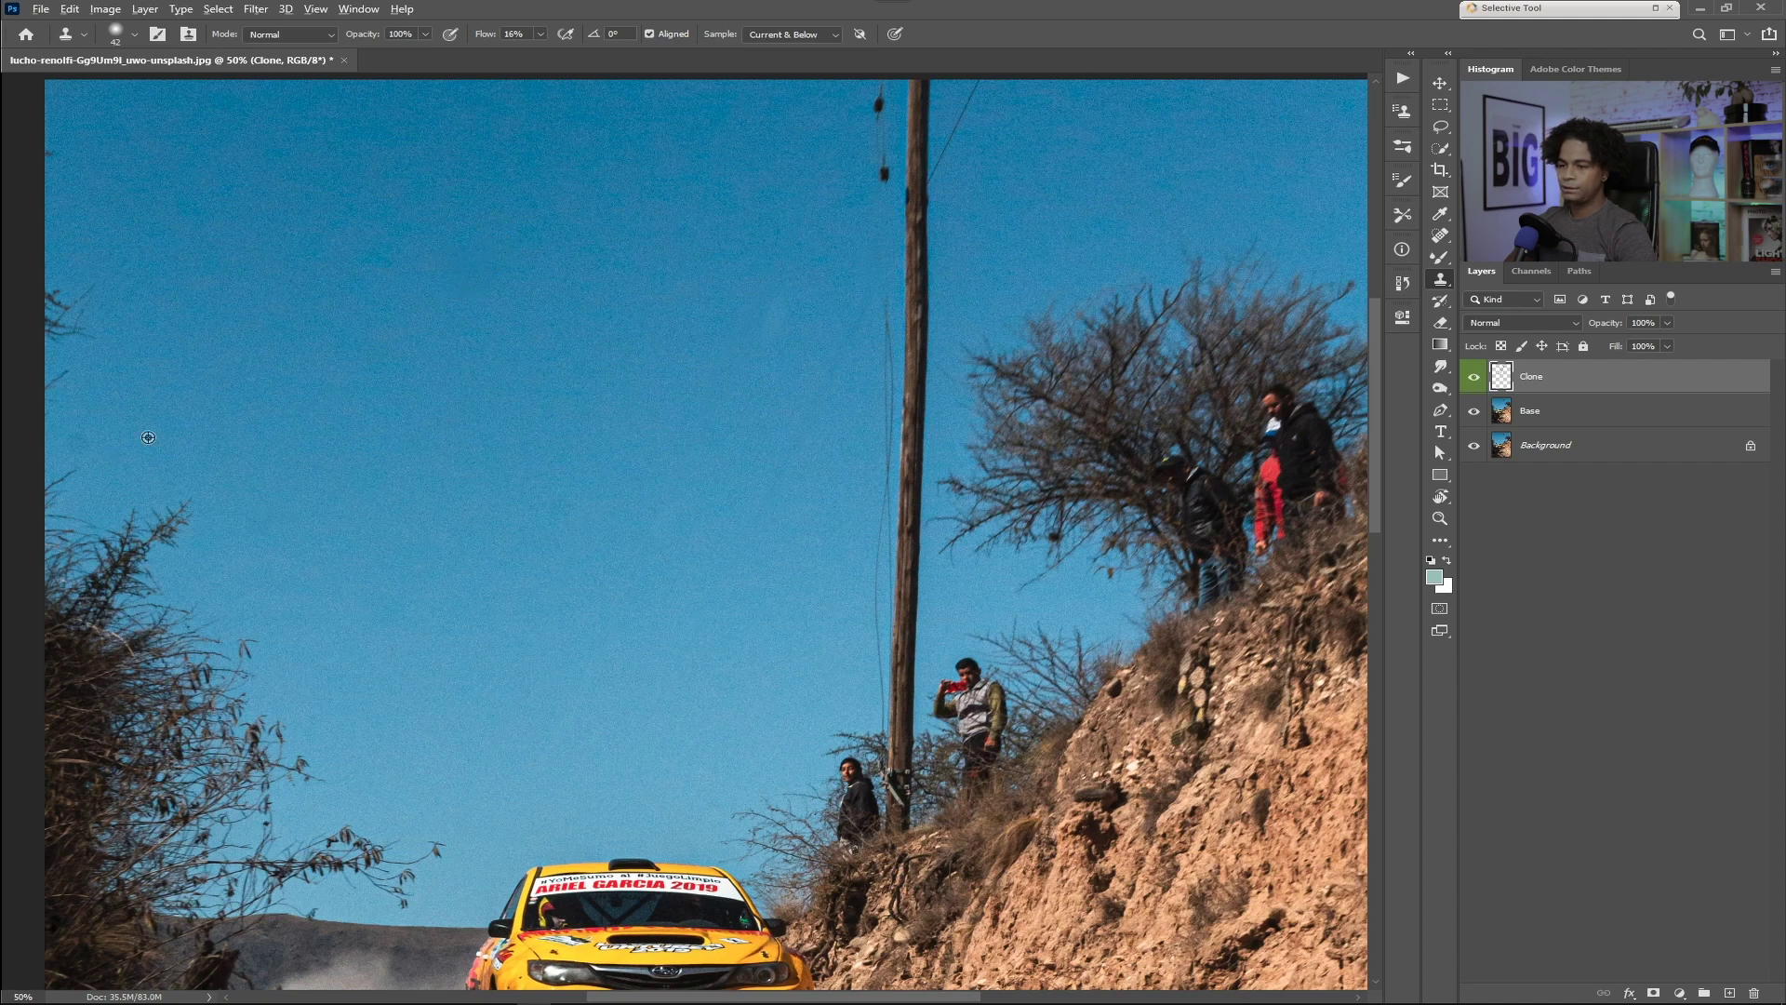
left_click_drag(79, 434, 101, 430)
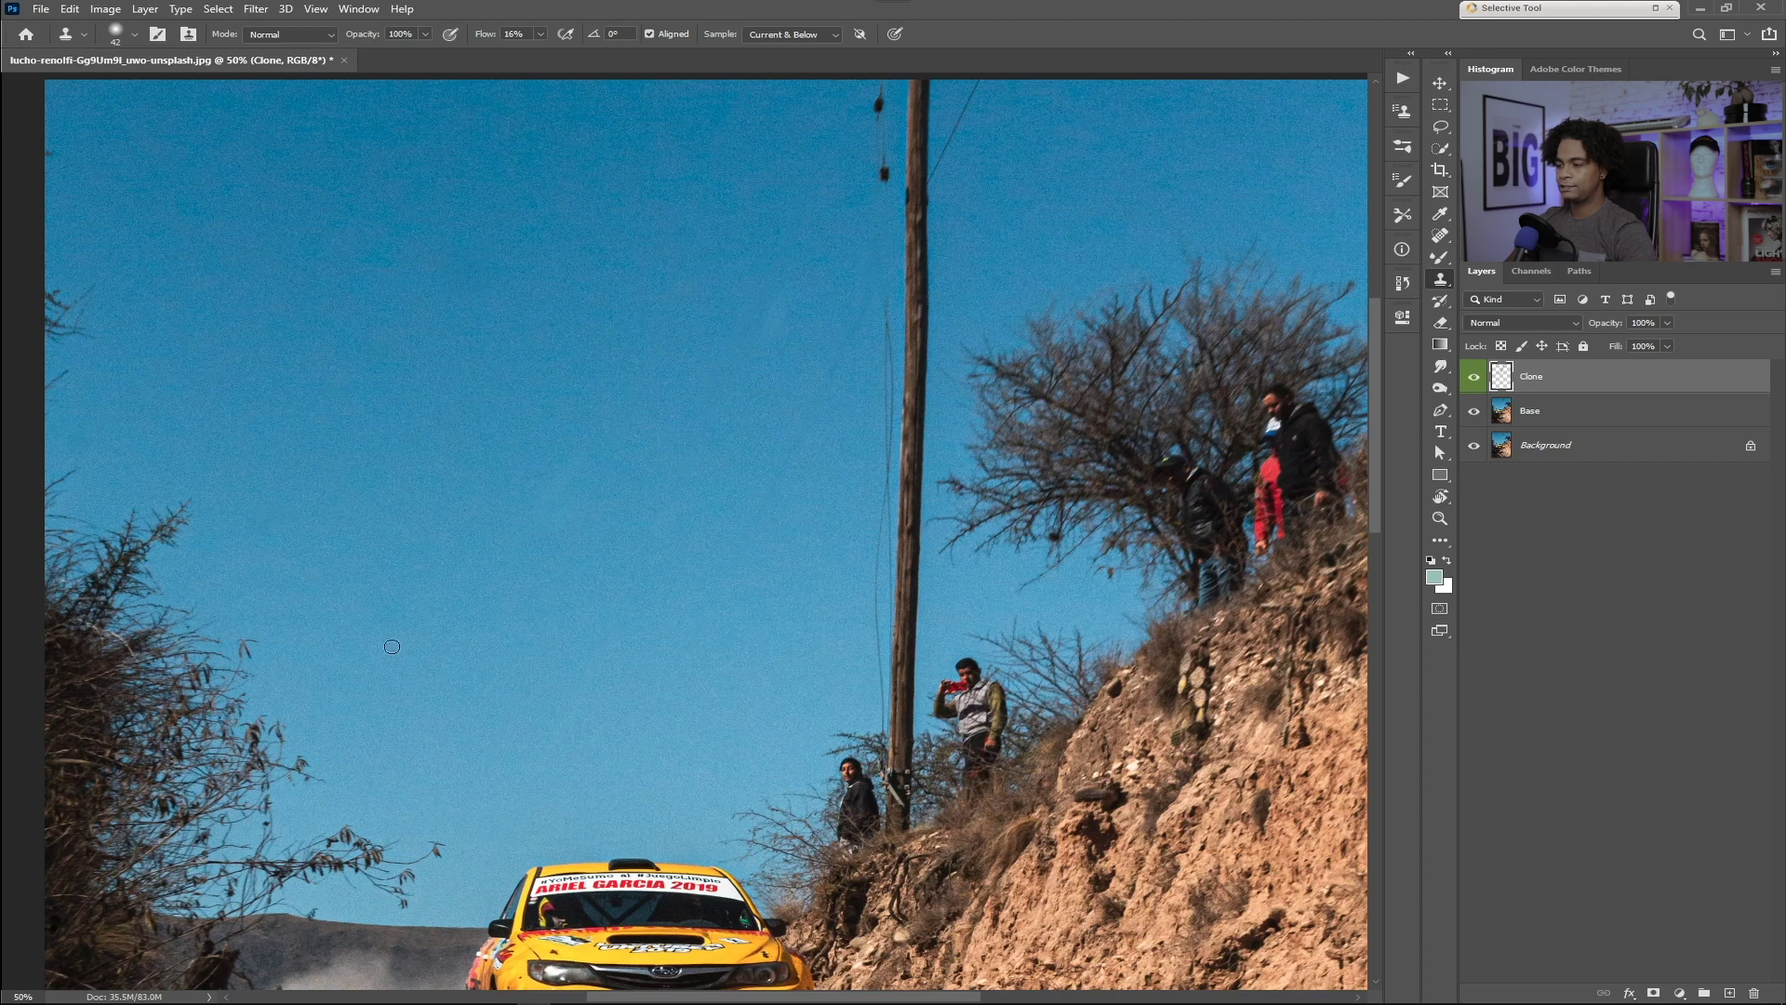
- Blend the remaining line traces in the open sky between the pole and the left branches with larger 110 px and 58 px brushes
left_click_drag(561, 443, 592, 435)
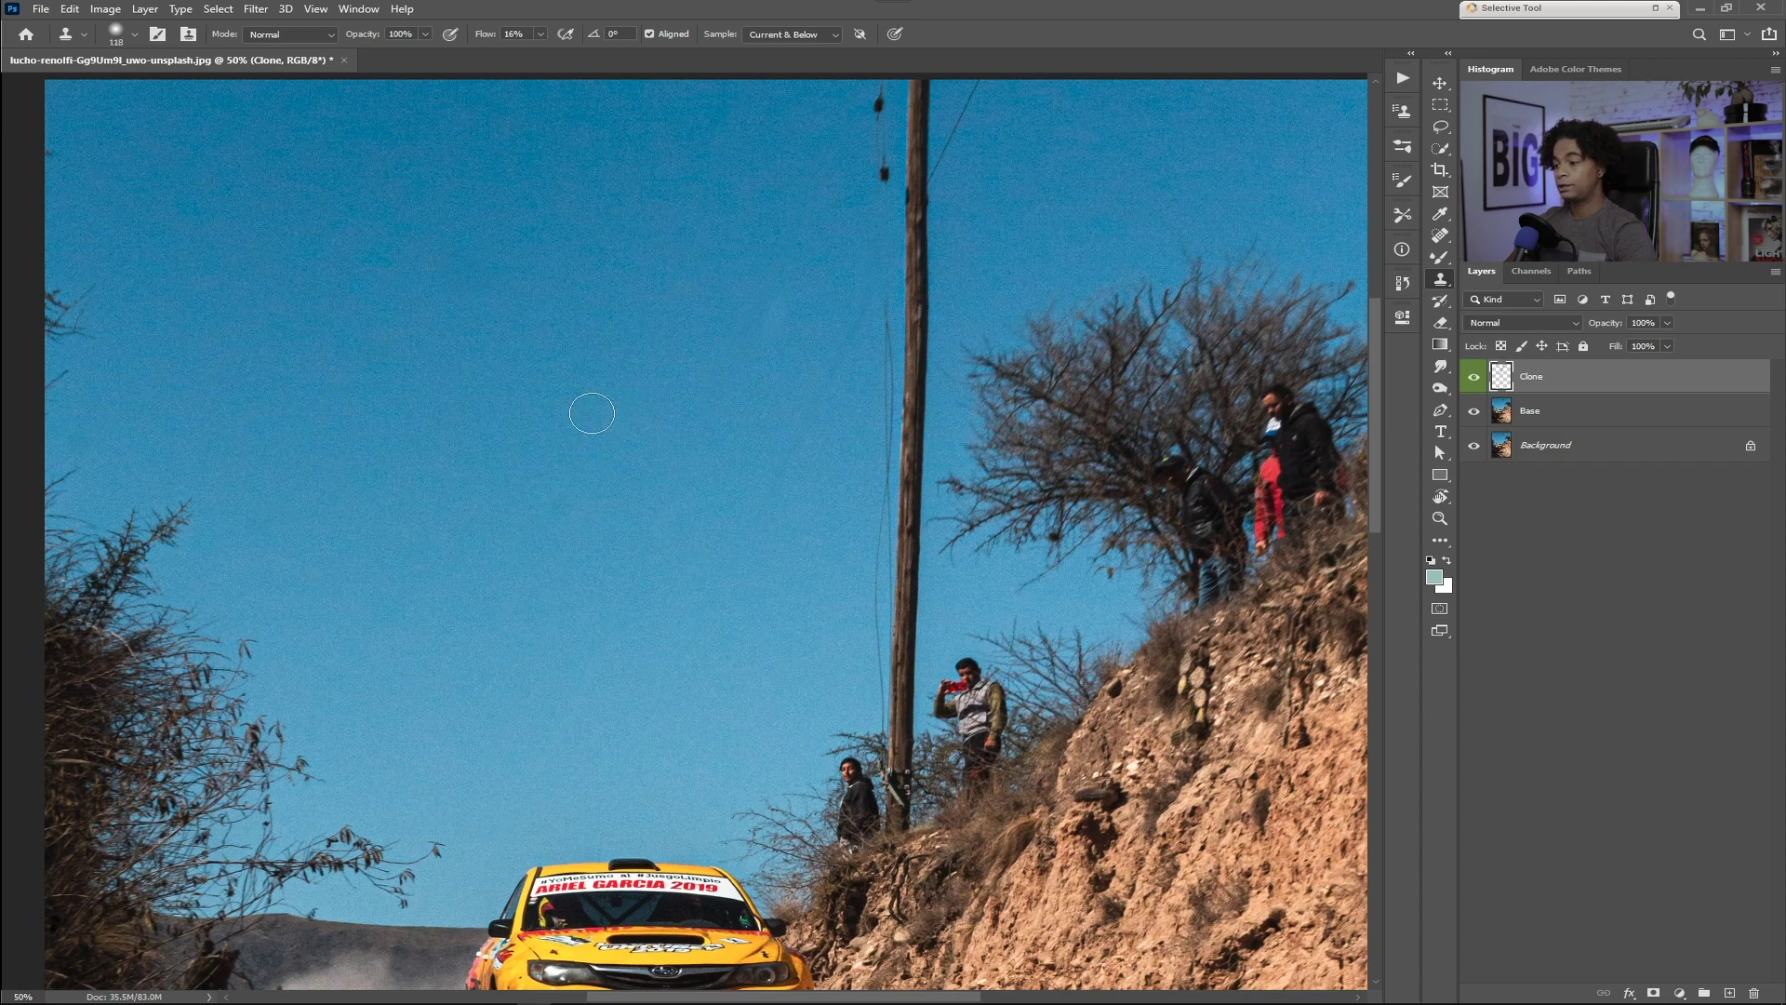
left_click_drag(750, 506, 720, 356)
left_click_drag(816, 482, 787, 484)
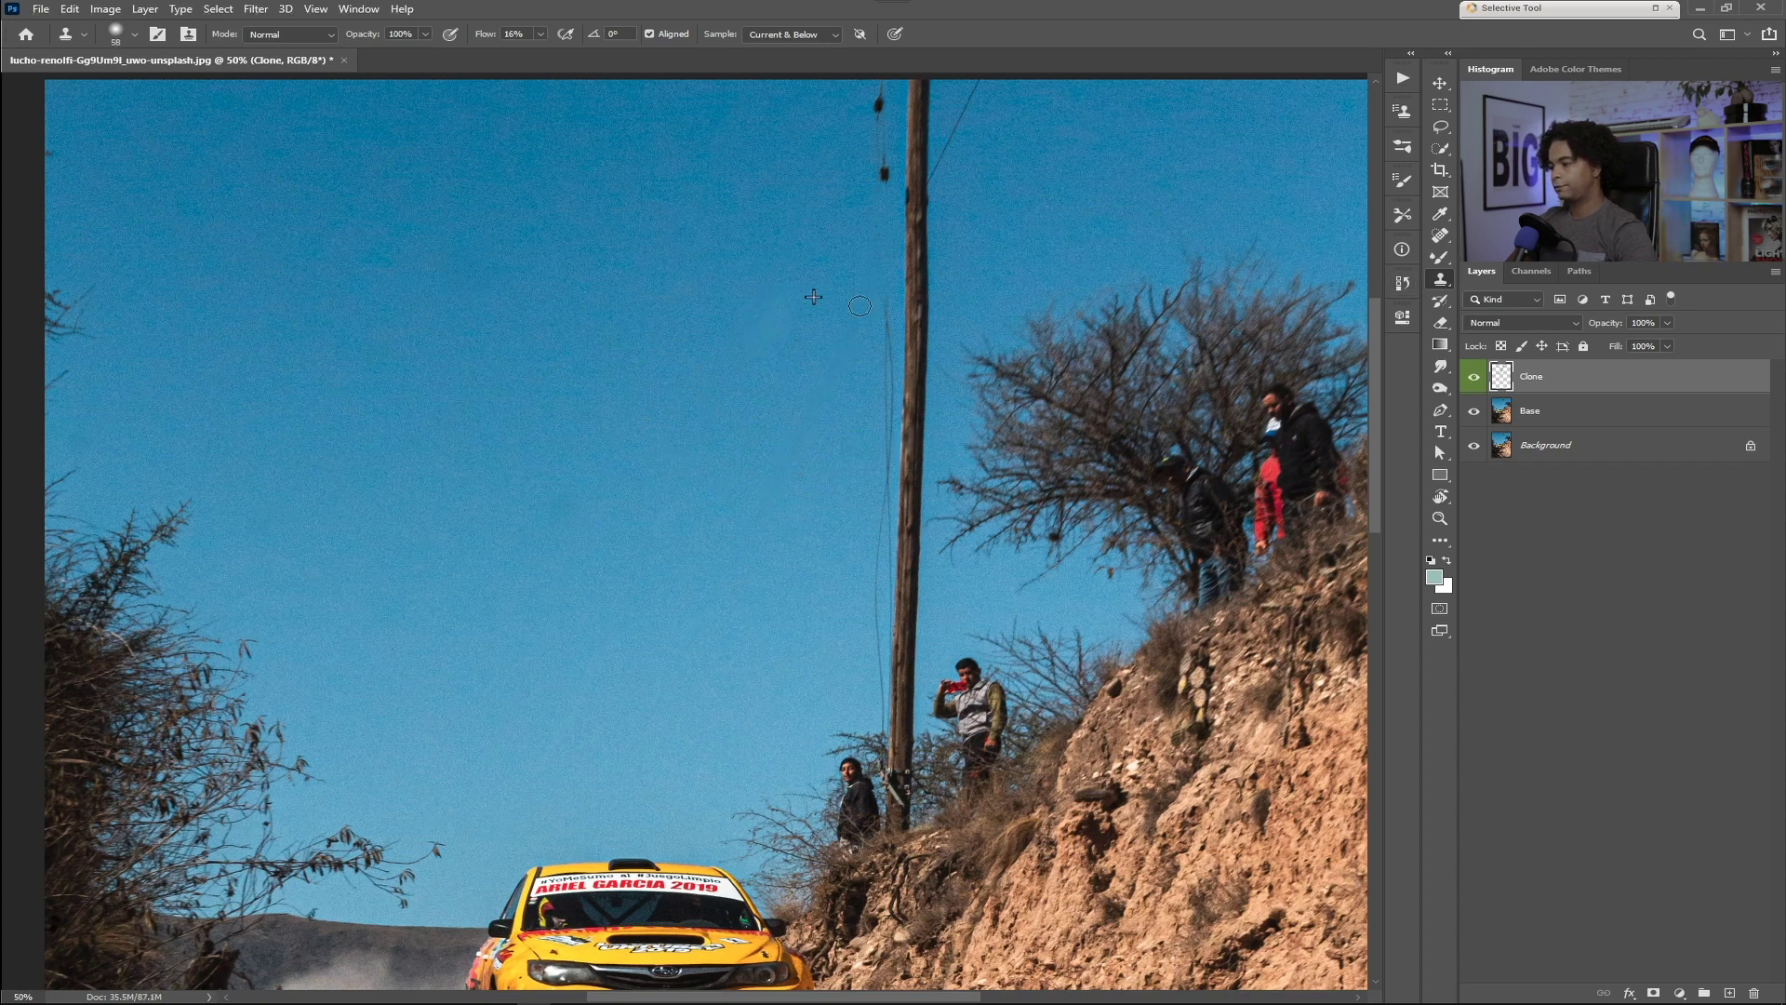
left_click_drag(777, 313, 451, 483)
mouse_move(502, 553)
left_mouse_down()
mouse_move(586, 496)
mouse_move(350, 673)
left_mouse_up()
- Set the Clone Stamp brush to 30 px with 12% hardness
left_click_drag(594, 493, 583, 498)
right_click(587, 496)
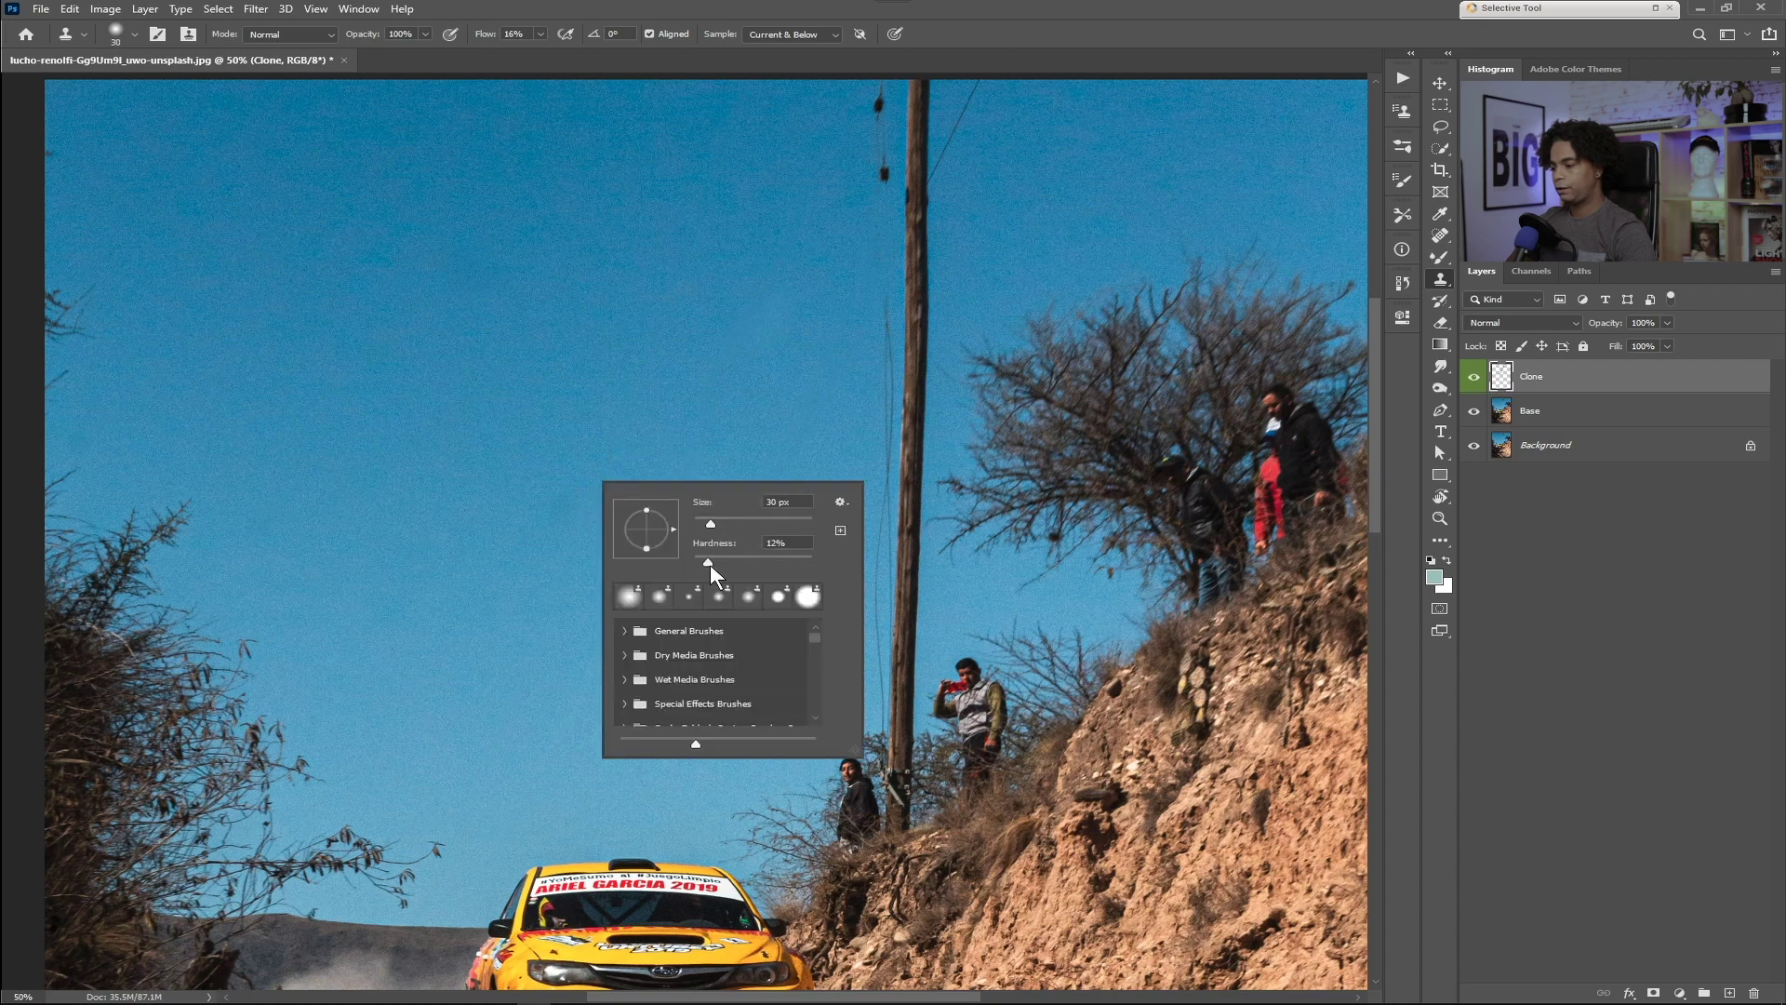
key("Return")
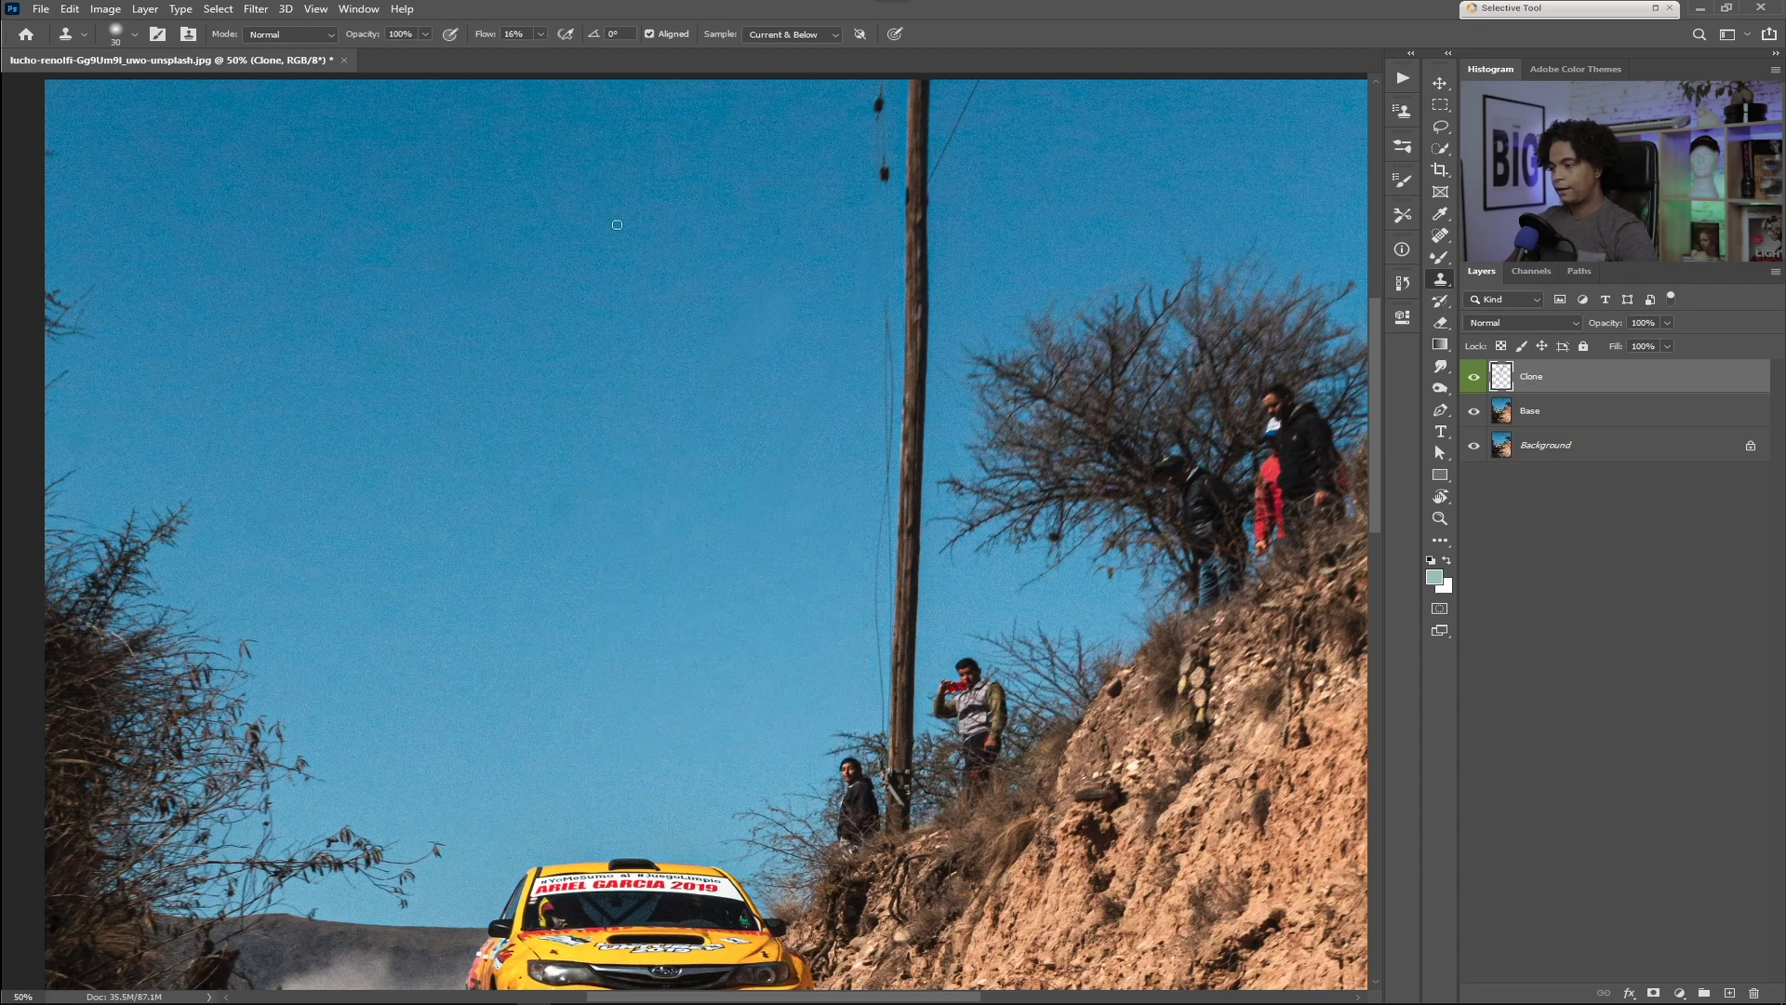
- Set the 30 px Clone Stamp brush to 0% hardness
right_click(622, 379)
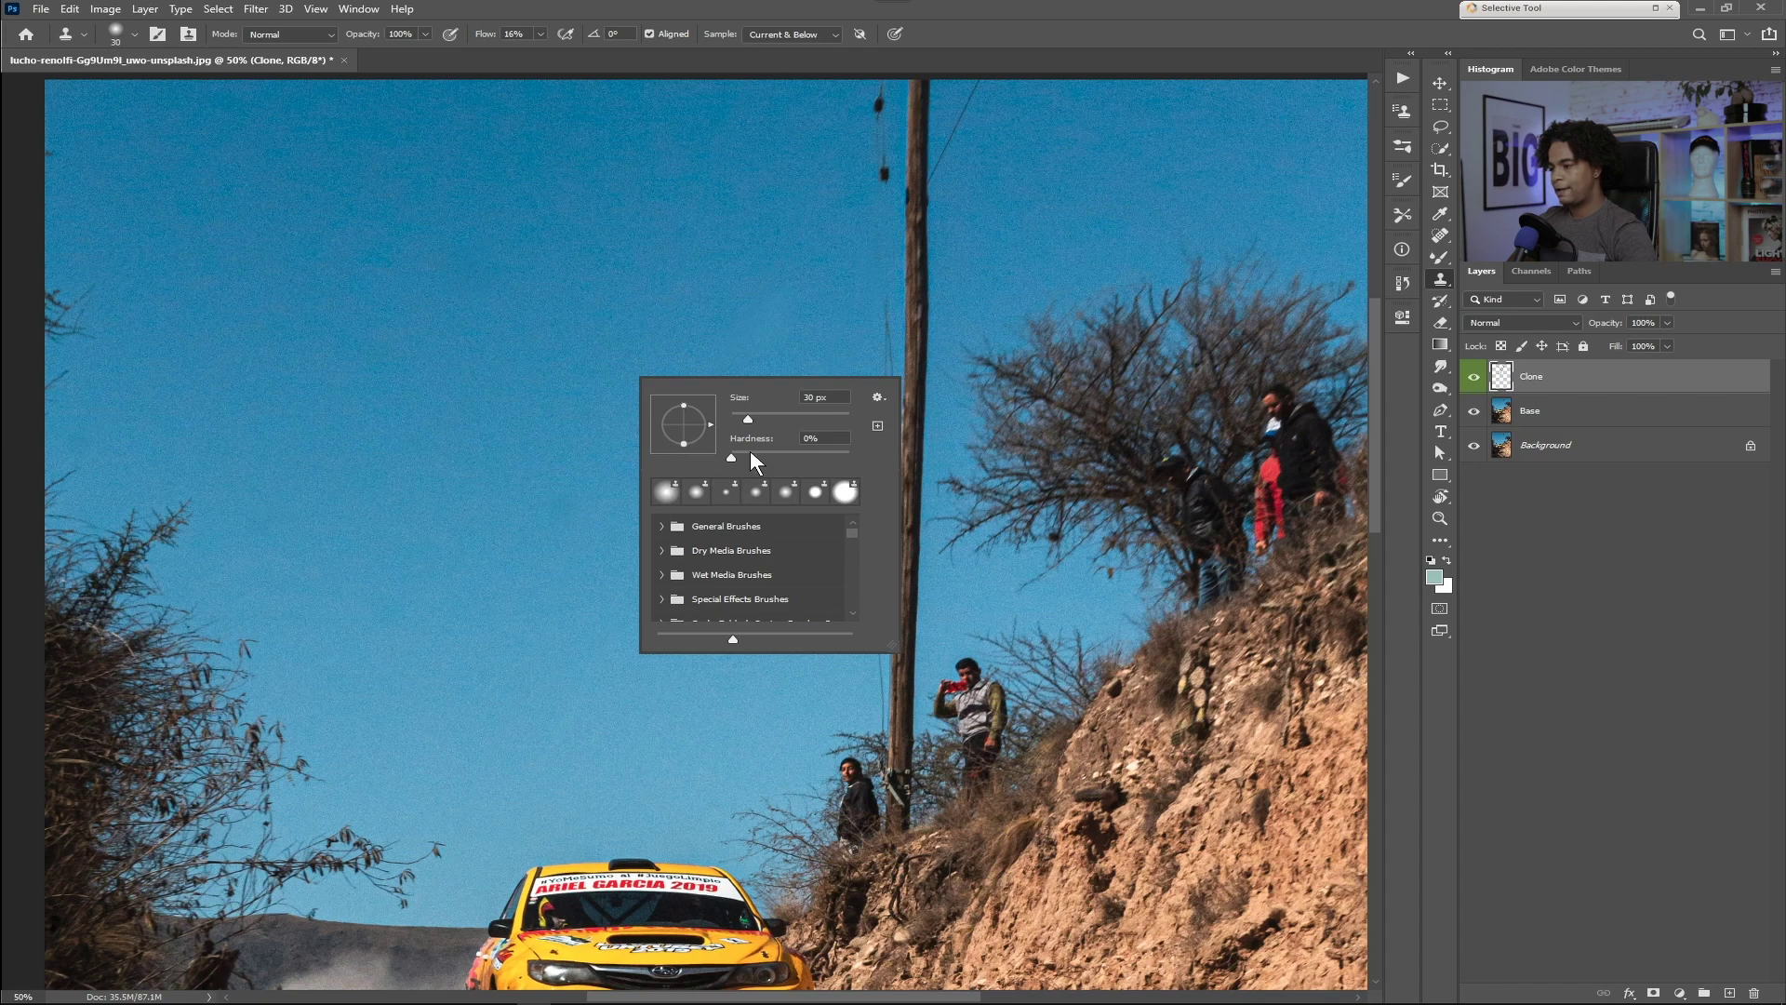
left_click_drag(732, 458, 493, 454)
key("Return")
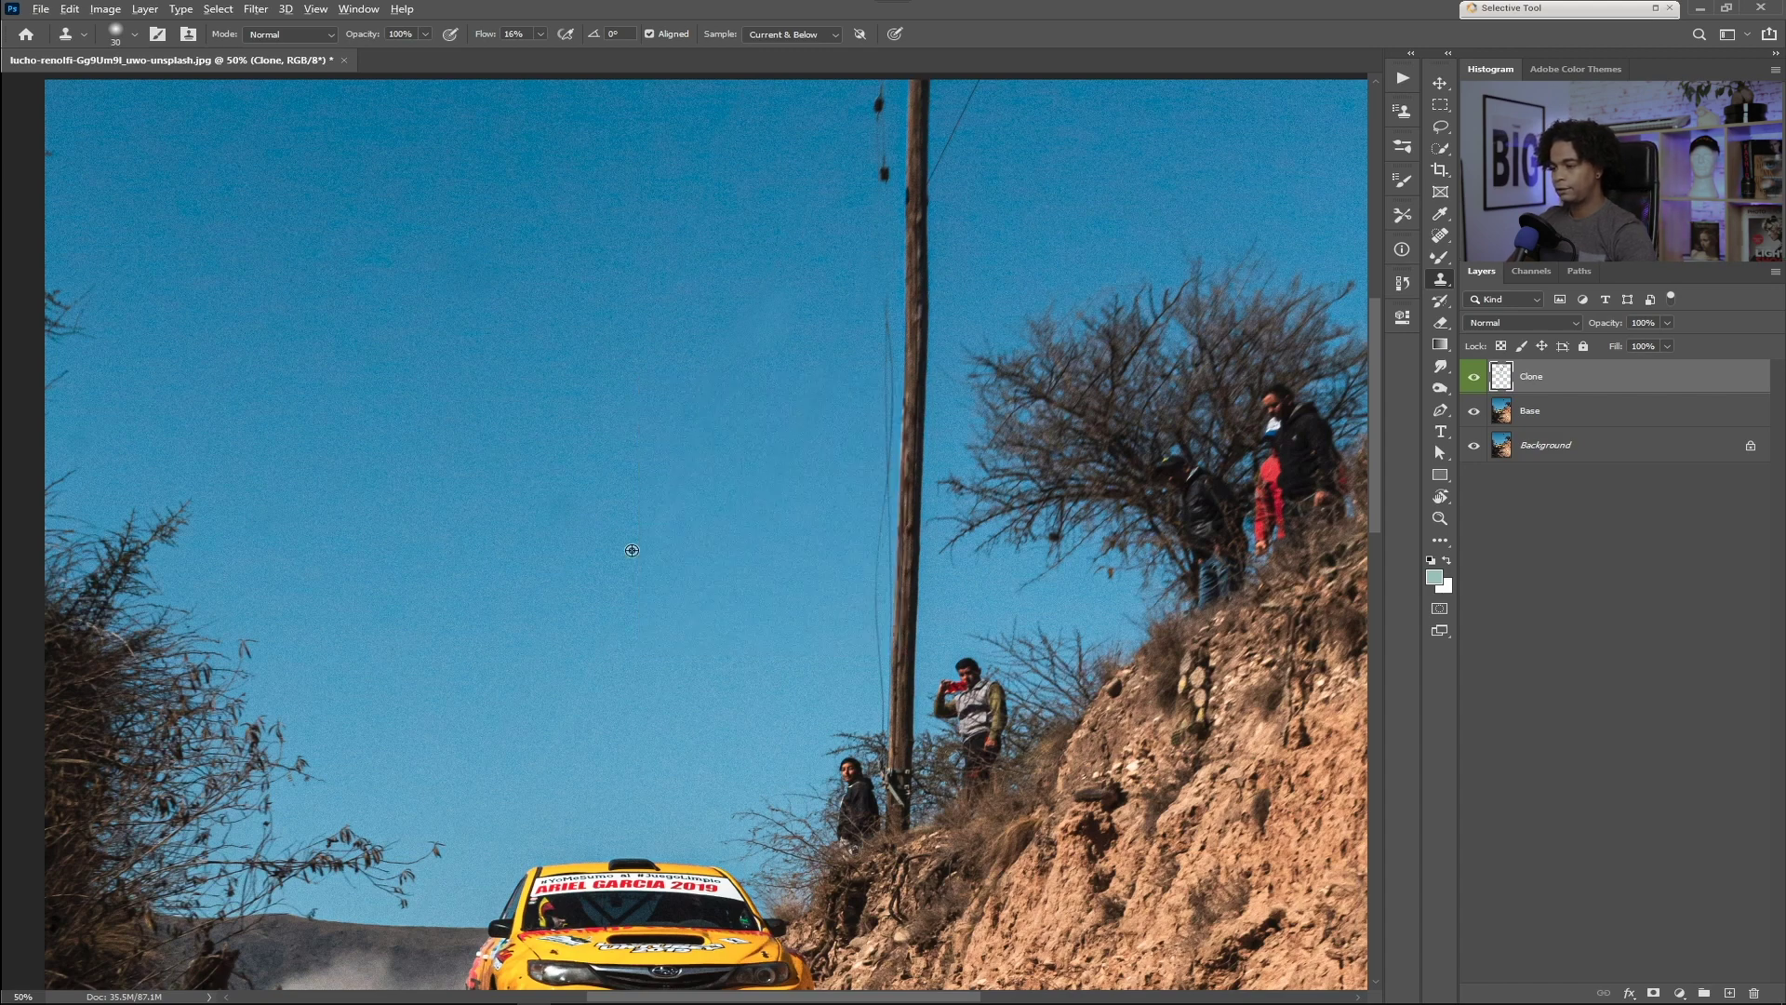
- Raise the Clone Stamp flow to 62% and clone nearby branches over the foot of the pole with a 19 px brush
left_click_drag(720, 429, 562, 506)
left_click_drag(734, 770, 748, 429)
scroll(706, 518, "up", 6)
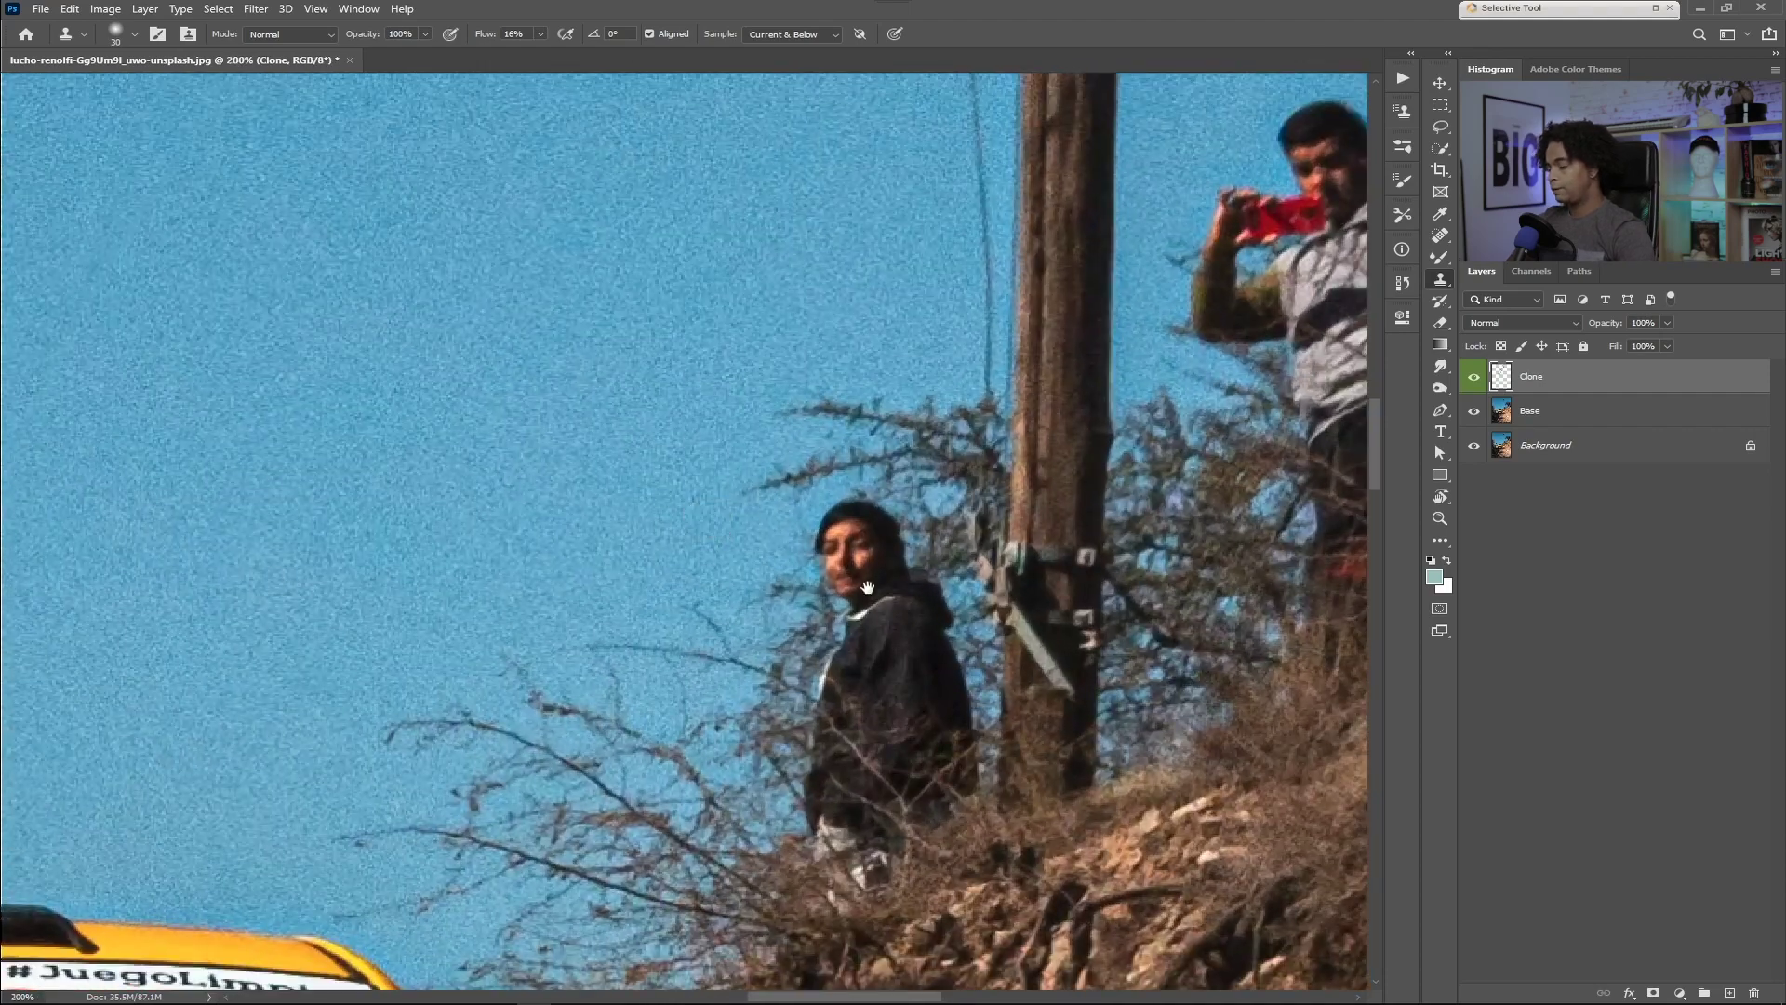
left_click_drag(867, 587, 562, 333)
key("ctrl+z")
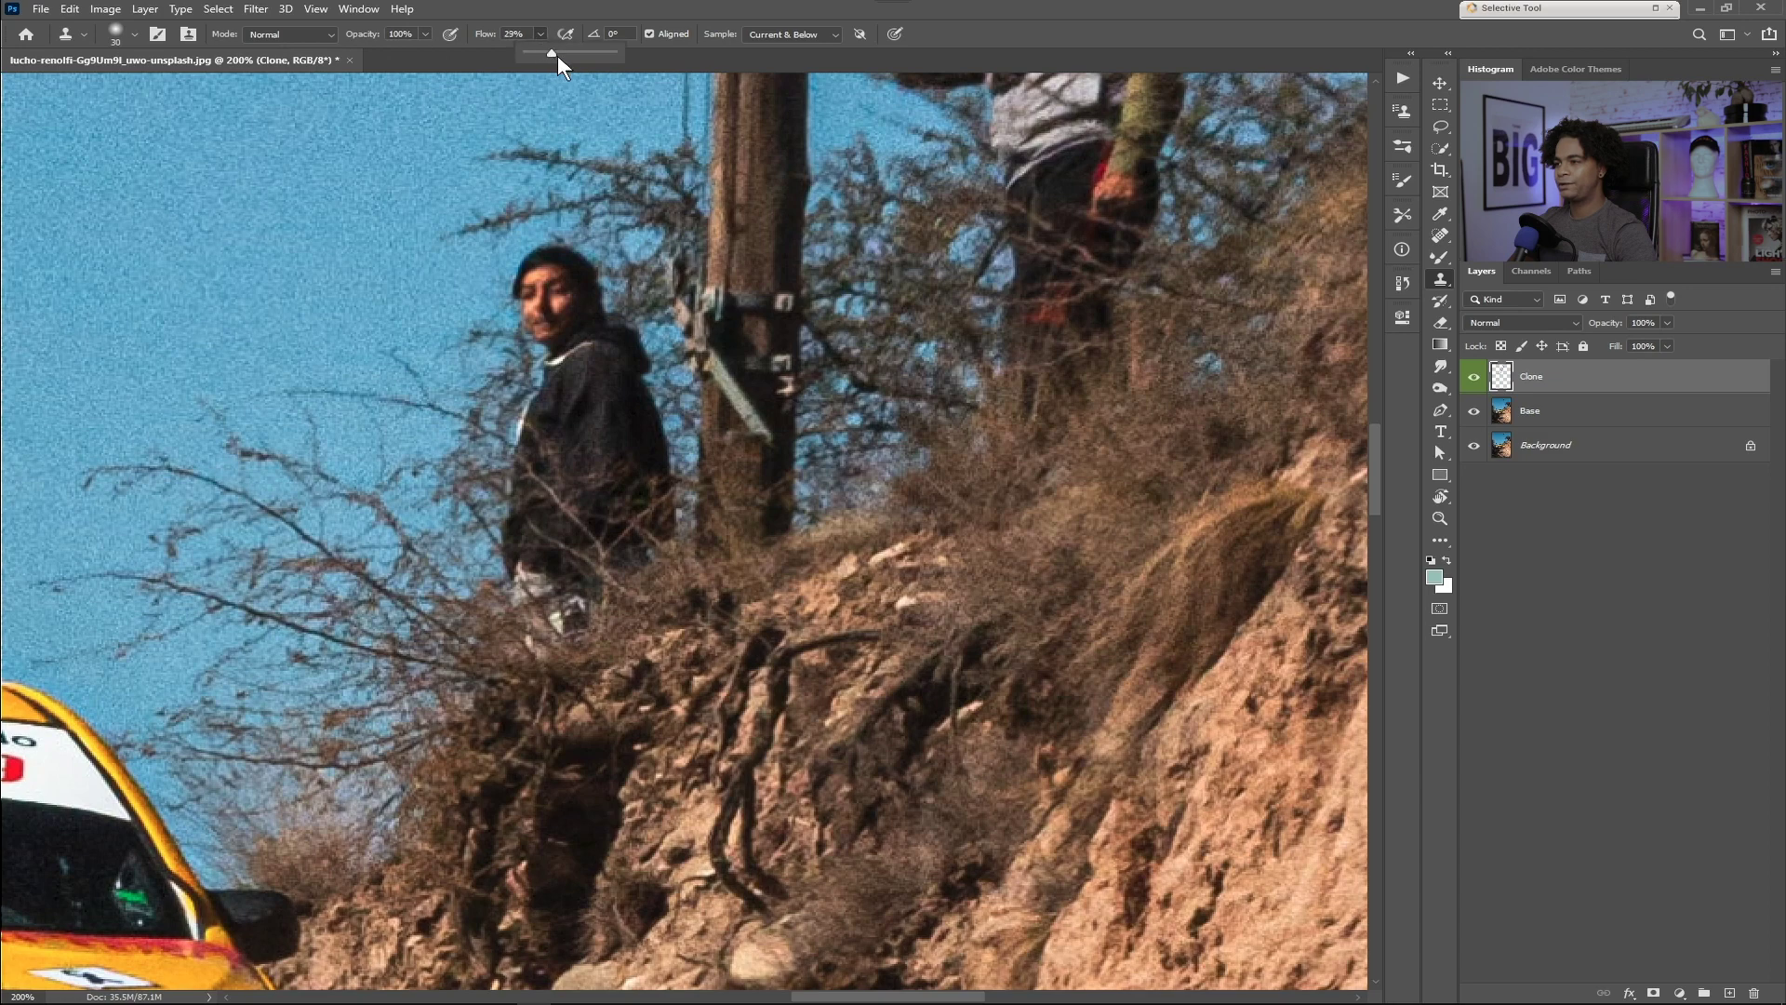
right_click(837, 349, "alt")
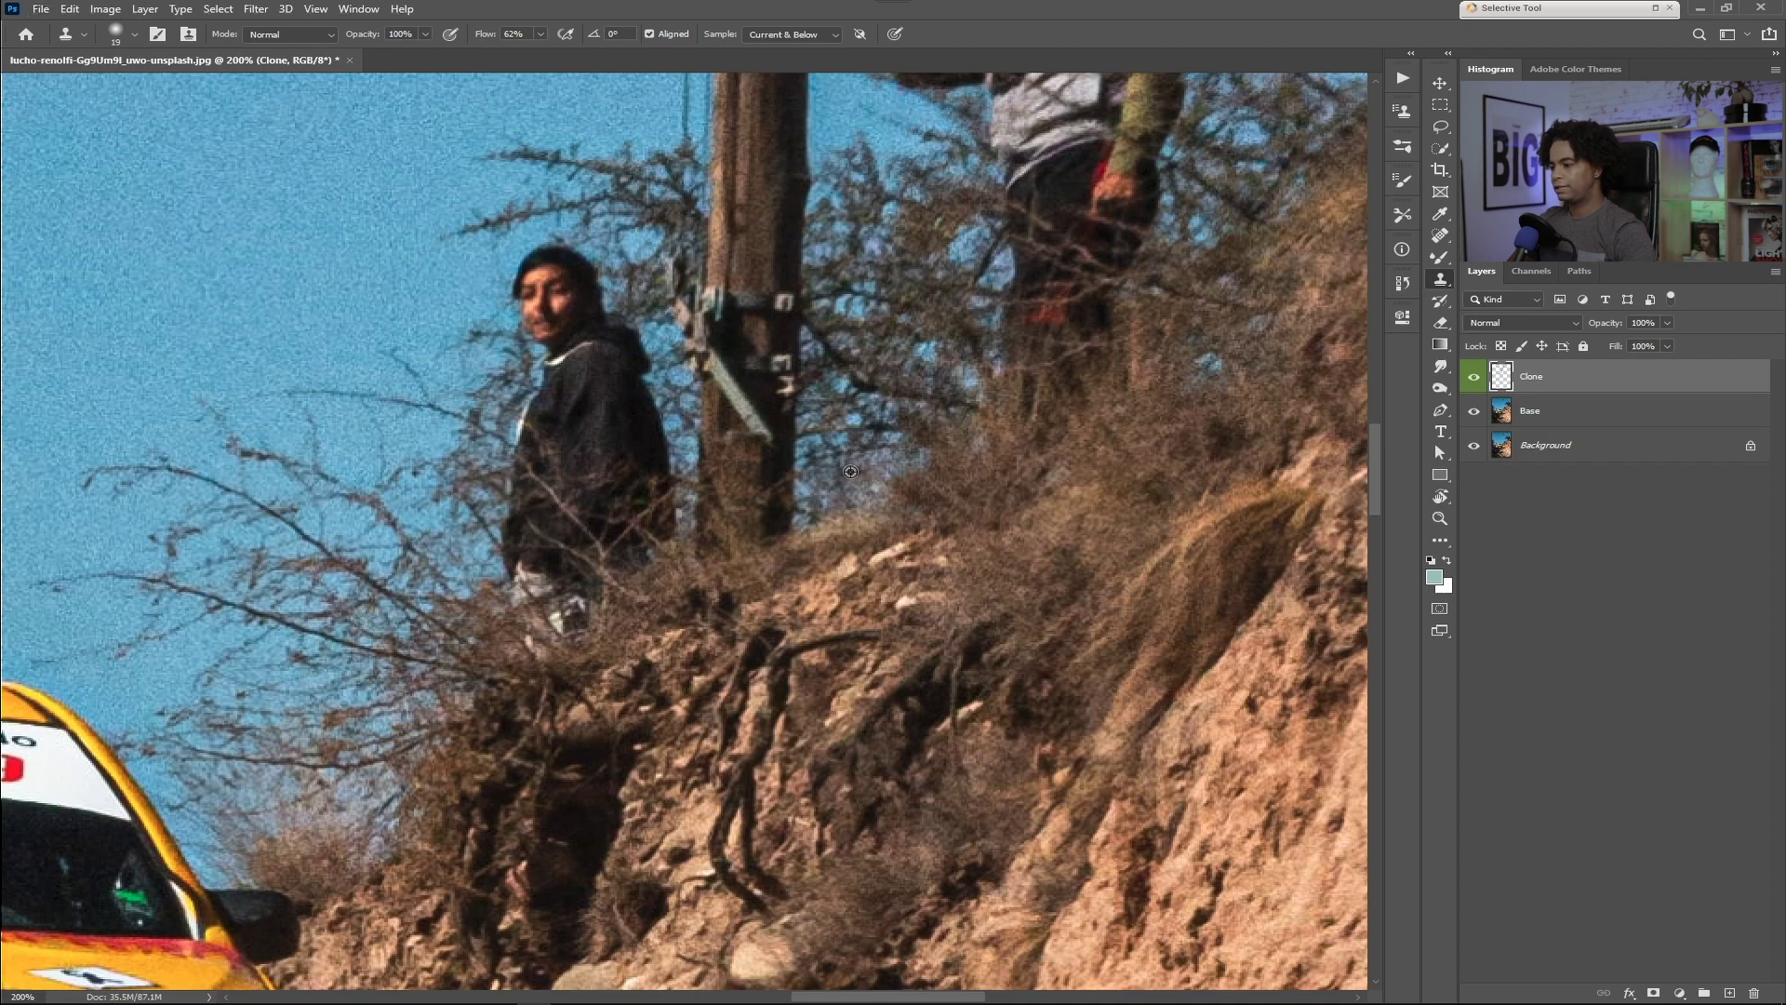
left_click(875, 442, "alt")
mouse_move(810, 474)
left_mouse_down()
mouse_move(787, 442)
mouse_move(772, 445)
mouse_move(789, 437)
mouse_move(728, 509)
mouse_move(782, 500)
mouse_move(772, 522)
mouse_move(805, 490)
mouse_move(722, 493)
mouse_move(776, 469)
mouse_move(795, 493)
mouse_move(709, 533)
mouse_move(747, 511)
mouse_move(693, 497)
left_mouse_up()
left_click(806, 492, "alt")
left_click(795, 494, "alt")
left_click(762, 503, "alt")
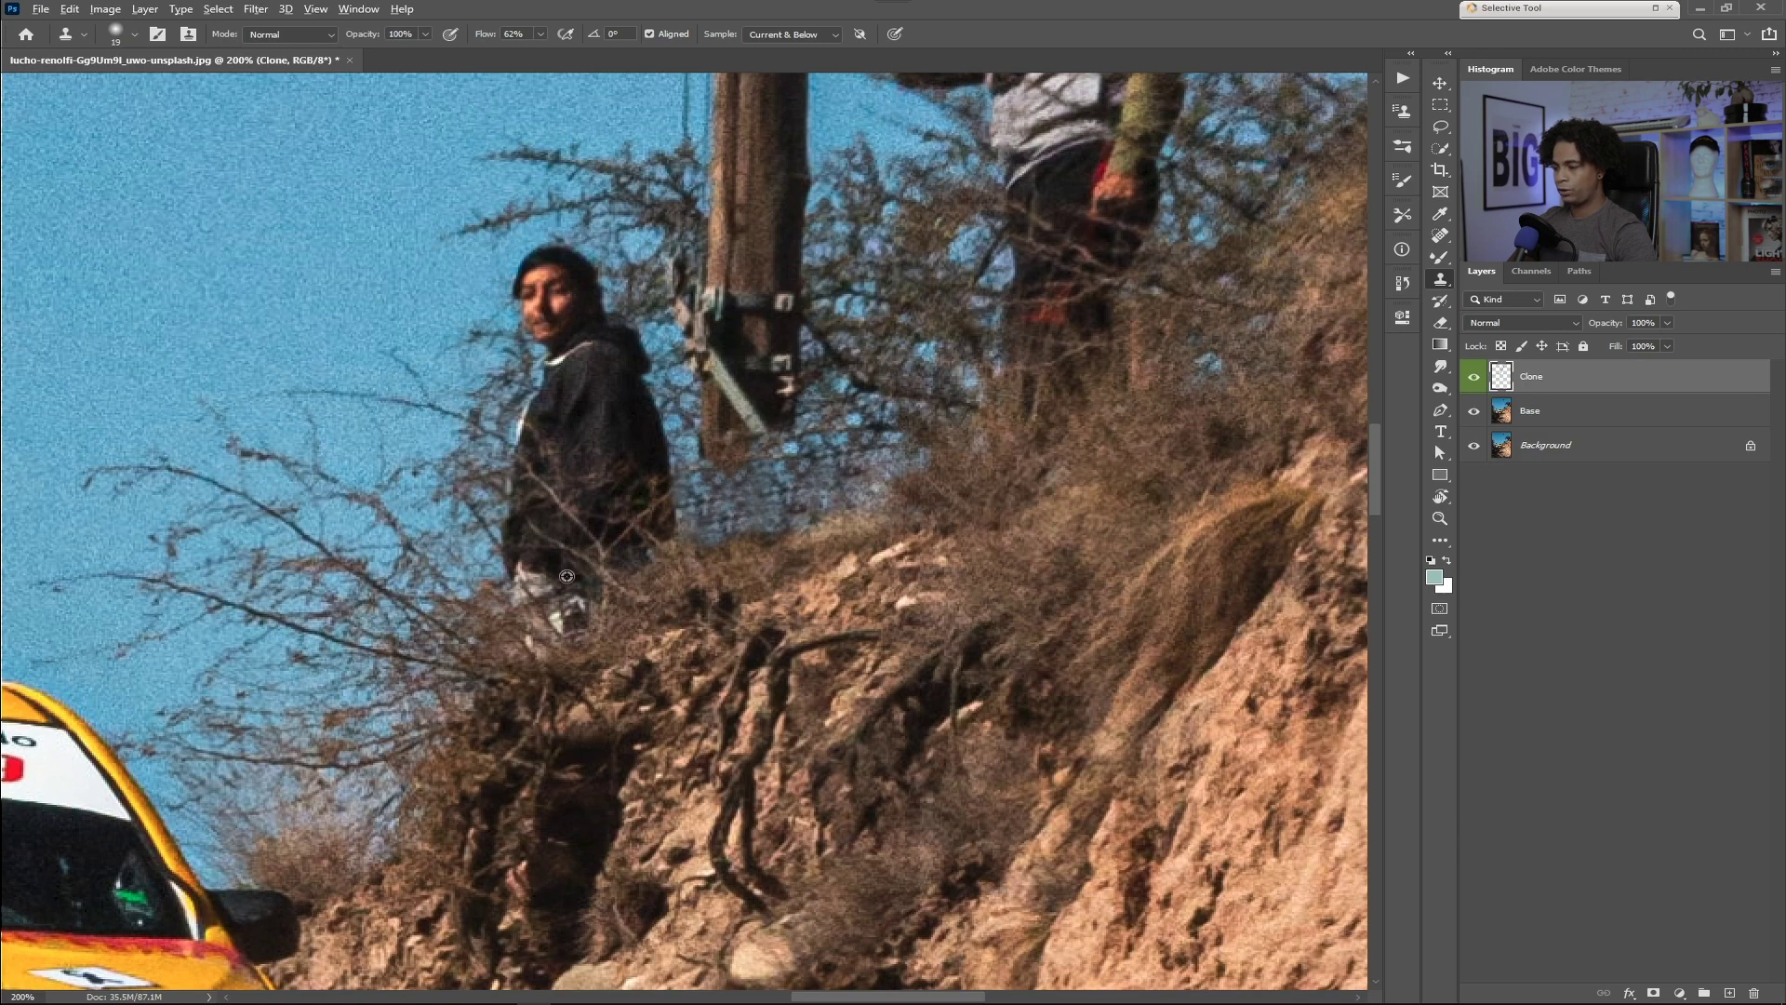
- Clone branches over the pole's metal brackets and the section beside the lower spectator, using 7 px and 15 px brushes
left_click(854, 438, "alt")
mouse_move(793, 419)
left_mouse_down()
mouse_move(786, 361)
mouse_move(717, 451)
mouse_move(721, 422)
mouse_move(743, 437)
mouse_move(752, 415)
mouse_move(734, 442)
mouse_move(764, 402)
mouse_move(756, 385)
mouse_move(728, 407)
mouse_move(717, 391)
mouse_move(756, 377)
mouse_move(772, 342)
mouse_move(702, 345)
mouse_move(703, 360)
mouse_move(684, 306)
mouse_move(706, 327)
mouse_move(738, 307)
mouse_move(780, 330)
mouse_move(761, 368)
mouse_move(838, 361)
mouse_move(742, 256)
left_mouse_up()
left_click(832, 443, "alt")
left_click(795, 449, "alt")
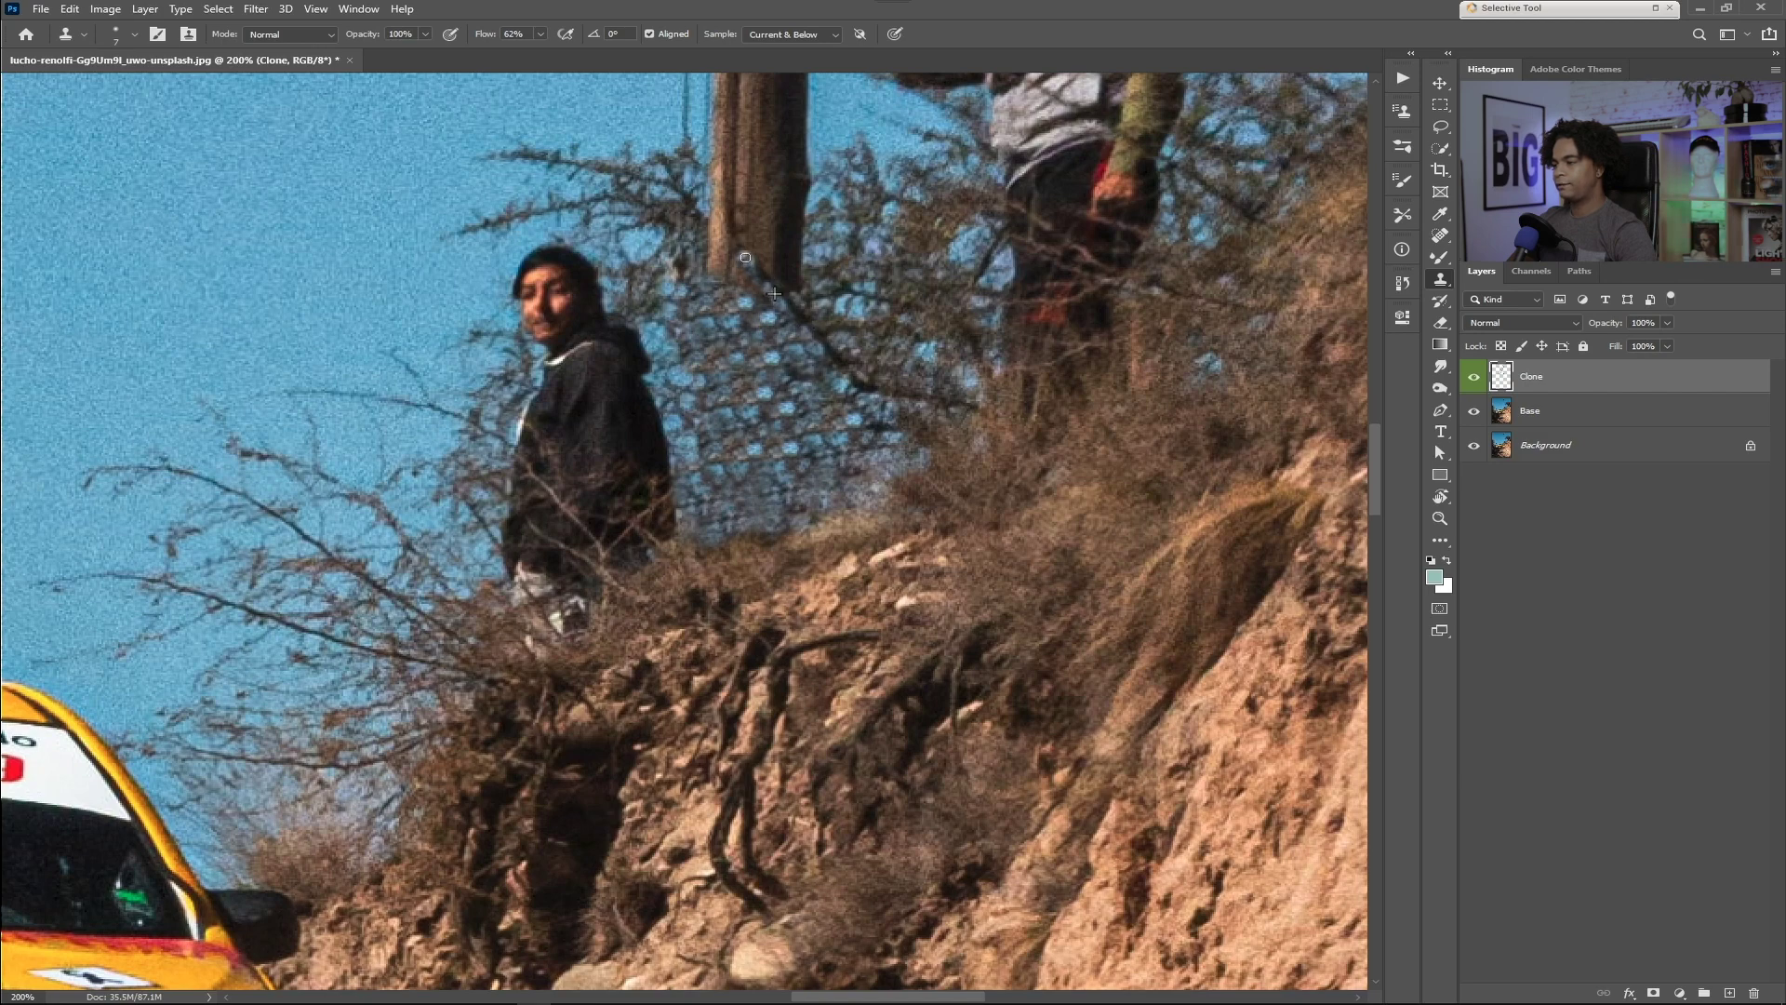
left_click_drag(729, 368, 734, 369)
left_click(719, 352, "alt")
mouse_move(776, 307)
left_mouse_down()
mouse_move(712, 252)
mouse_move(805, 335)
left_mouse_up()
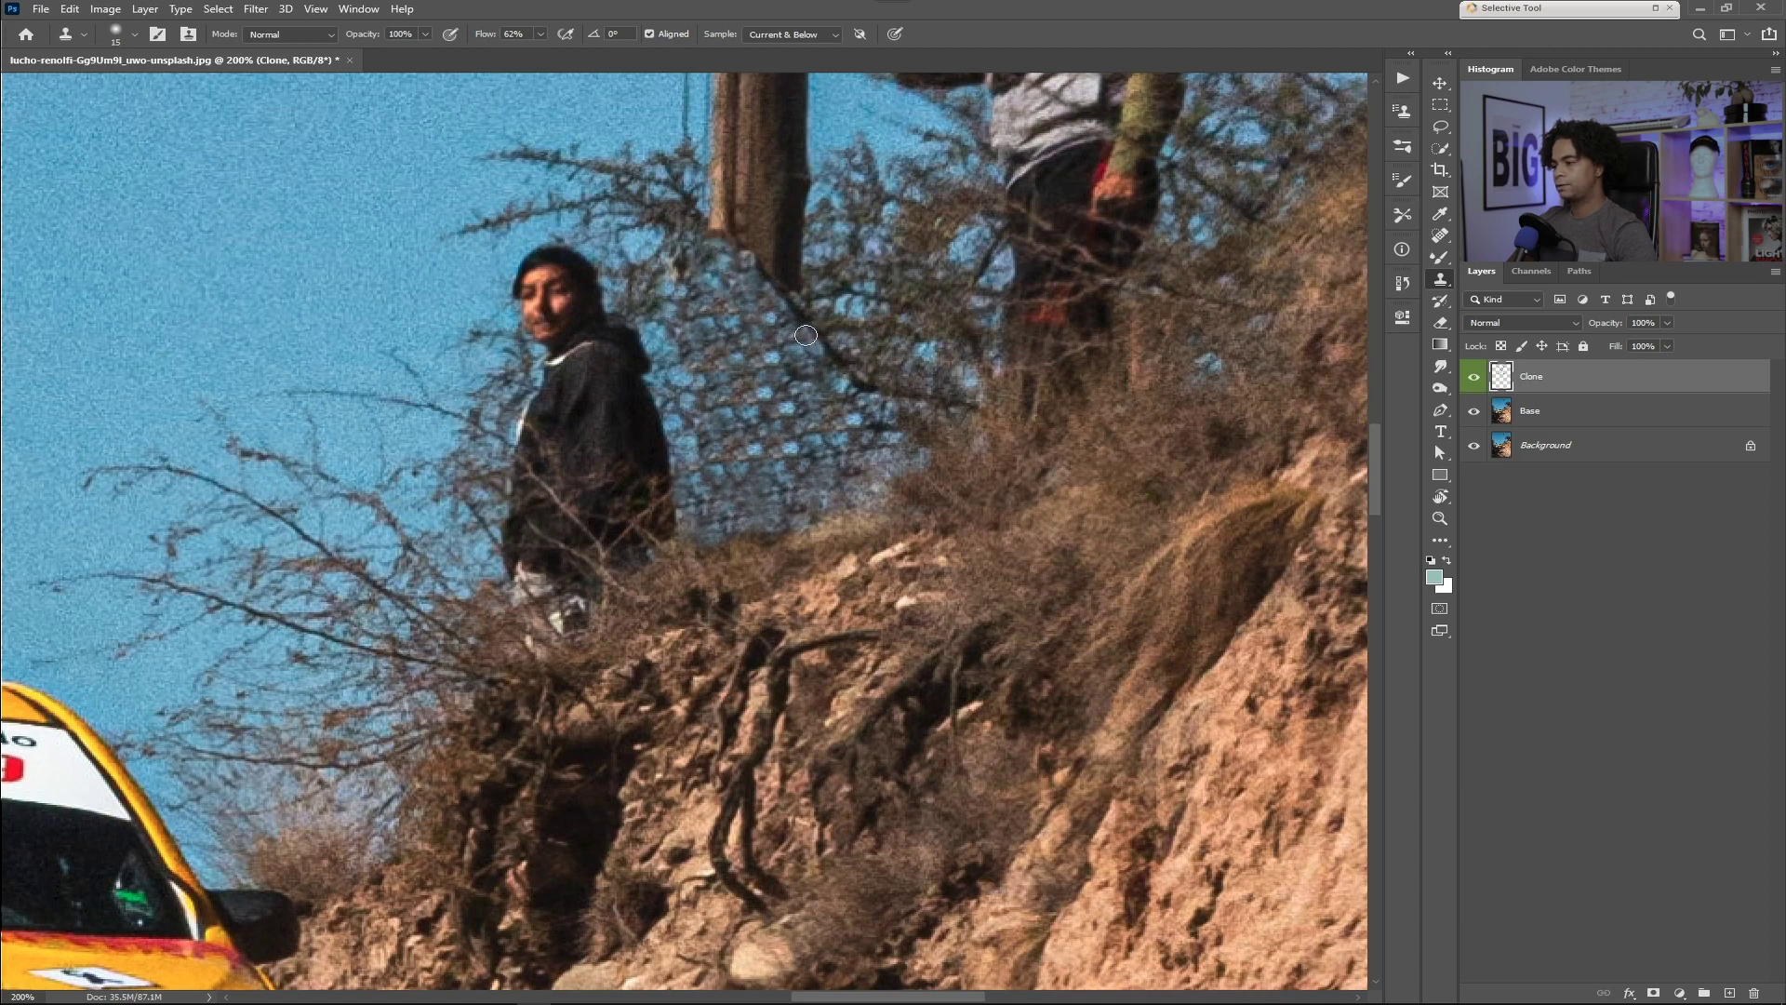
- Clone foliage over the pole's lower end between the two spectators with the 15 px brush
scroll(828, 391, "up", 3)
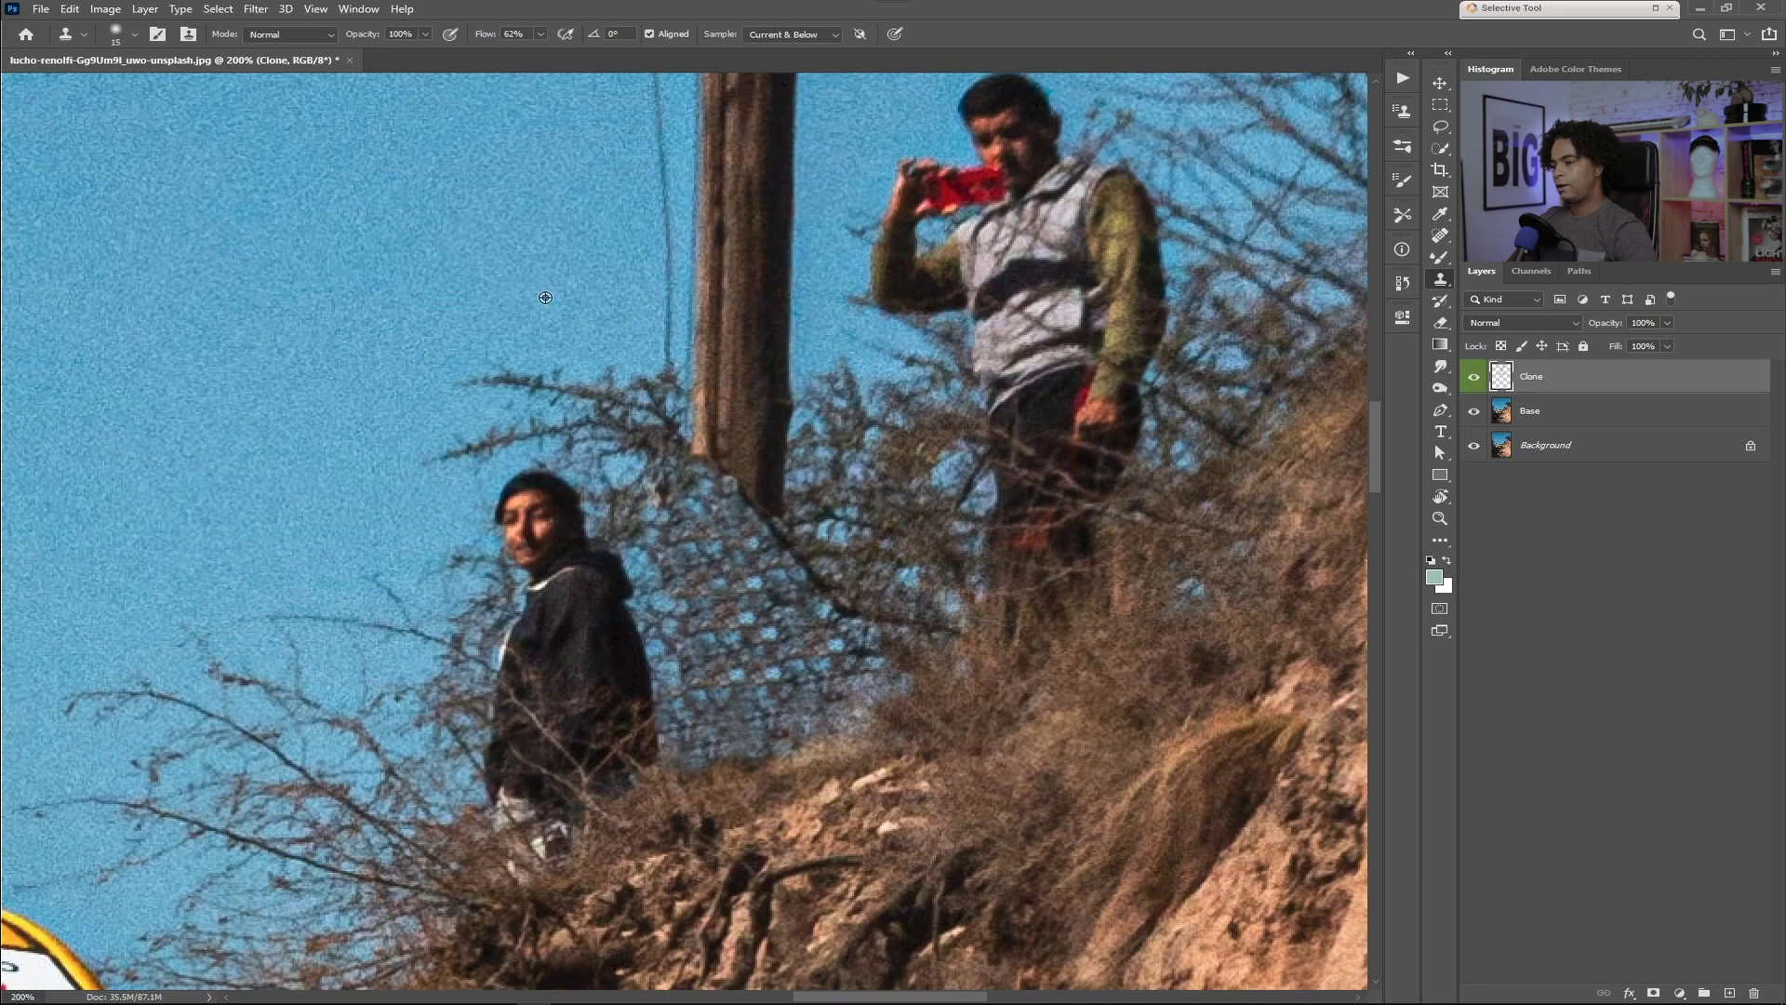
left_click(827, 490, "alt")
mouse_move(785, 488)
left_mouse_down()
mouse_move(758, 469)
mouse_move(773, 498)
mouse_move(722, 457)
mouse_move(786, 449)
left_mouse_up()
left_click(815, 482, "alt")
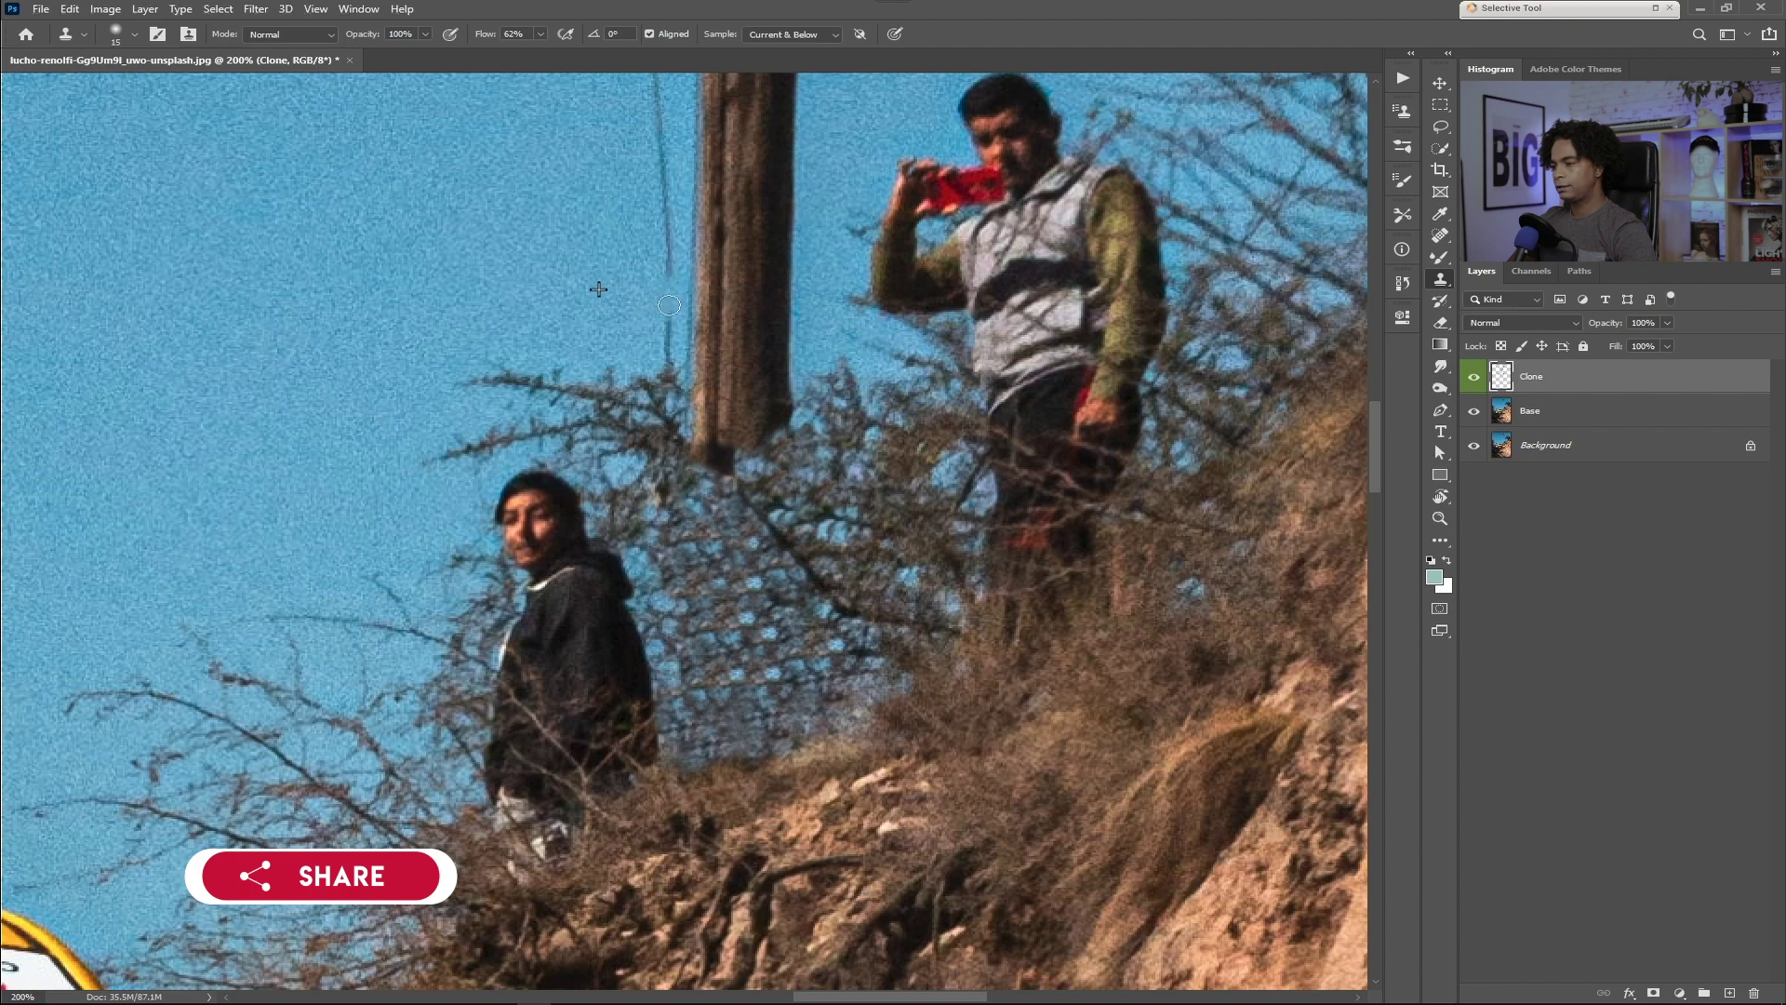
- Clone sky over the pole section just above the bush, between the thin wire and the standing spectator
mouse_move(701, 317)
left_mouse_down()
mouse_move(680, 359)
mouse_move(710, 356)
mouse_move(721, 329)
mouse_move(696, 328)
mouse_move(728, 346)
mouse_move(698, 359)
mouse_move(722, 345)
mouse_move(685, 335)
mouse_move(709, 373)
mouse_move(700, 401)
mouse_move(693, 362)
mouse_move(700, 422)
mouse_move(701, 379)
left_mouse_up()
left_click(702, 332, "alt")
left_click(692, 332, "alt")
mouse_move(797, 337)
left_mouse_down()
mouse_move(725, 330)
mouse_move(772, 332)
mouse_move(716, 356)
mouse_move(695, 329)
mouse_move(701, 356)
mouse_move(808, 350)
mouse_move(718, 366)
mouse_move(785, 371)
mouse_move(781, 352)
mouse_move(725, 388)
mouse_move(766, 379)
mouse_move(755, 388)
mouse_move(782, 401)
mouse_move(720, 412)
mouse_move(738, 360)
mouse_move(756, 421)
mouse_move(780, 417)
mouse_move(769, 433)
mouse_move(767, 414)
mouse_move(715, 419)
mouse_move(726, 447)
left_mouse_up()
left_click(720, 327, "alt")
left_click(745, 346, "alt")
left_click(737, 349, "alt")
left_click(759, 377, "alt")
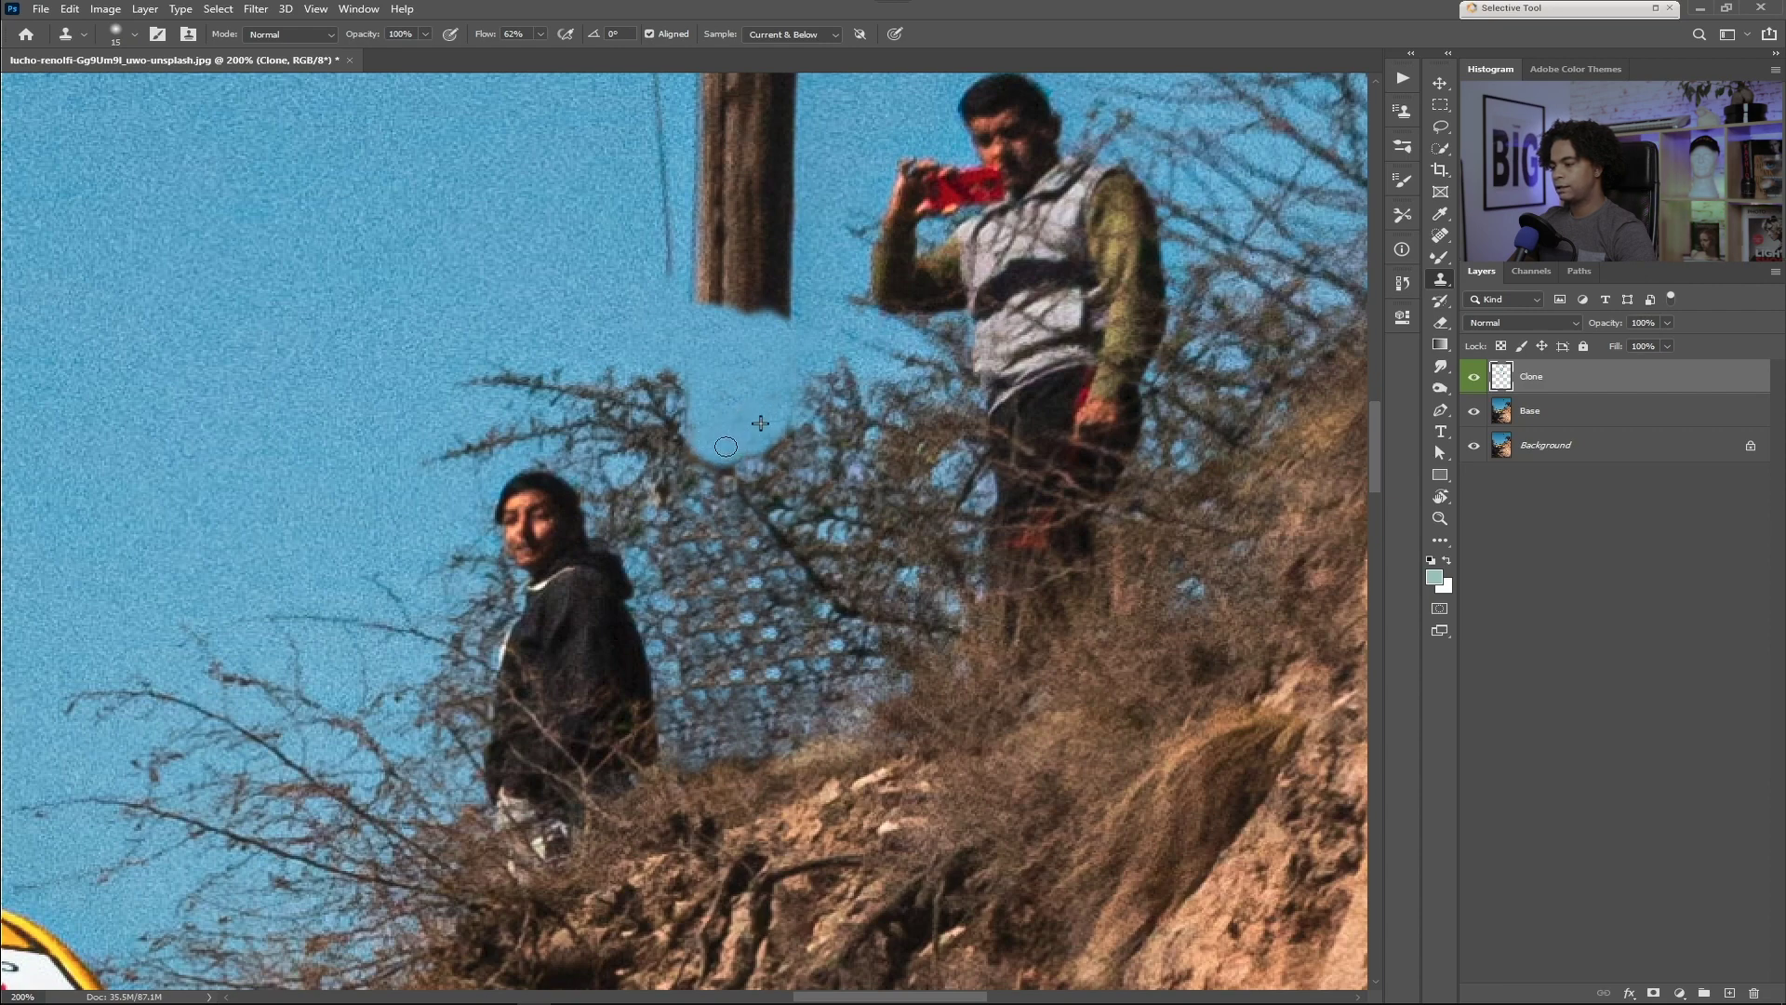
- Set the brush to 12 px with 100% hardness and clone branches into the lower part of the cloned sky patch
right_click(755, 403)
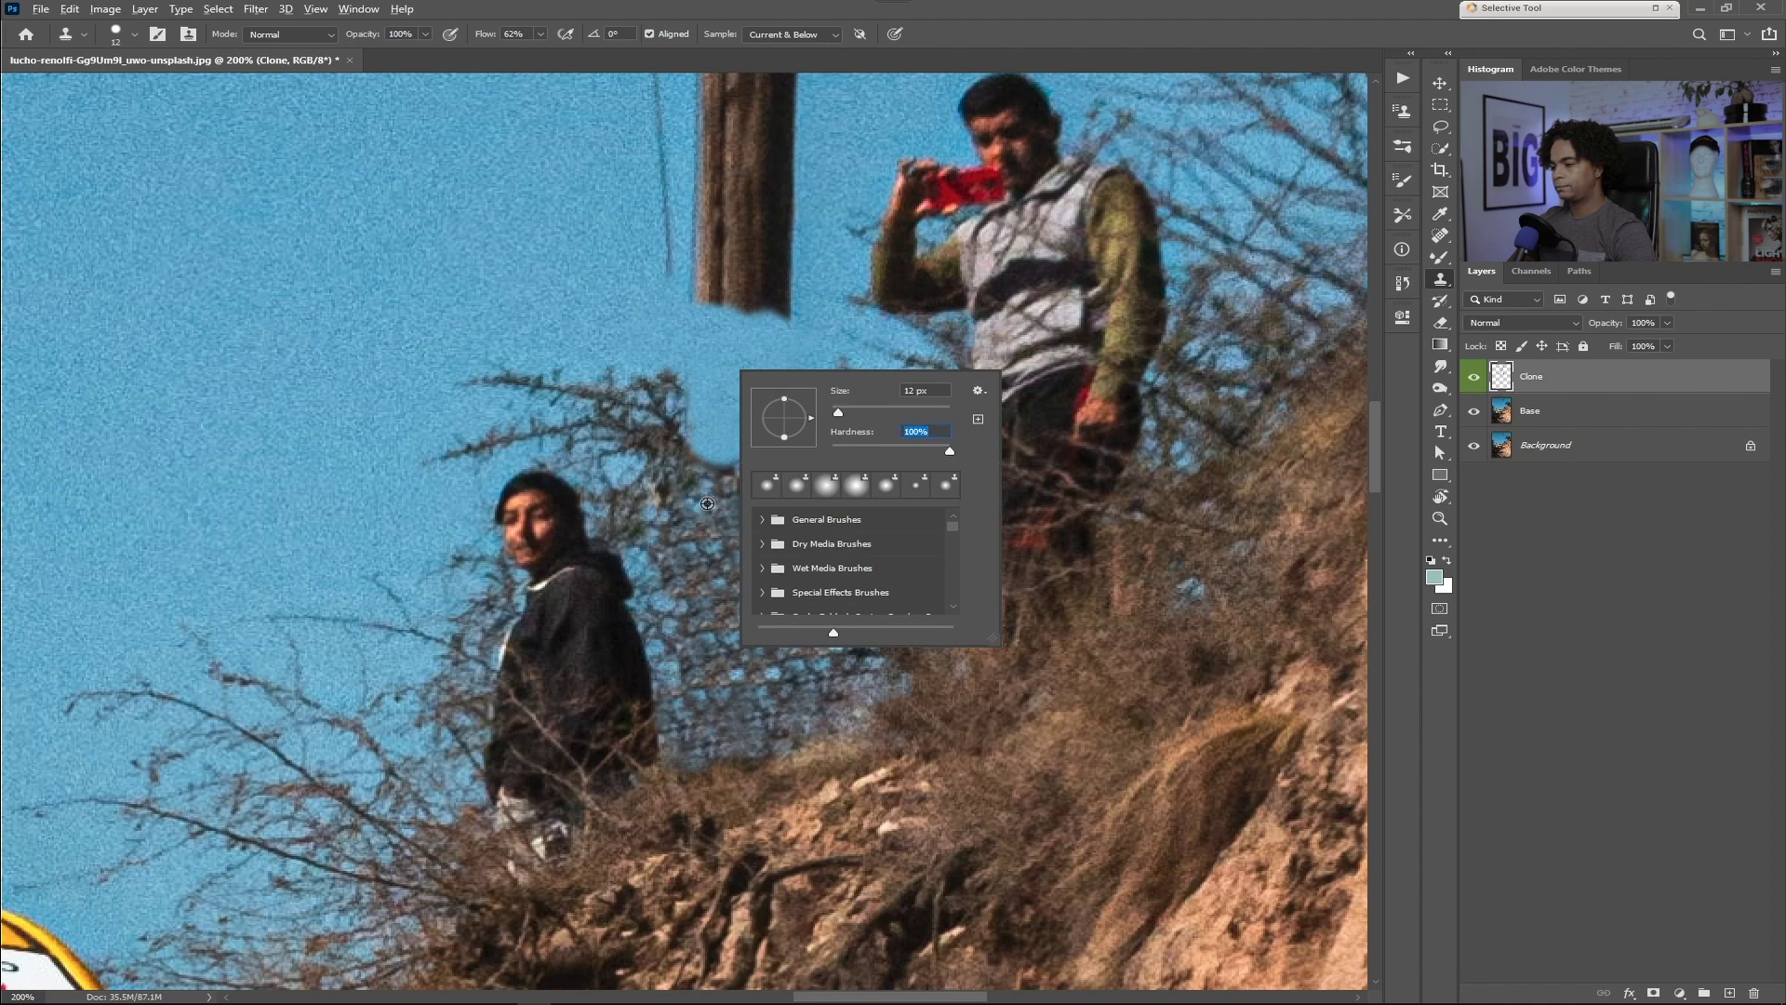
left_click(710, 411, "alt")
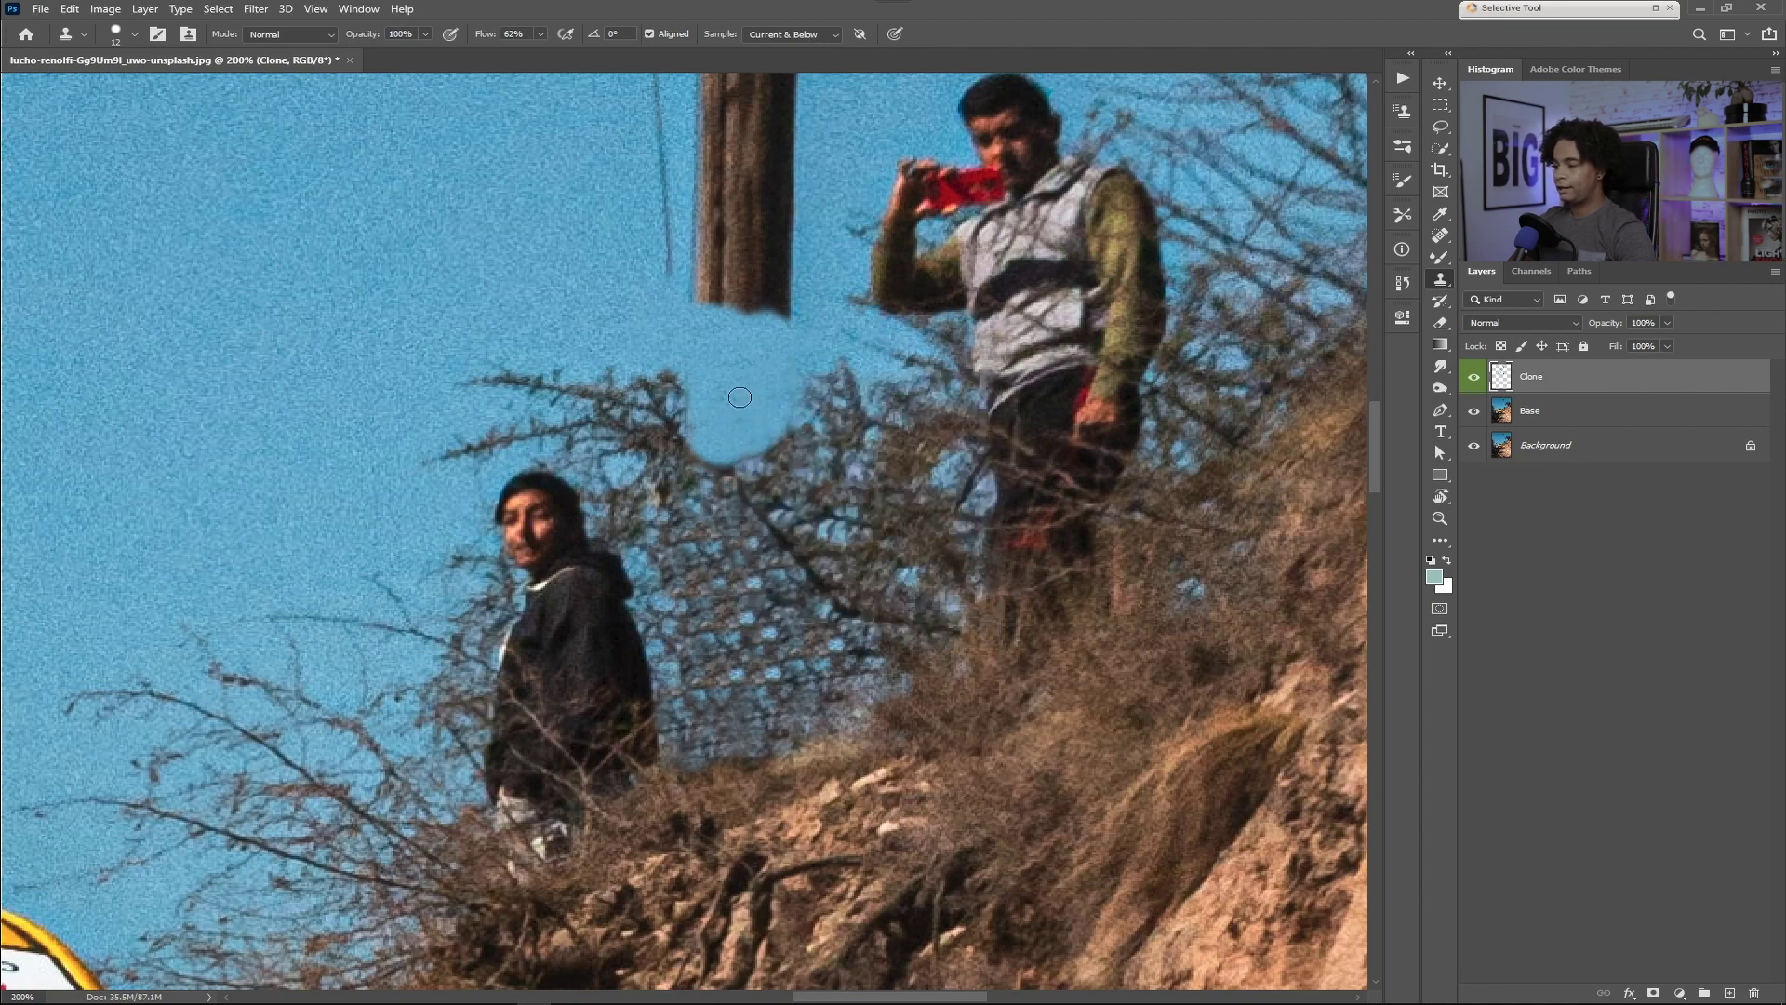
left_click(846, 451, "alt")
mouse_move(793, 439)
left_mouse_down()
mouse_move(727, 432)
mouse_move(737, 450)
mouse_move(713, 457)
mouse_move(741, 466)
mouse_move(707, 454)
left_mouse_up()
left_click(850, 482, "alt")
mouse_move(810, 426)
left_mouse_down()
mouse_move(706, 412)
mouse_move(729, 422)
mouse_move(707, 447)
mouse_move(789, 462)
left_mouse_up()
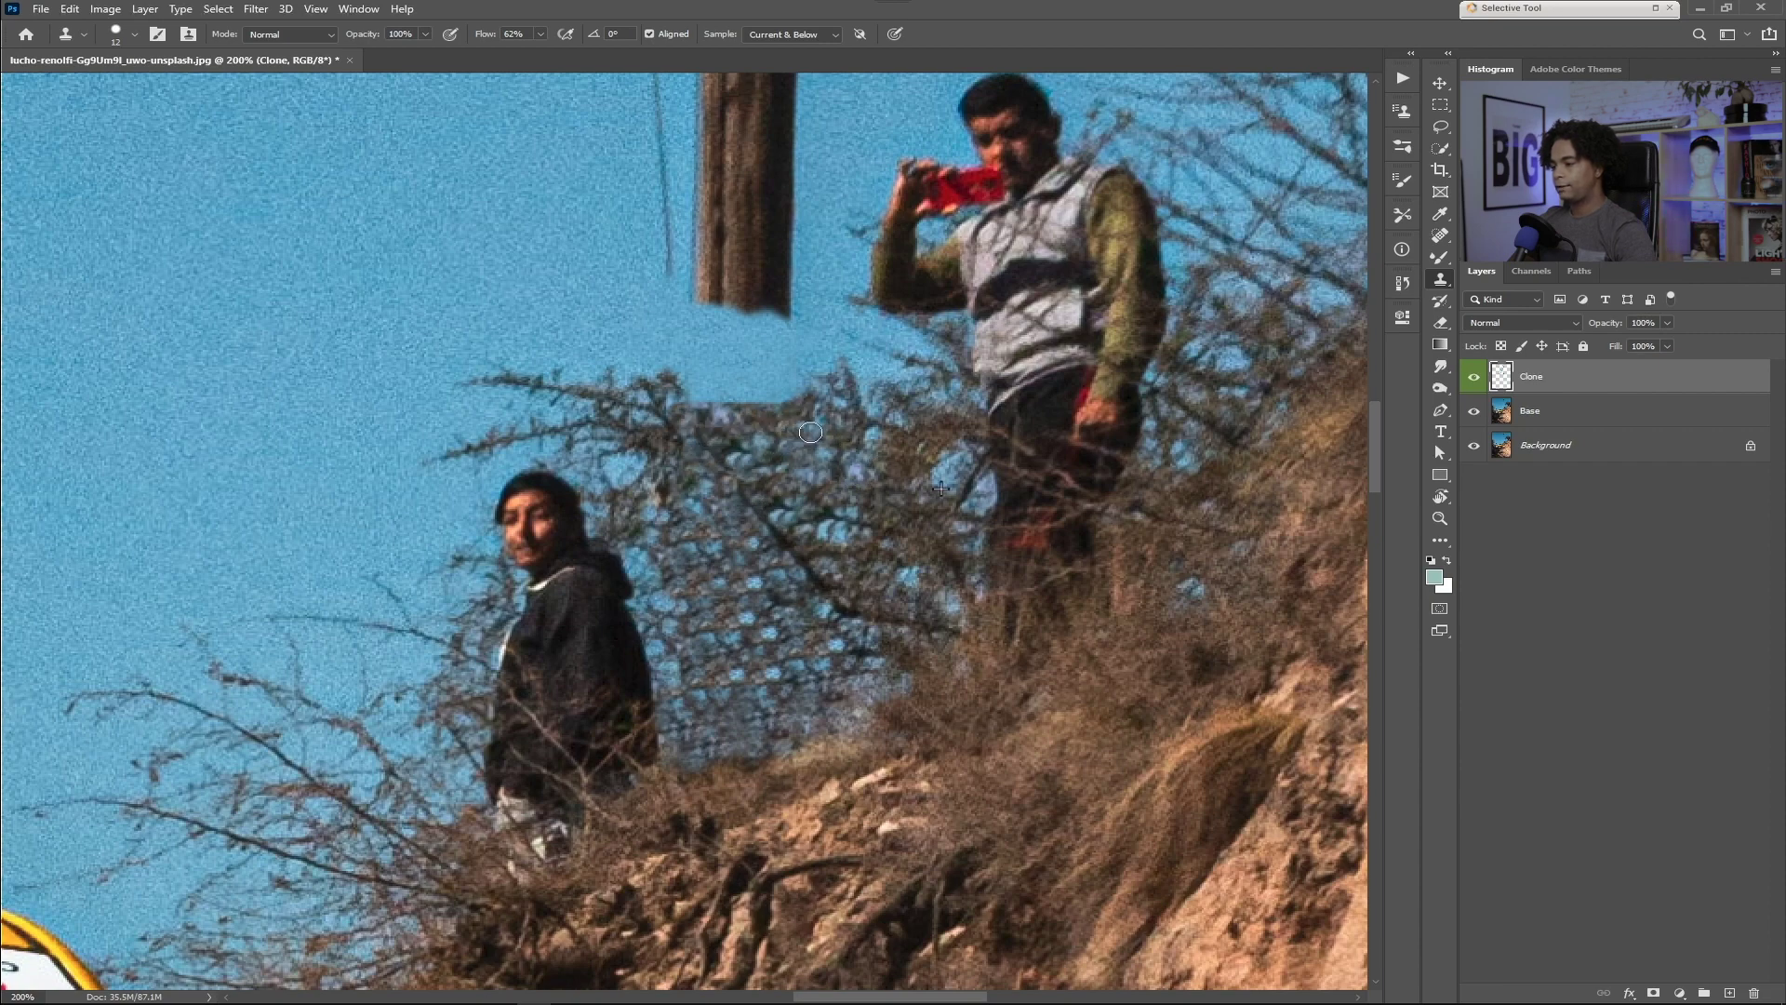
- Set the brush to 15 px with 23% hardness and clone twigs along the bush's upper edge to blend it into the sky
right_click(839, 411, "alt")
right_click(886, 367)
left_click(1019, 433)
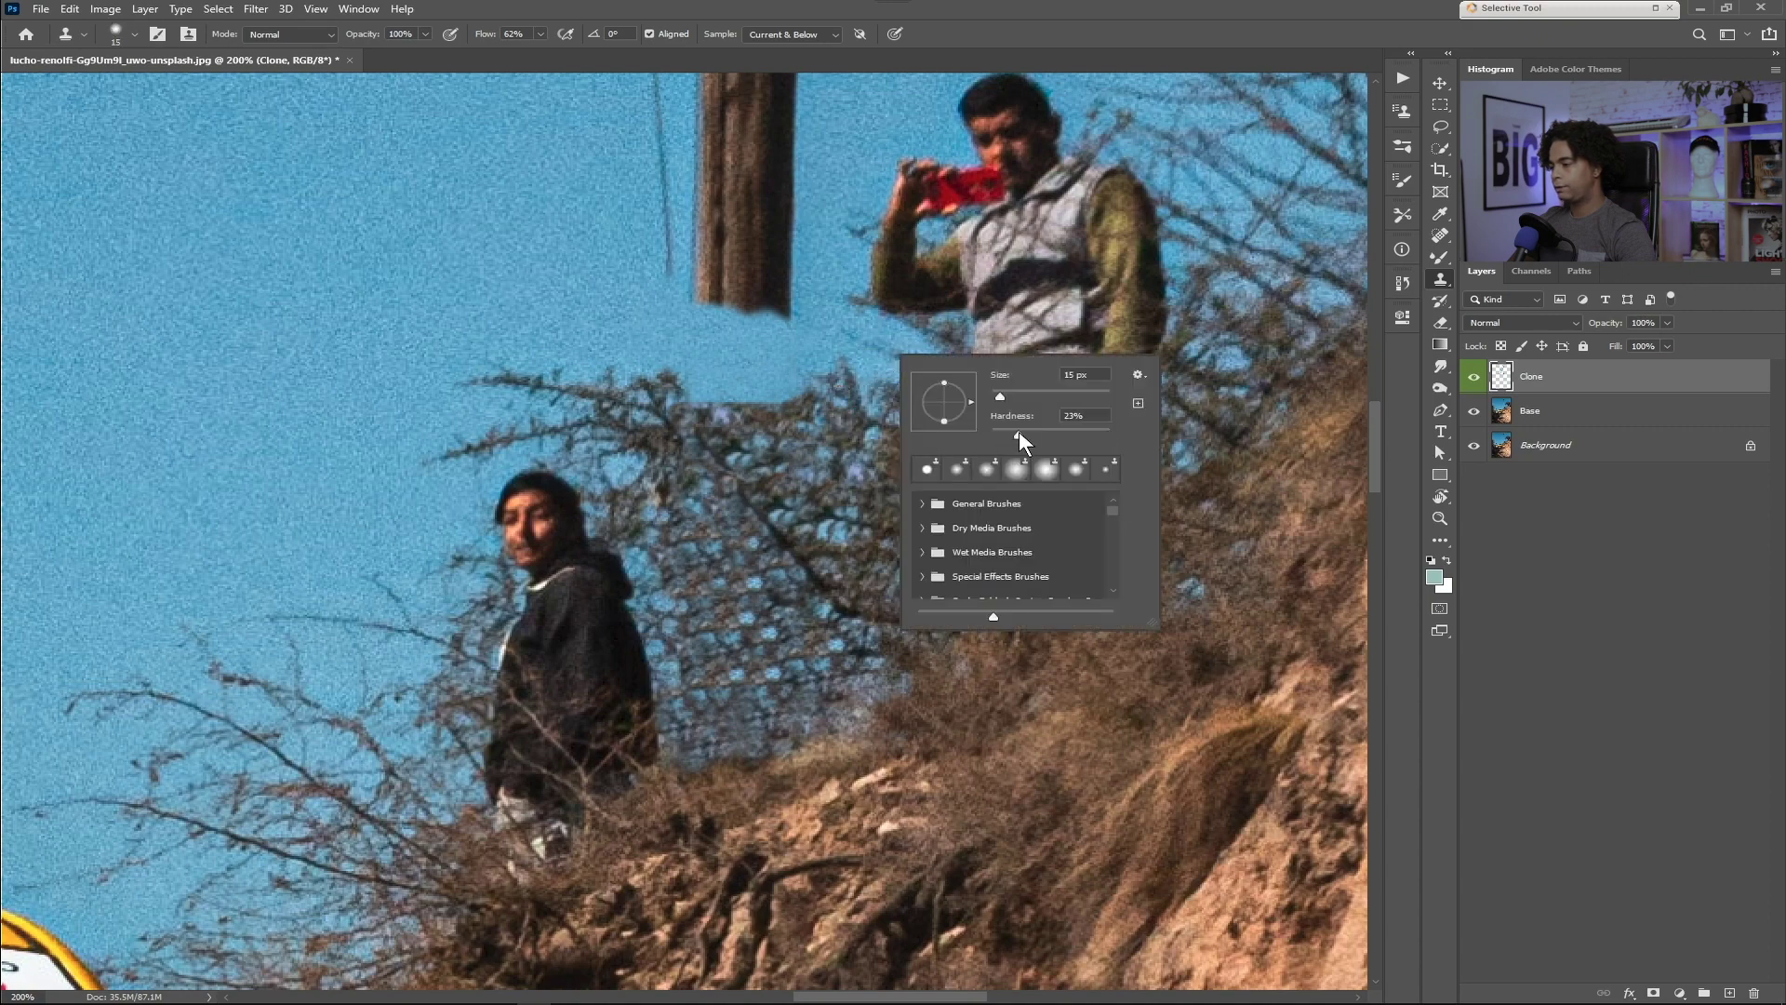
left_click(832, 384, "alt")
left_click_drag(780, 393, 793, 377)
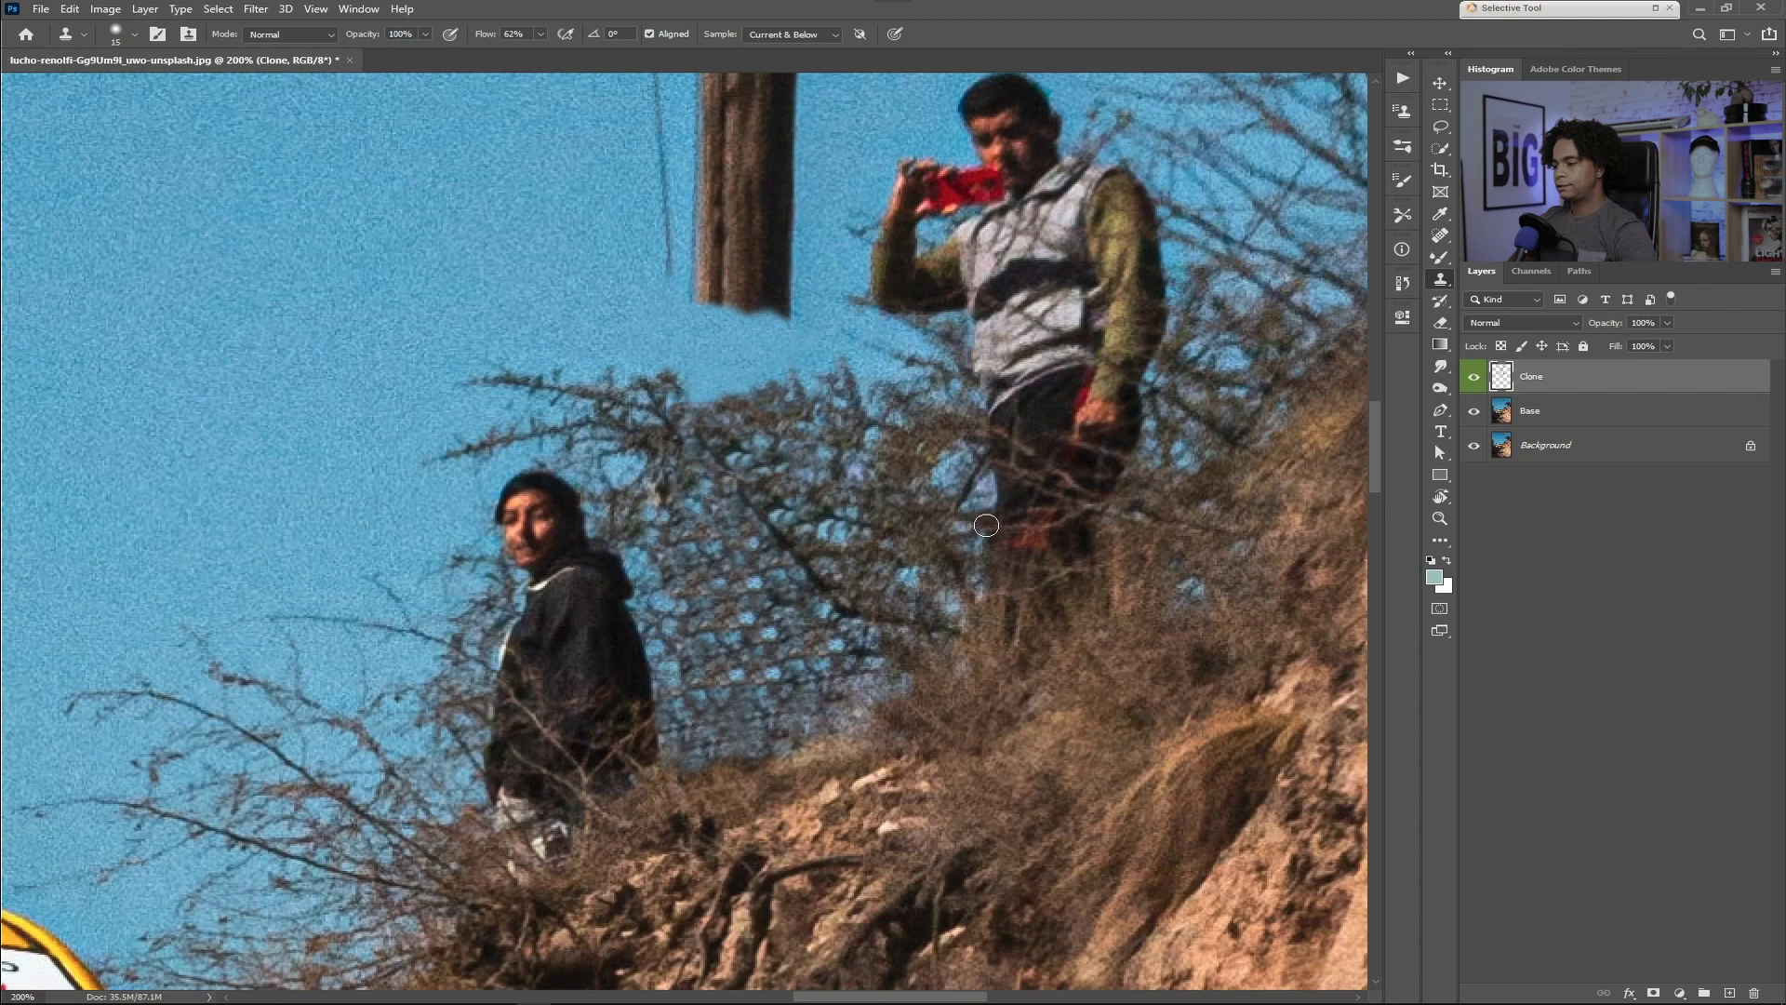
- Clone sky over the thin wire and the pole's cut end beside the standing spectator
left_click_drag(716, 458, 600, 644)
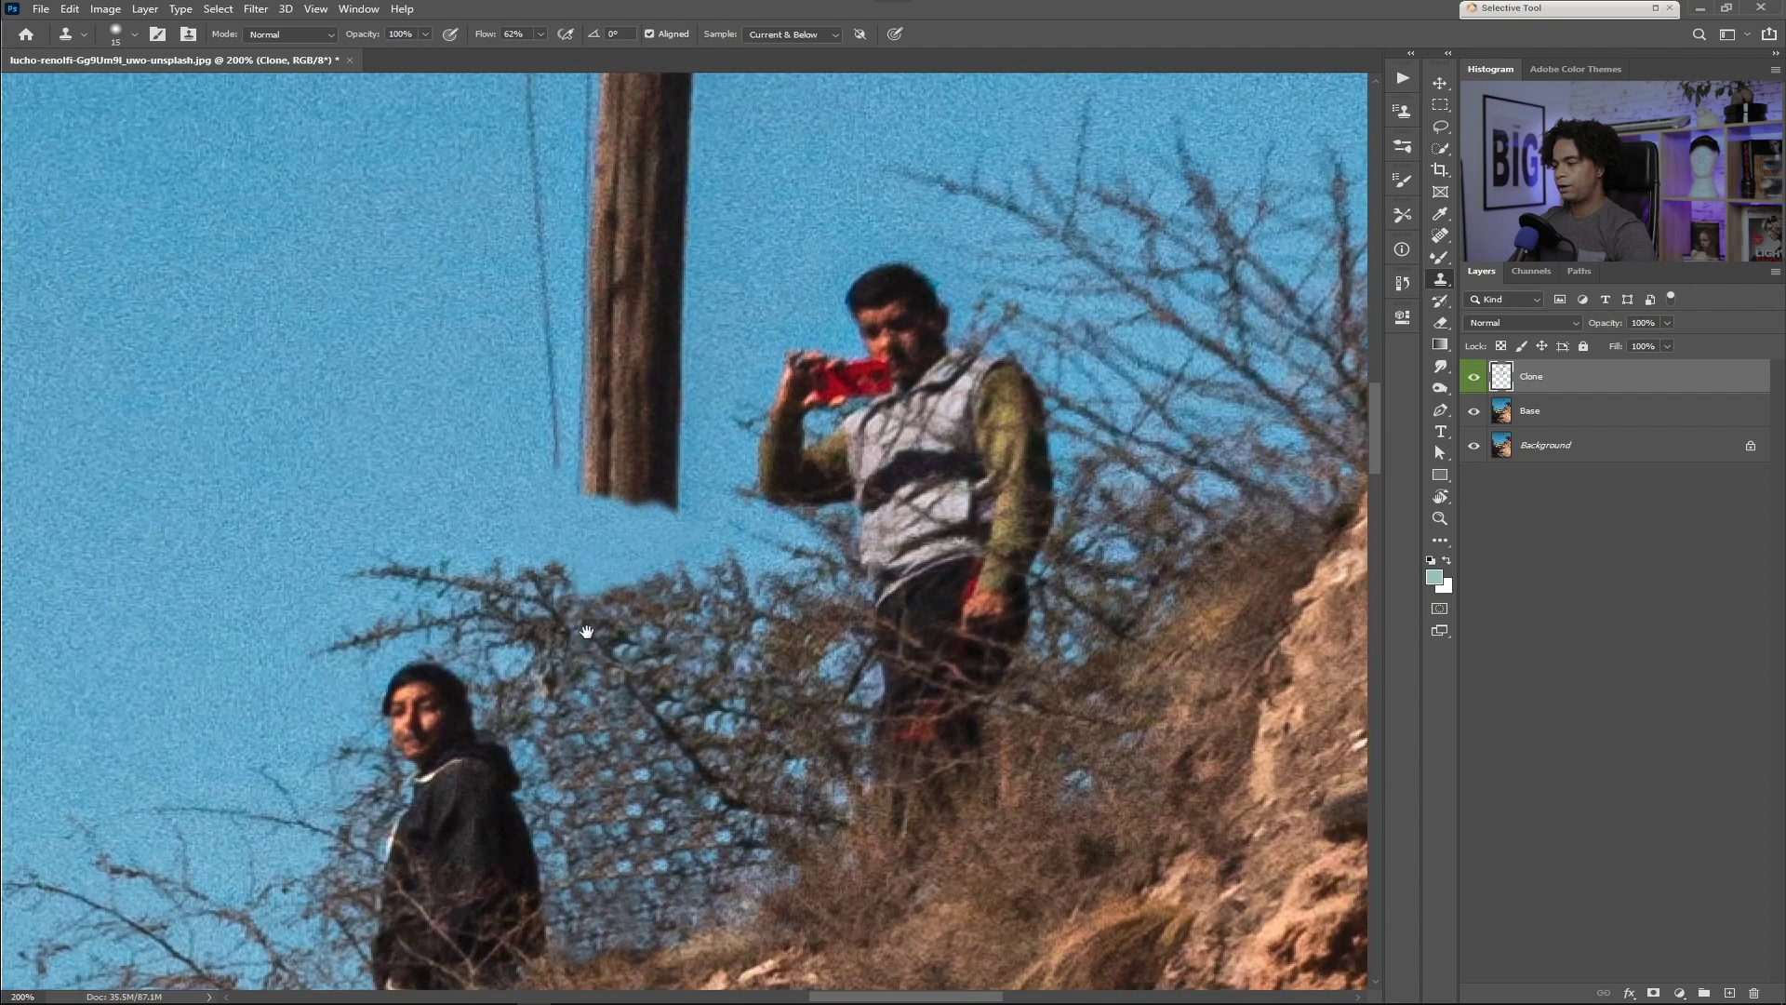
mouse_move(539, 348)
left_mouse_down()
mouse_move(561, 464)
mouse_move(543, 442)
mouse_move(537, 263)
mouse_move(621, 461)
mouse_move(600, 488)
mouse_move(675, 496)
mouse_move(589, 461)
mouse_move(567, 405)
mouse_move(588, 470)
mouse_move(581, 406)
mouse_move(595, 447)
mouse_move(631, 426)
mouse_move(618, 446)
mouse_move(669, 470)
mouse_move(621, 350)
mouse_move(597, 386)
mouse_move(593, 343)
mouse_move(575, 340)
mouse_move(576, 398)
mouse_move(642, 390)
mouse_move(625, 351)
mouse_move(643, 447)
mouse_move(641, 398)
left_mouse_up()
left_click(478, 372, "alt")
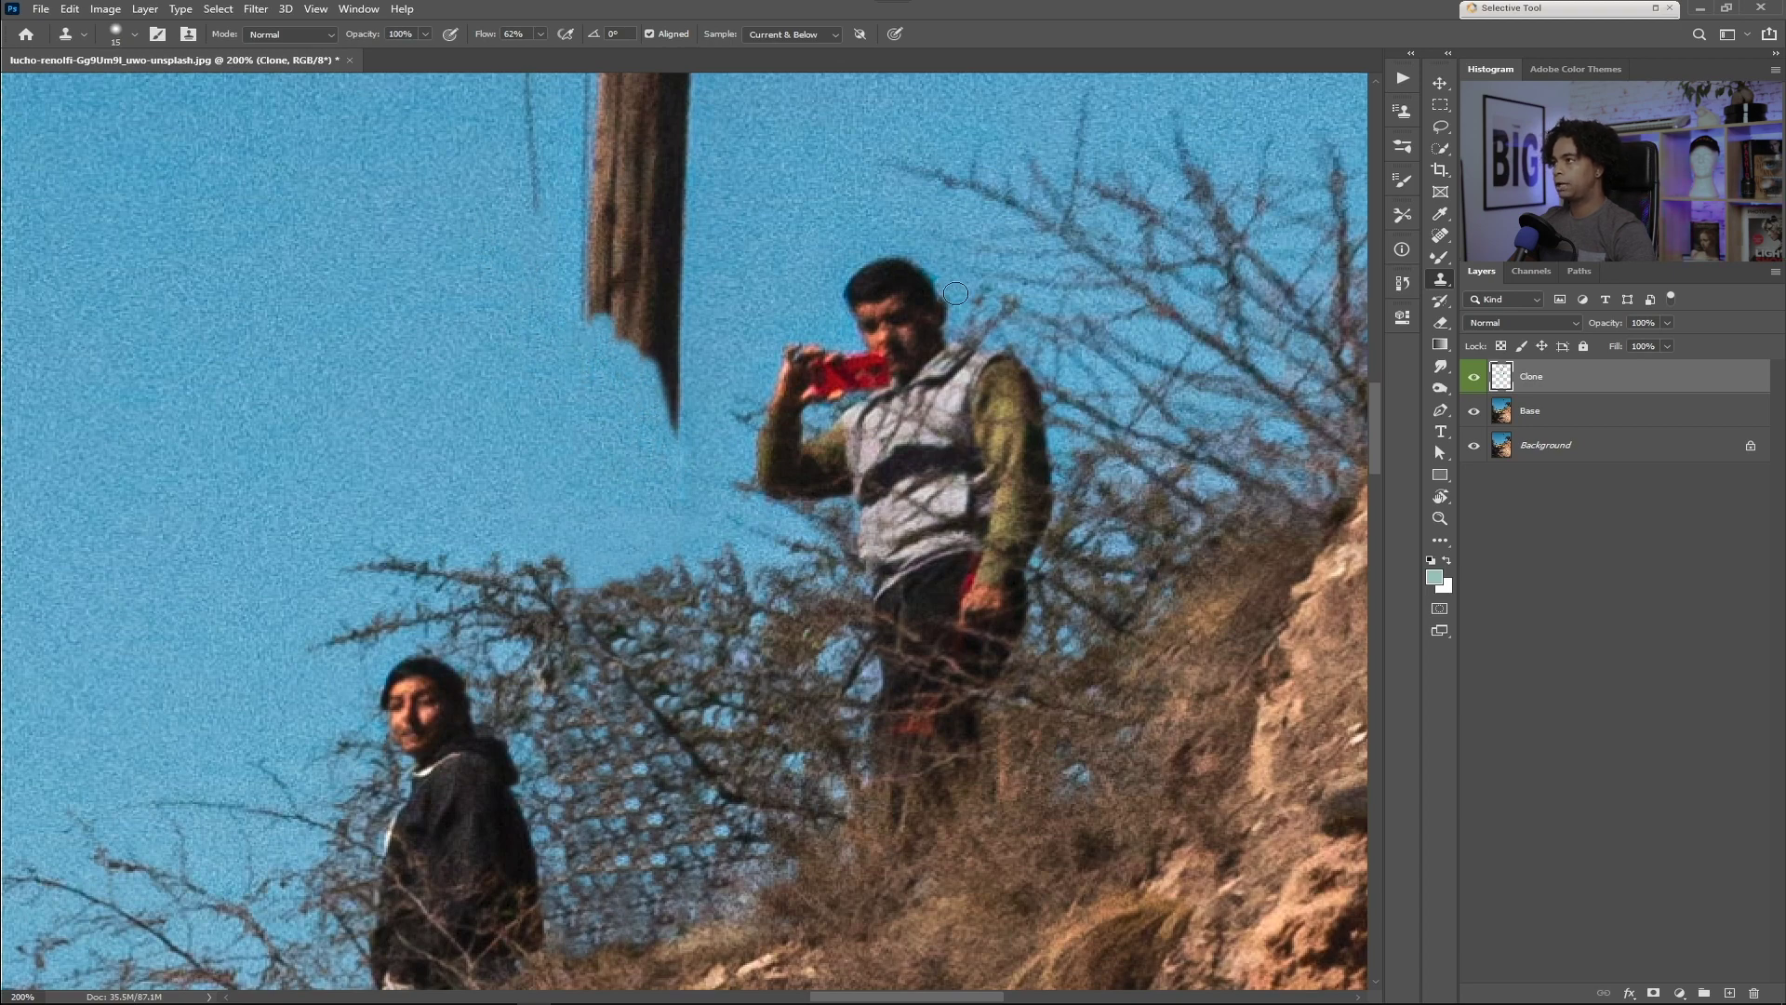
left_click(695, 332, "alt")
mouse_move(634, 460)
left_mouse_down()
mouse_move(689, 295)
mouse_move(676, 391)
mouse_move(665, 263)
mouse_move(687, 263)
mouse_move(659, 352)
left_mouse_up()
- Zoom out to 66.7% and clone sky over the rest of the pole up to the photo's upper edge with a 57 px brush
key("ctrl+minus")
key("ctrl+minus")
key("ctrl+minus")
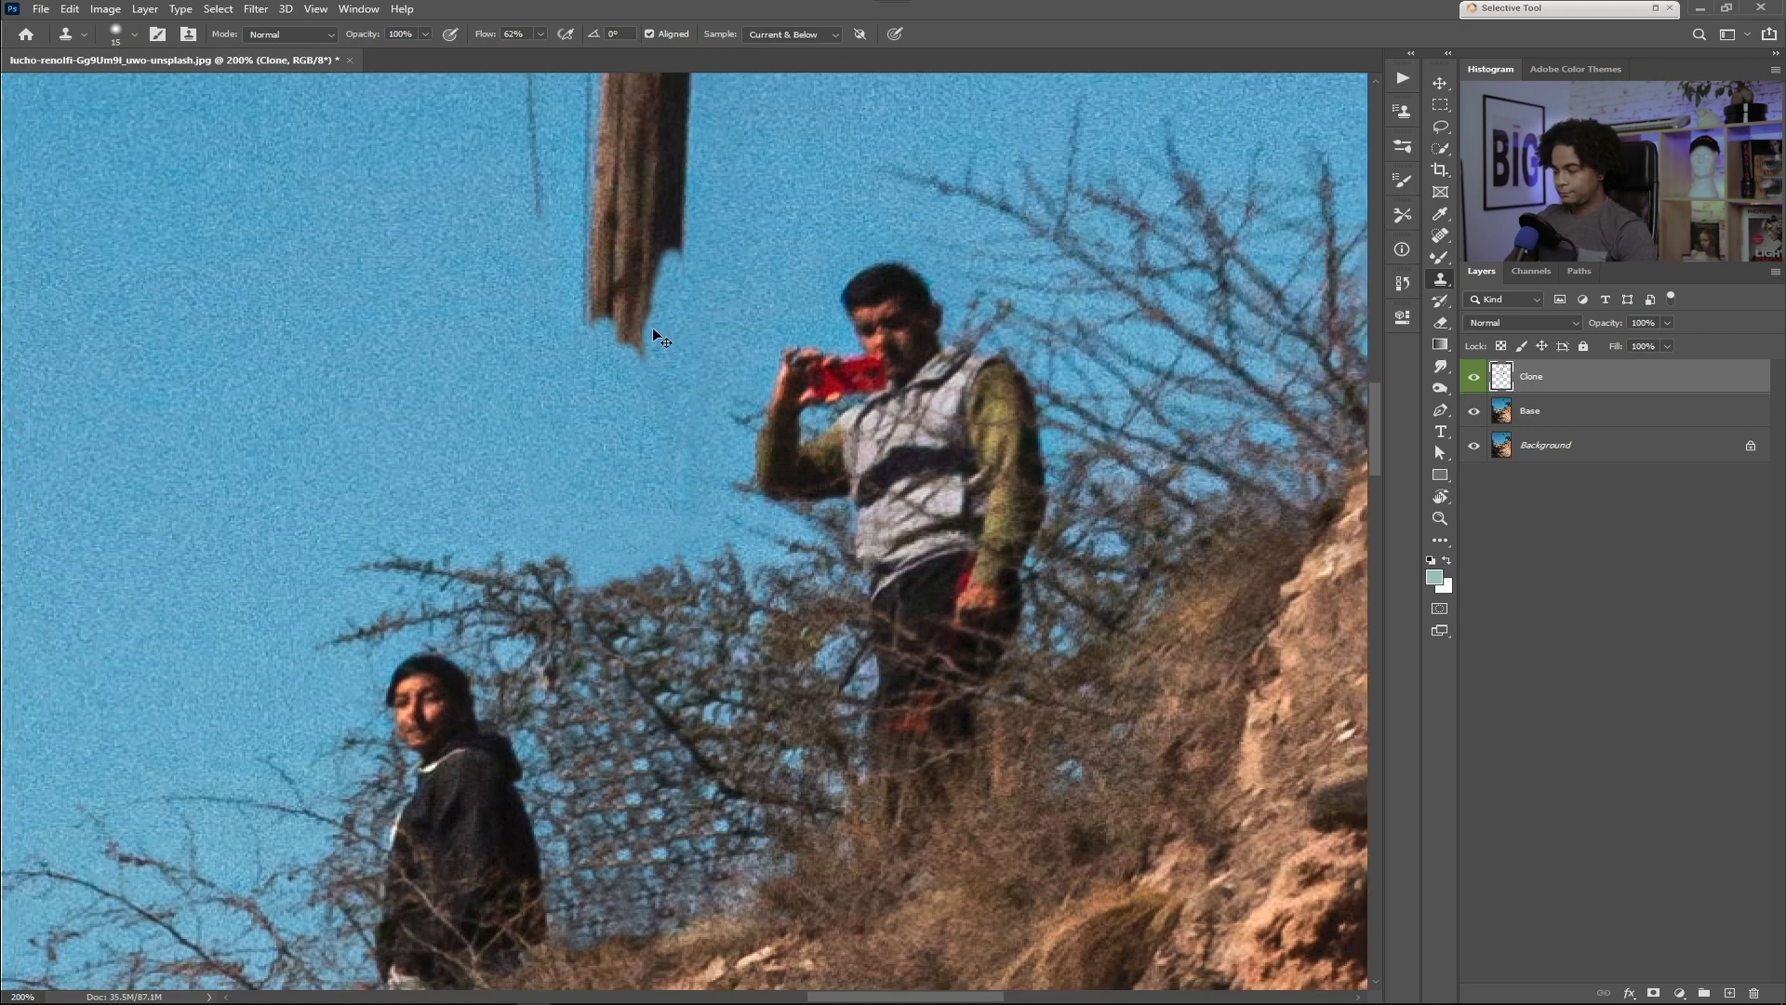
left_click_drag(581, 428, 636, 502)
left_click_drag(669, 444, 686, 446)
left_click_drag(777, 310, 660, 687)
left_click_drag(701, 544, 699, 458)
mouse_move(622, 767)
left_mouse_down()
mouse_move(631, 705)
mouse_move(597, 656)
mouse_move(598, 712)
mouse_move(628, 634)
mouse_move(646, 714)
mouse_move(634, 530)
mouse_move(646, 600)
mouse_move(635, 563)
mouse_move(597, 600)
mouse_move(627, 479)
mouse_move(646, 551)
mouse_move(657, 456)
left_mouse_up()
mouse_move(618, 307)
left_mouse_down()
mouse_move(639, 307)
mouse_move(641, 354)
mouse_move(665, 192)
left_mouse_up()
left_click_drag(529, 501, 511, 742)
mouse_move(576, 497)
left_mouse_down()
mouse_move(586, 447)
mouse_move(622, 434)
mouse_move(618, 458)
mouse_move(559, 320)
mouse_move(563, 391)
mouse_move(682, 336)
left_mouse_up()
left_click(747, 463, "alt")
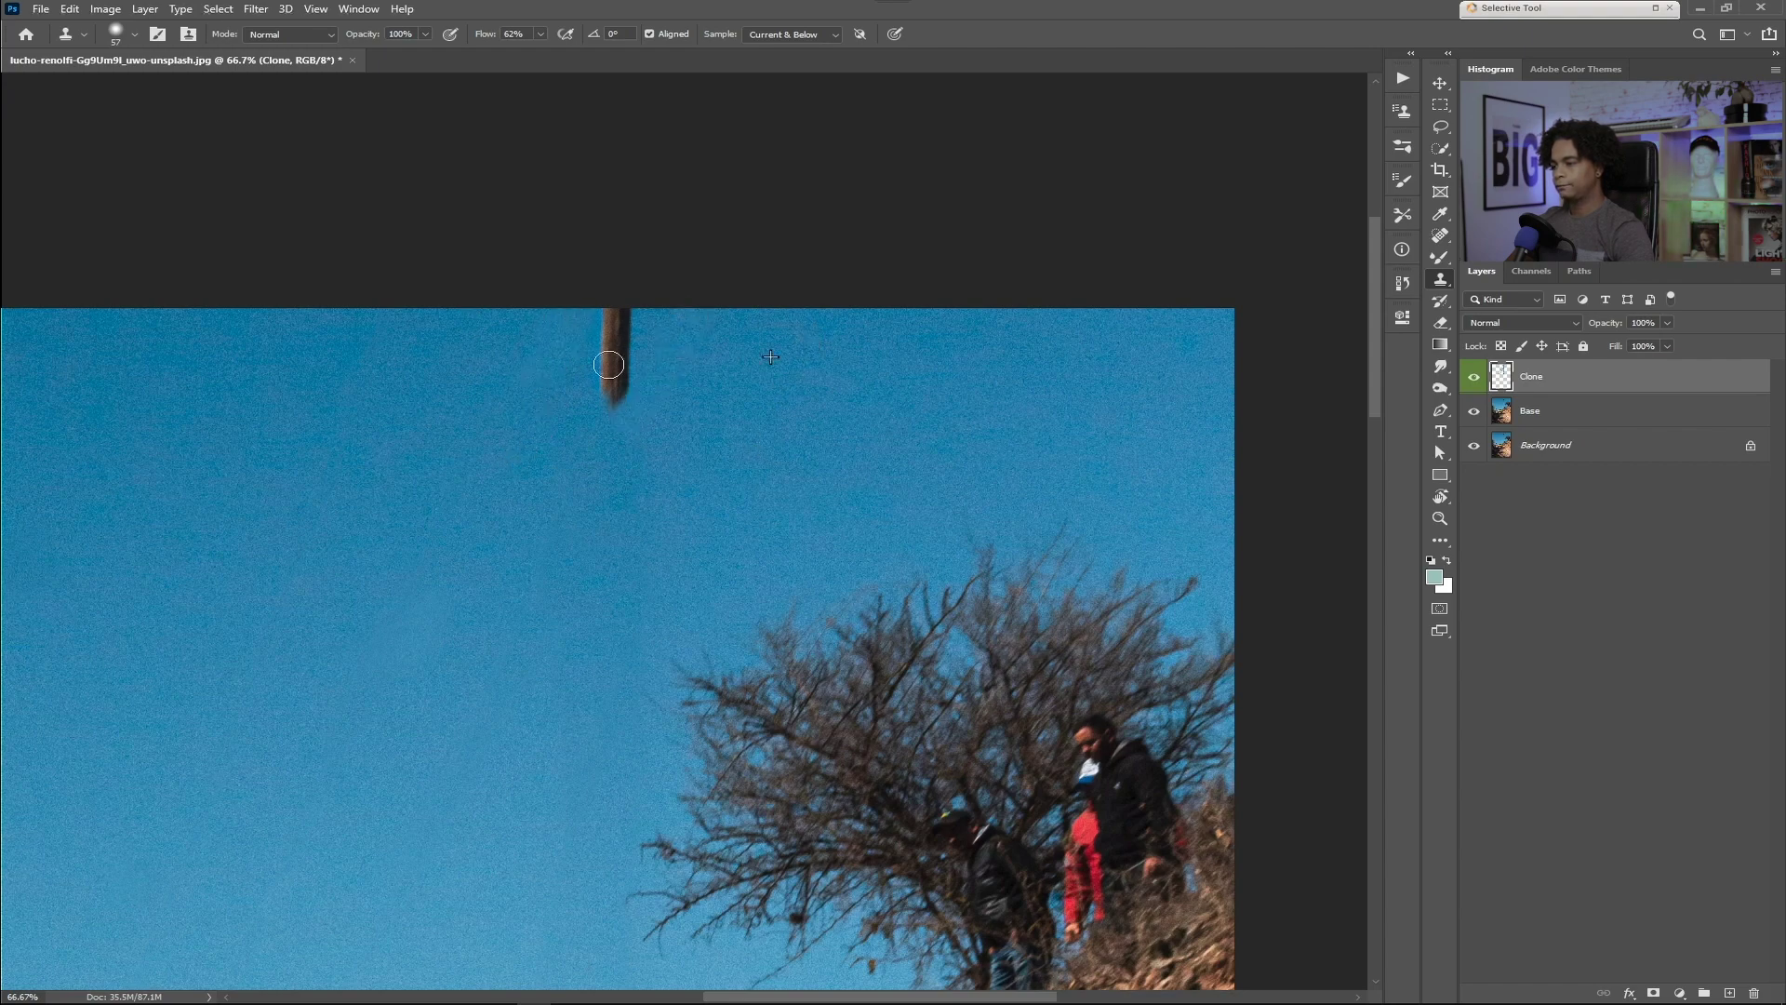
mouse_move(612, 438)
left_mouse_down()
mouse_move(614, 309)
mouse_move(620, 342)
left_mouse_up()
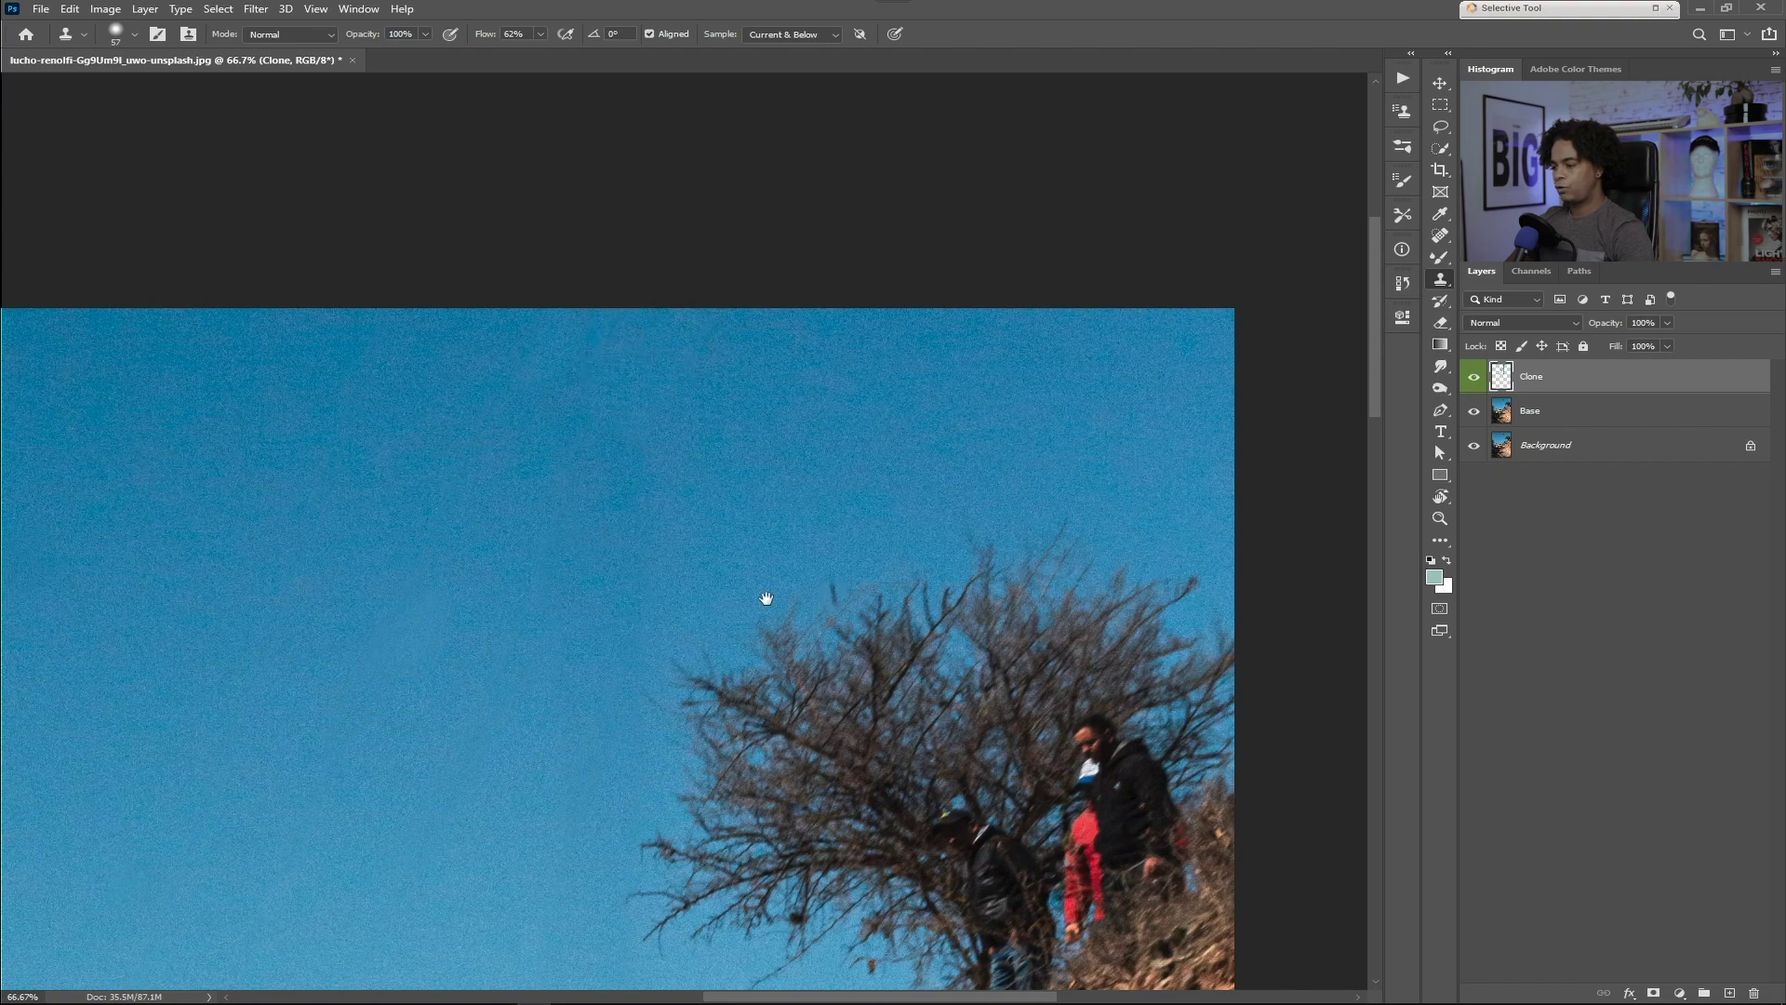
- Clone dry brush texture over the patterned area at the hill's edge between the two spectators
left_click_drag(729, 711, 868, 320)
left_click_drag(843, 547, 864, 258)
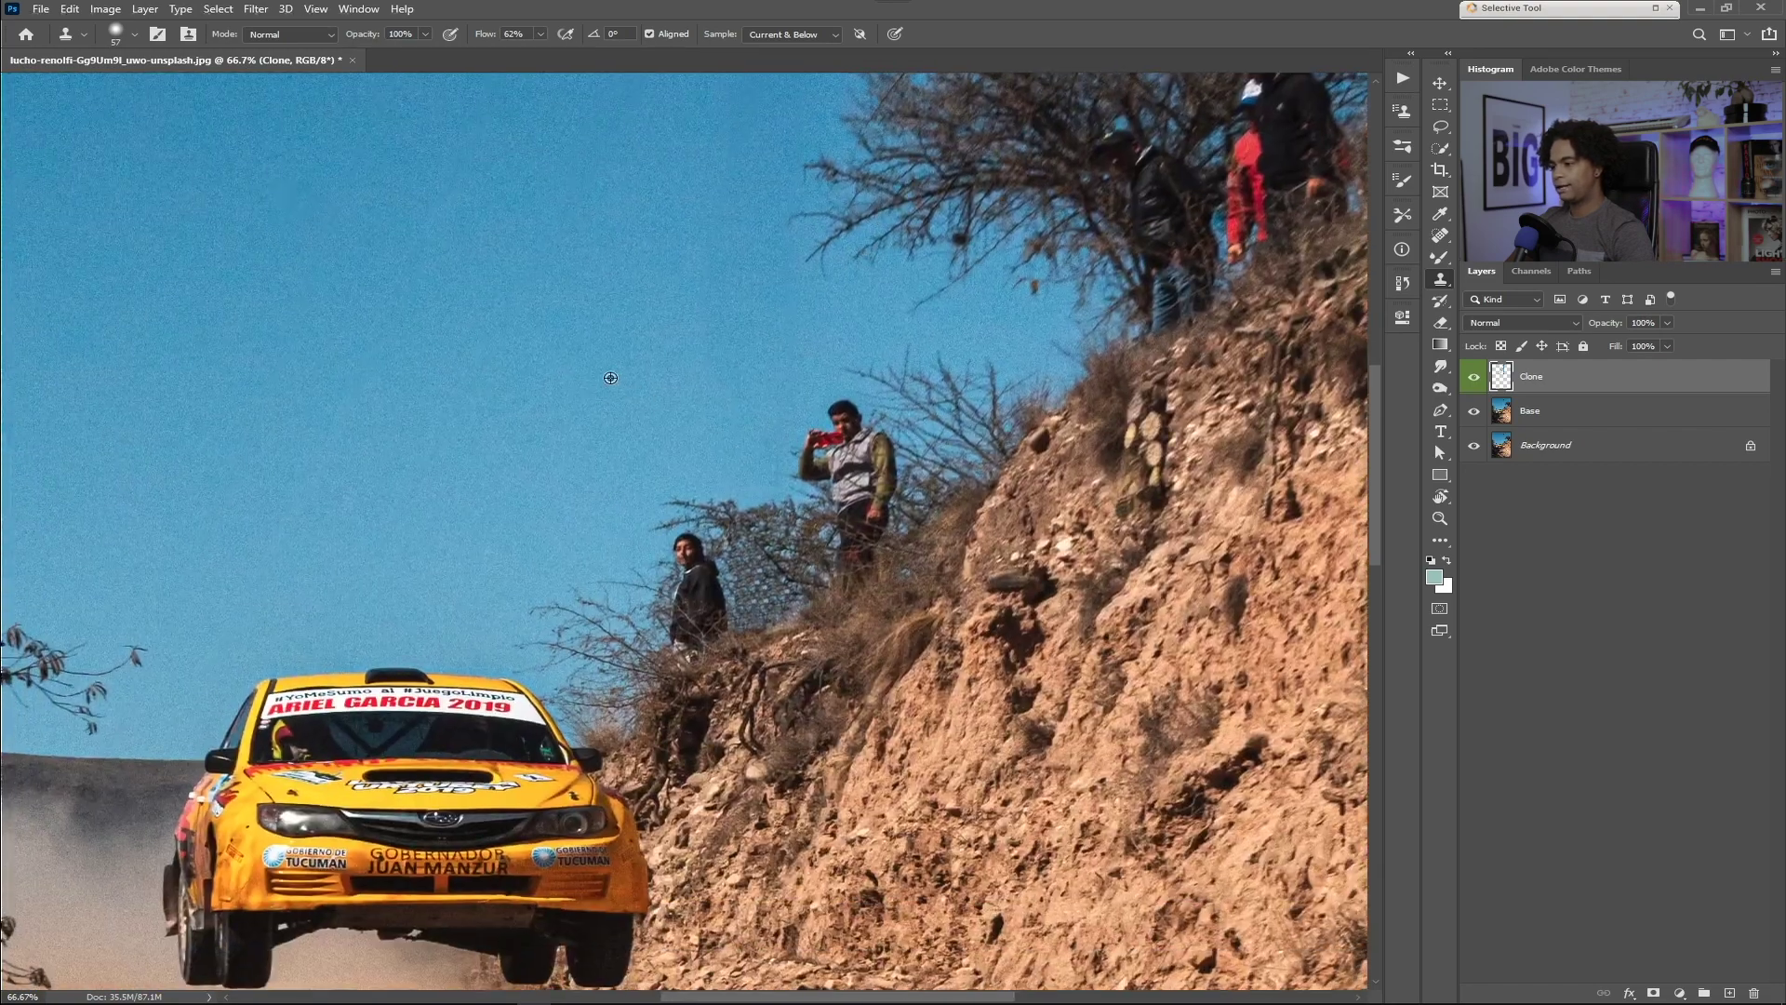
scroll(602, 481, "down", 3)
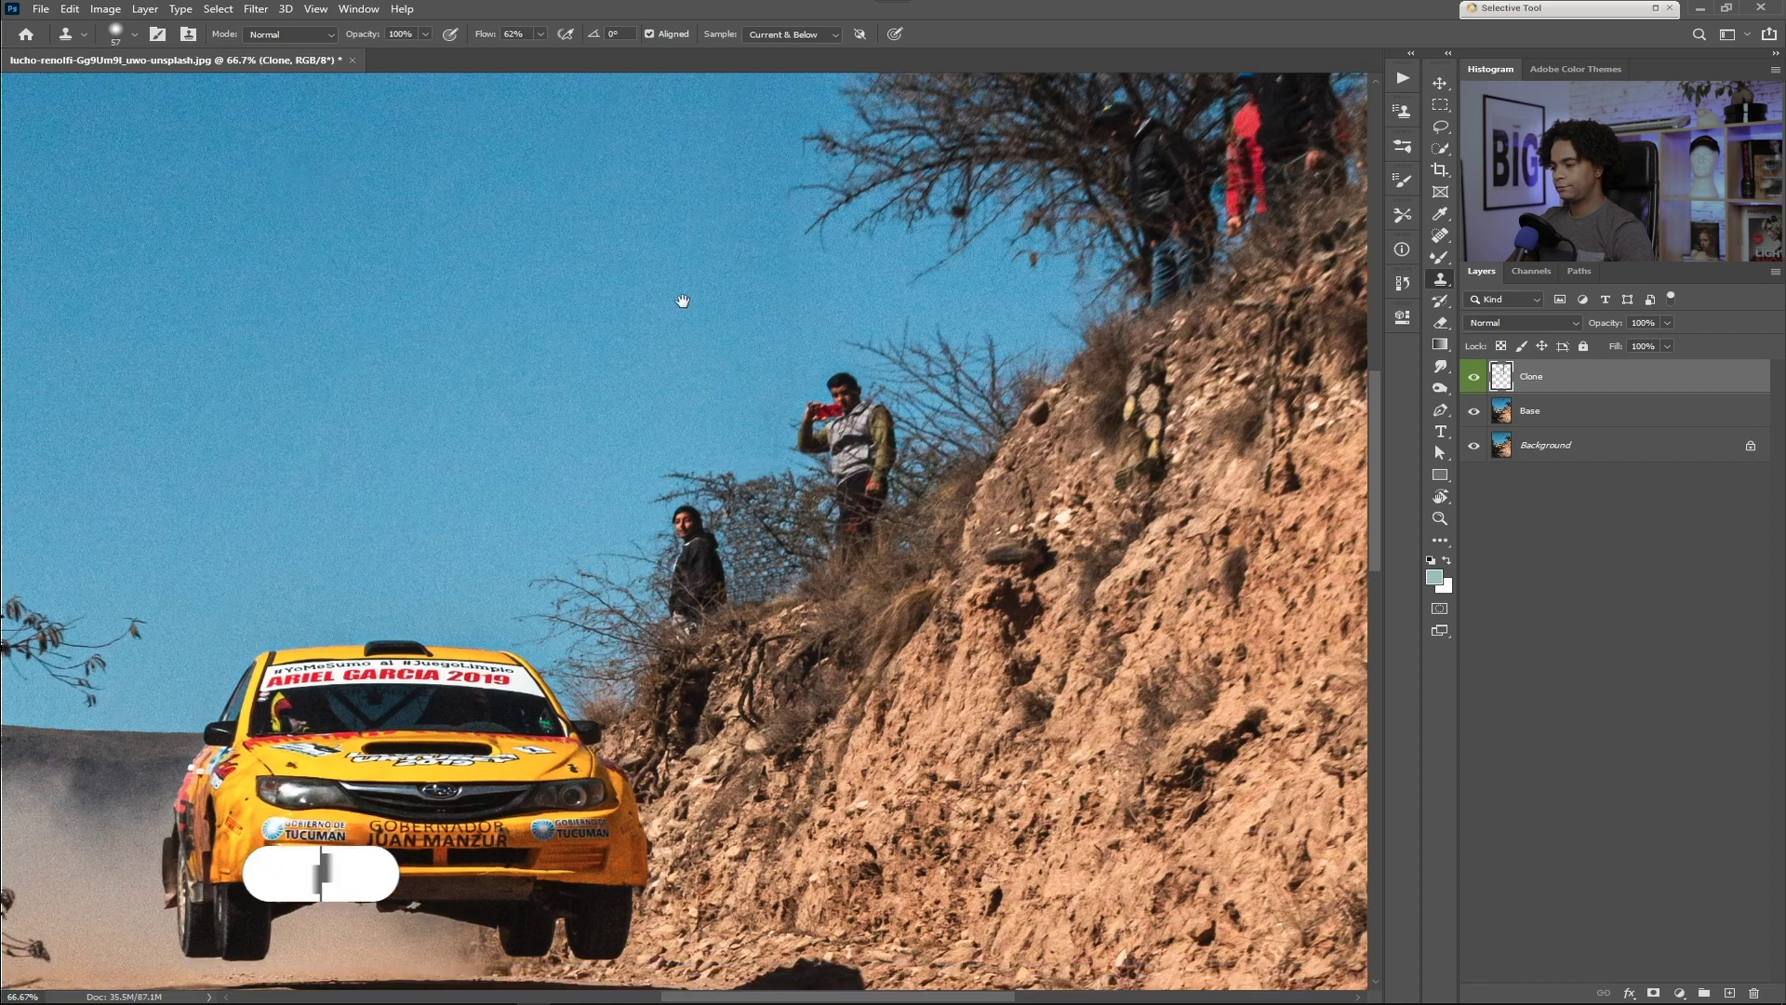
left_click(806, 438, "alt")
mouse_move(780, 468)
left_mouse_down()
mouse_move(751, 449)
mouse_move(742, 465)
left_mouse_up()
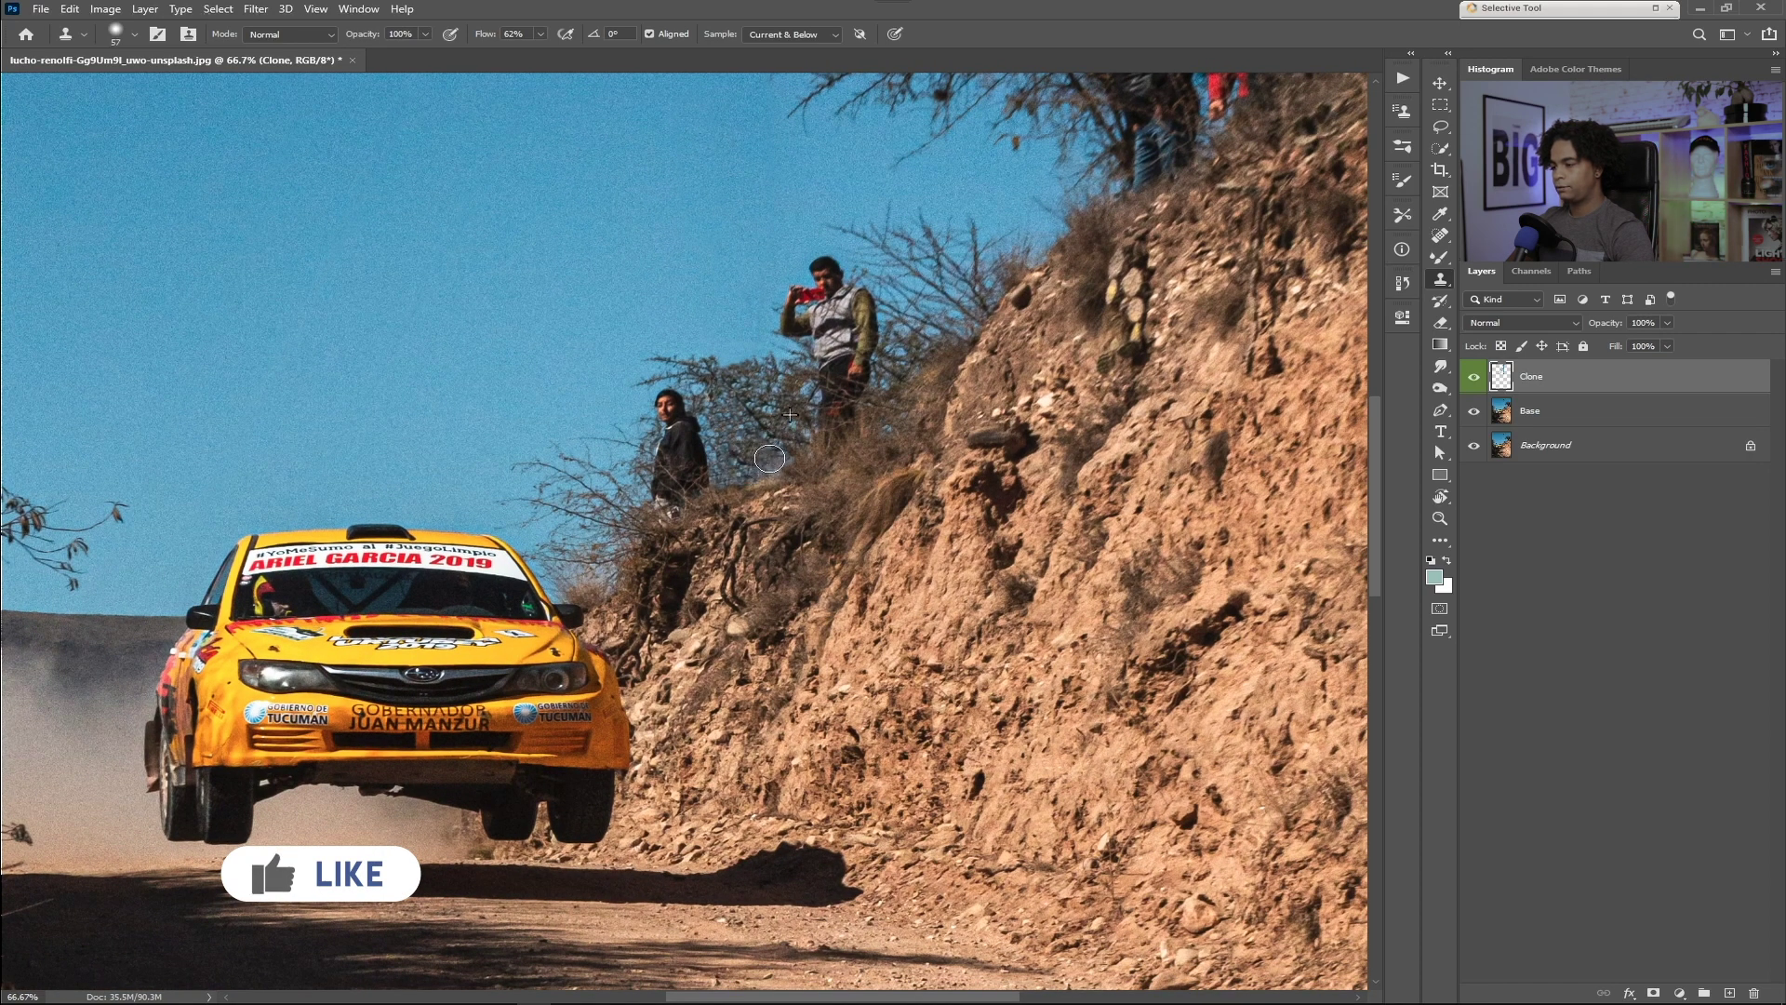
left_click(774, 441, "alt")
left_click_drag(745, 470, 742, 473)
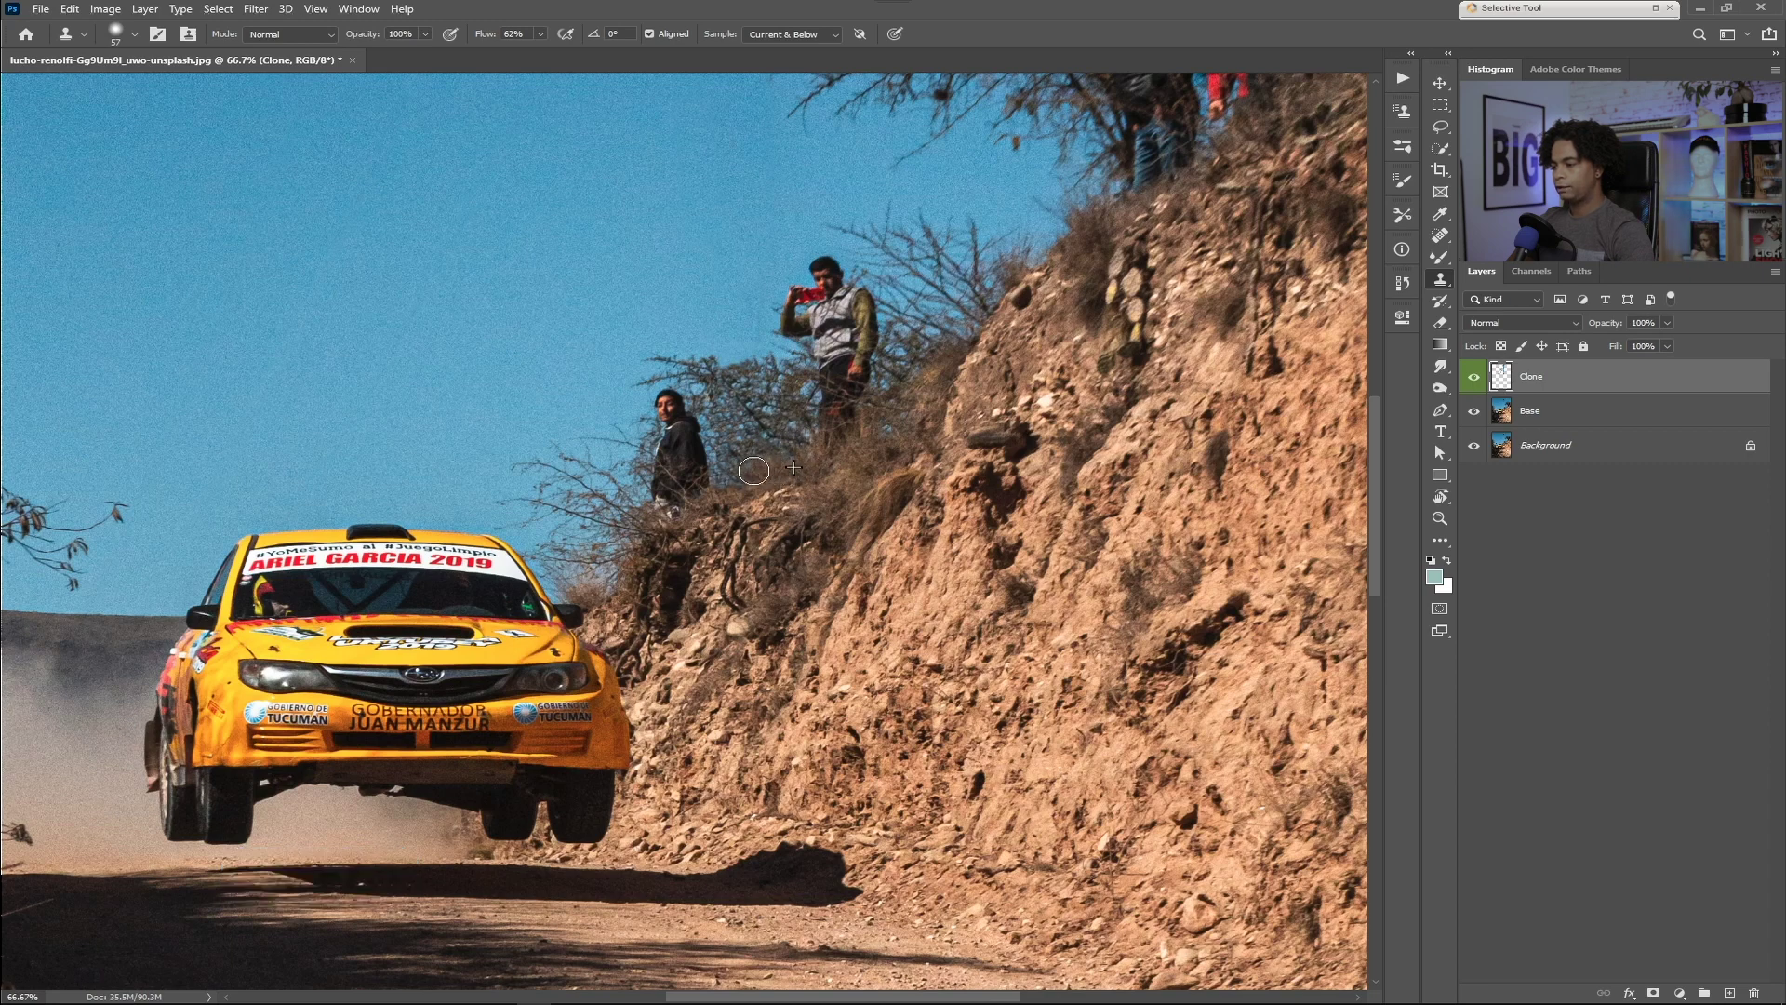
left_click_drag(745, 488, 747, 486)
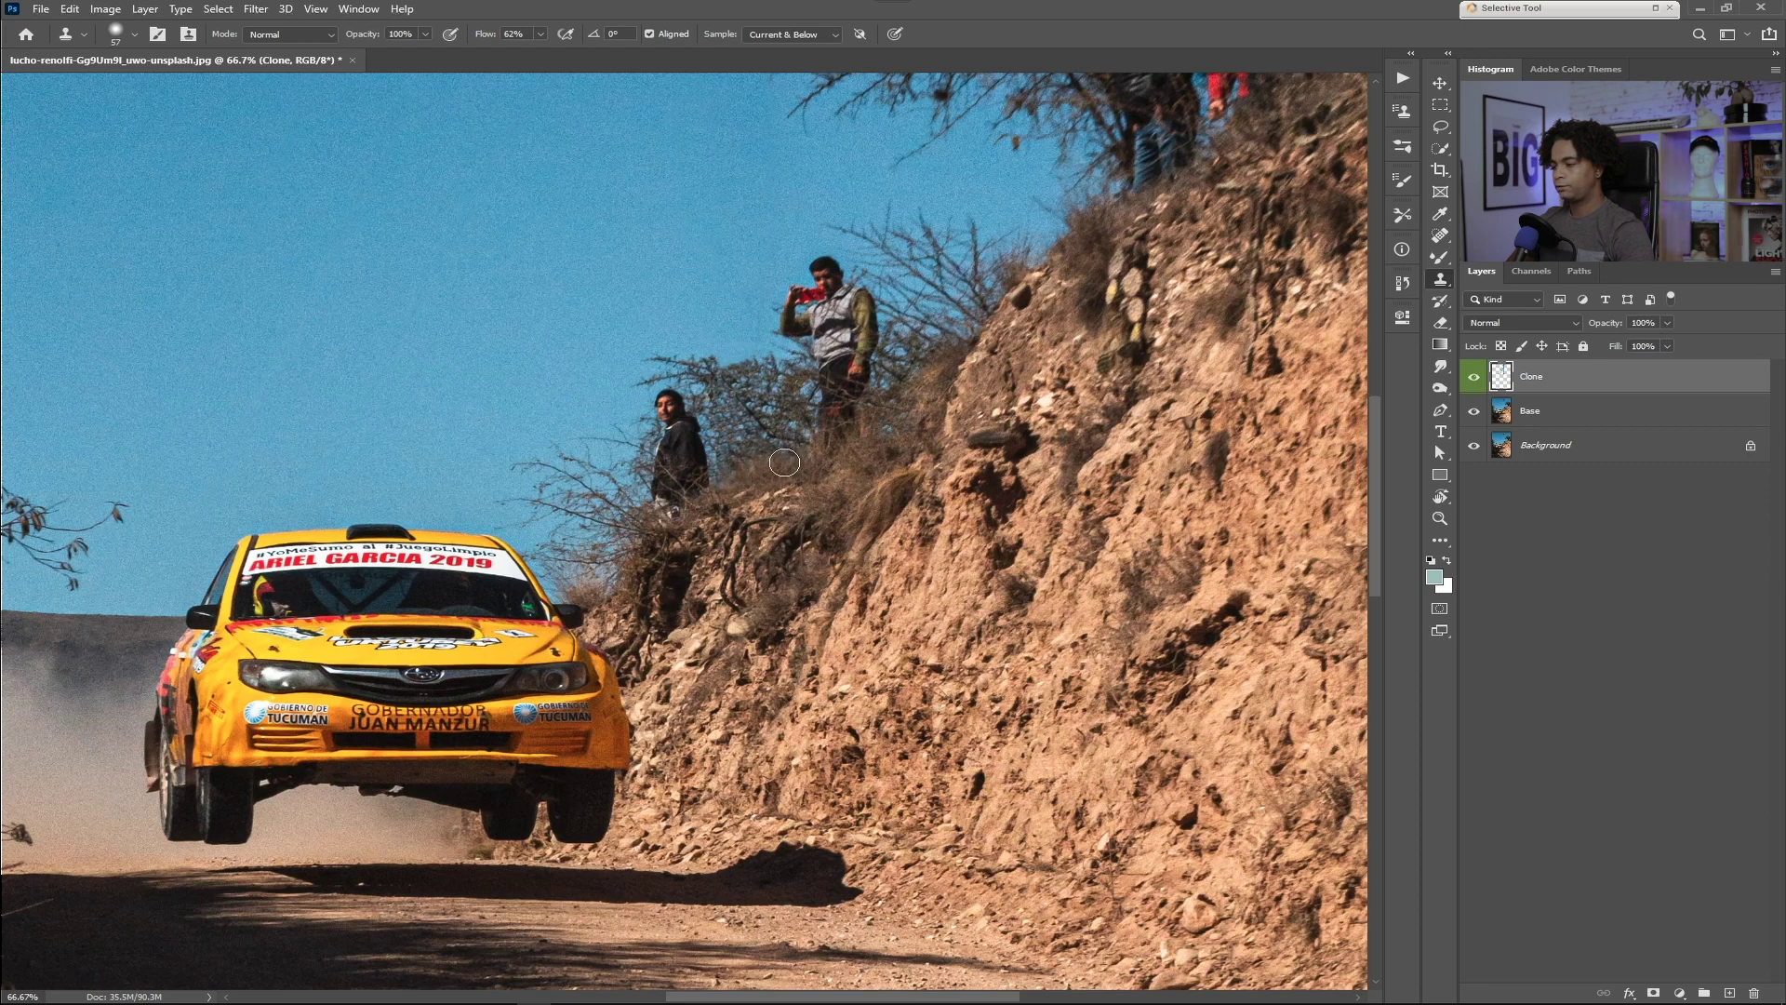
left_click(845, 450, "alt")
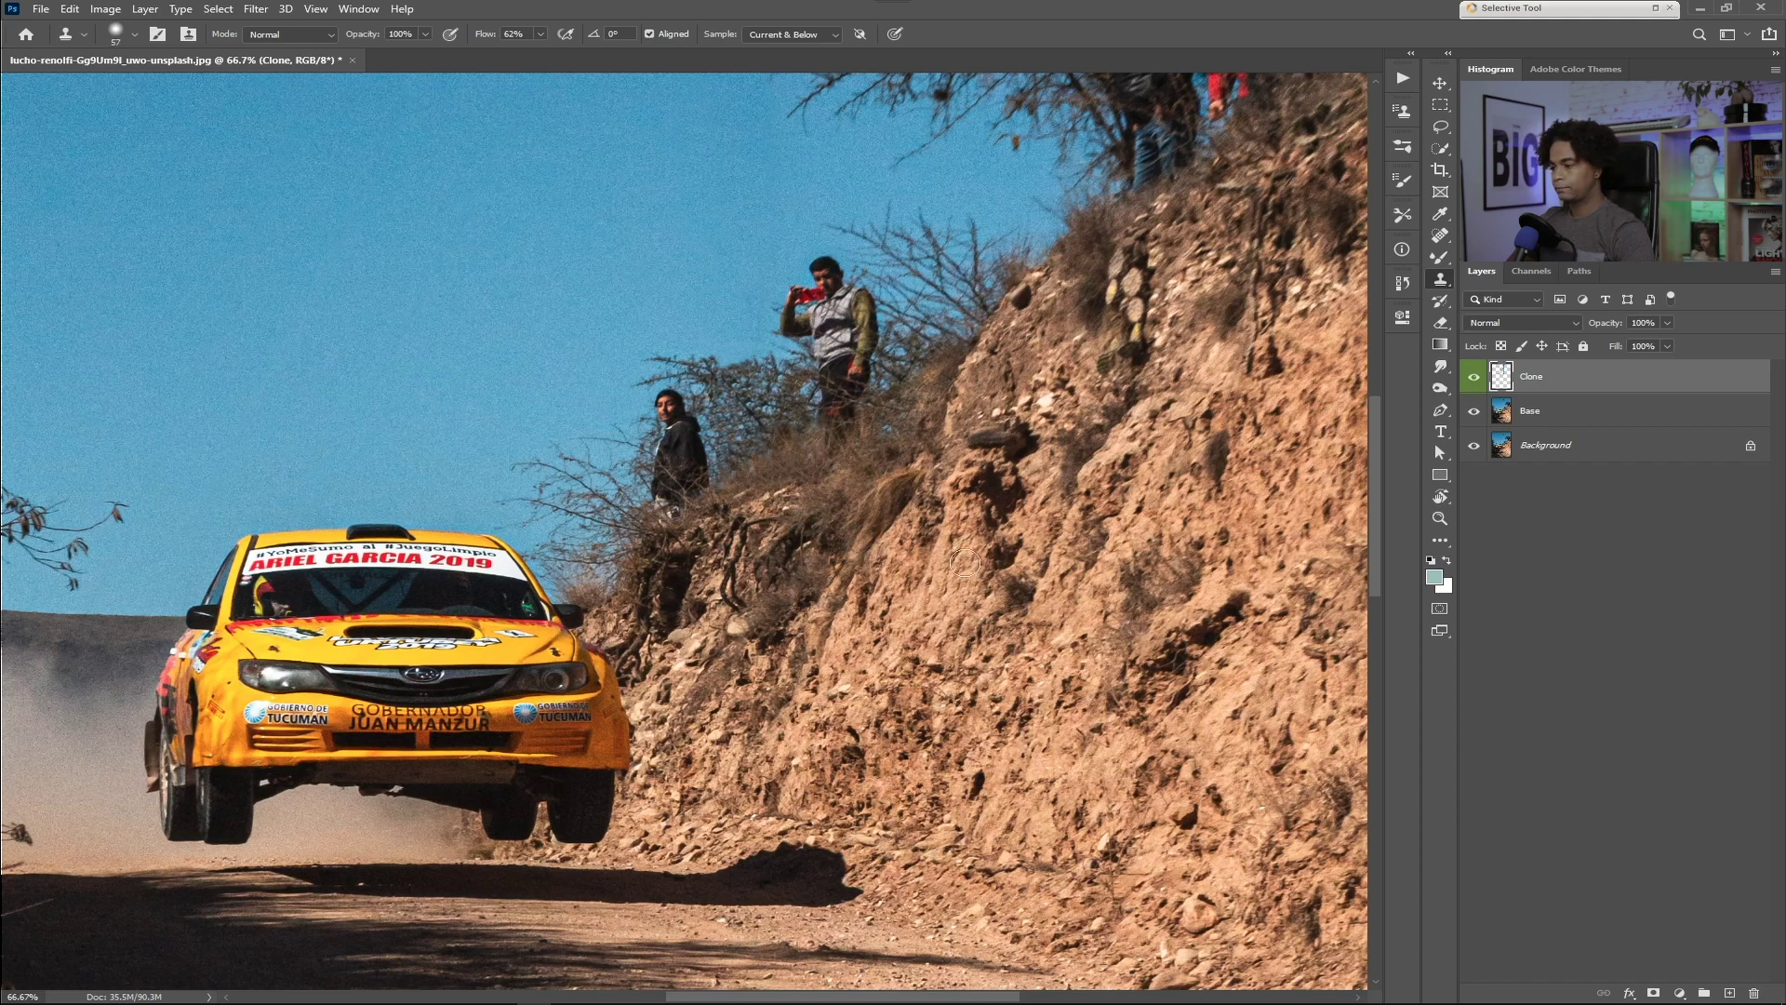
- View the whole photo at 25% and compare before and after by hiding and reshowing the Clone layer
scroll(893, 567, "down", 2)
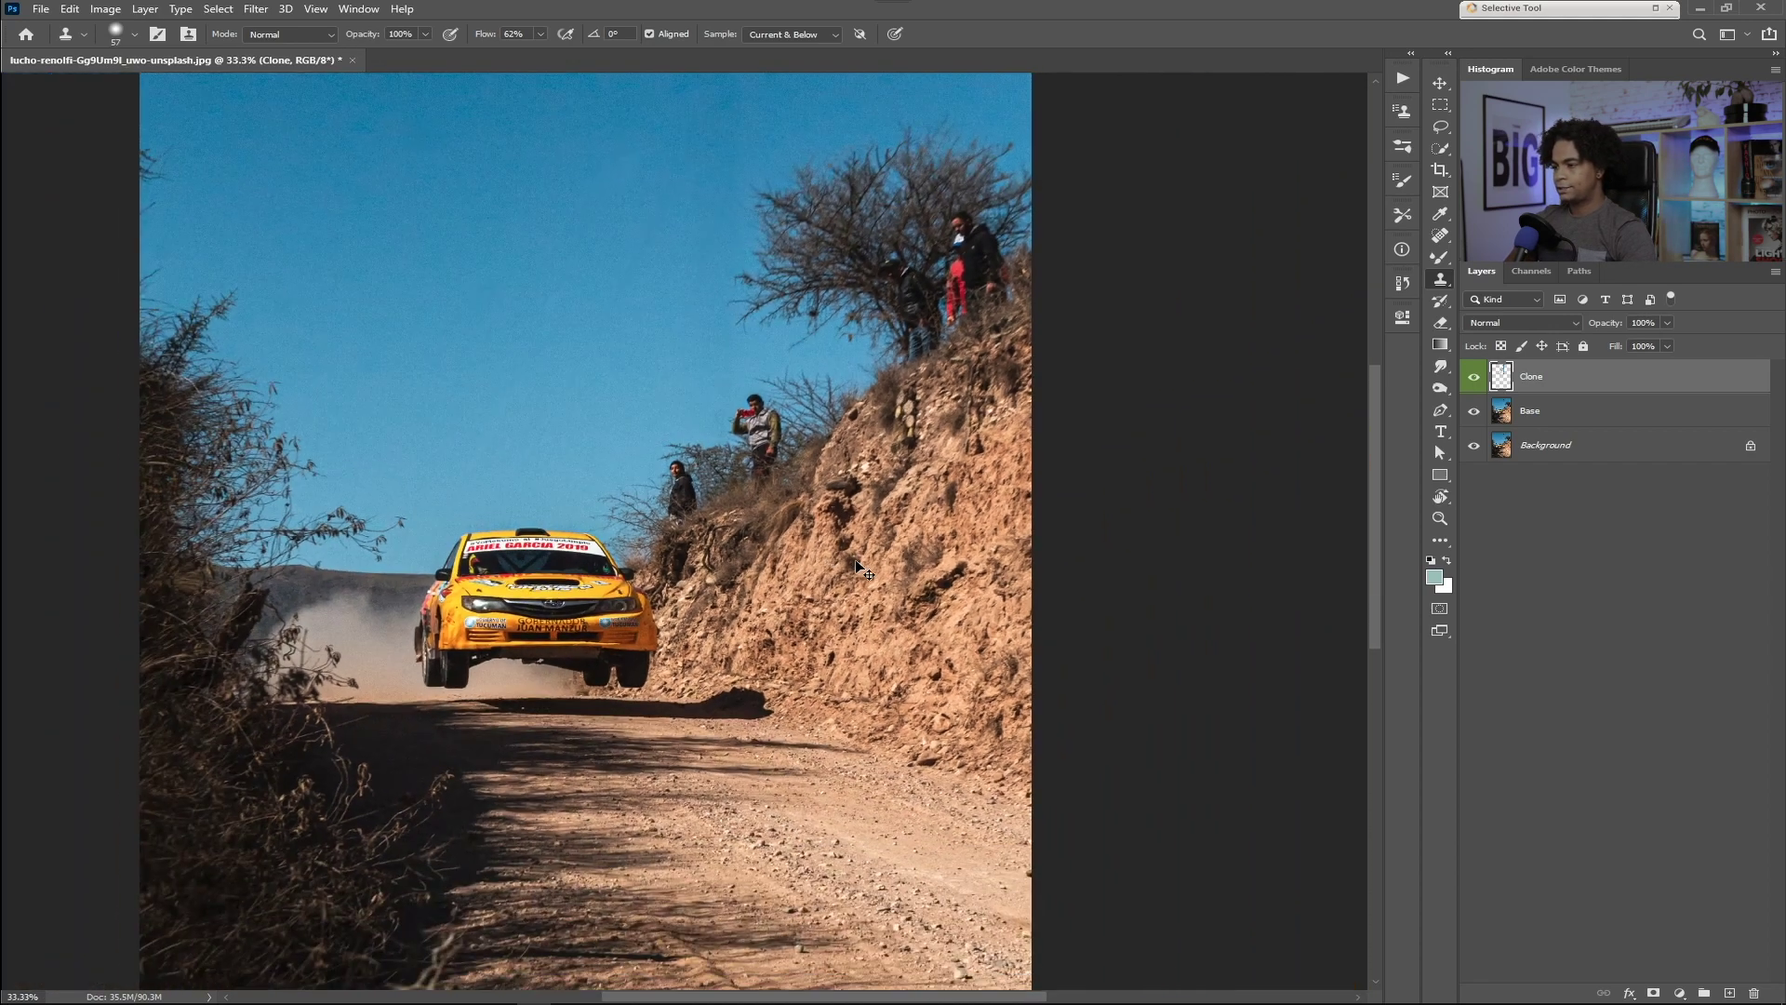
scroll(860, 570, "down", 1)
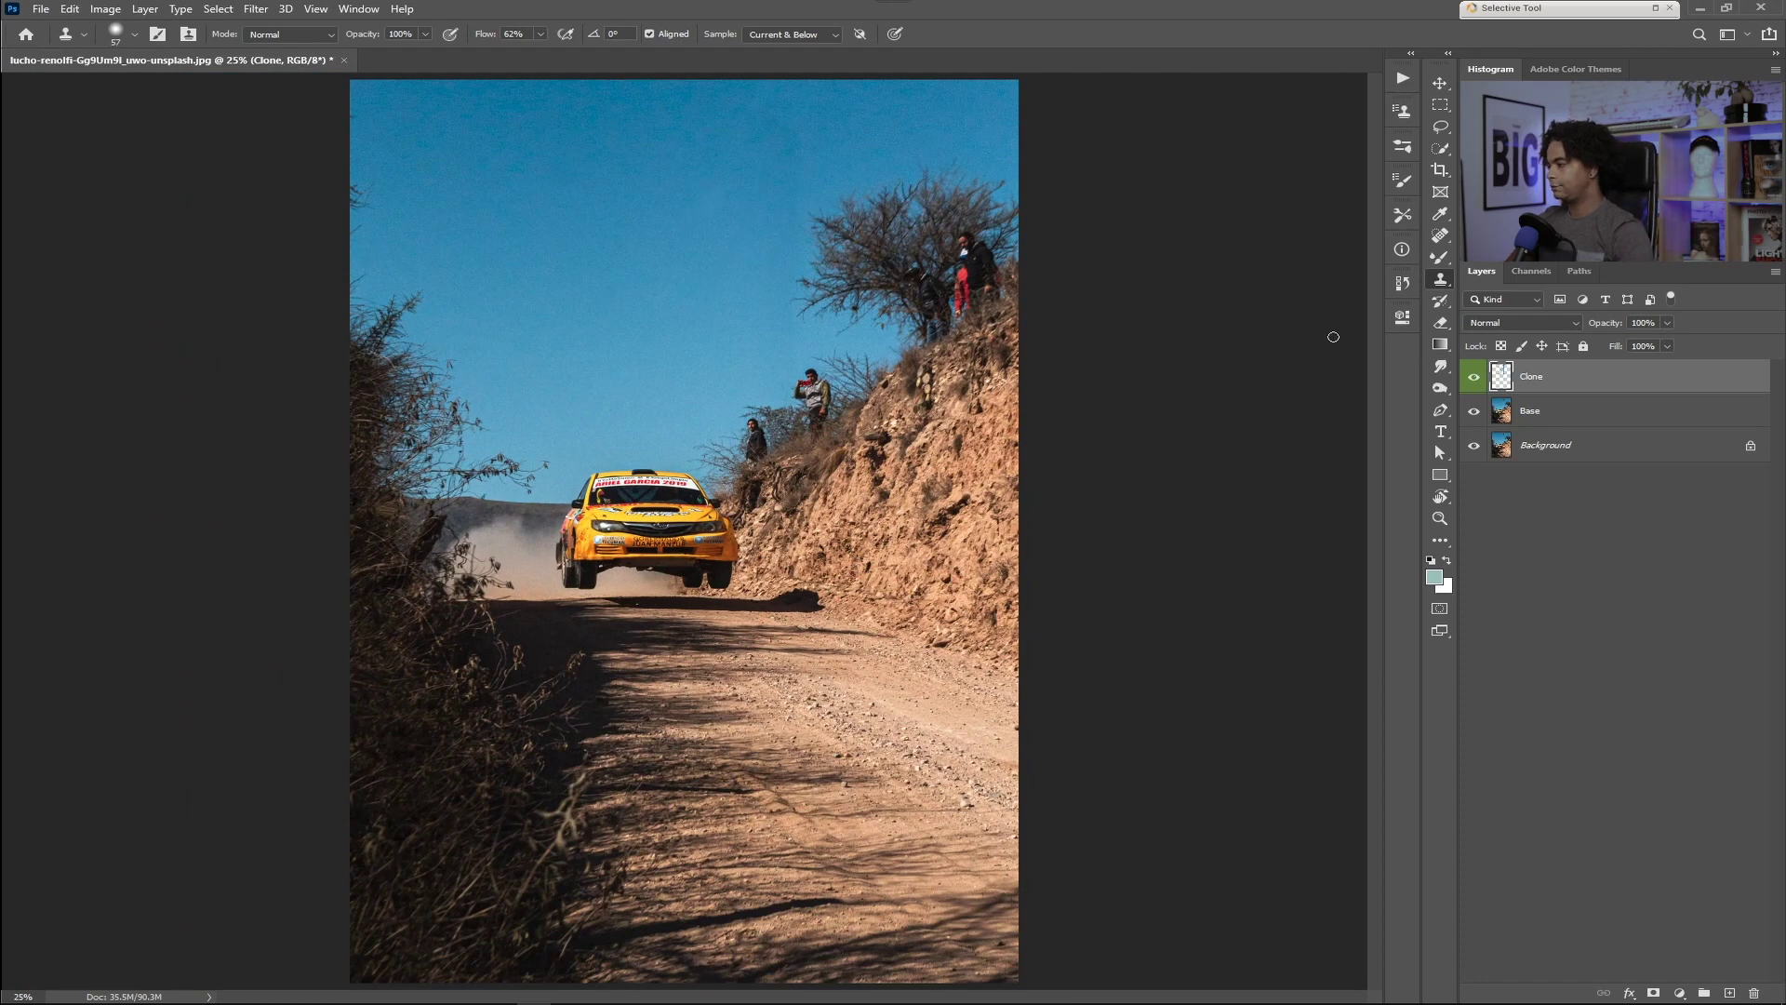
left_click(1475, 379)
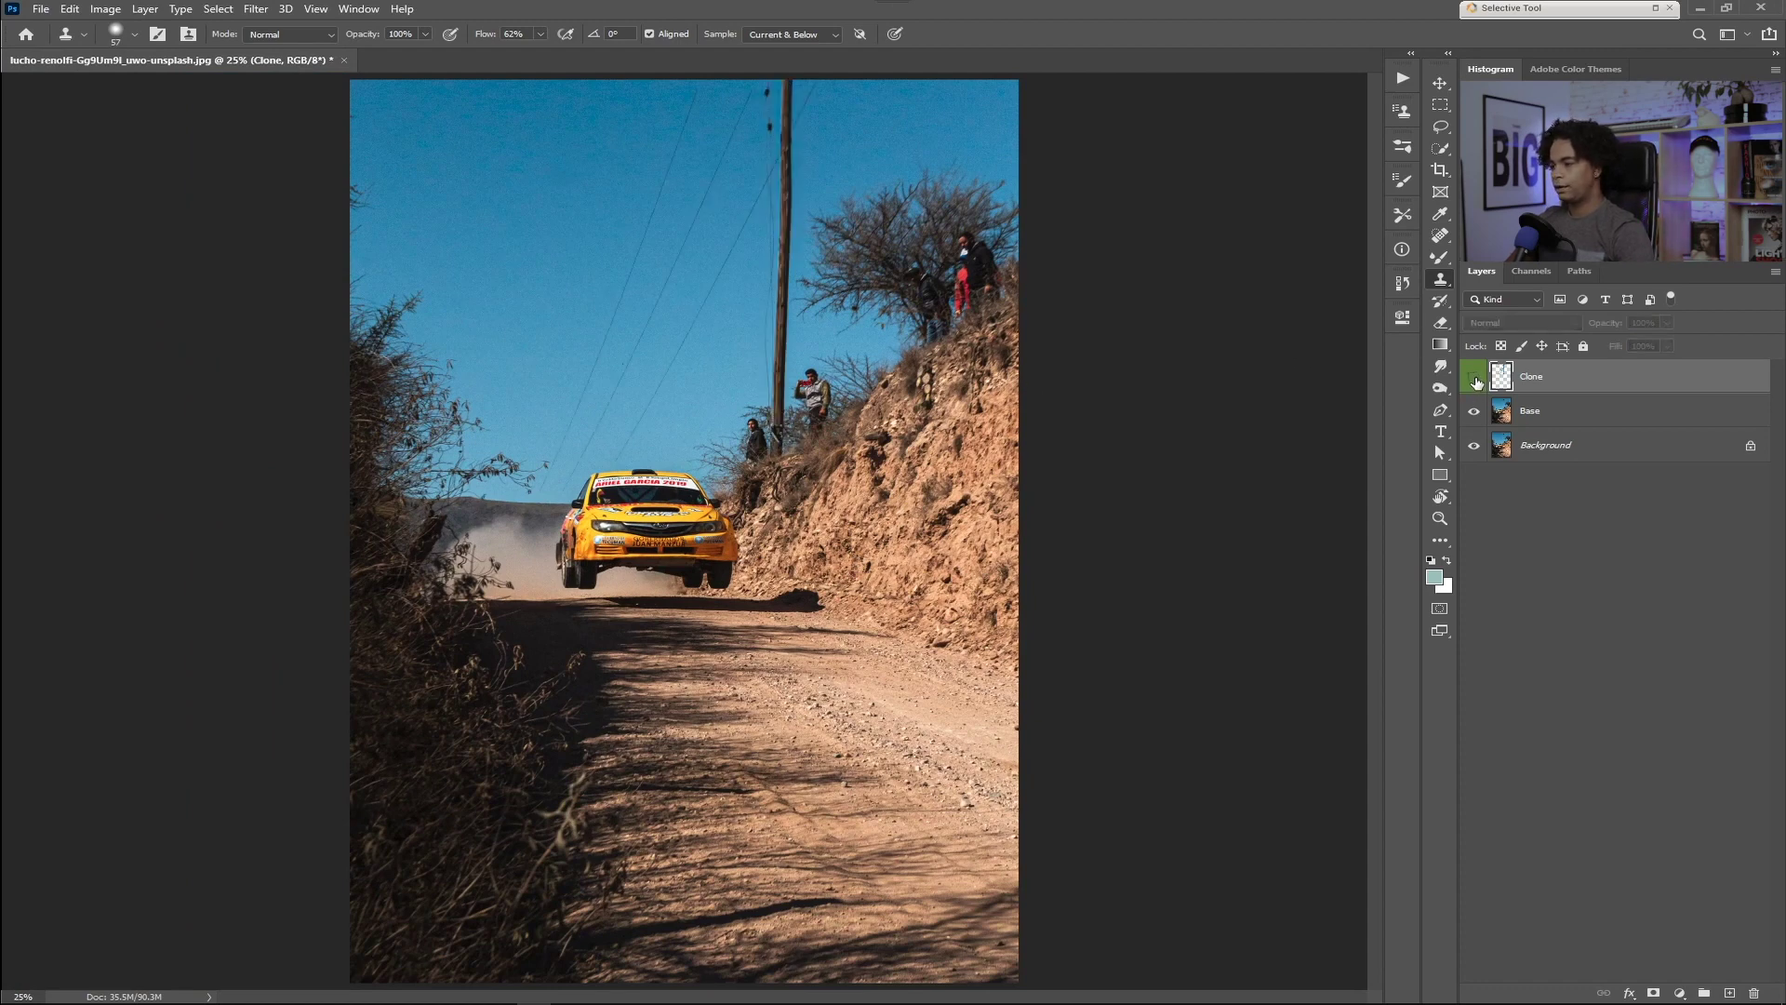
left_click(1474, 382)
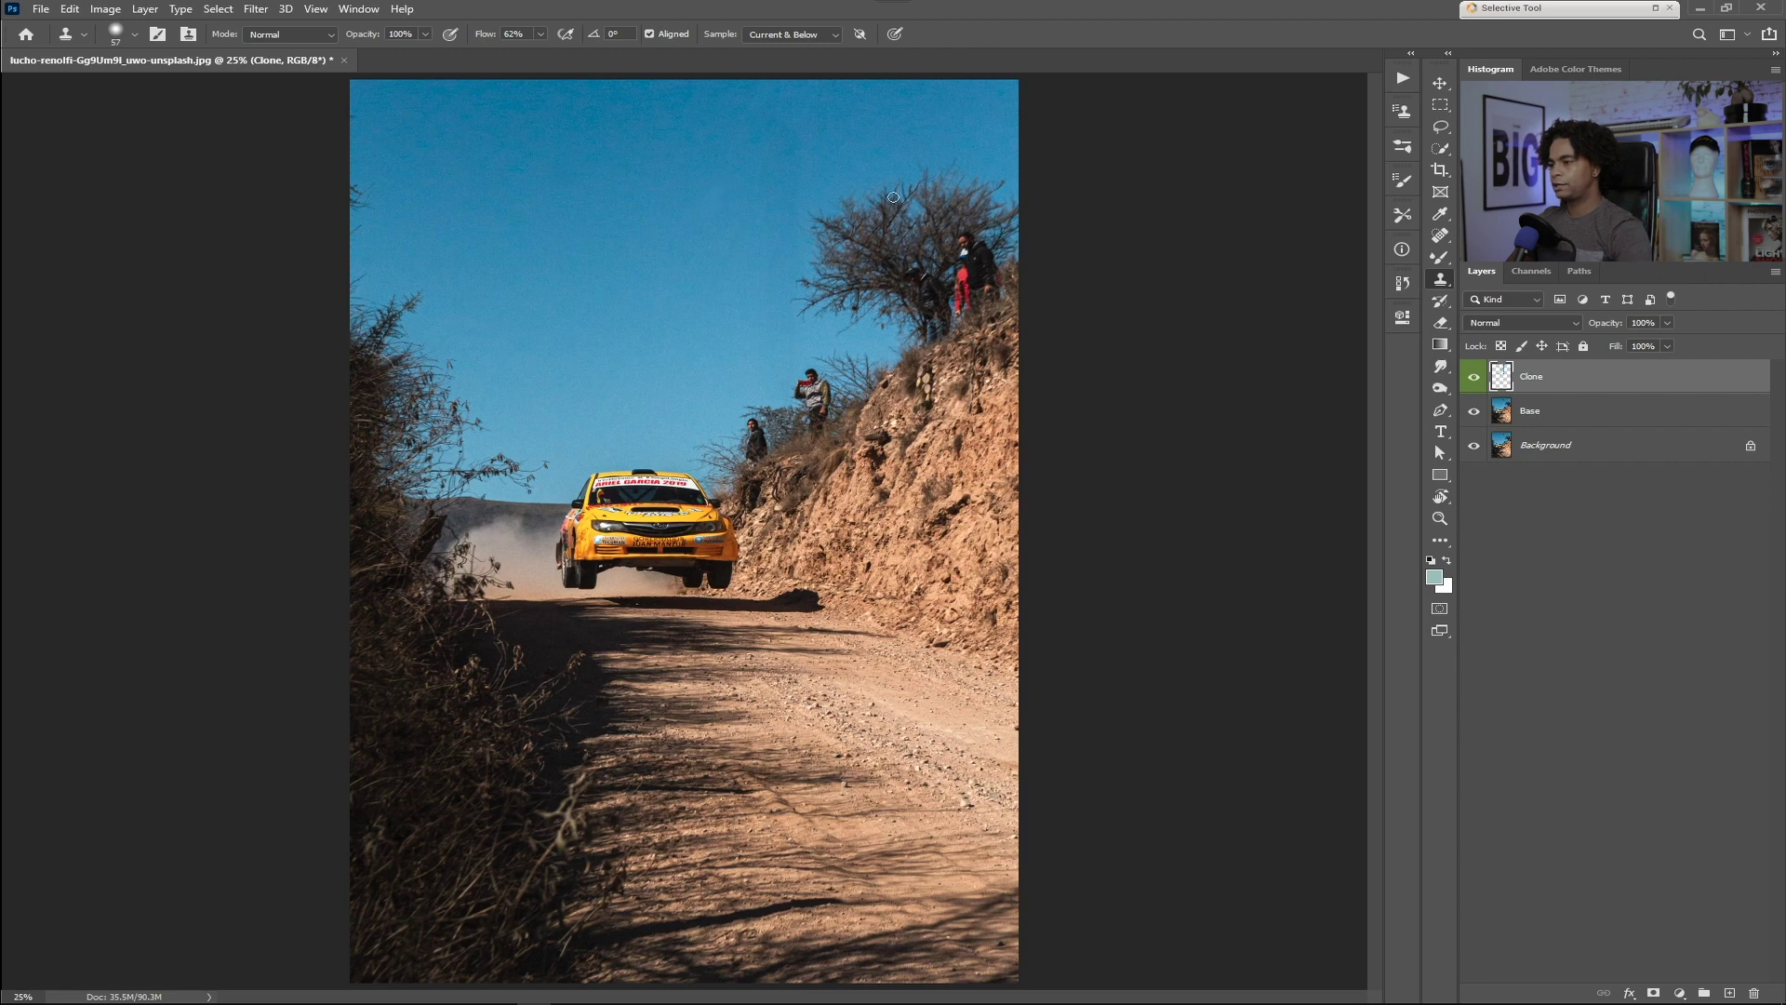
- Set the Clone Stamp to a 225 px brush with 8% flow and blend the uneven tones in the upper sky
right_click(731, 174)
left_click_drag(859, 241, 826, 244)
left_click(540, 36)
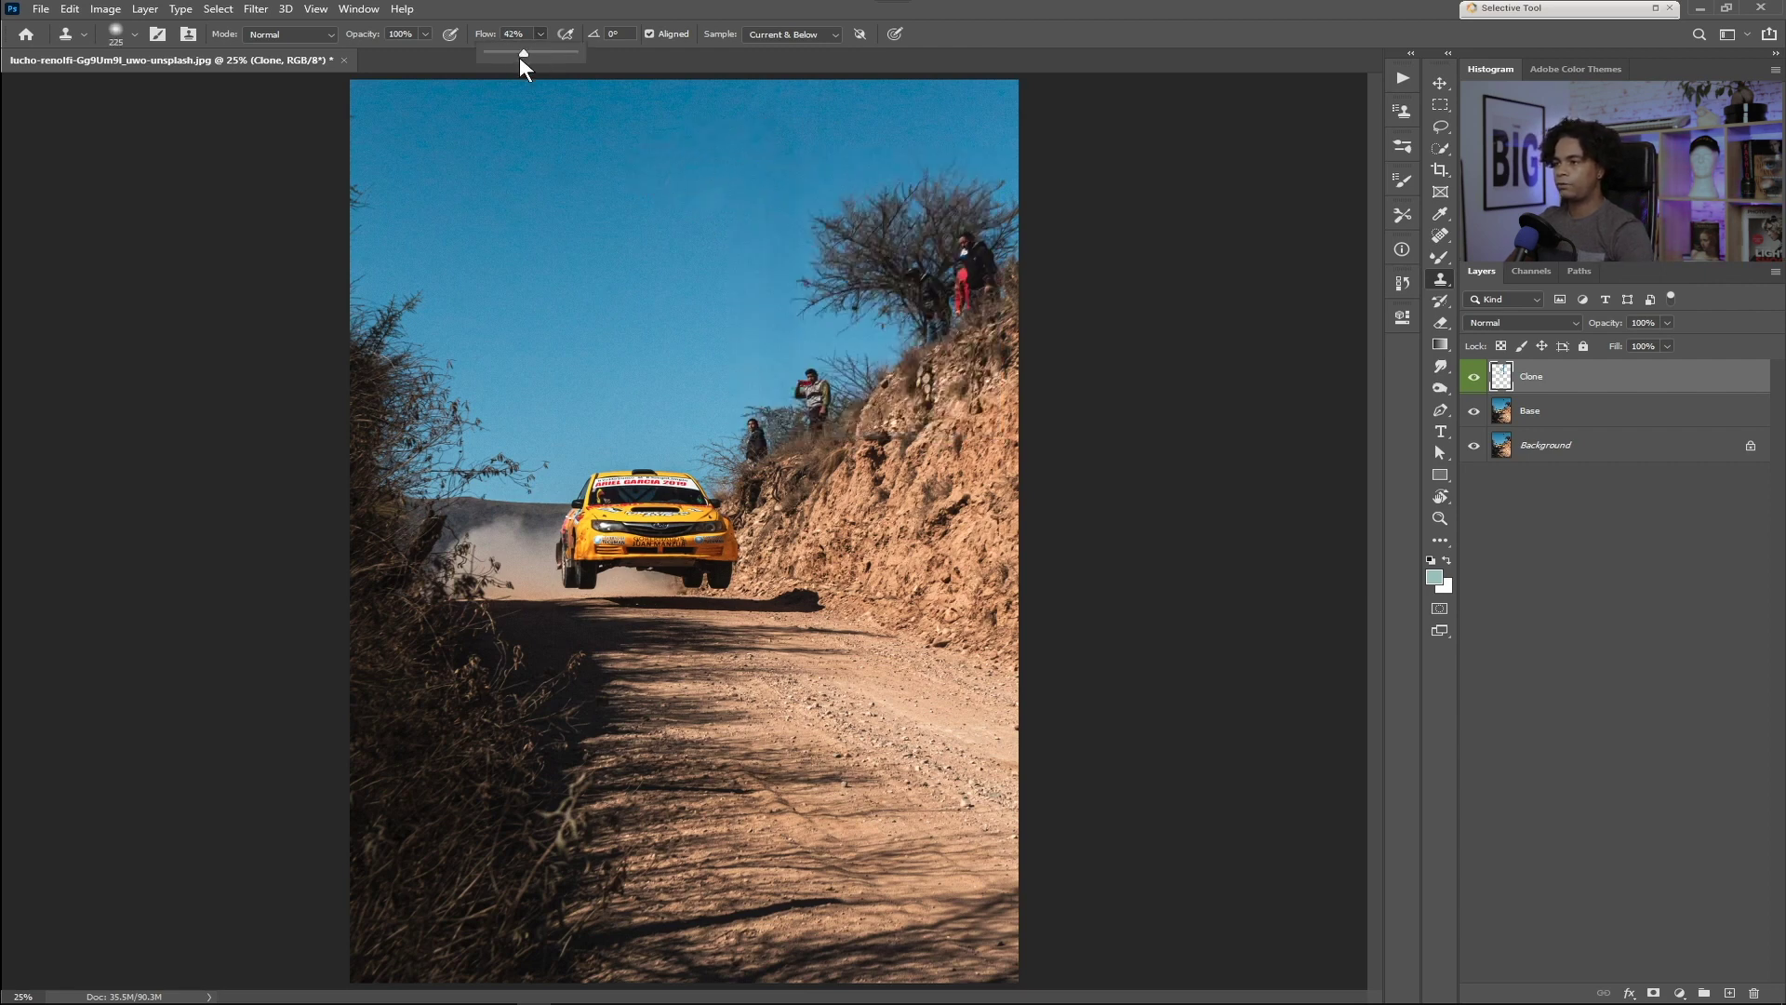
left_click_drag(492, 63, 494, 63)
left_click(631, 242, "alt")
left_click_drag(727, 182, 519, 265)
left_click_drag(762, 101, 726, 91)
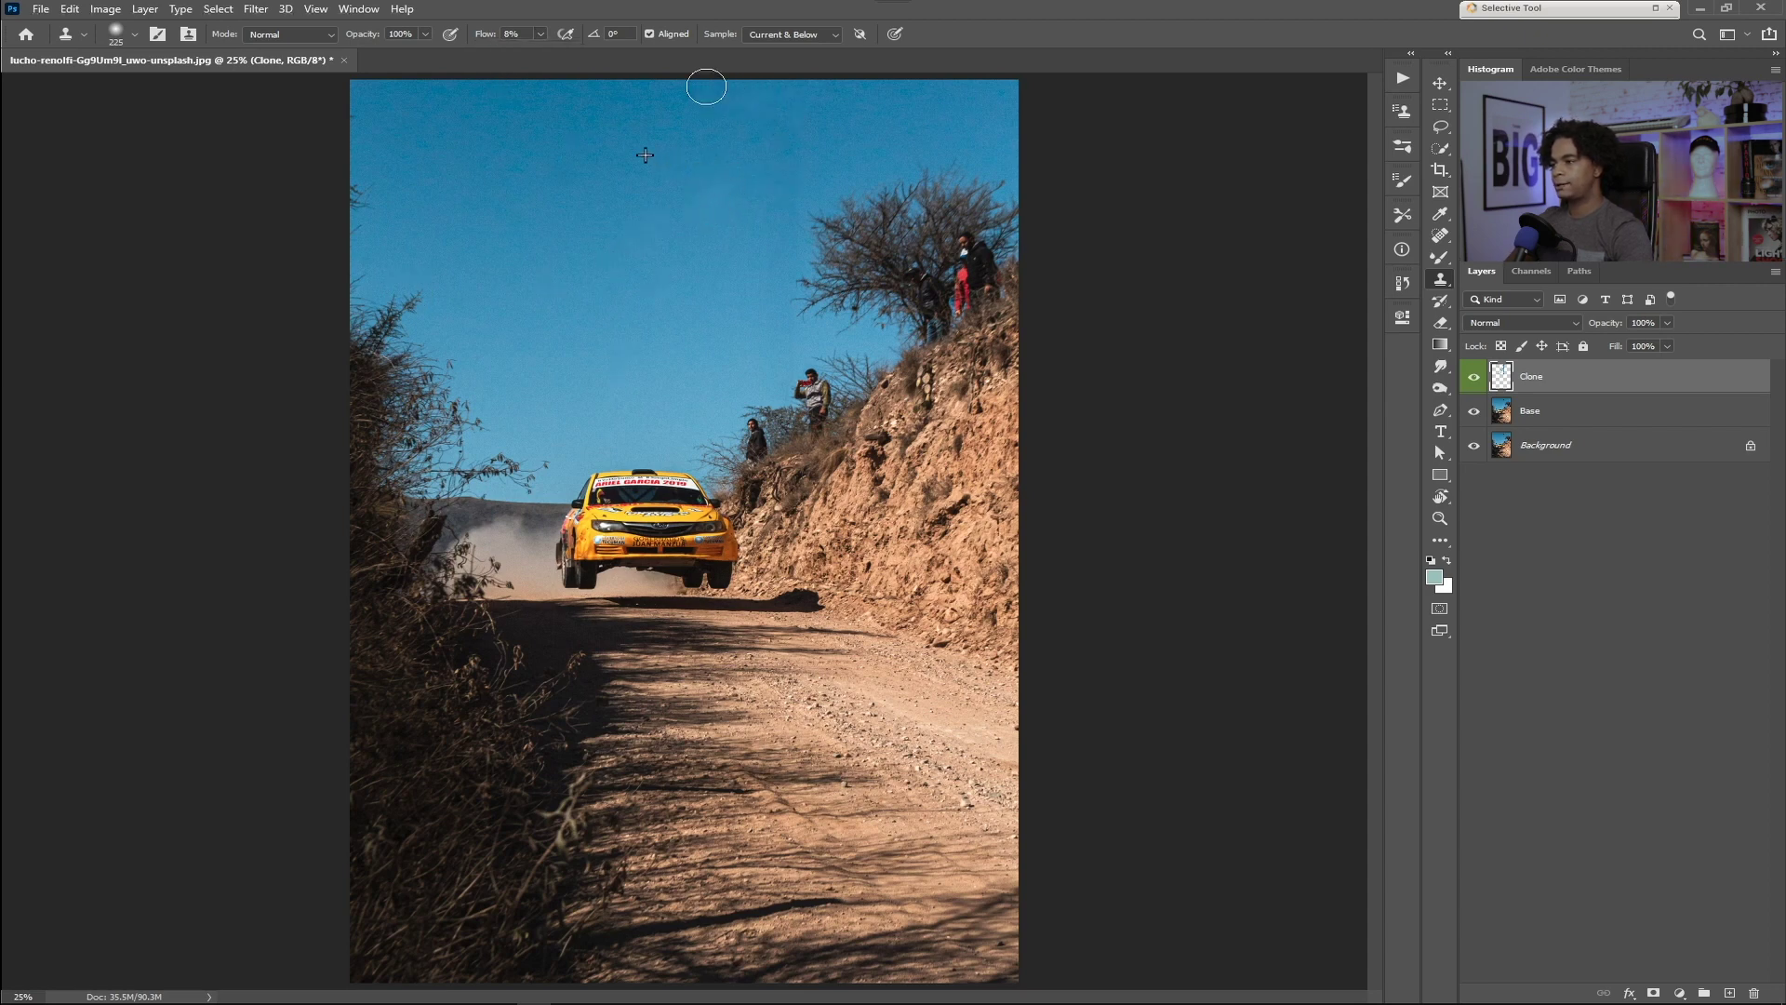
- Blend the remaining uneven patches across the middle of the sky, enlarging the brush from 225 px to 497 px
left_click(641, 326, "alt")
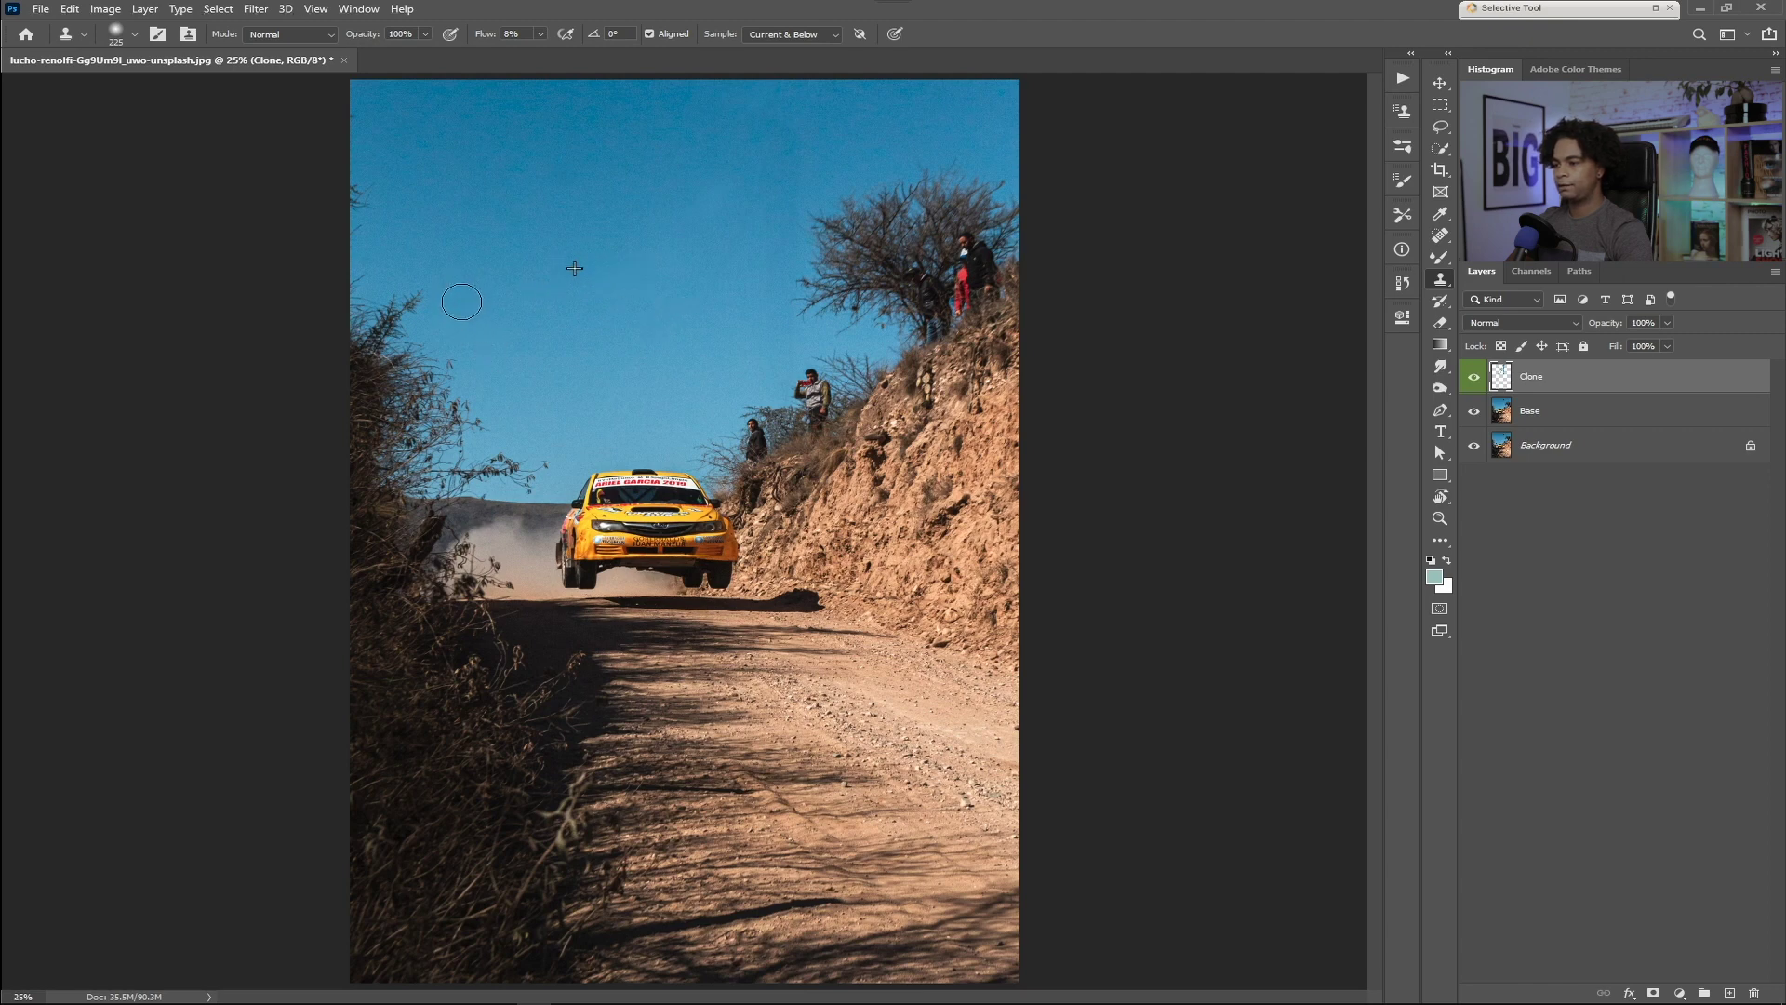
left_click(665, 262, "alt")
left_click_drag(716, 233, 622, 279)
left_click(663, 336, "alt")
left_click_drag(759, 297, 779, 239)
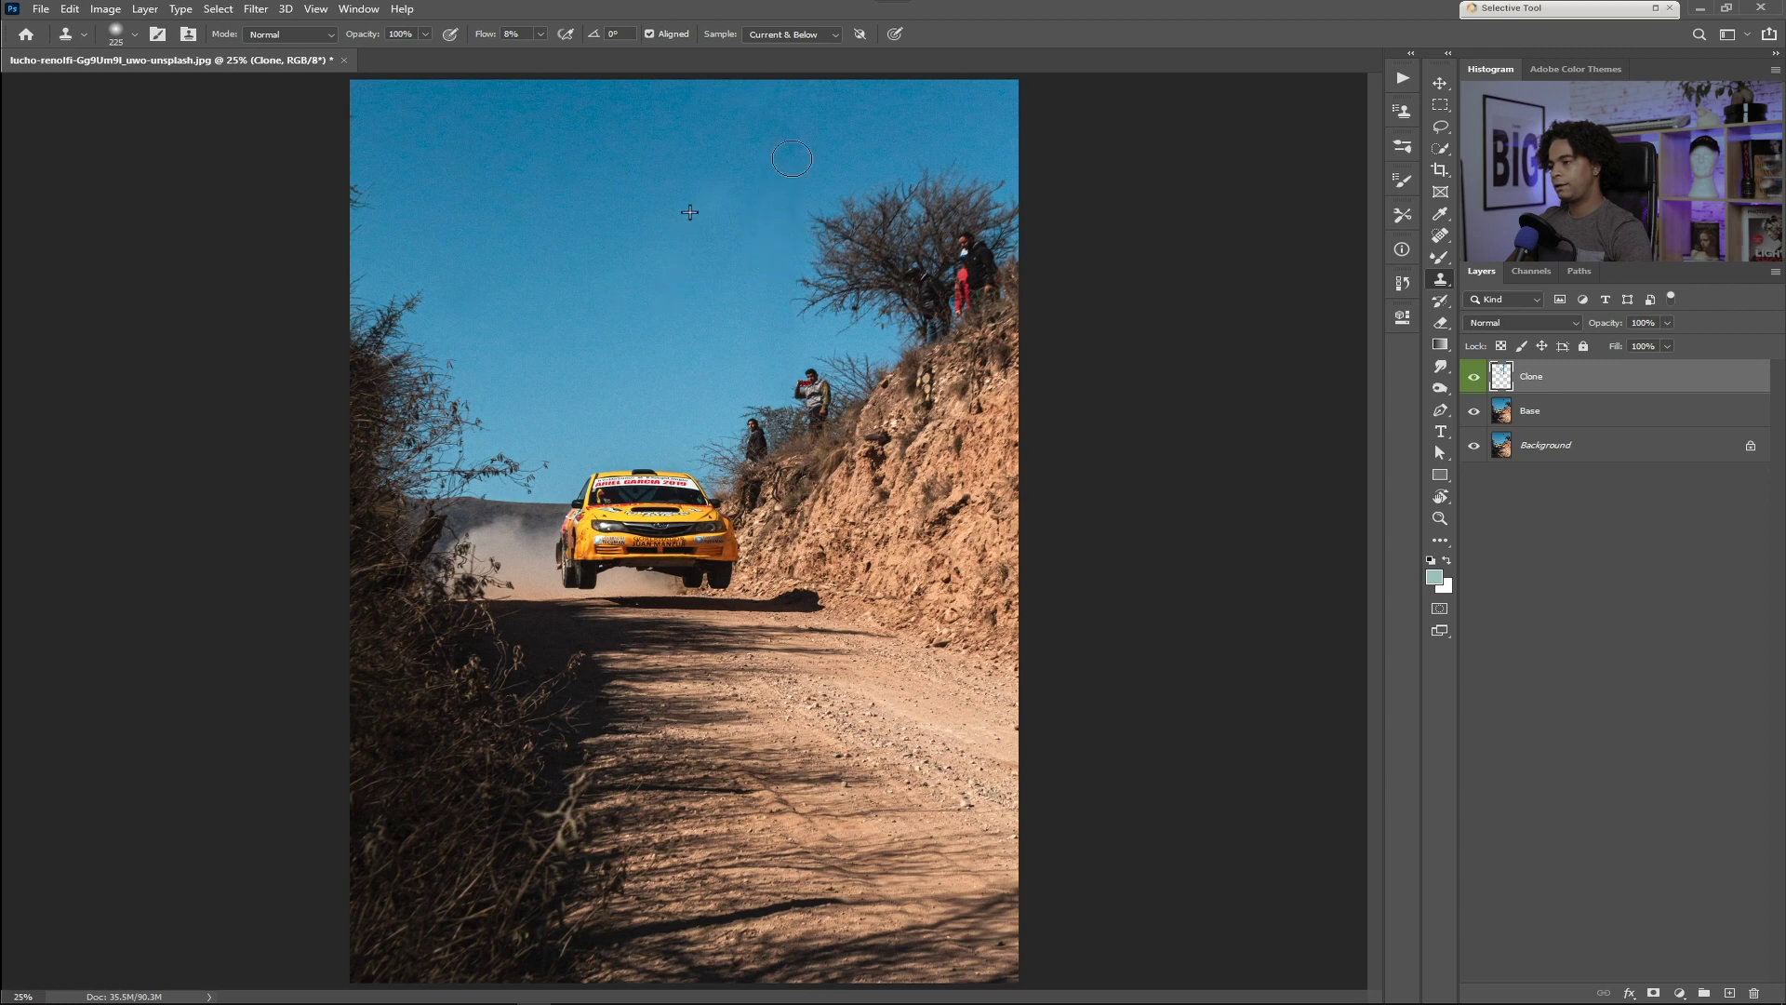
left_click_drag(750, 305, 698, 323)
left_click(634, 269, "alt")
left_click_drag(711, 195, 567, 258)
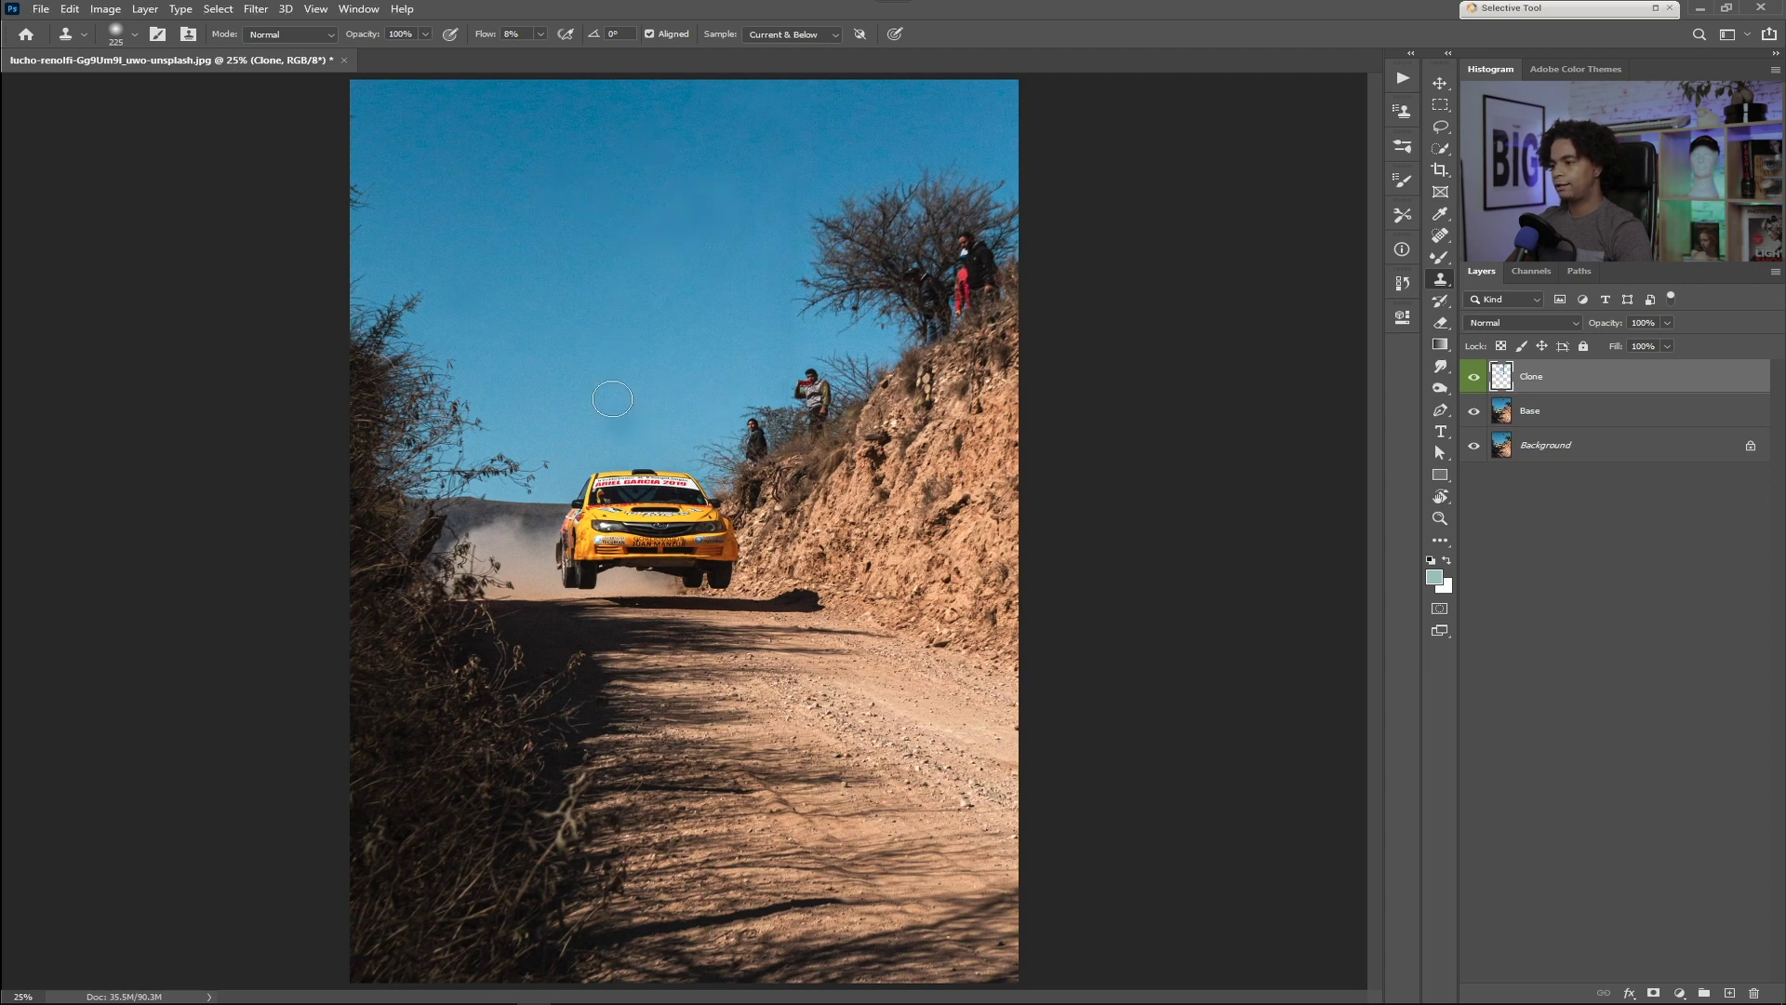
mouse_move(668, 201)
left_mouse_down()
mouse_move(699, 220)
mouse_move(649, 219)
mouse_move(689, 219)
left_mouse_up()
left_click(598, 162, "alt")
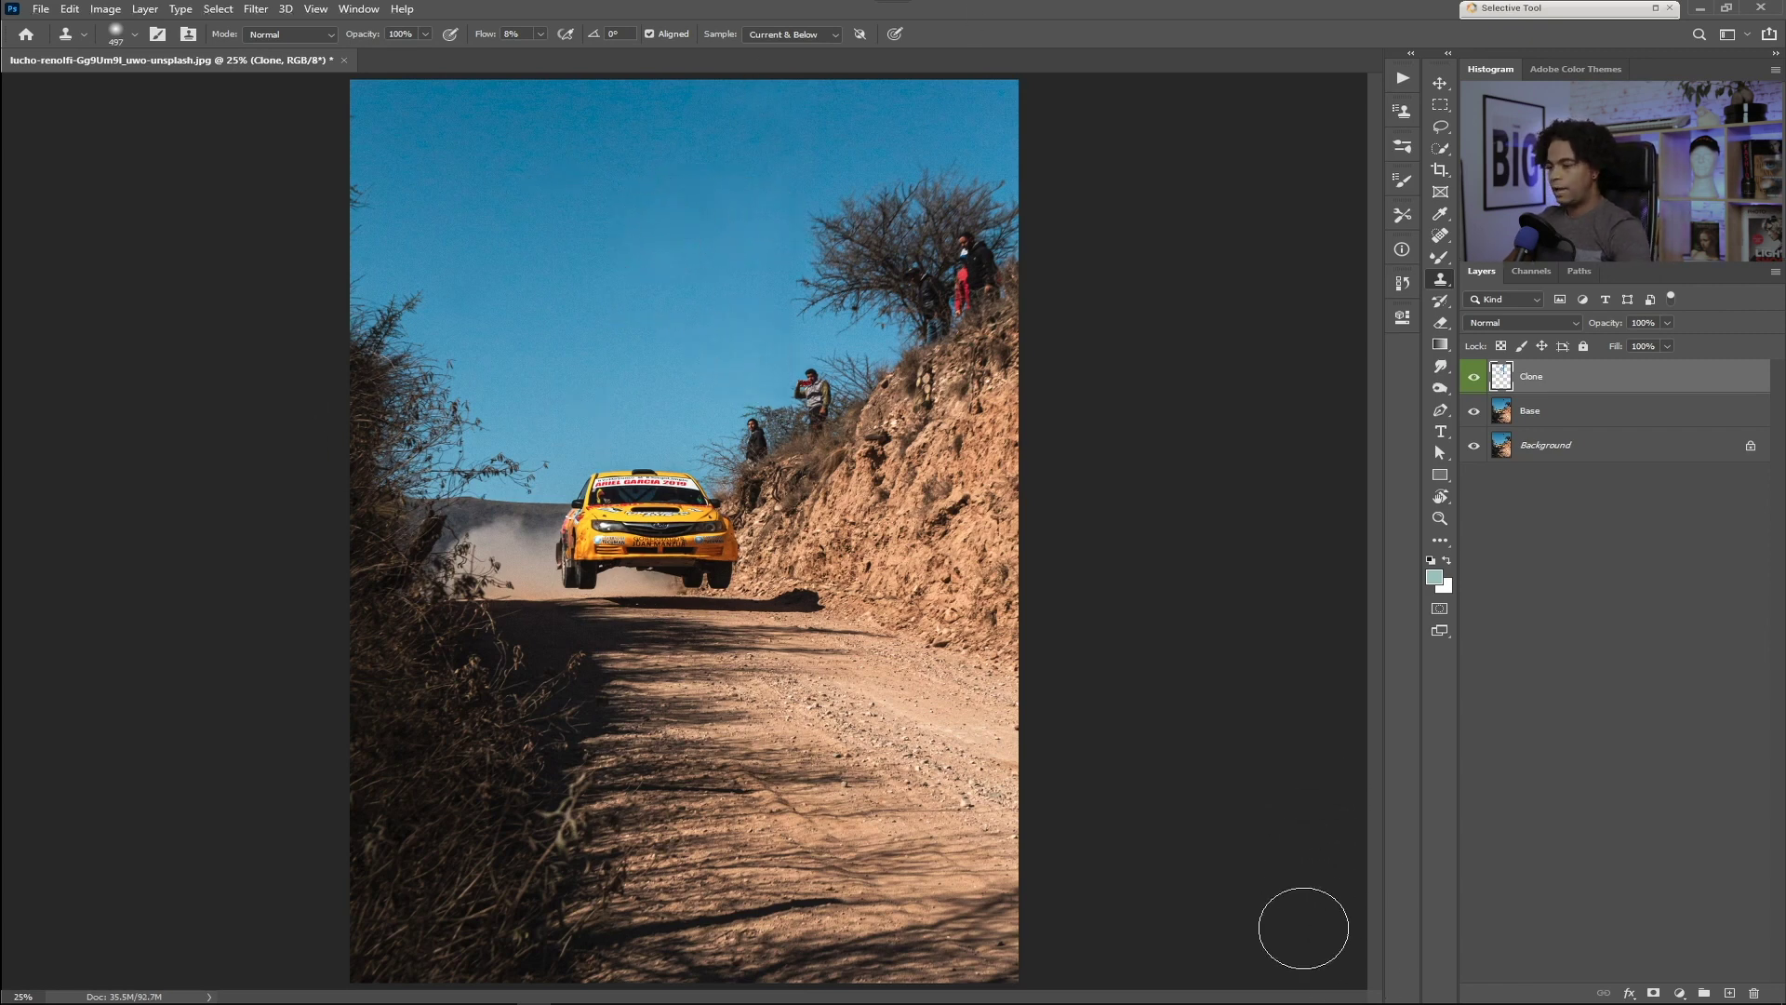
- Compare before and after by toggling the Clone layer's visibility, and switch to the Move tool
left_click(1484, 377)
left_click(1483, 377)
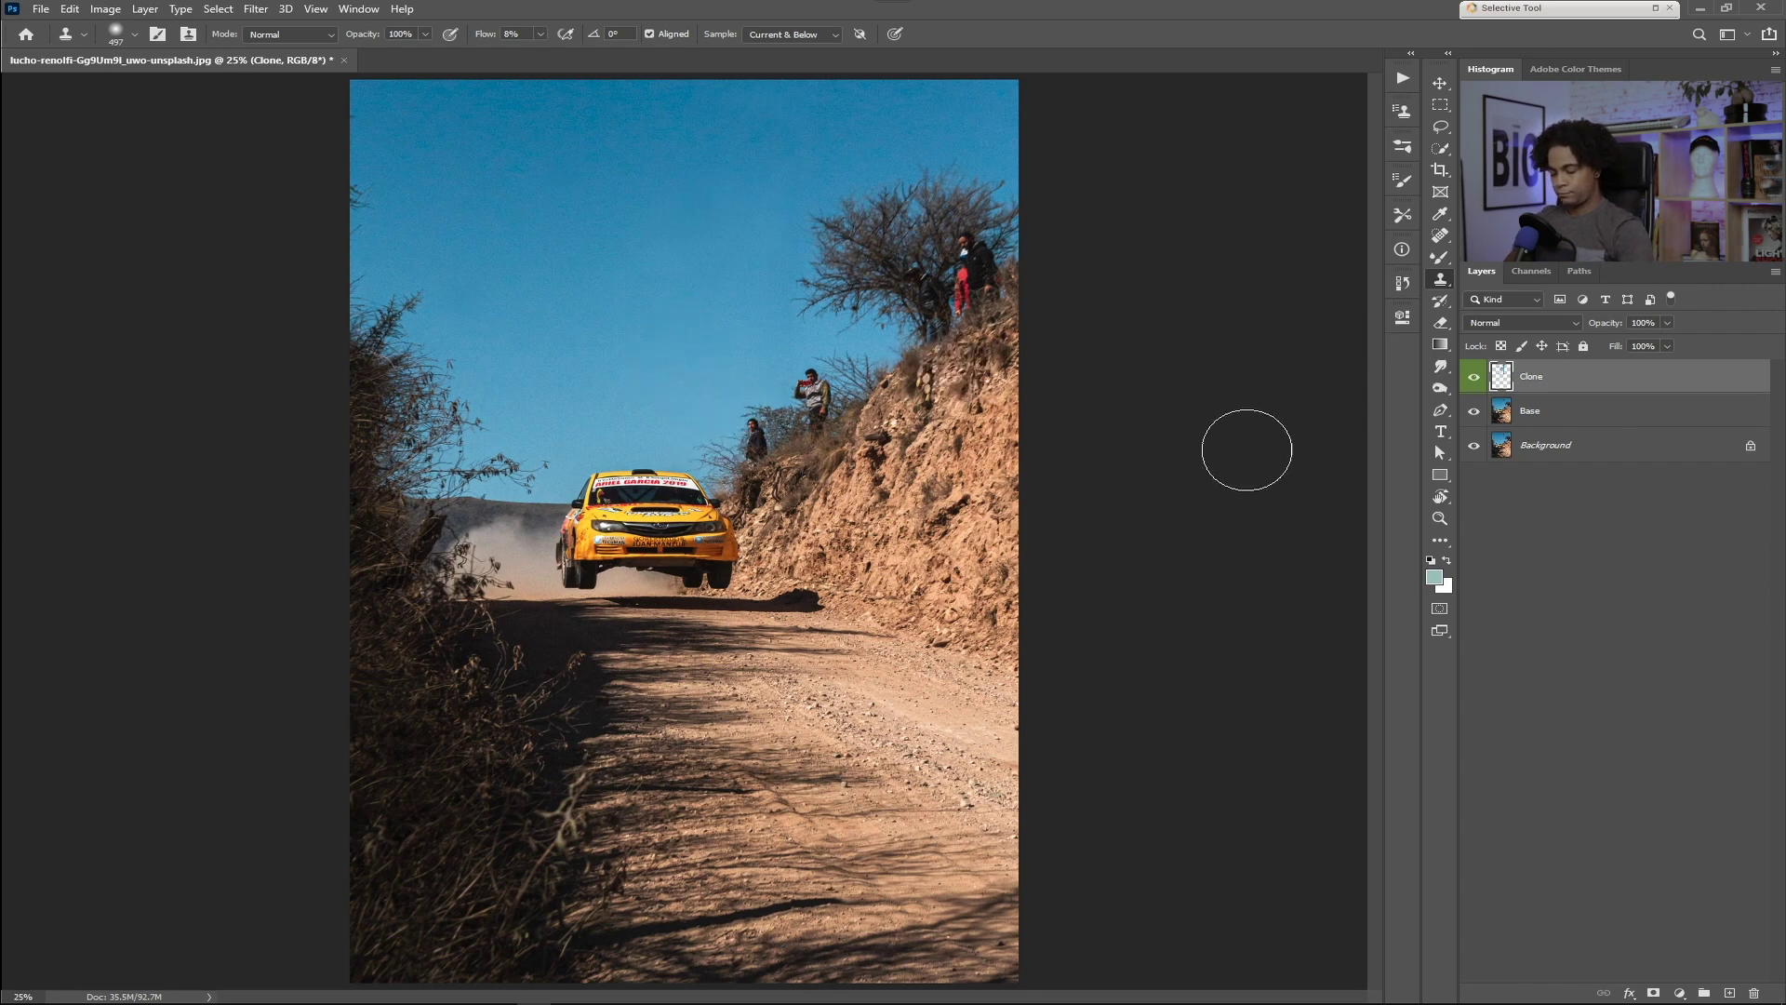
key("v")
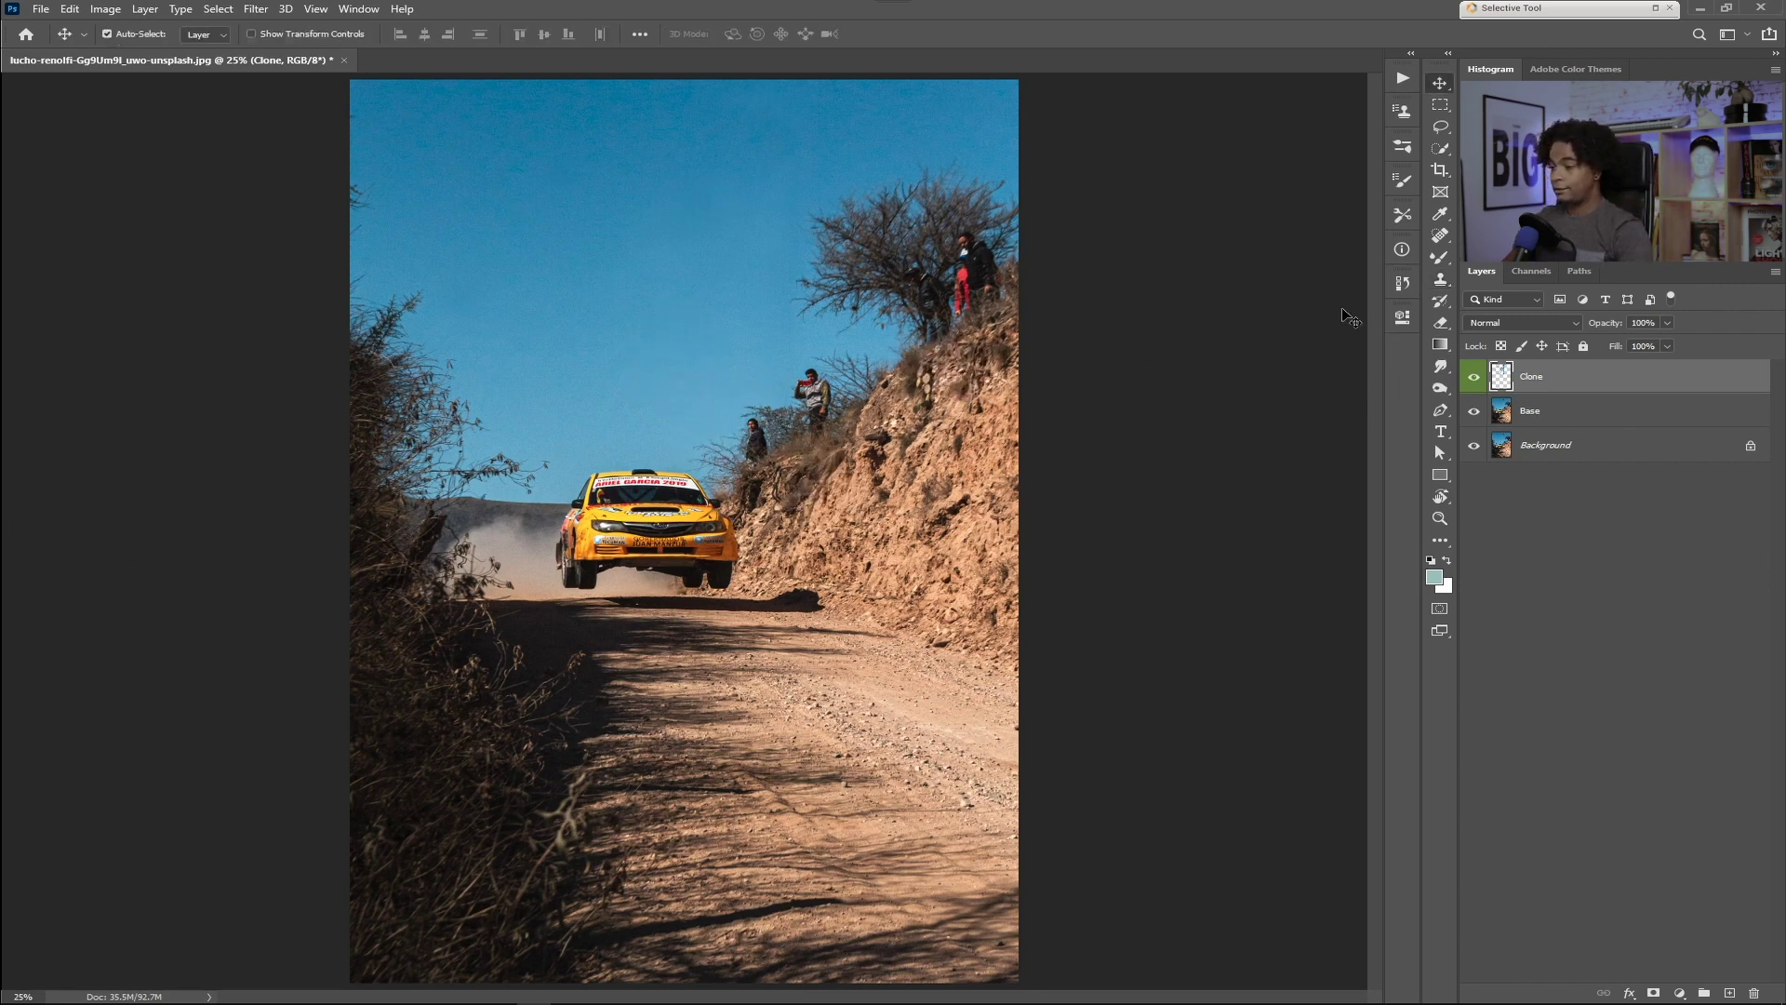